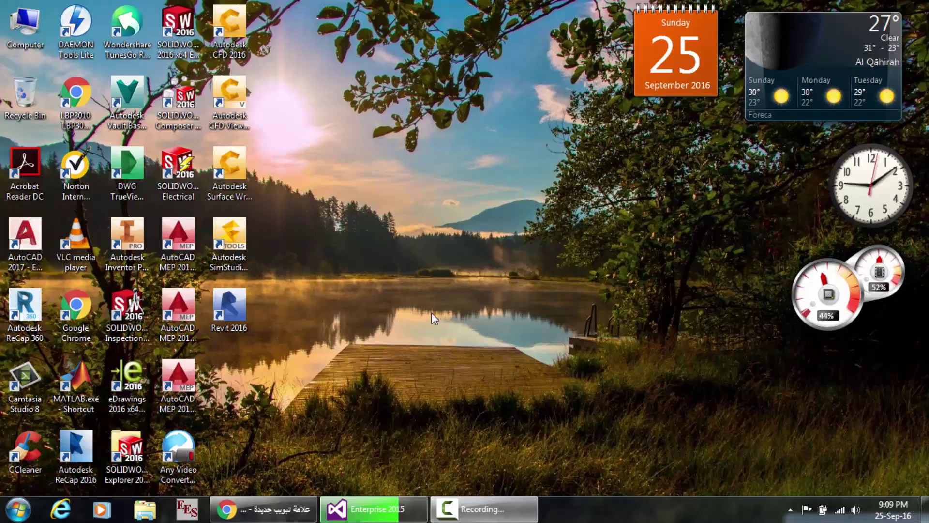
- Start Hourly Analysis Program 4.90 and open the Office2 project
click(15, 512)
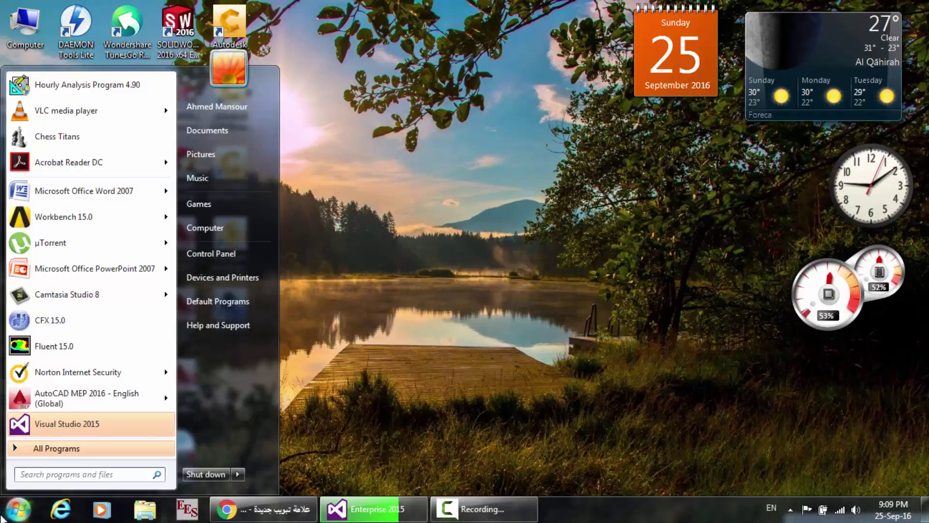
click(58, 92)
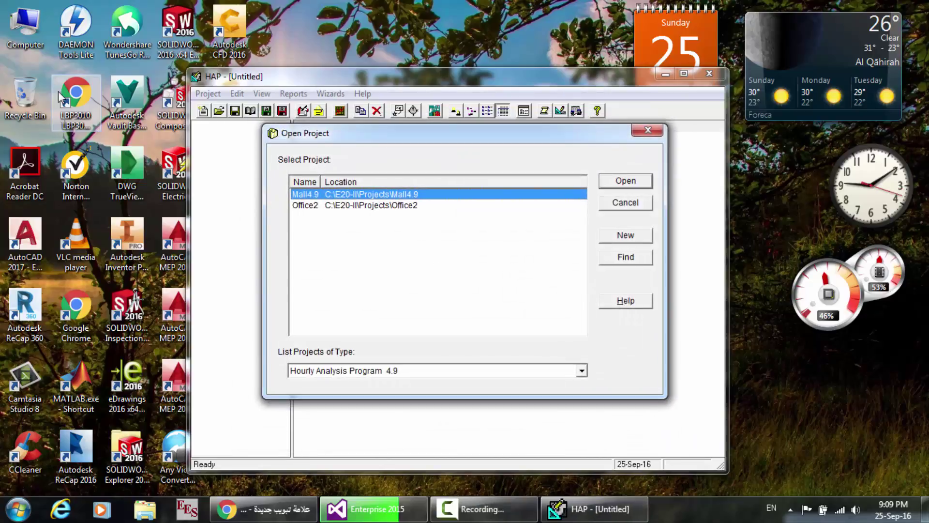
click(394, 205)
click(610, 181)
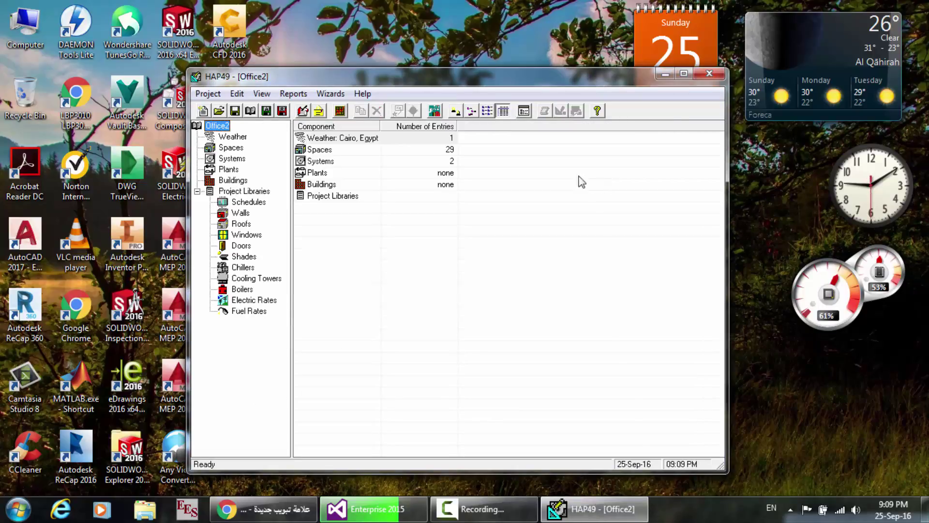
- Open the Mall4.9 project and display its list of spaces
click(207, 93)
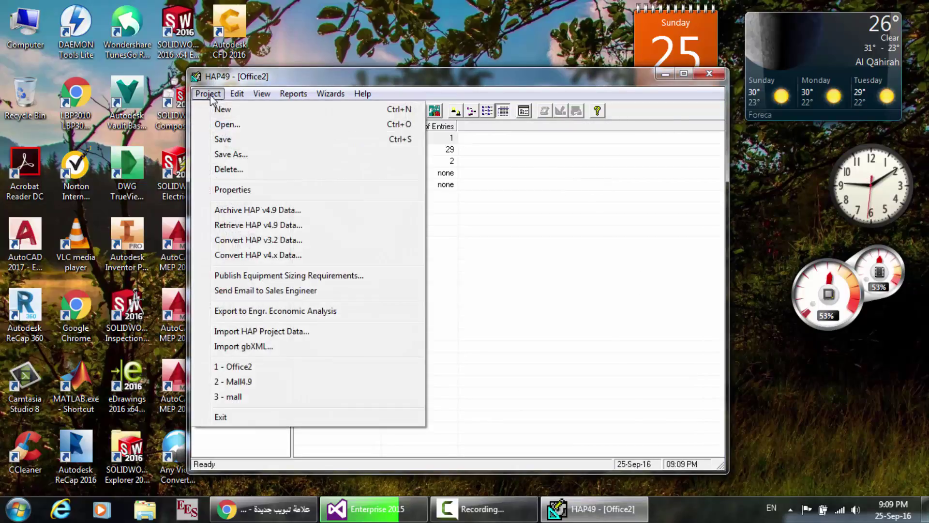
click(222, 125)
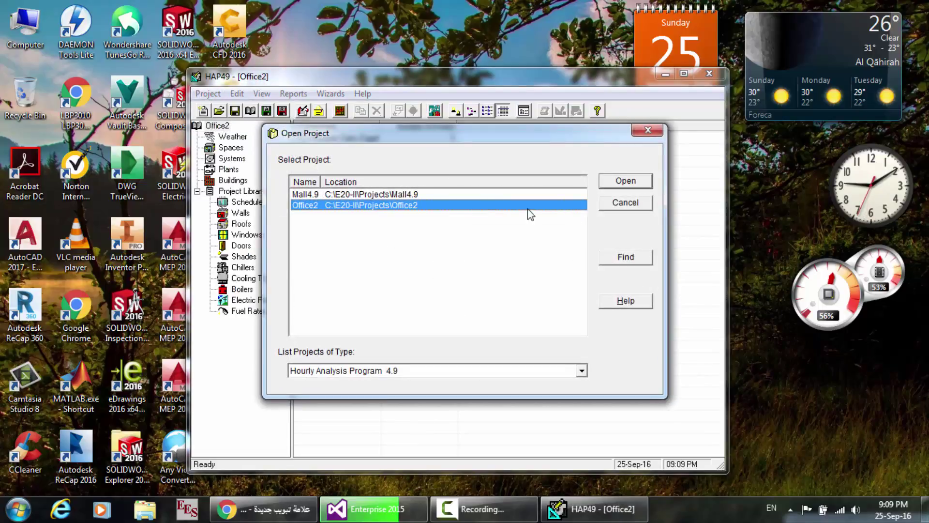
click(474, 194)
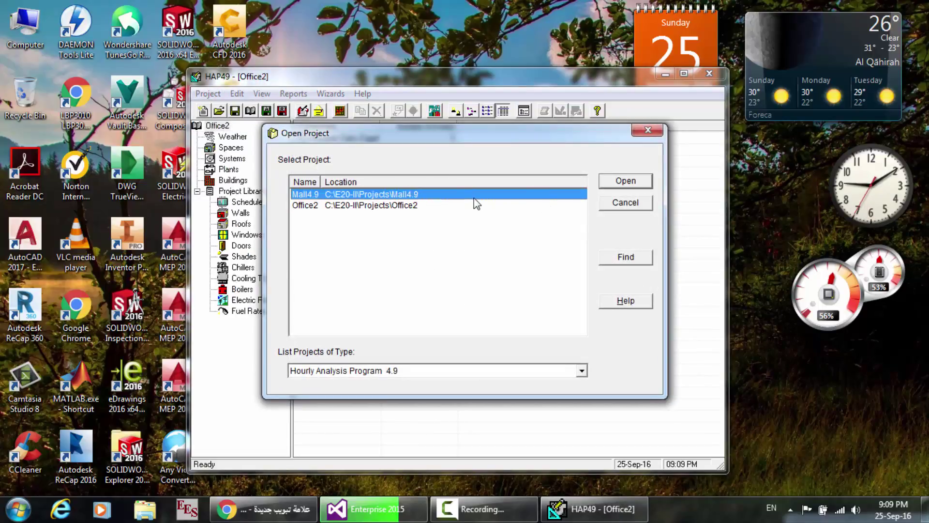
click(626, 182)
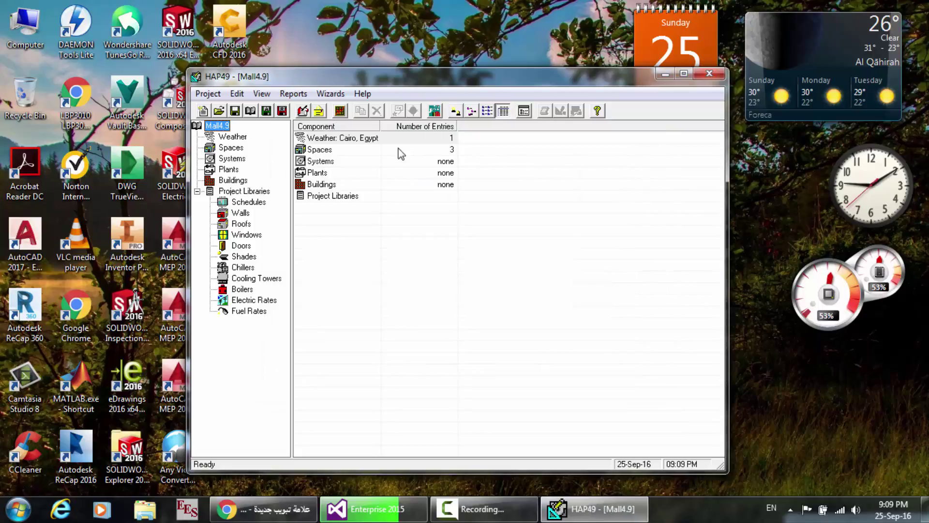
double_click(339, 150)
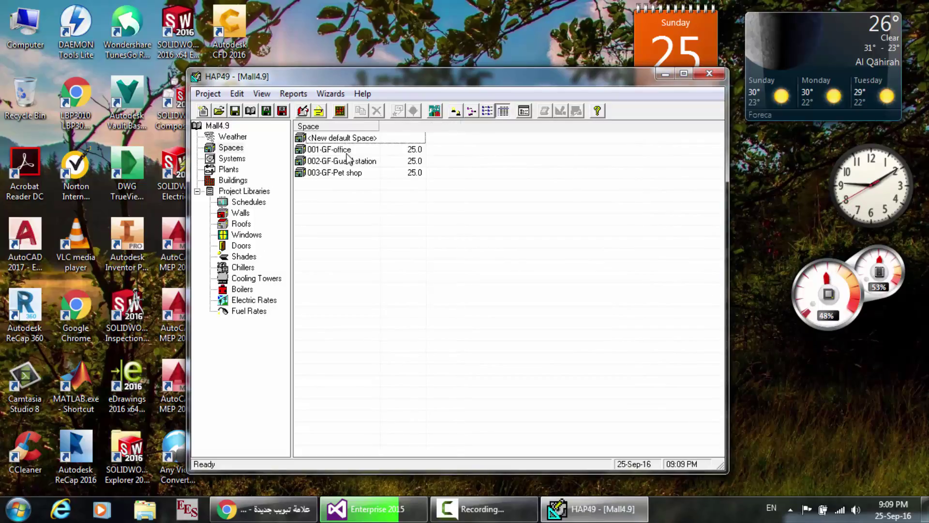
- Examine the project properties of Mall4.9 and close them without saving
click(208, 95)
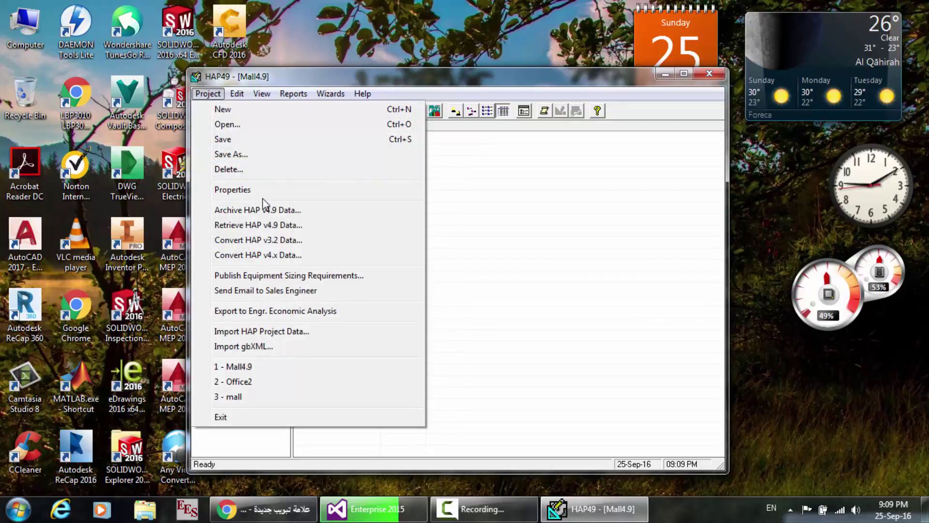
click(238, 93)
click(208, 94)
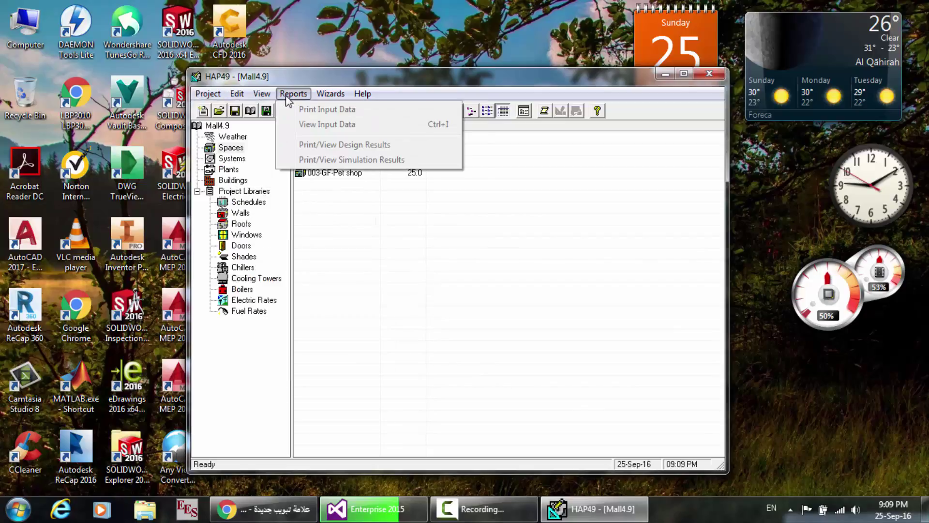
click(261, 94)
click(238, 94)
mouse_move(208, 94)
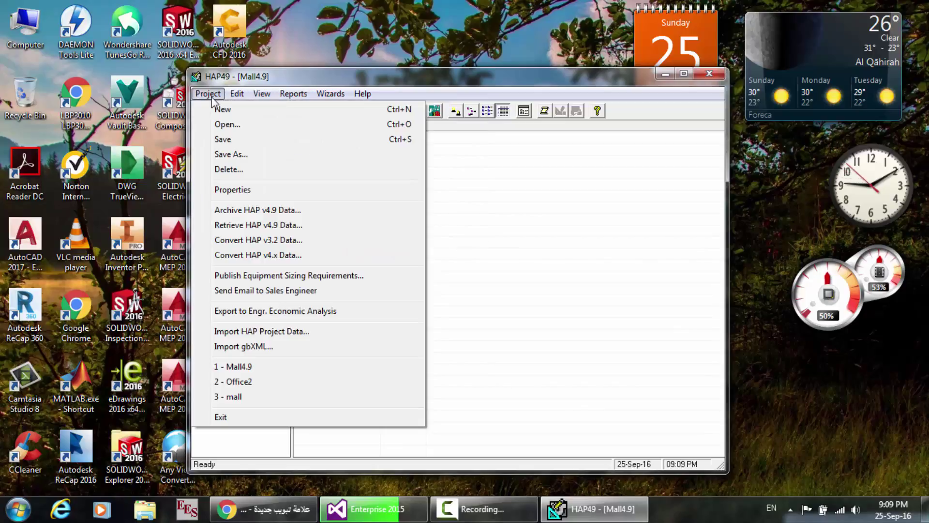
click(231, 191)
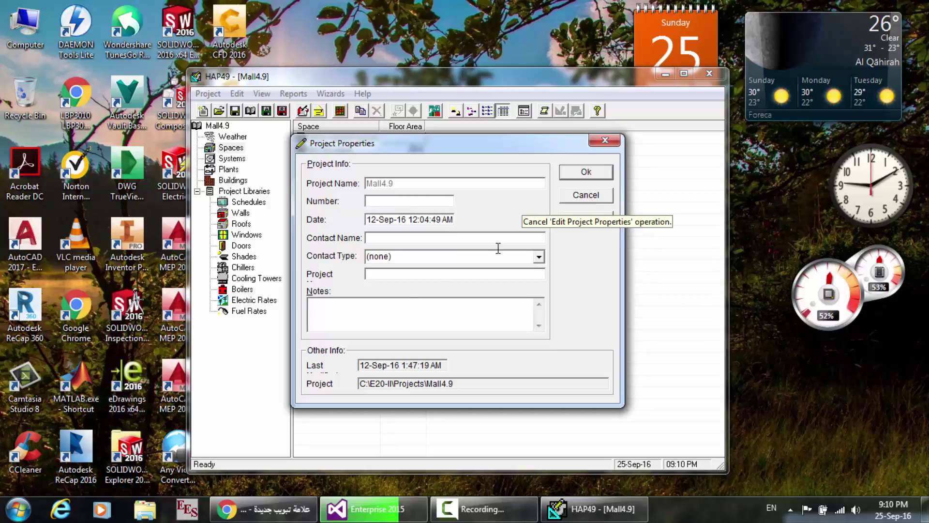
click(586, 196)
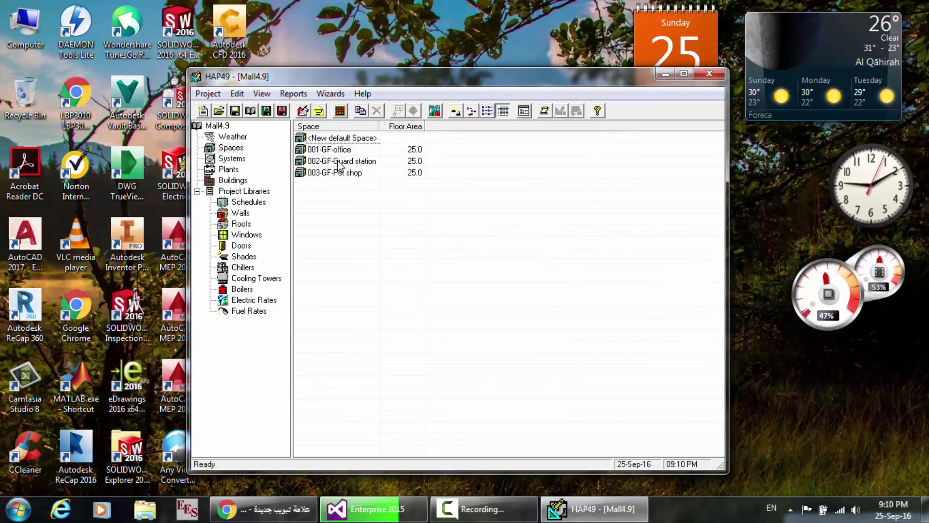
- Set the project's energy standard to ASHRAE Std 90.1-2010 in the preferences and apply it
click(209, 93)
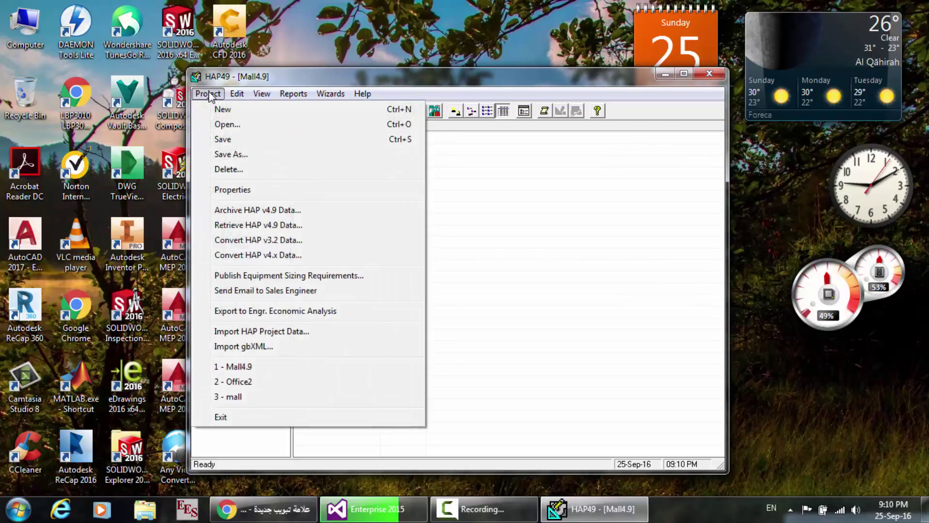
mouse_move(262, 94)
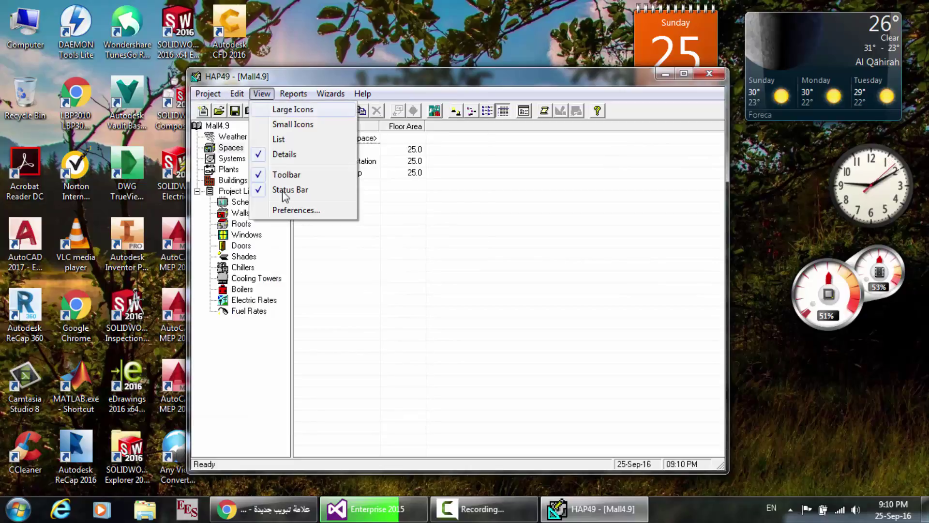
click(287, 212)
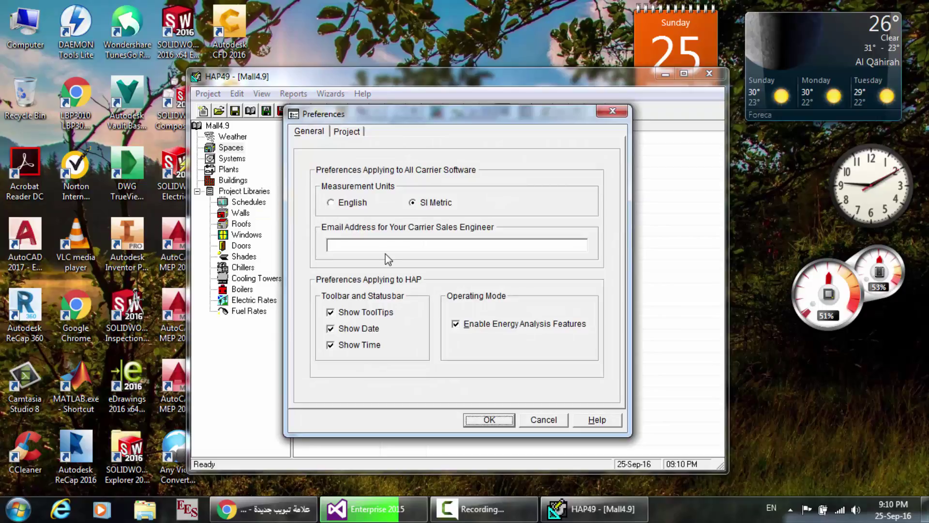
click(352, 132)
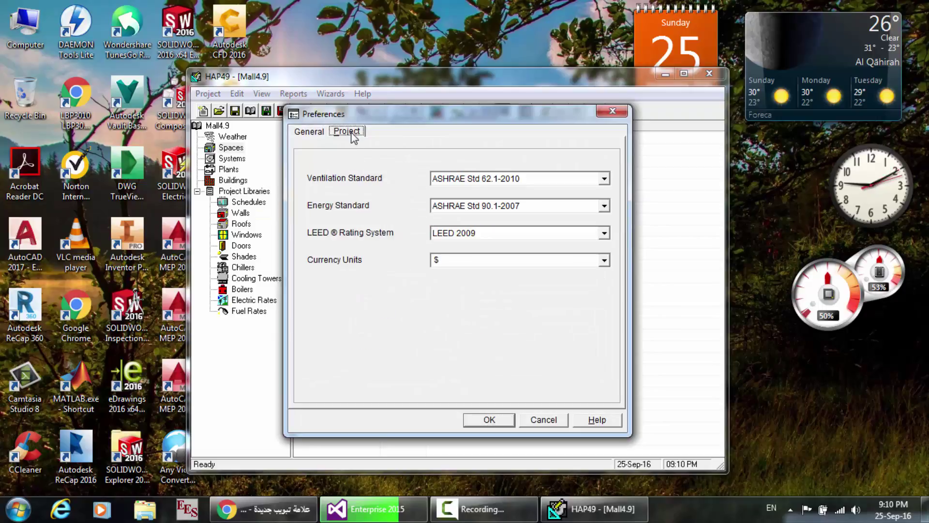
click(604, 206)
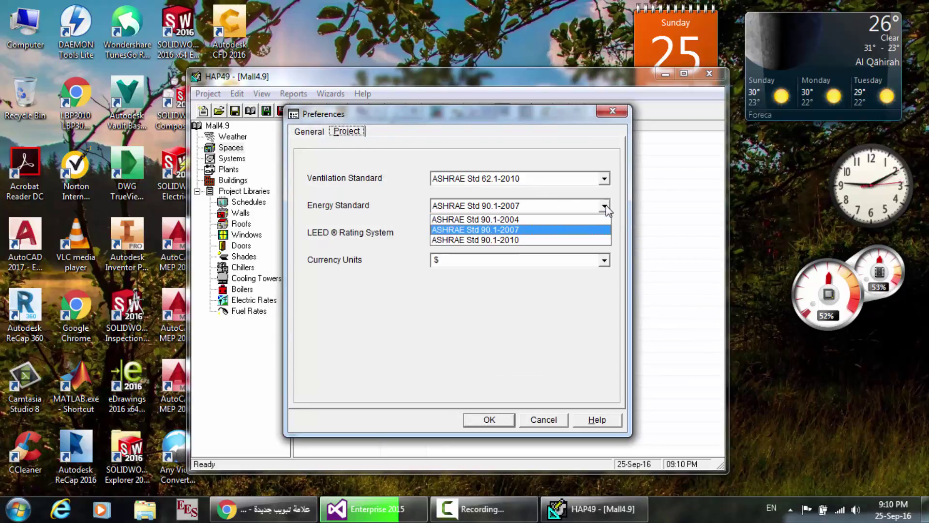
click(531, 239)
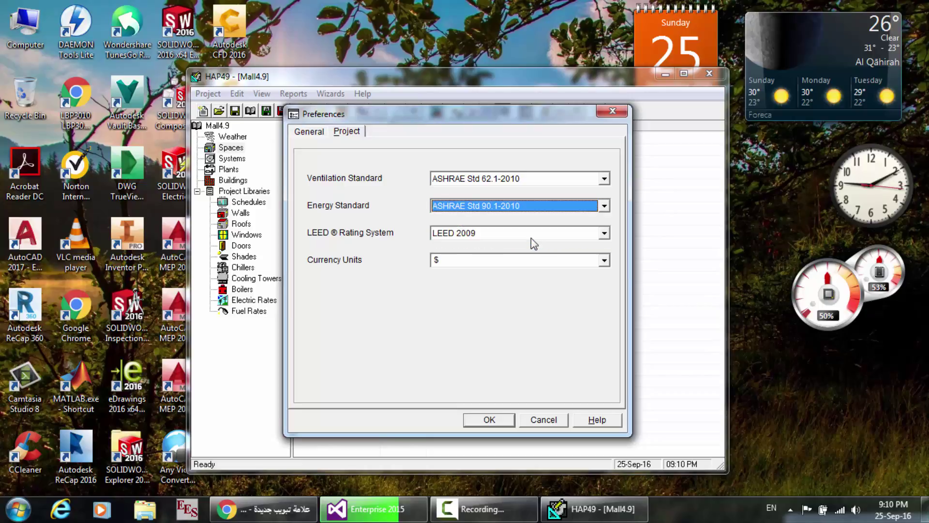
click(604, 234)
click(605, 234)
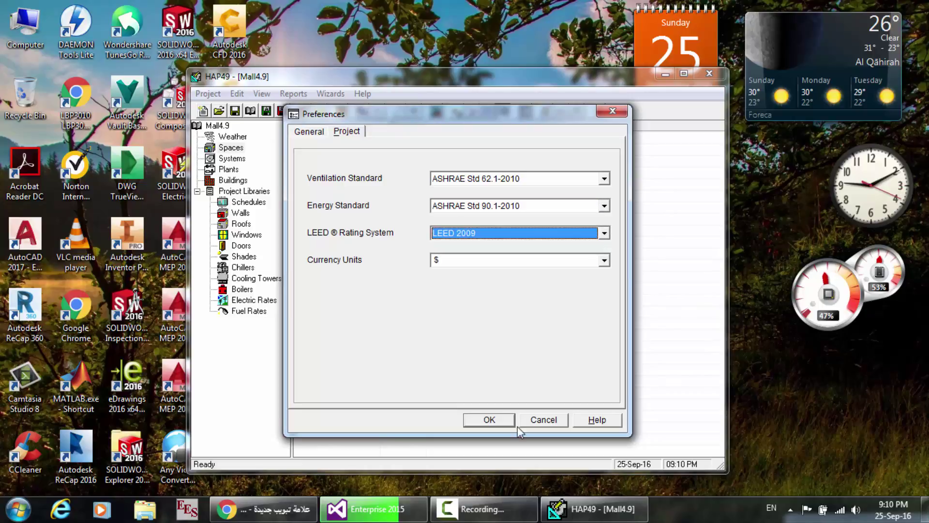
click(489, 419)
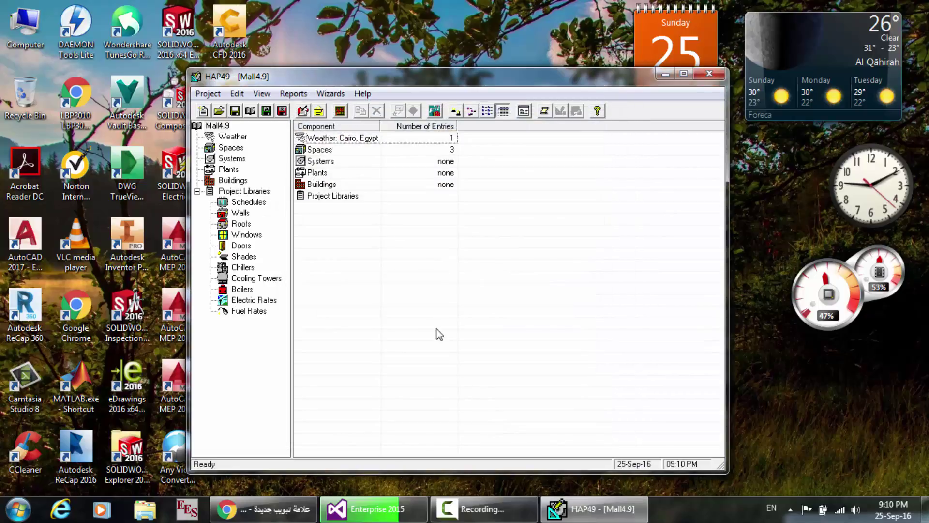
- View the project's list of spaces and its list of air systems
click(320, 152)
double_click(321, 156)
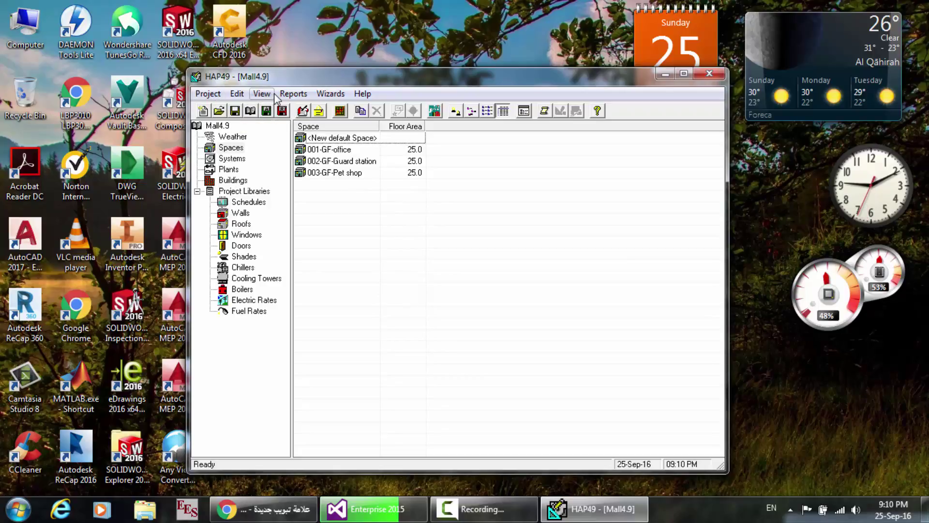
click(231, 159)
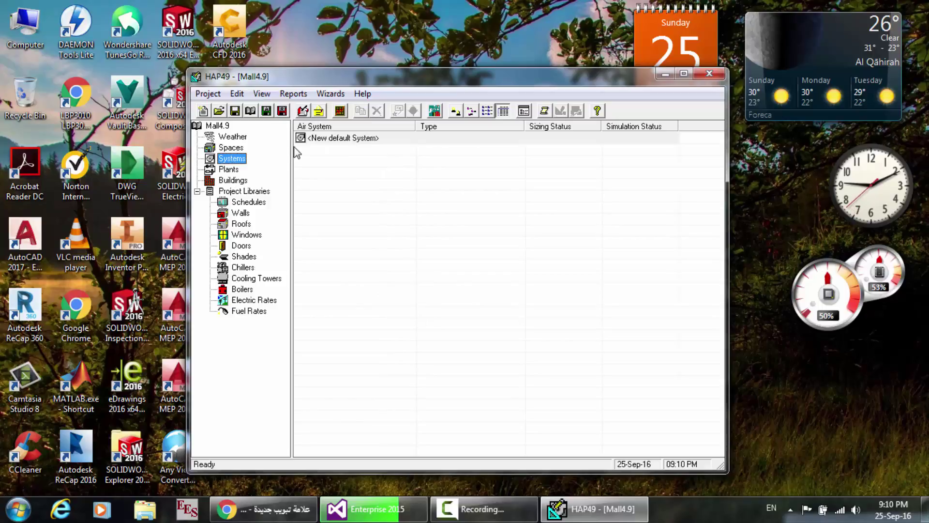
- Start a new air system with Chilled Water Air Handling Units as equipment type, VAV as system type and 3 zones
click(345, 138)
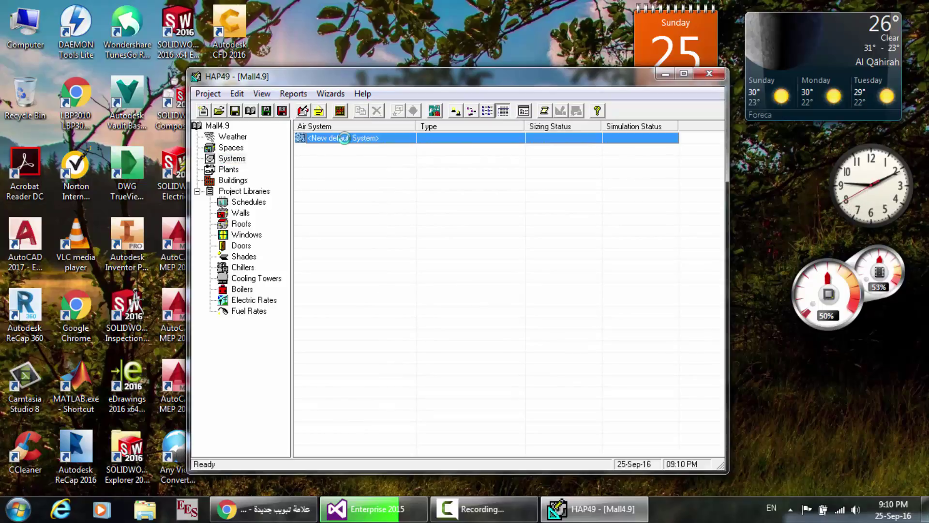
double_click(345, 138)
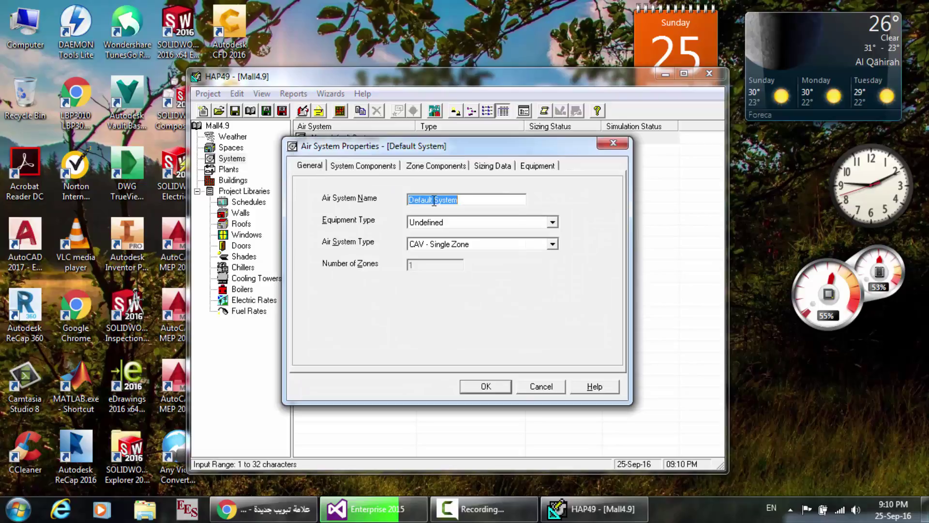
click(552, 222)
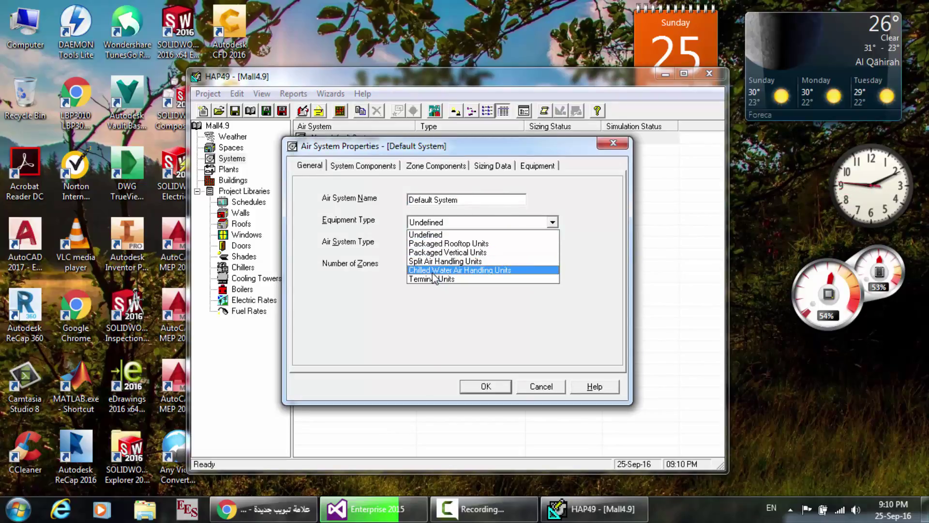
click(432, 270)
click(552, 244)
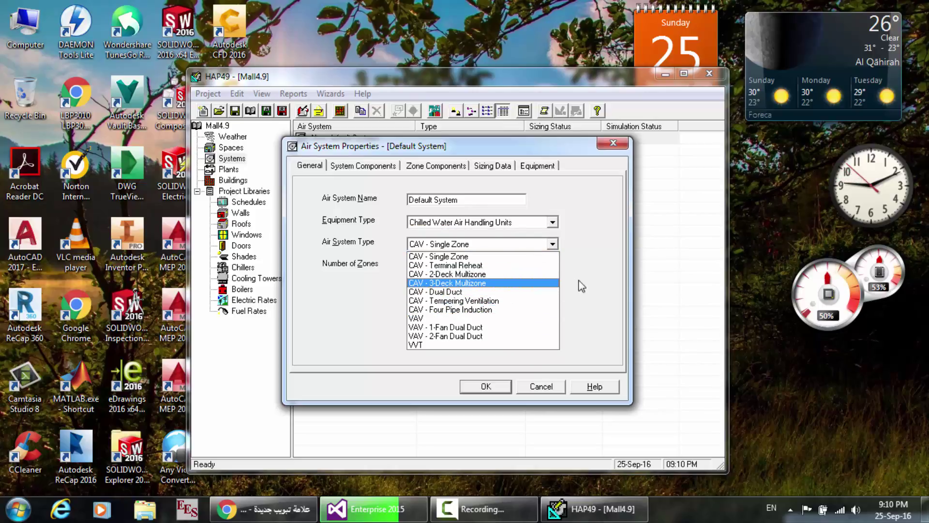
click(454, 320)
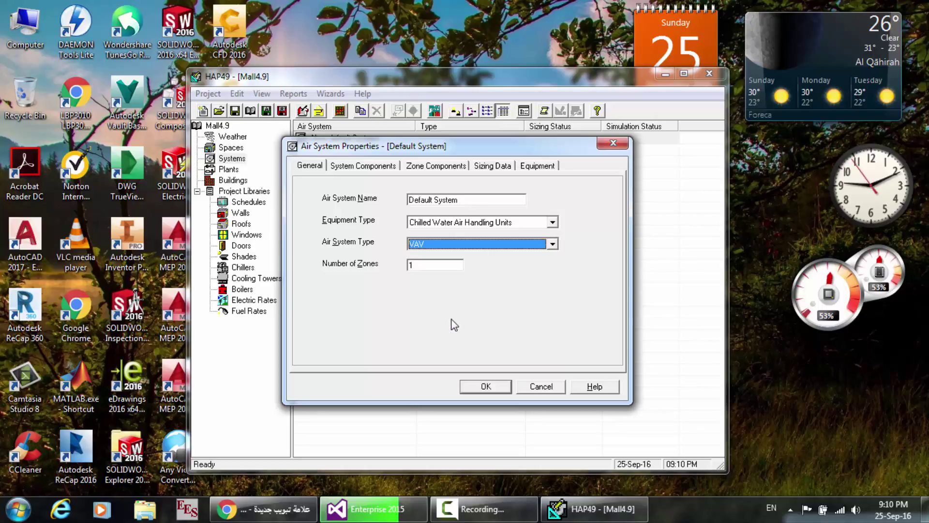
click(434, 265)
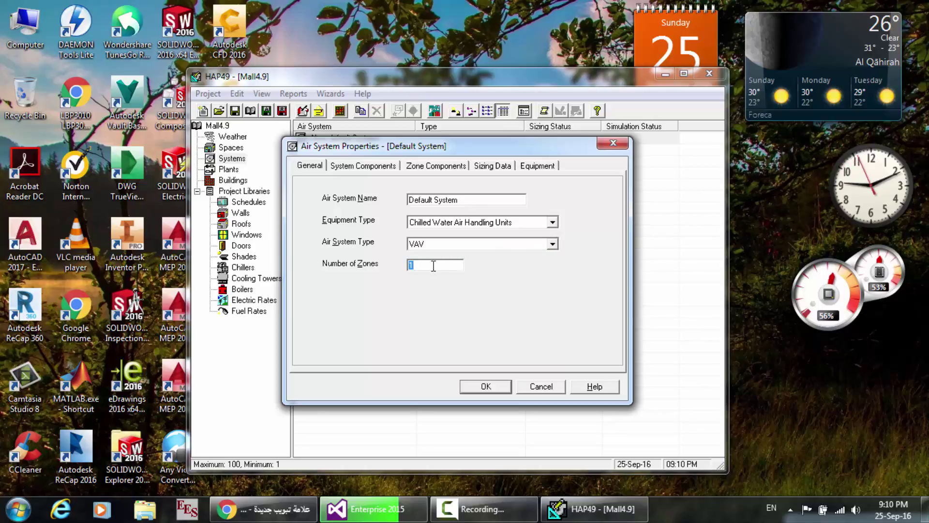
text(3)
- Enable the economizer, ventilation reclaim and precool coil for the air system, and discard the system after viewing its zone components
click(376, 167)
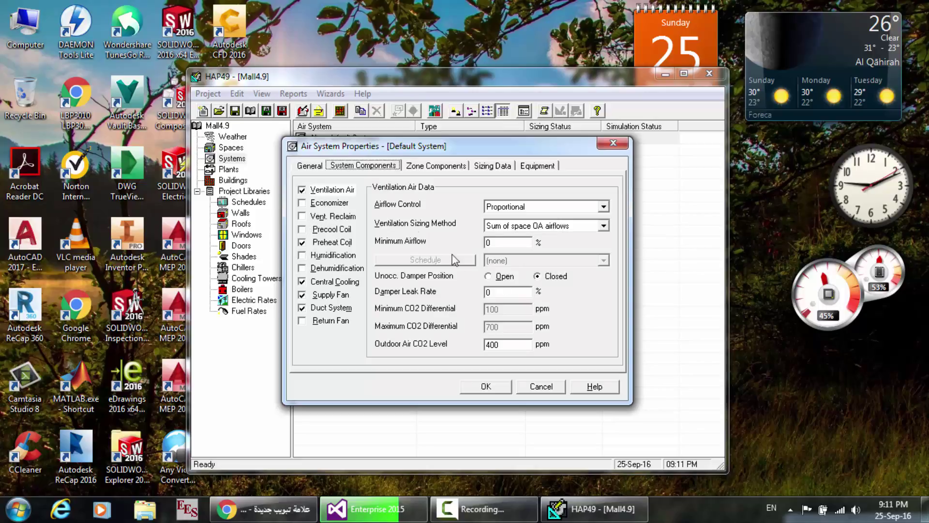
click(303, 203)
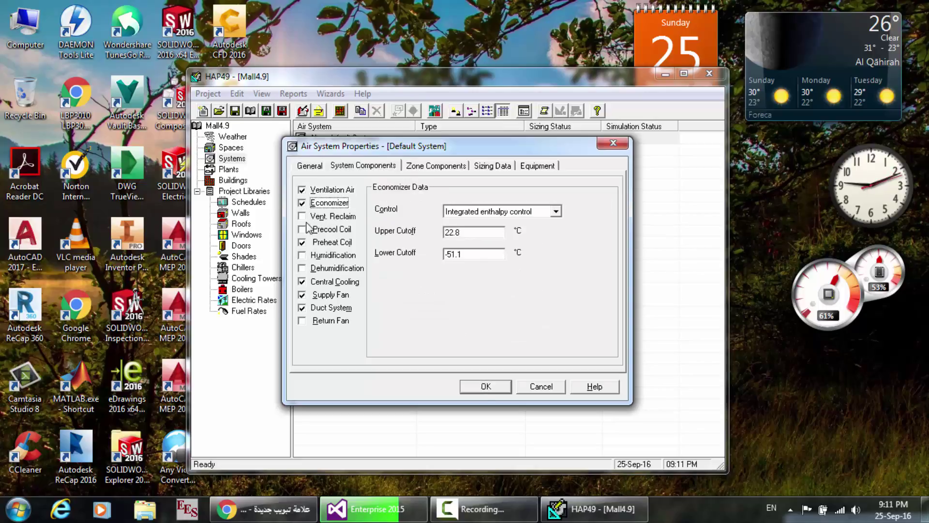
click(304, 217)
click(302, 230)
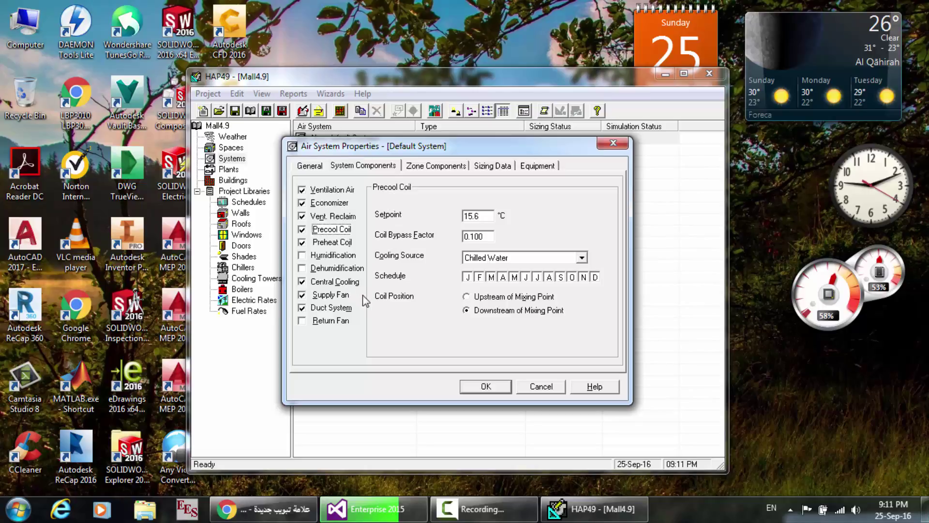
click(310, 320)
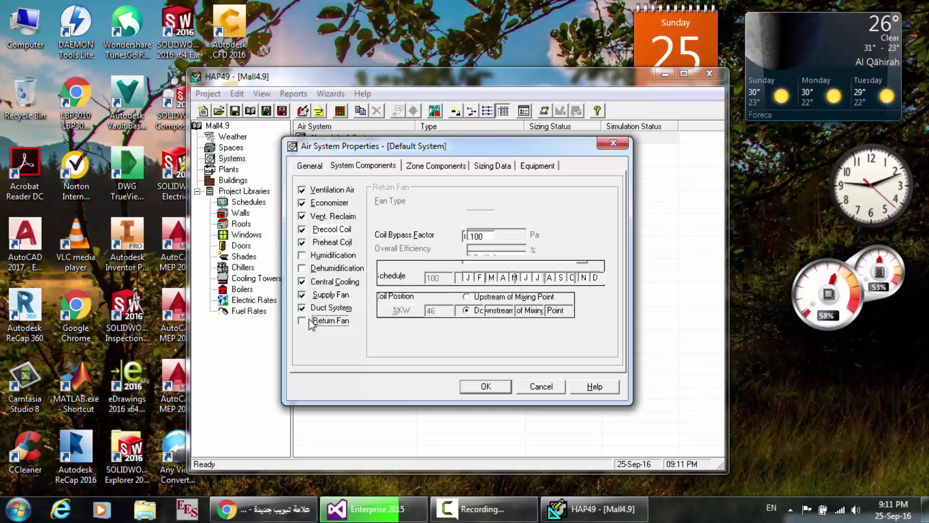
click(418, 167)
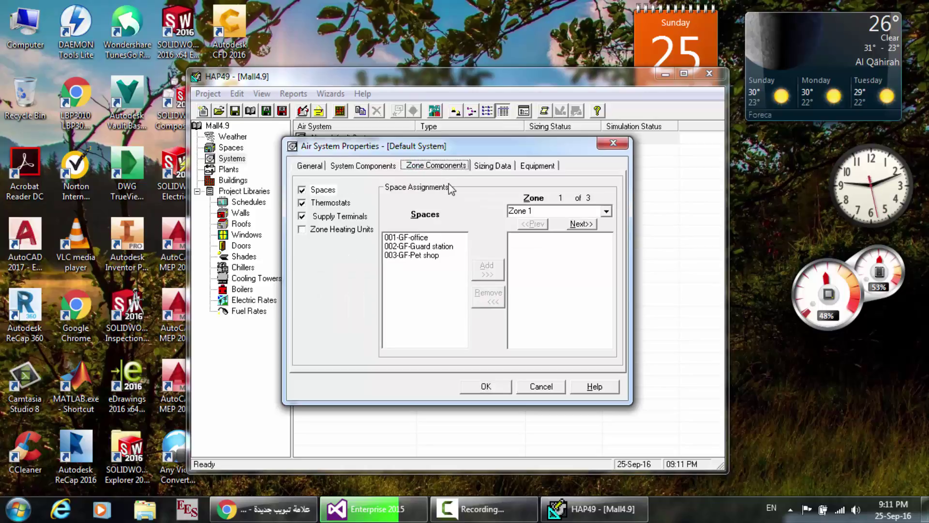
click(538, 387)
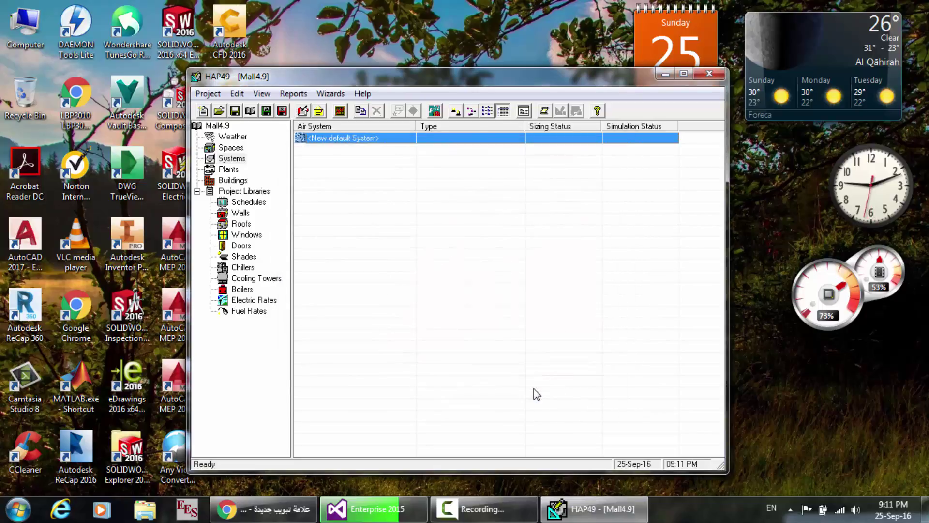
- Maximize the project window and start a new air system with Chilled Water Air Handling Units as equipment type and CAV - Single Zone as system type
click(684, 73)
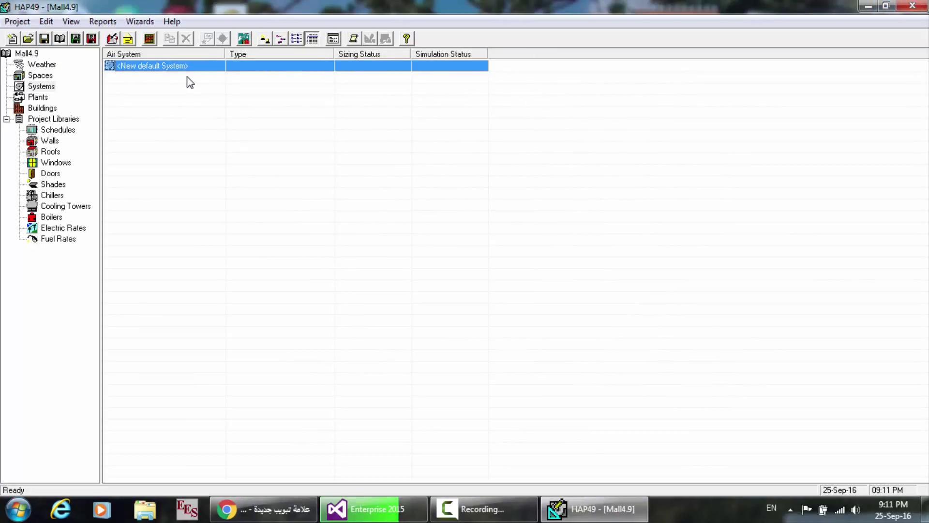
click(157, 65)
double_click(156, 65)
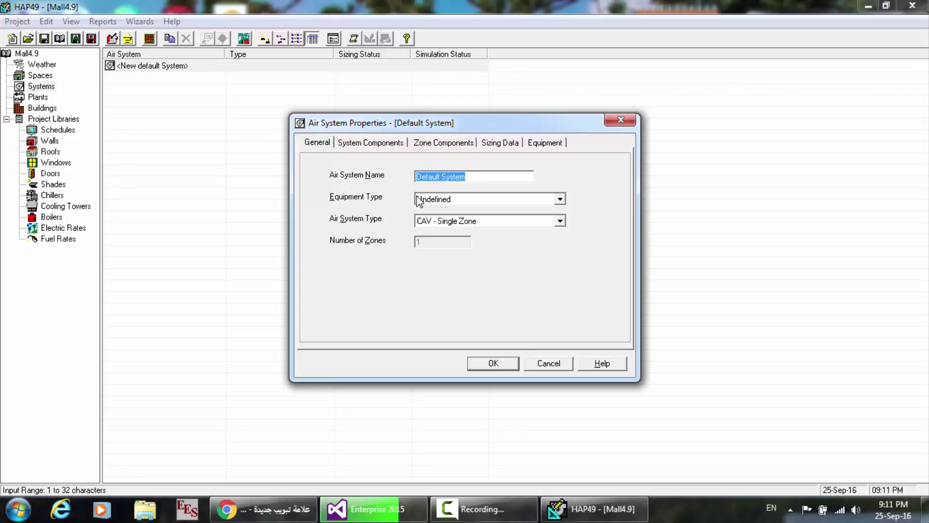
click(561, 200)
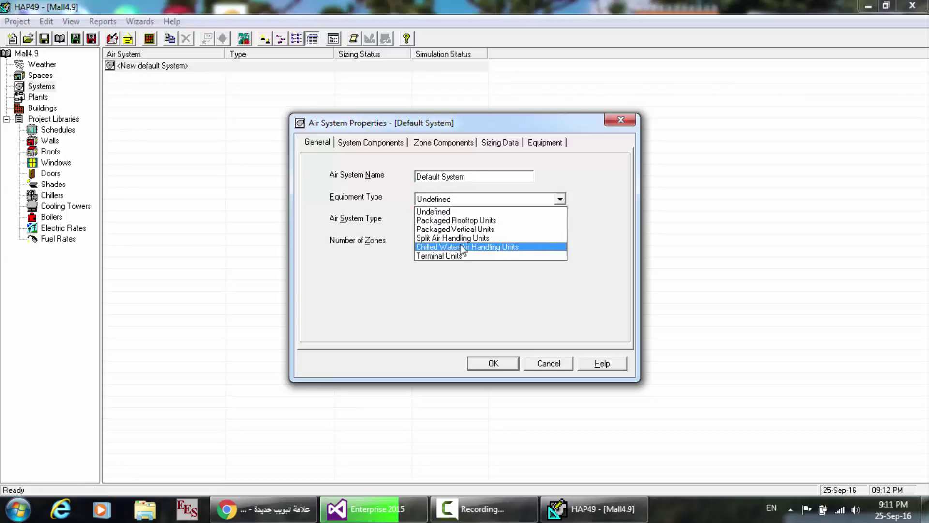
click(538, 251)
click(559, 220)
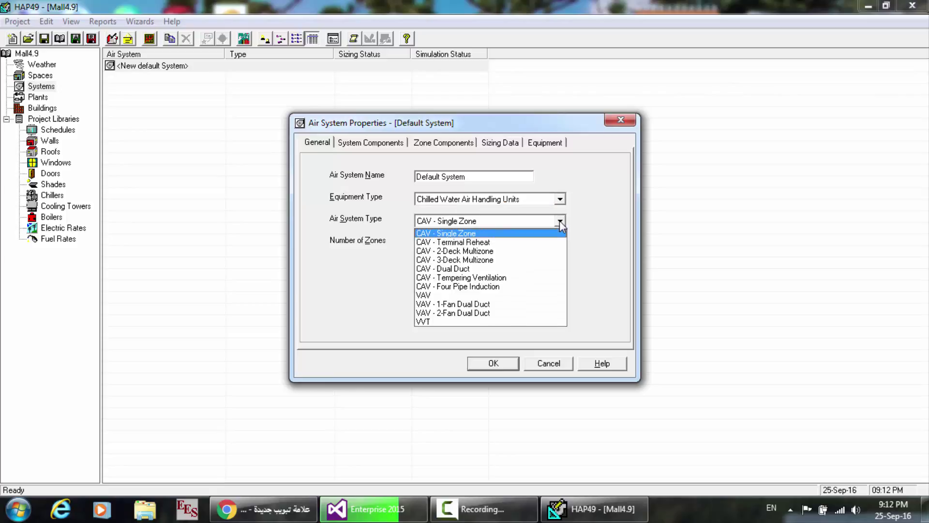
click(589, 224)
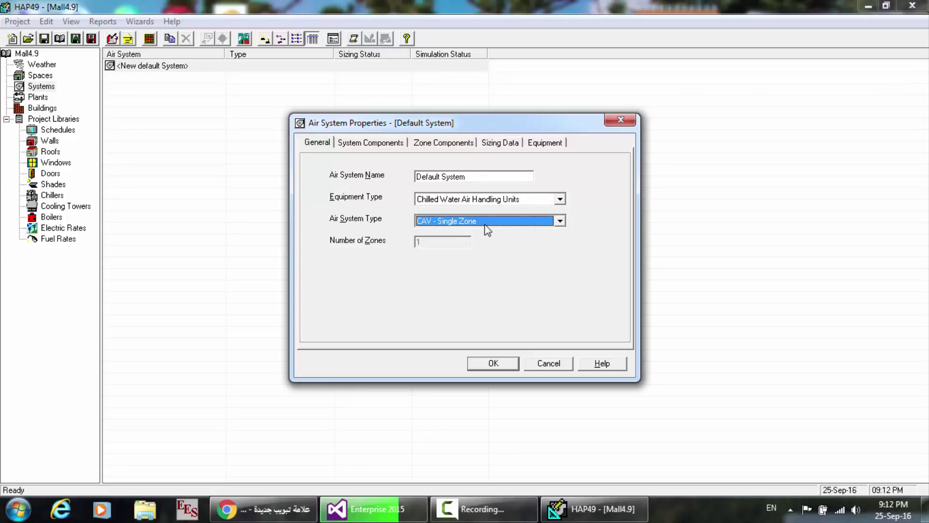
click(364, 146)
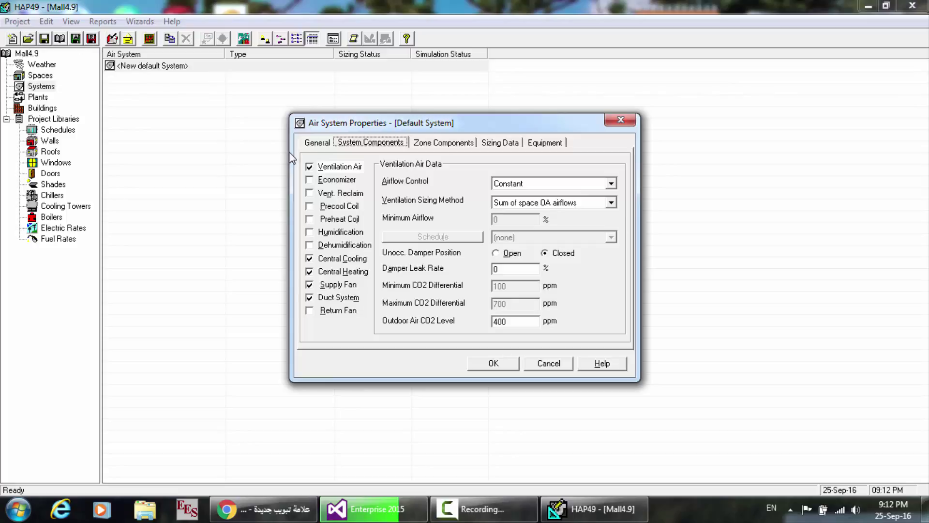
click(325, 143)
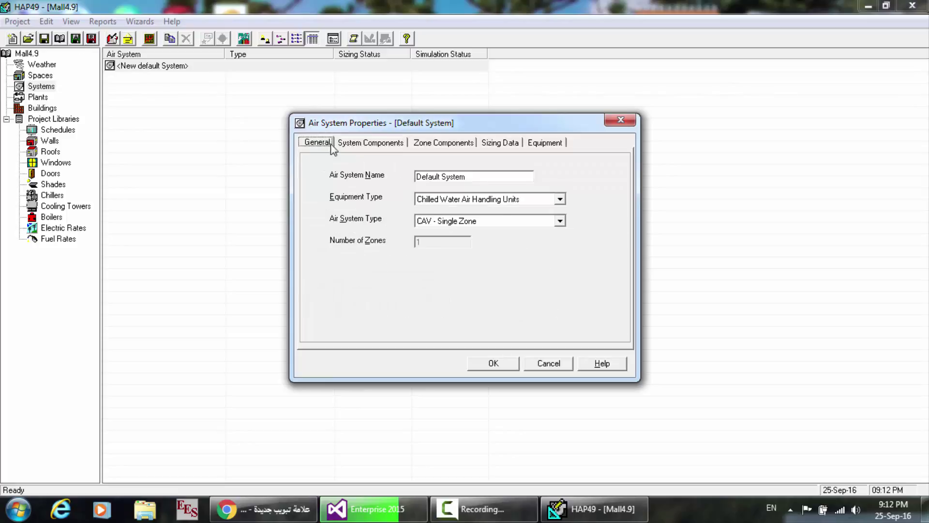
- Try the VAV air system type with 3, 2 and 1 zones, and return the type to CAV - Single Zone
click(560, 222)
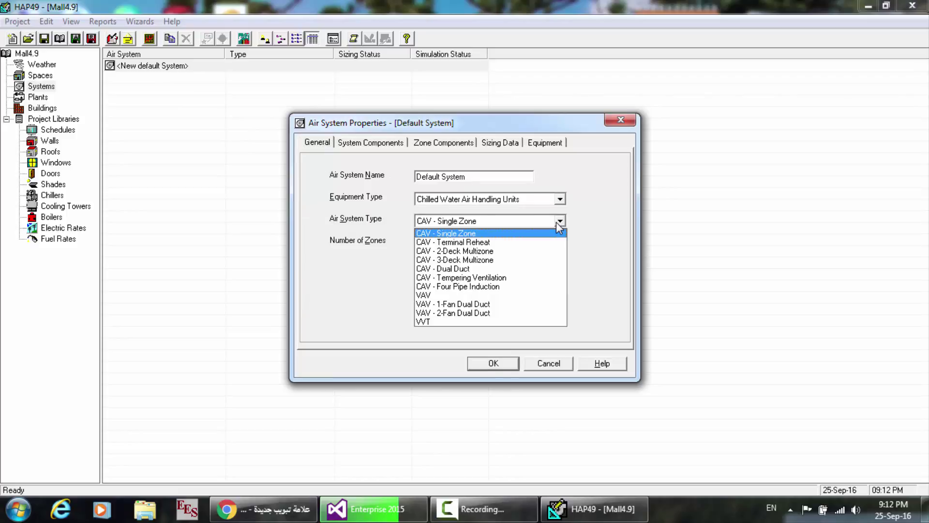
click(465, 296)
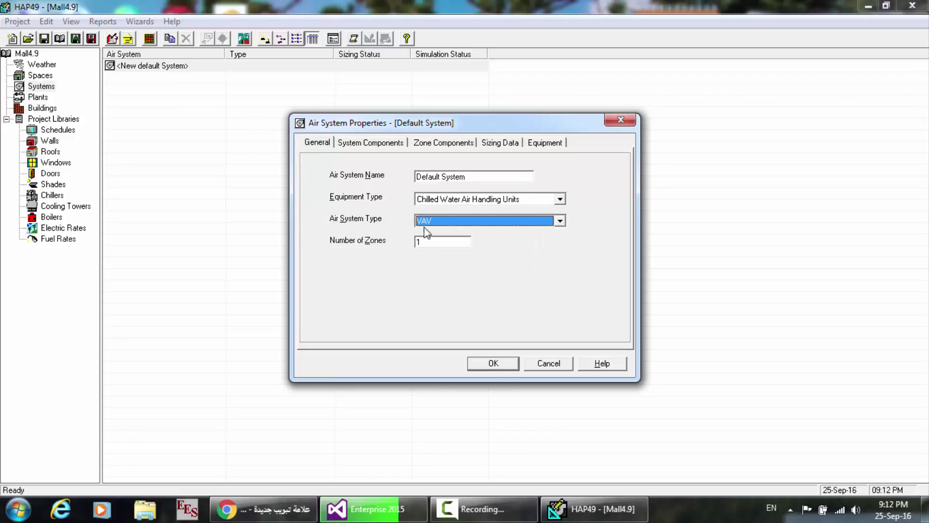
click(426, 241)
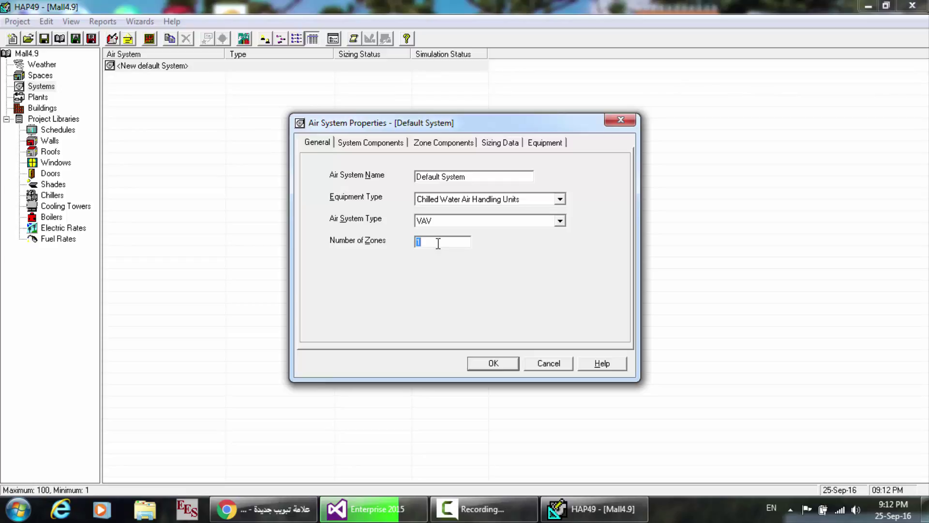
text(3)
key(BackSpace)
text(2)
key(BackSpace)
text(1)
click(560, 220)
click(487, 234)
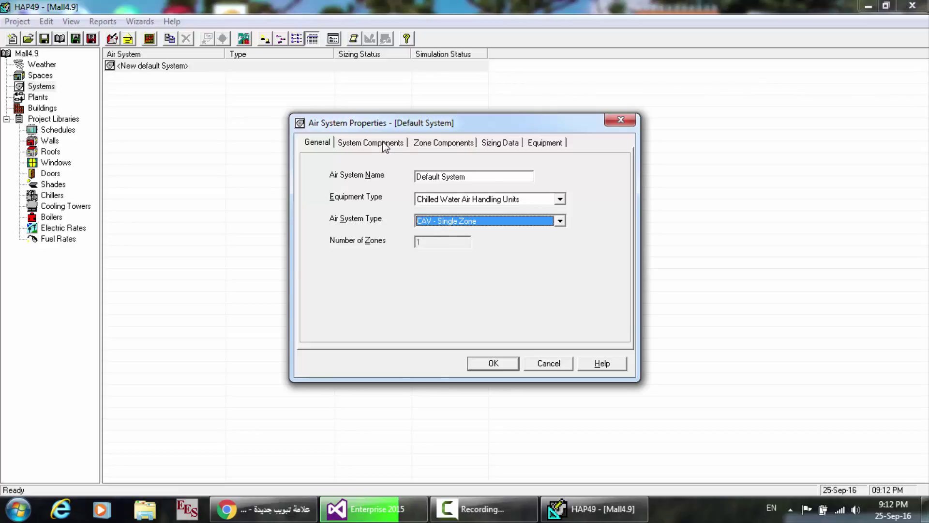
- Examine the system components and the zone component settings for spaces, thermostats, supply terminals and zone heating units, leaving zone heating units disabled
click(395, 145)
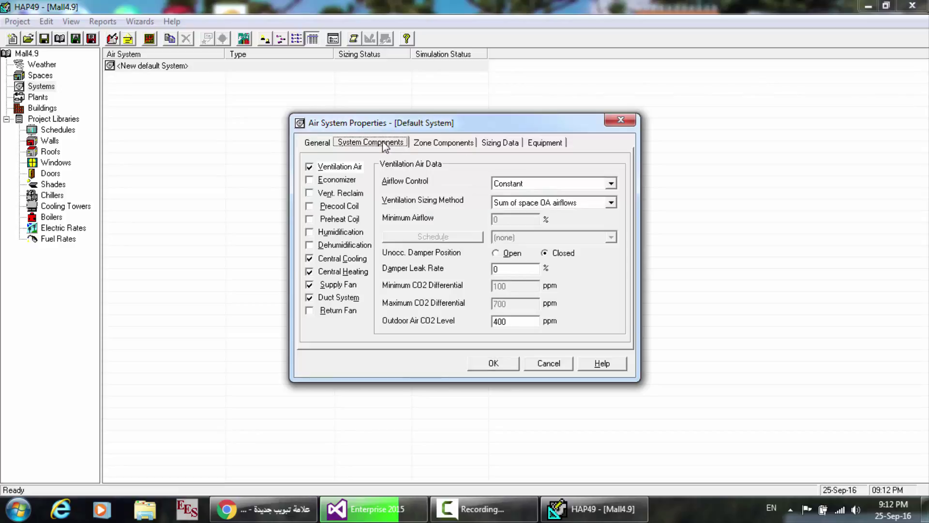
click(432, 144)
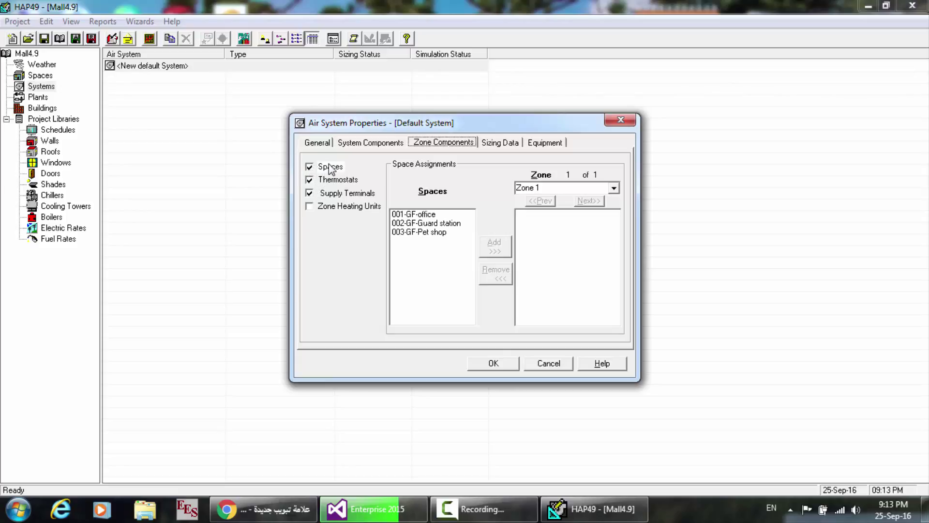
click(310, 169)
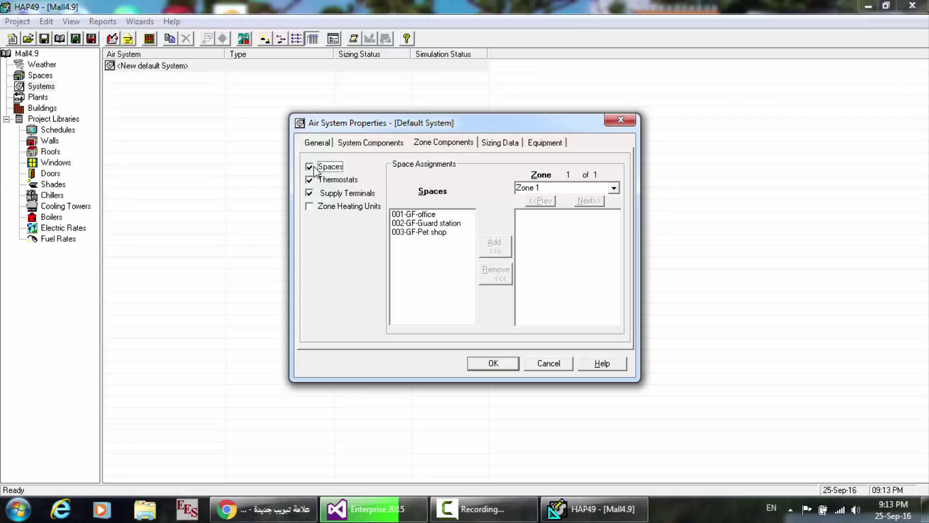
click(310, 182)
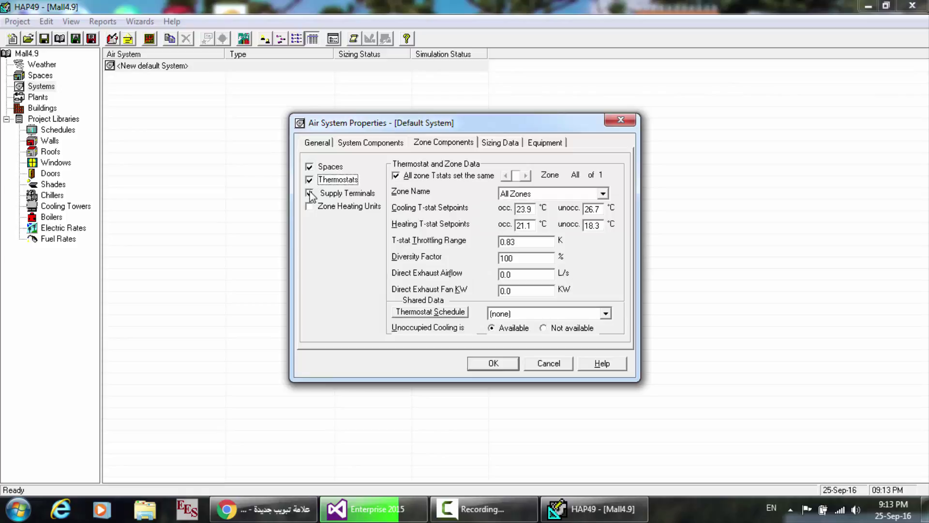
click(310, 195)
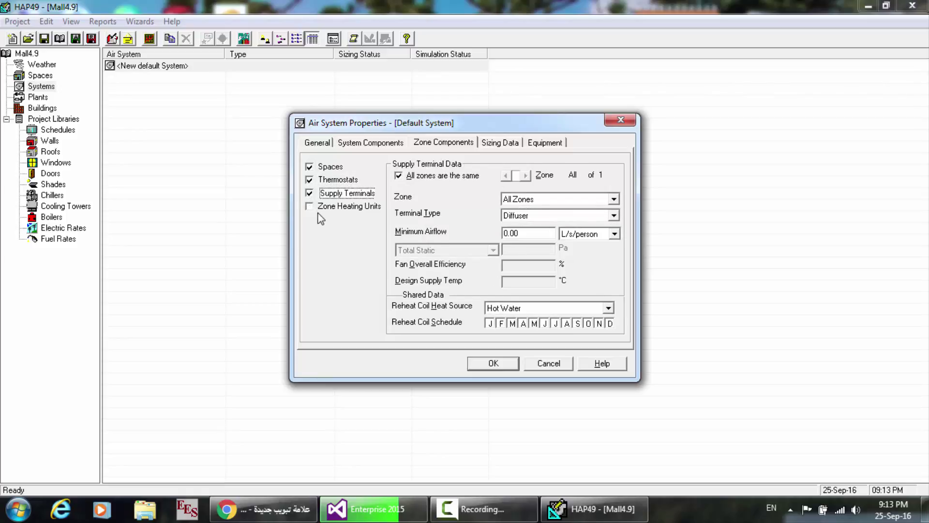
click(318, 211)
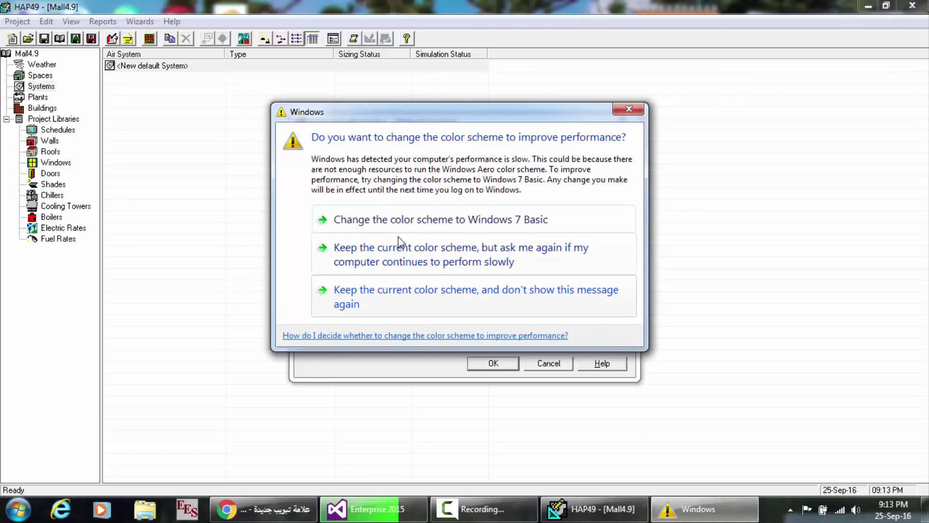
click(384, 293)
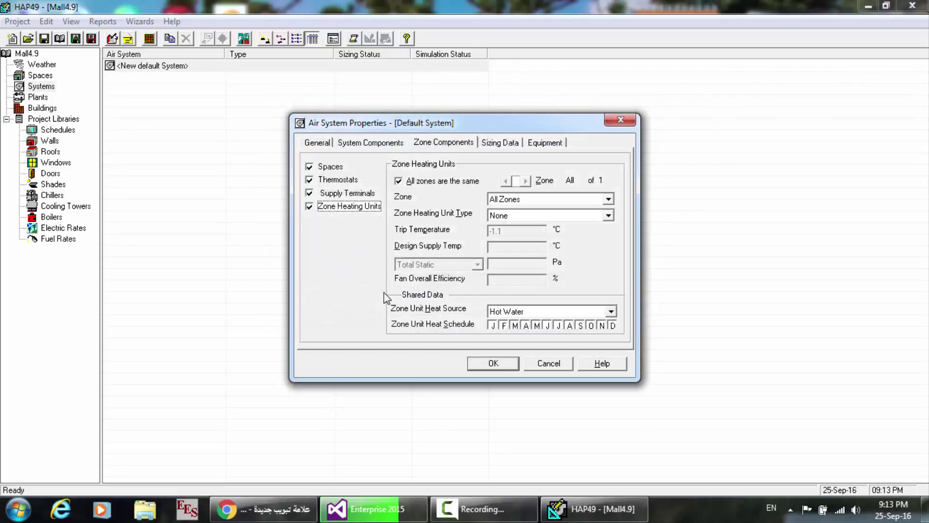
click(316, 167)
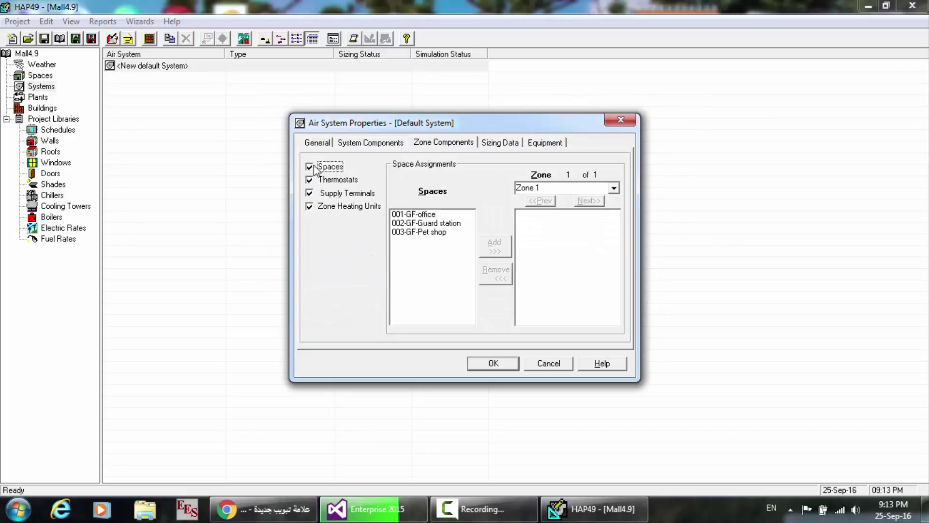
click(322, 208)
click(310, 206)
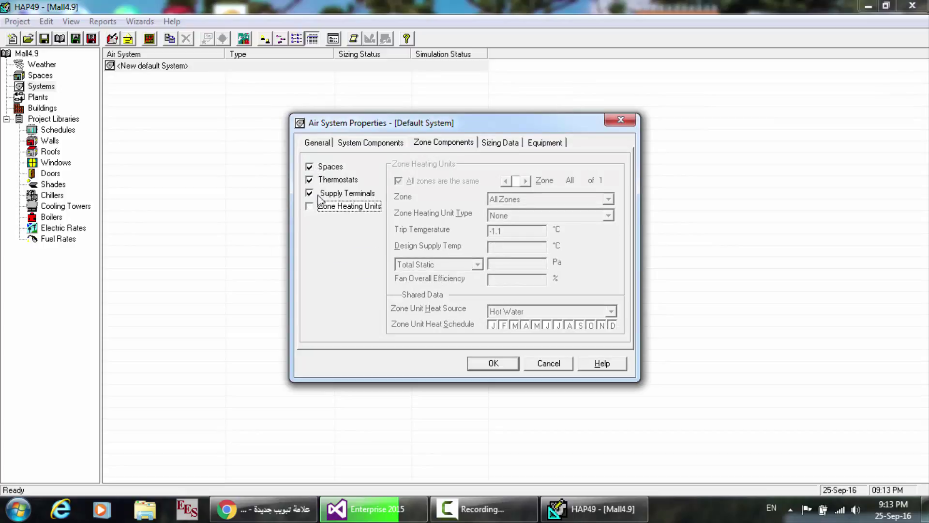
click(325, 167)
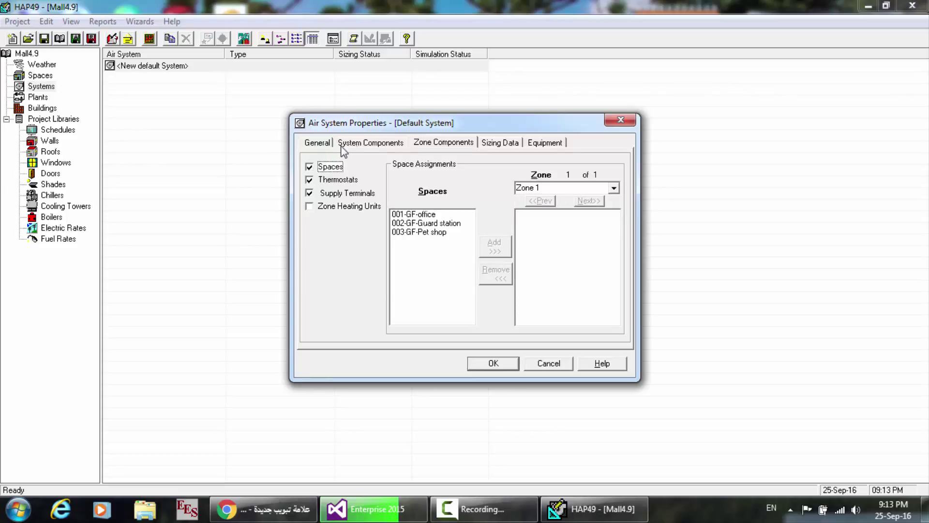
- Review the system's general settings and the zones offered for space assignment in the single-zone system
click(321, 144)
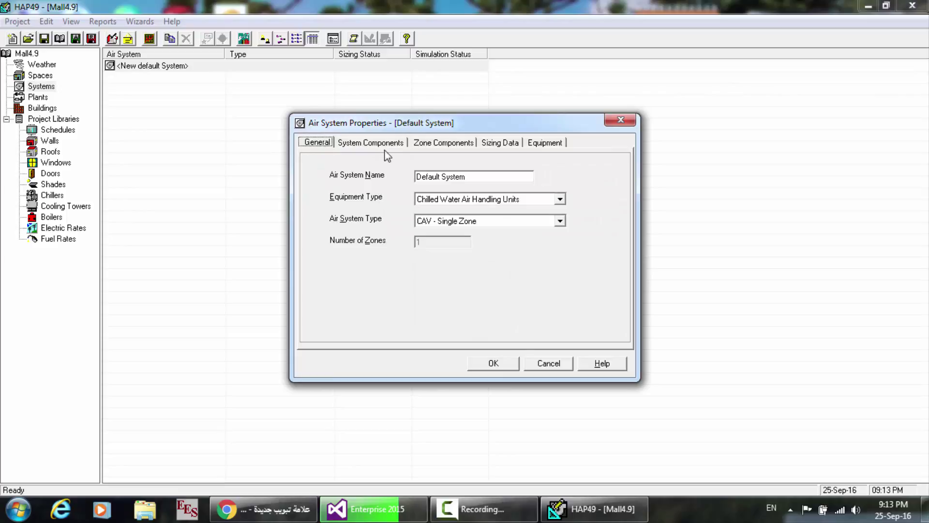
click(431, 144)
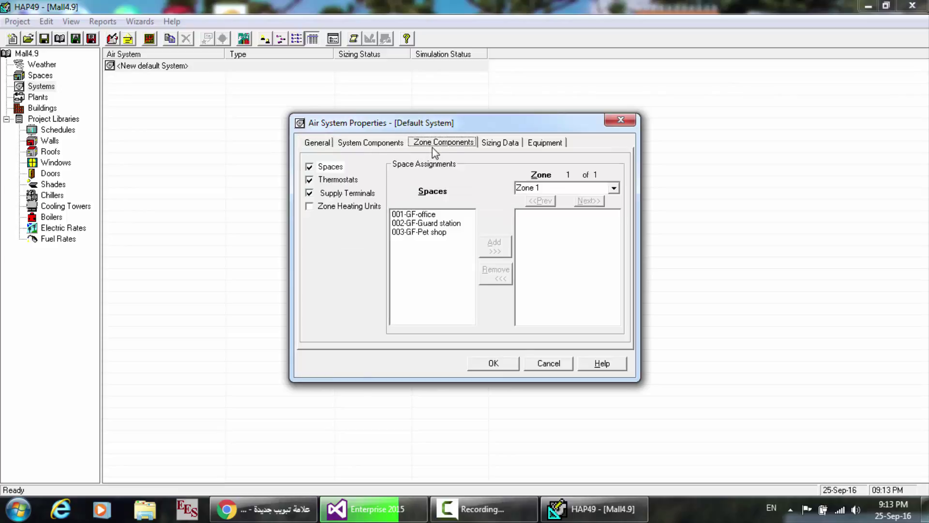
click(614, 189)
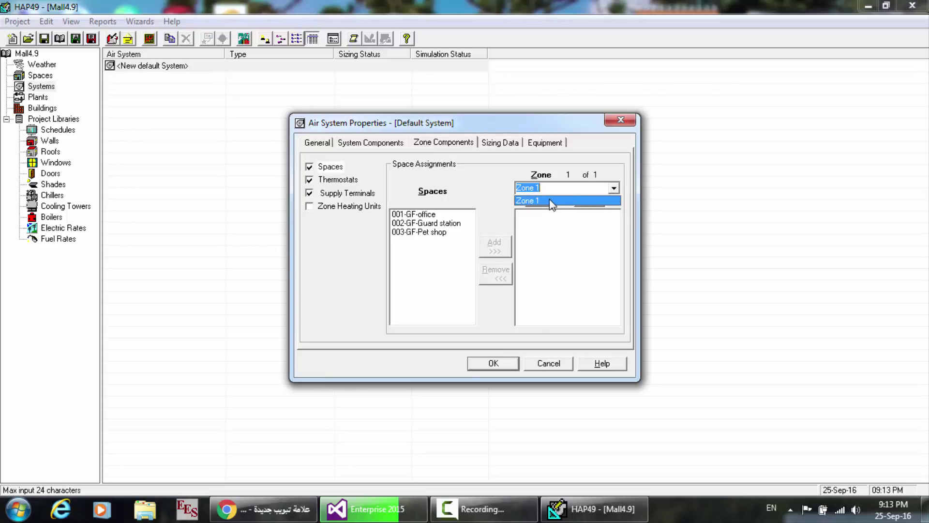
click(317, 142)
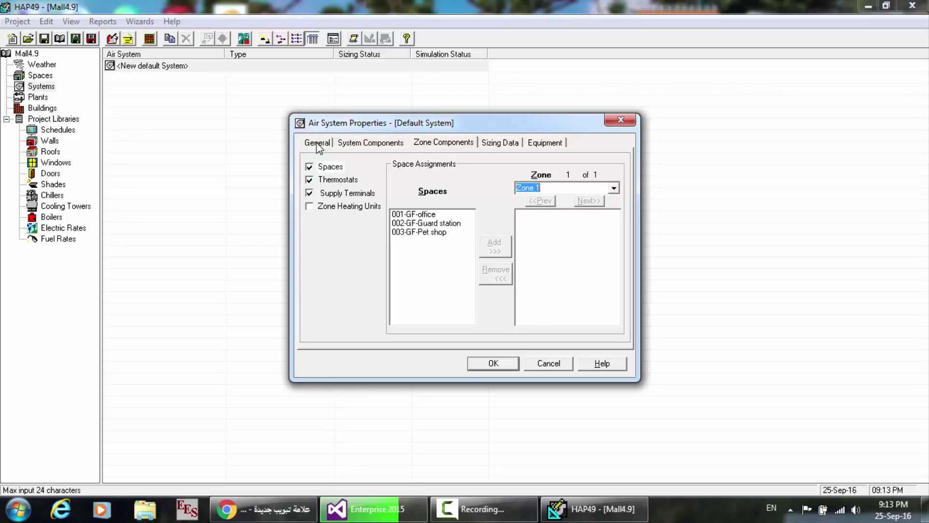
- Set the air system type to VAV with 3 zones and view the zones offered for space assignment
click(317, 142)
click(560, 221)
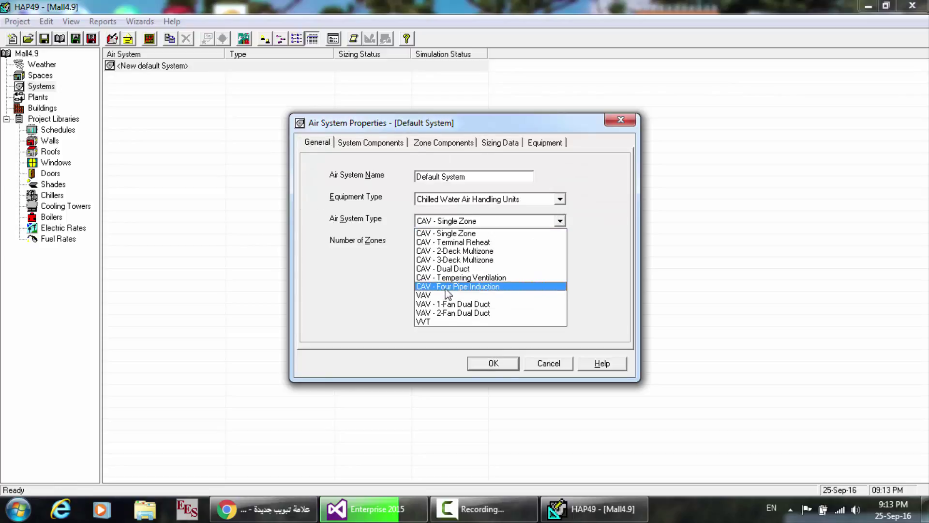
click(434, 295)
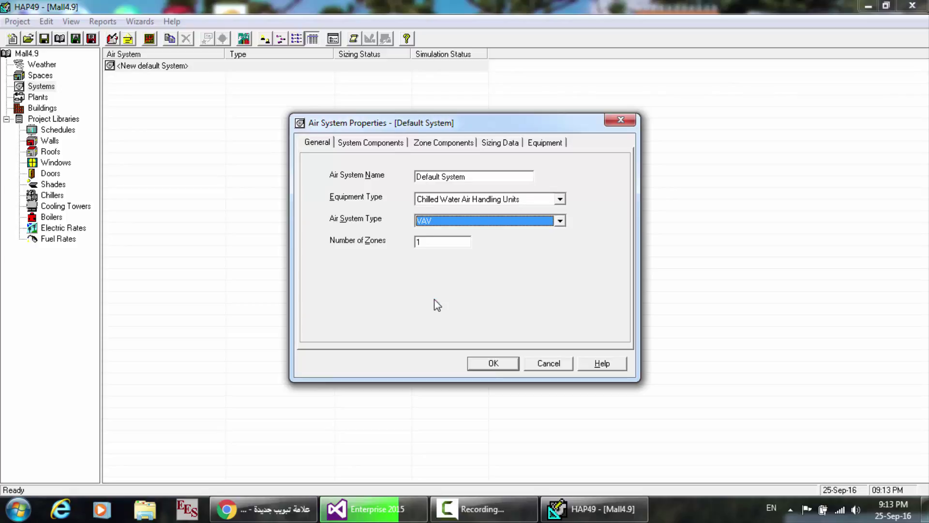
click(417, 241)
key(Delete)
text(3)
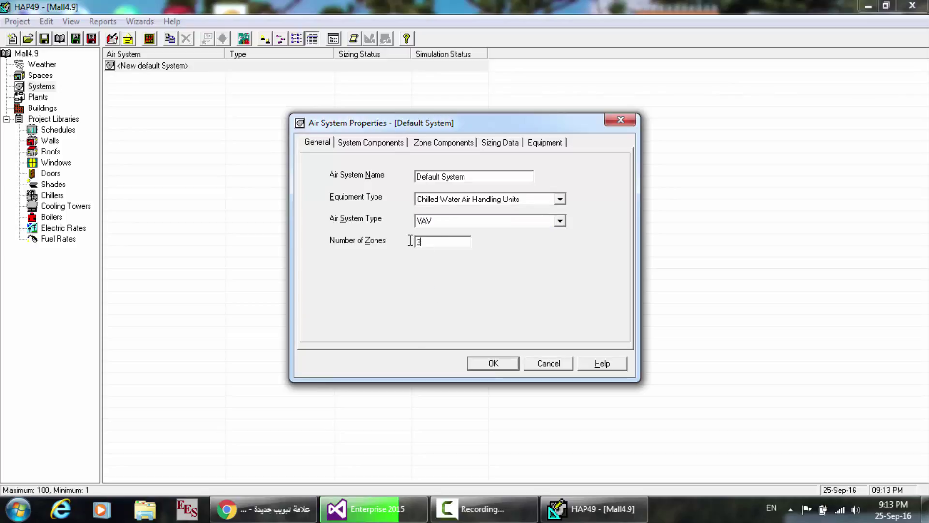
click(443, 142)
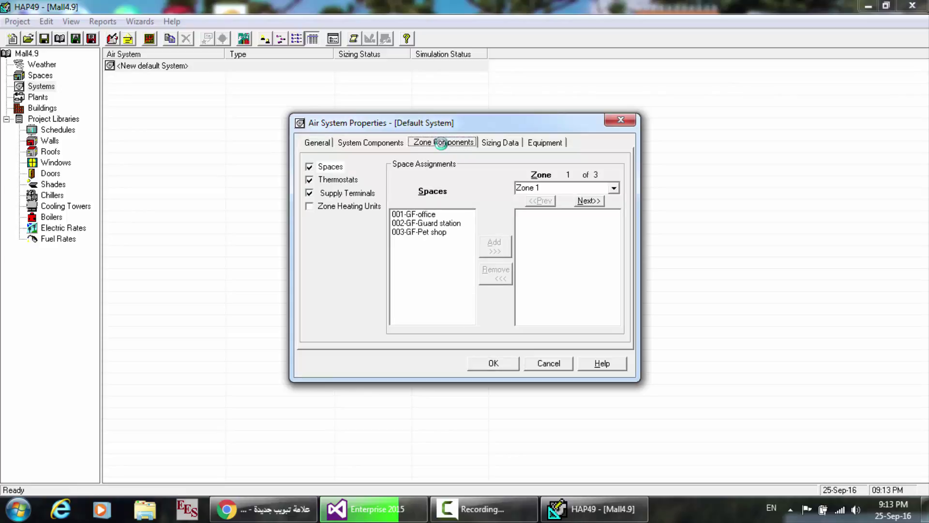
click(613, 187)
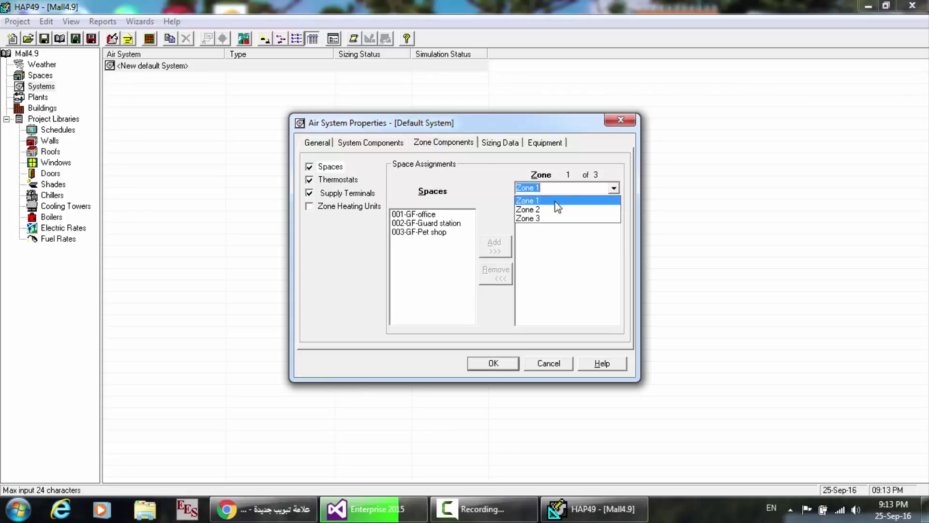
click(429, 186)
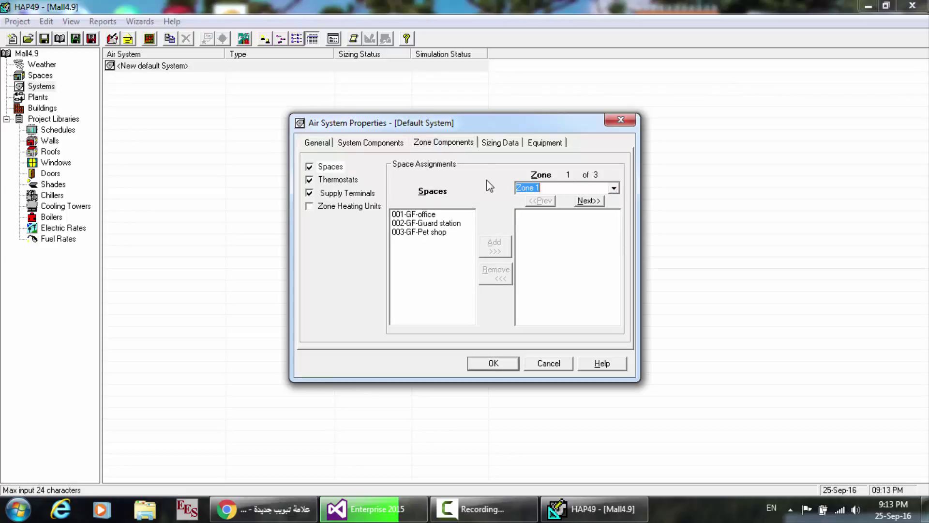
- Set the air system type back to CAV - Single Zone and open the zone's space assignments
click(318, 143)
click(550, 221)
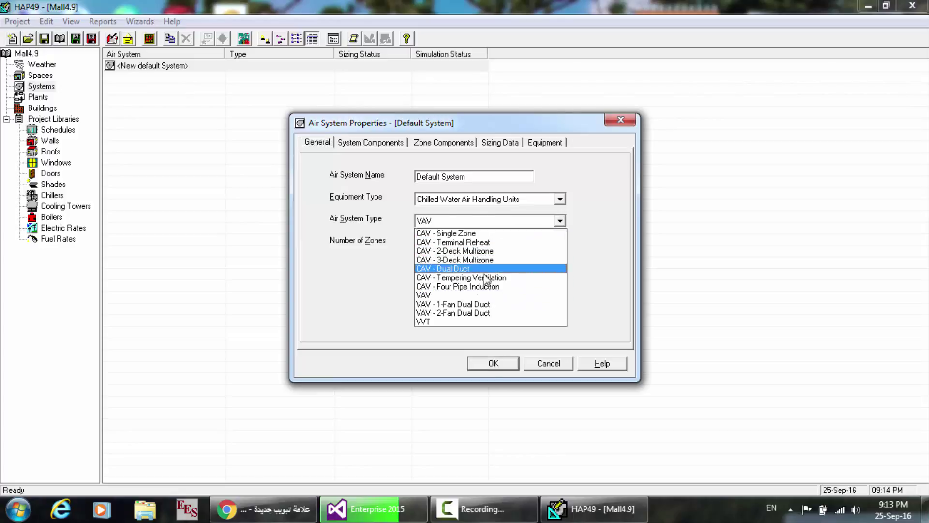
click(464, 235)
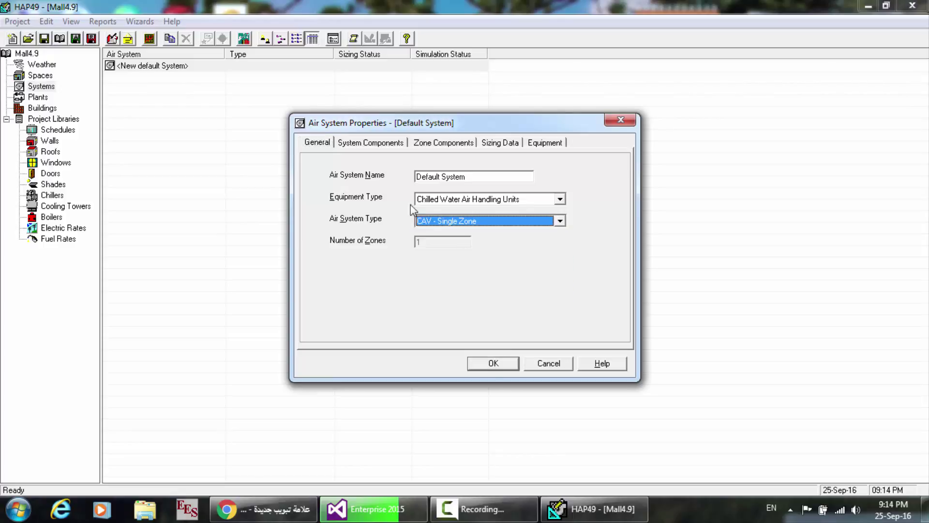
click(447, 139)
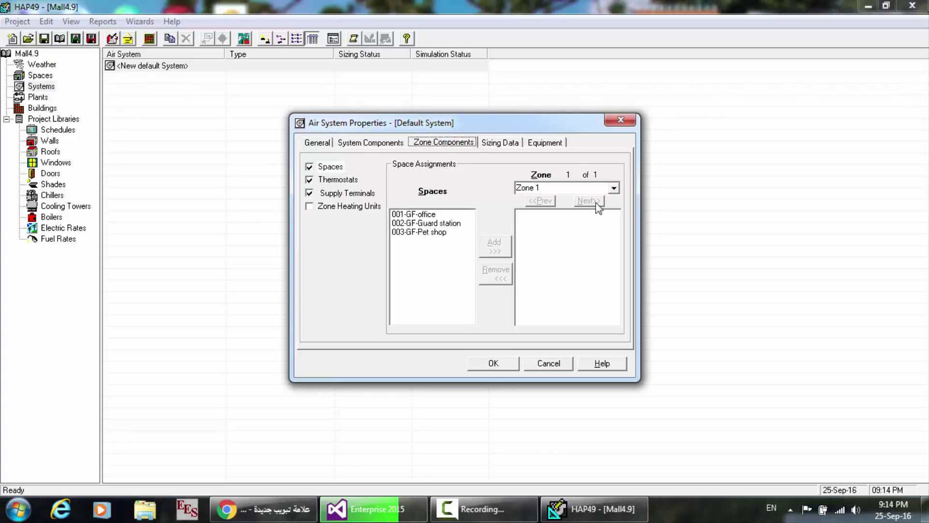
- Try assigning 001-GF-office to Zone 1 and removing it from the zone, twice
click(410, 214)
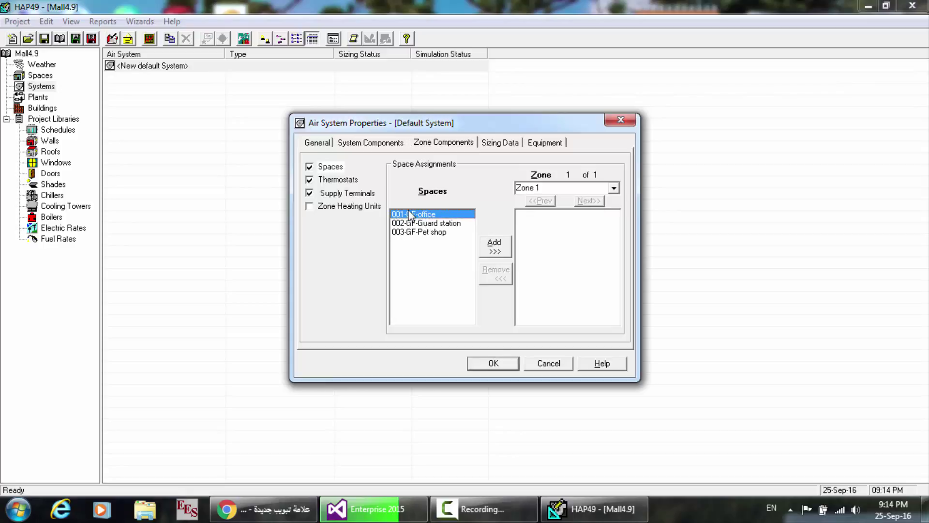
click(499, 245)
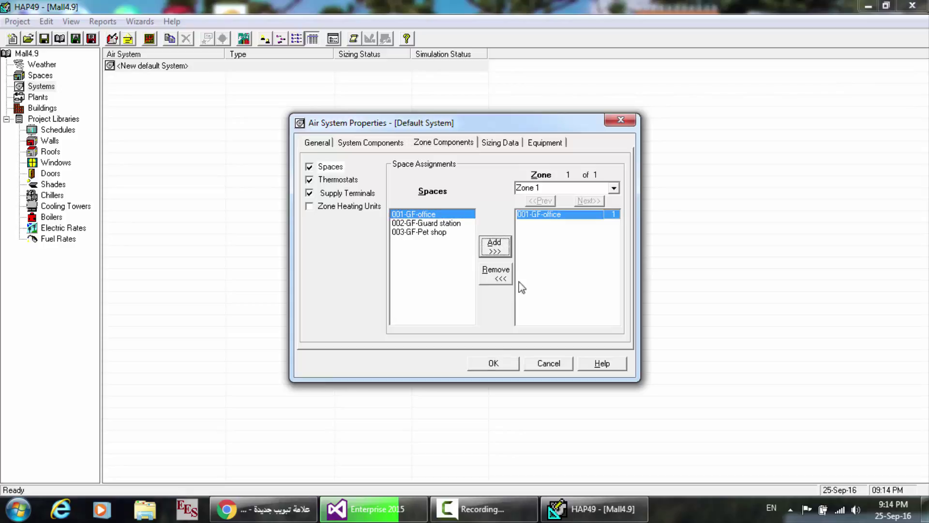
click(504, 278)
double_click(409, 215)
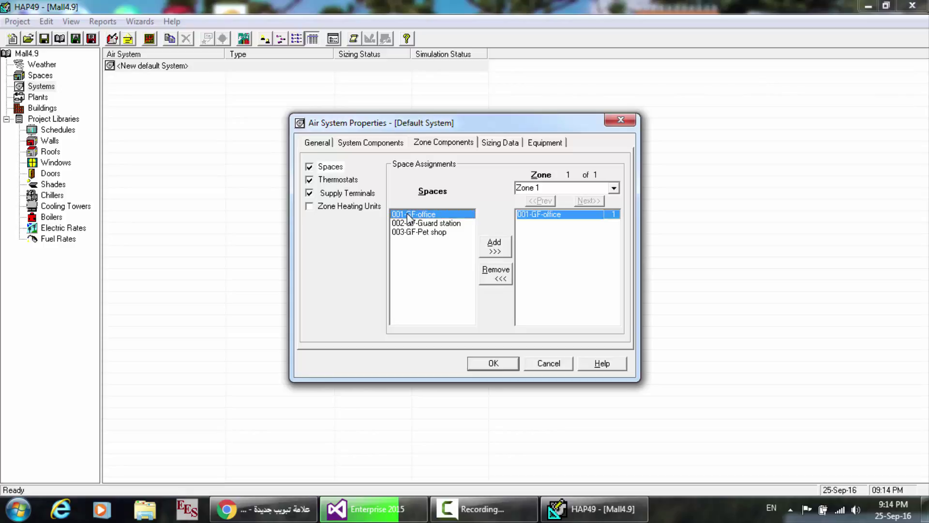
double_click(561, 216)
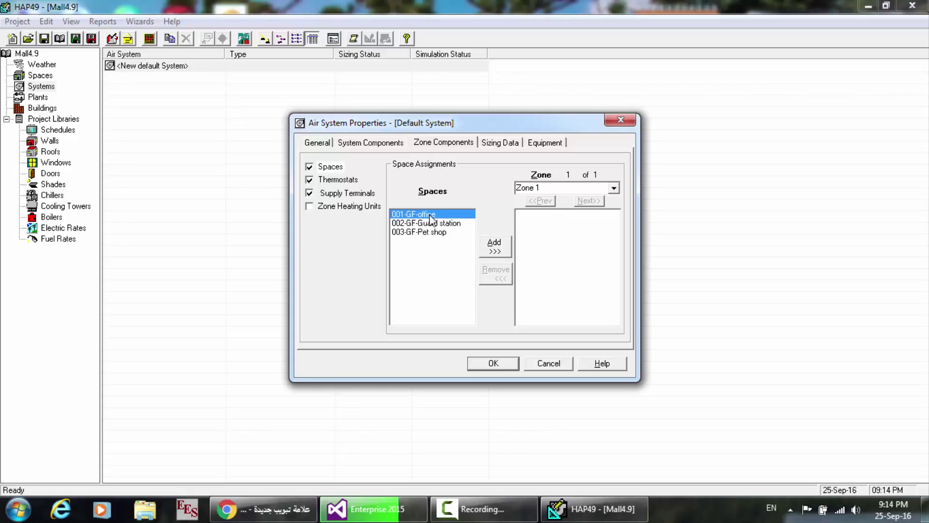
- Check the available zones and try assigning 002-GF-Guard station and 001-GF-office to Zone 1
click(613, 189)
click(612, 189)
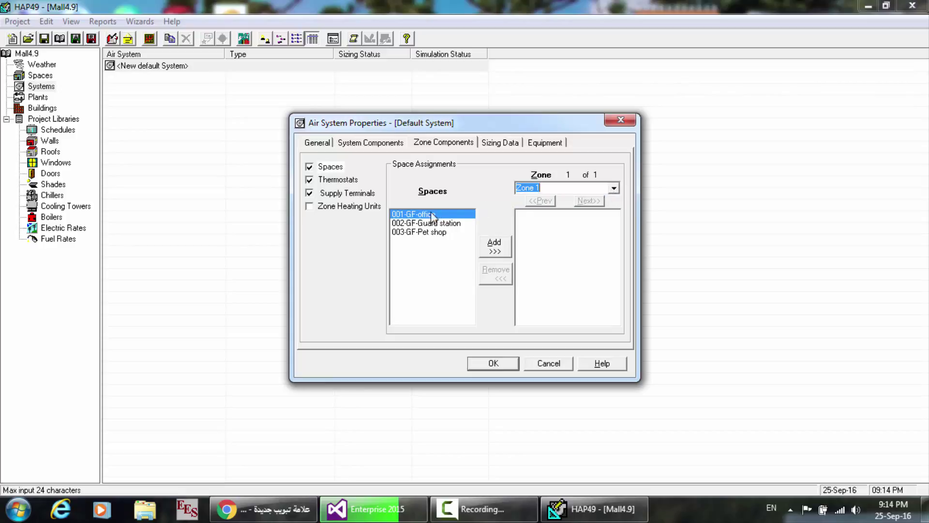
double_click(422, 223)
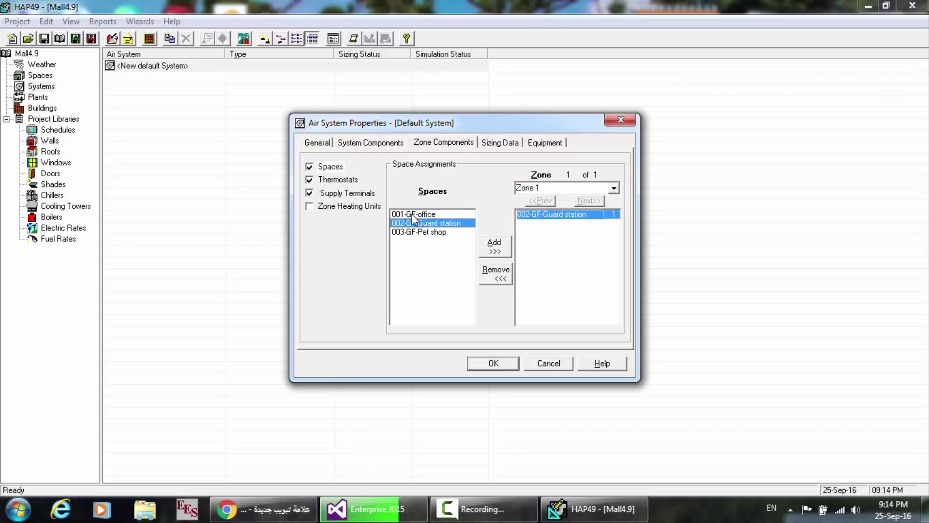
double_click(414, 214)
- Try adding all three spaces to Zone 1 at once as a multiple selection, and remove them from the zone
shift+click(415, 224)
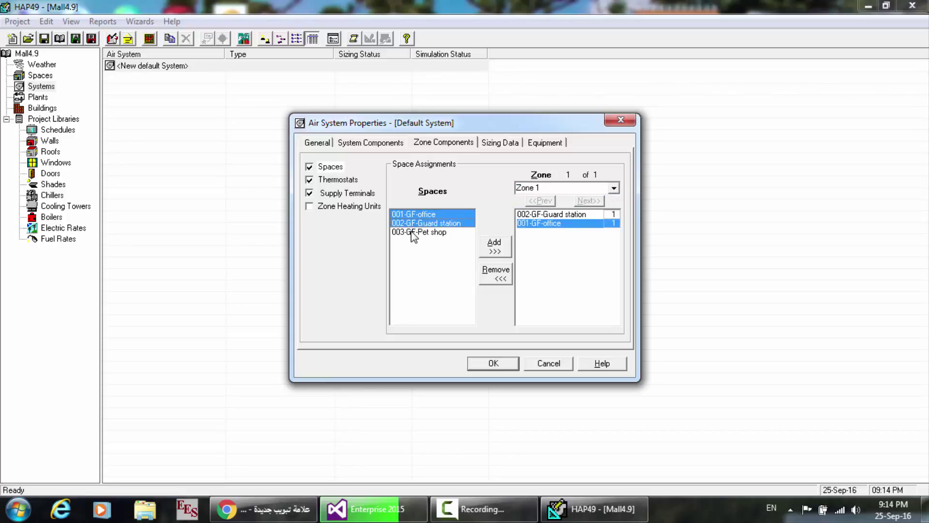
shift+click(410, 232)
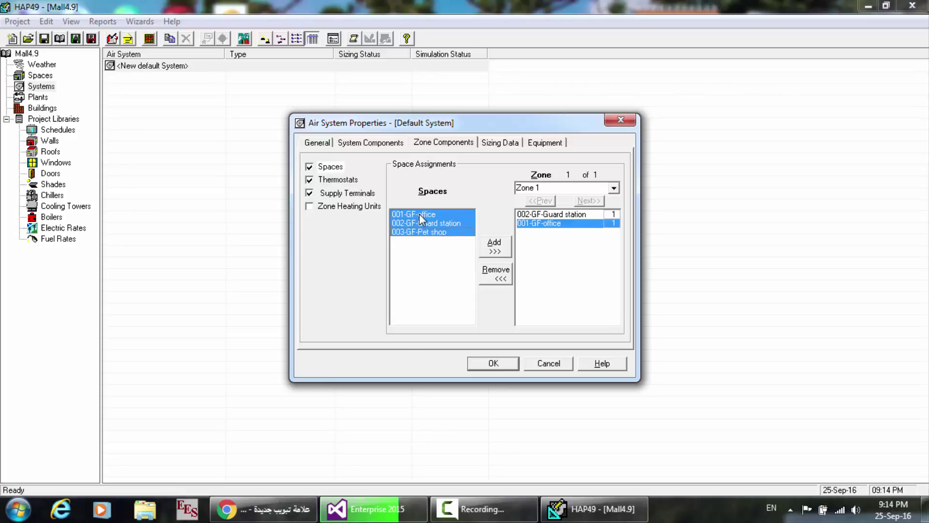
click(419, 213)
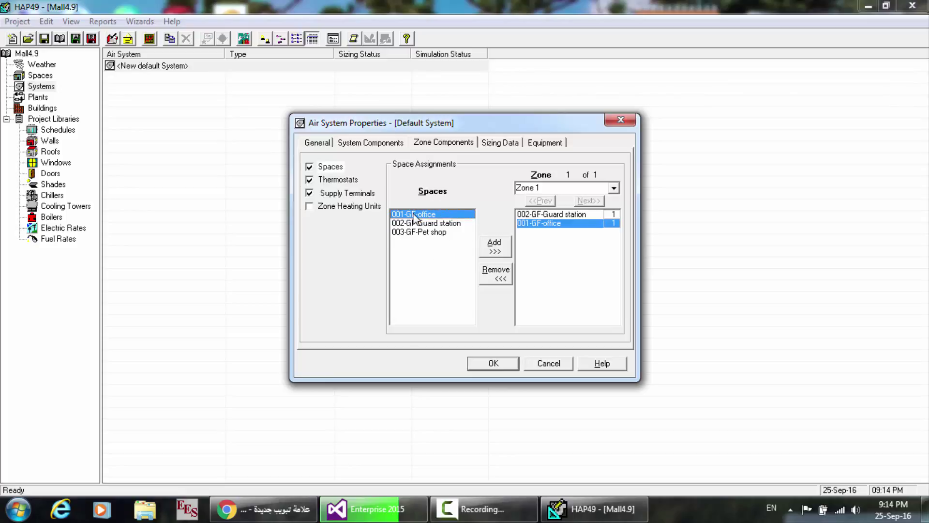
shift+click(414, 224)
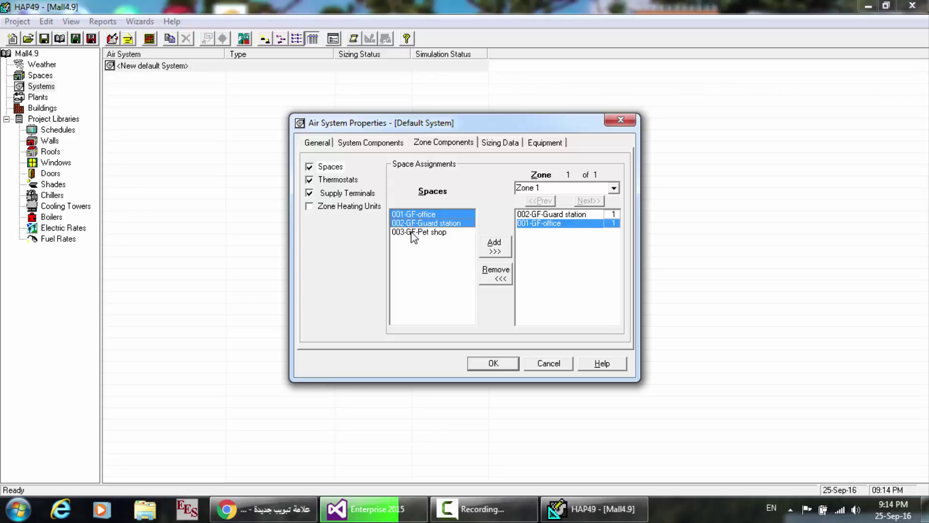
shift+click(412, 233)
click(503, 251)
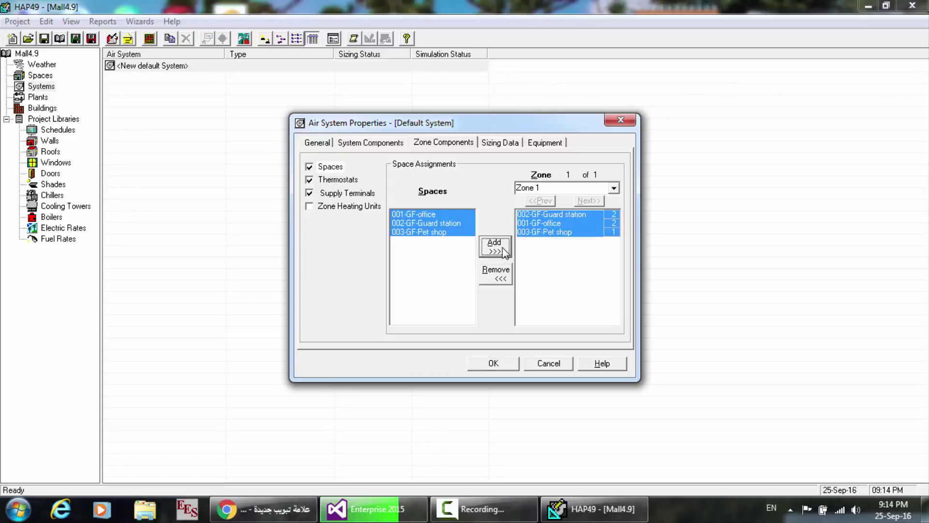
click(495, 278)
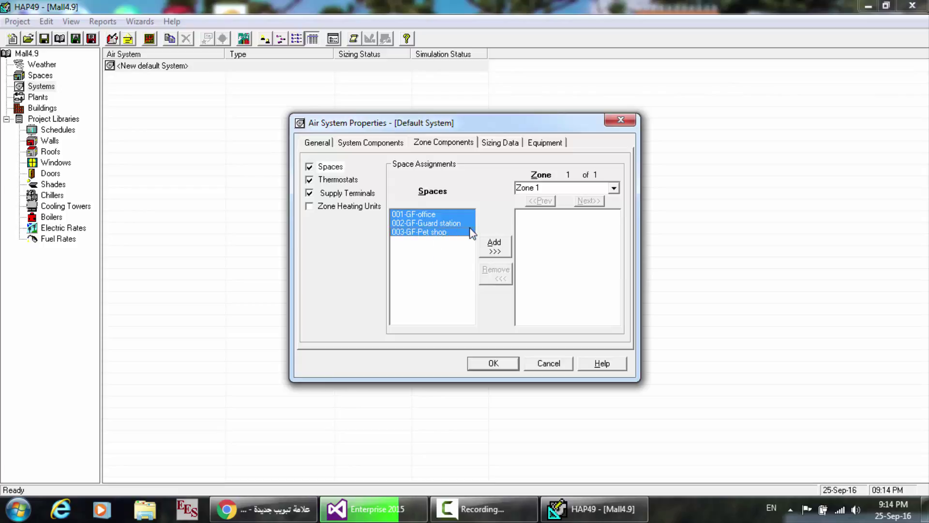
- Assign 001-GF-office, 002-GF-Guard station and 003-GF-Pet shop to Zone 1 one at a time
click(472, 232)
click(448, 216)
click(494, 246)
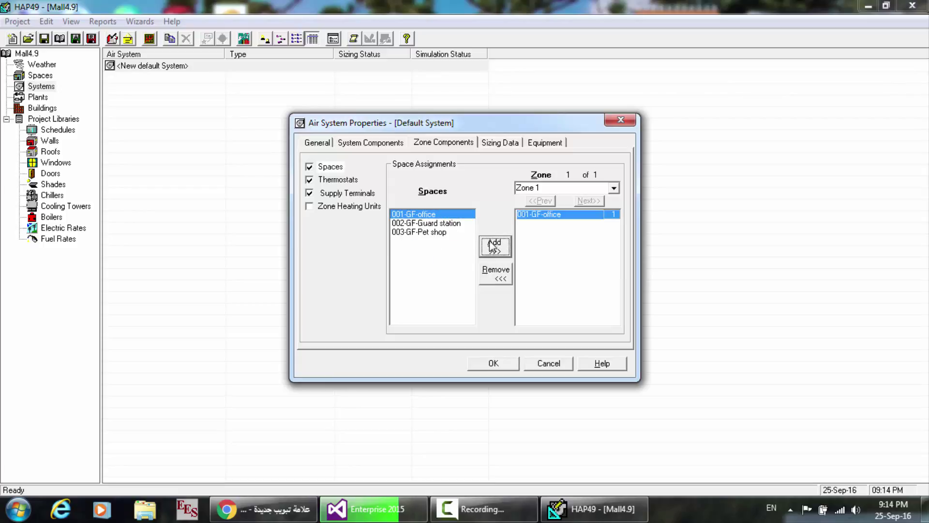
click(425, 223)
click(493, 246)
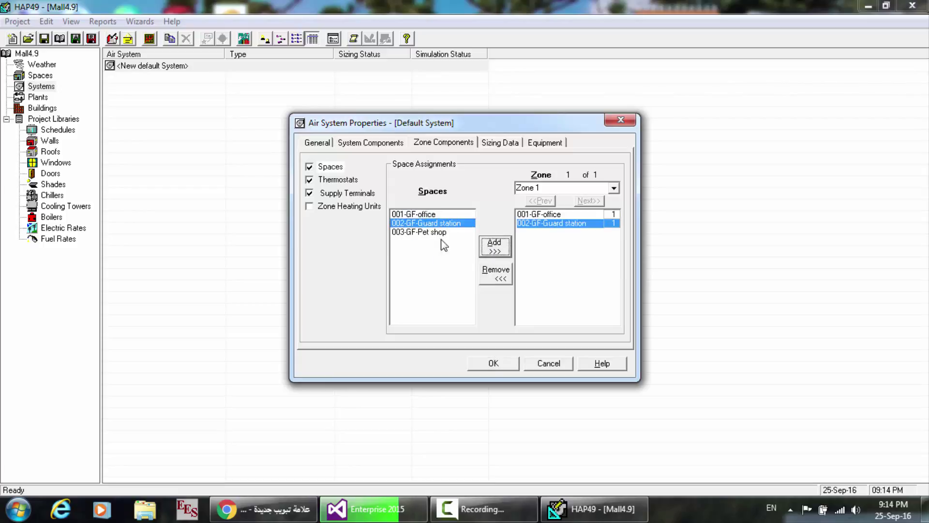
click(424, 234)
click(493, 248)
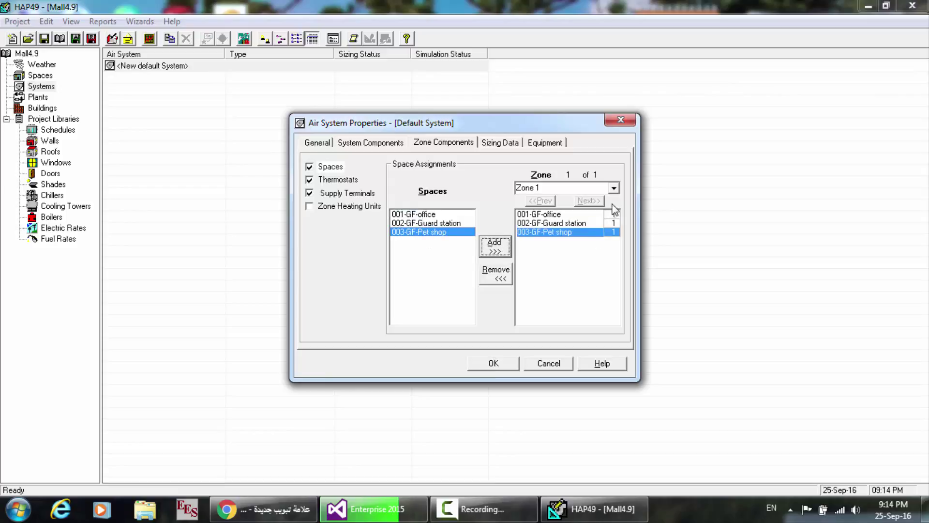
- Delete the office, guard station and pet shop spaces from Zone 1
click(610, 214)
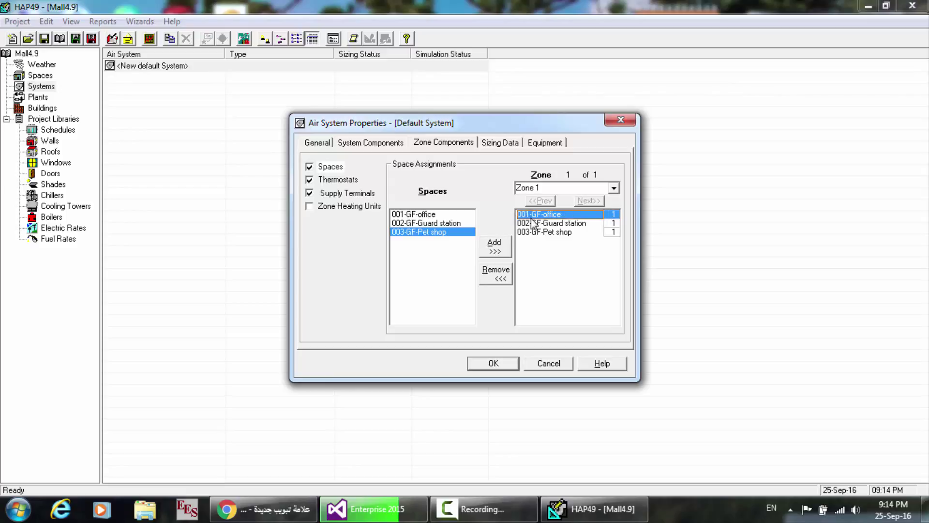
key(Delete)
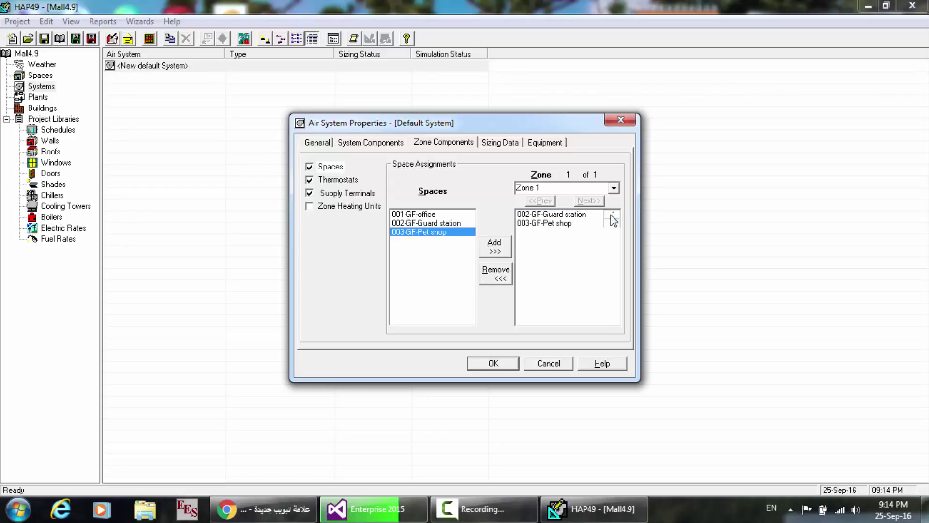
key(Delete)
key(Delete)
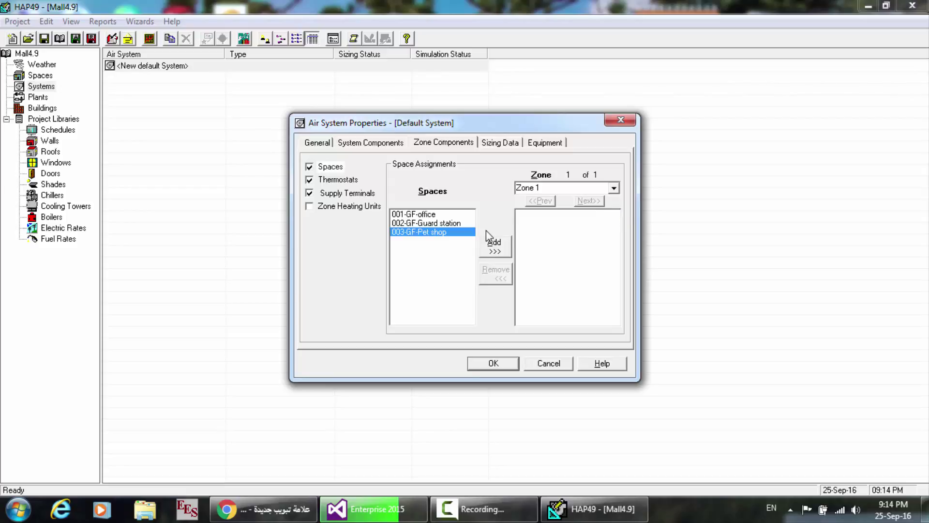
- Try adding 003-GF-Pet shop to Zone 1 with a quantity of 3, and remove it from the zone
click(495, 248)
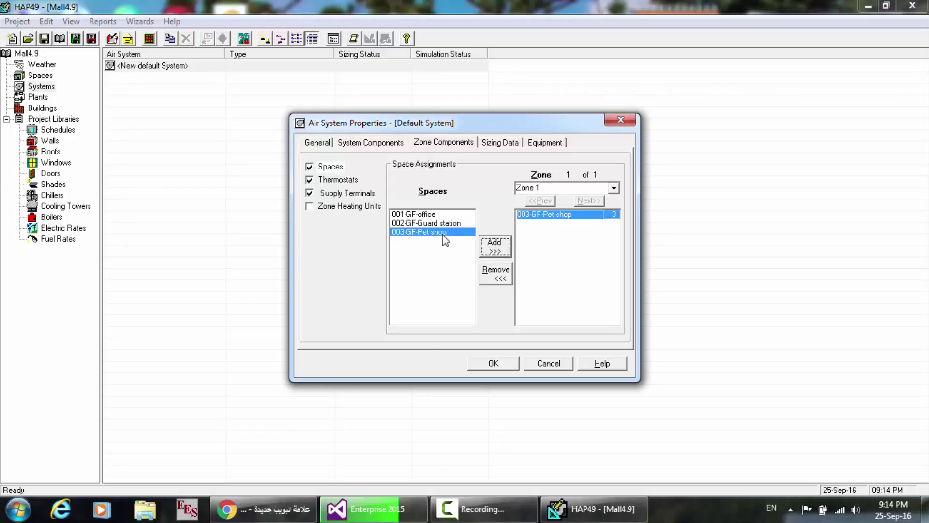
click(493, 273)
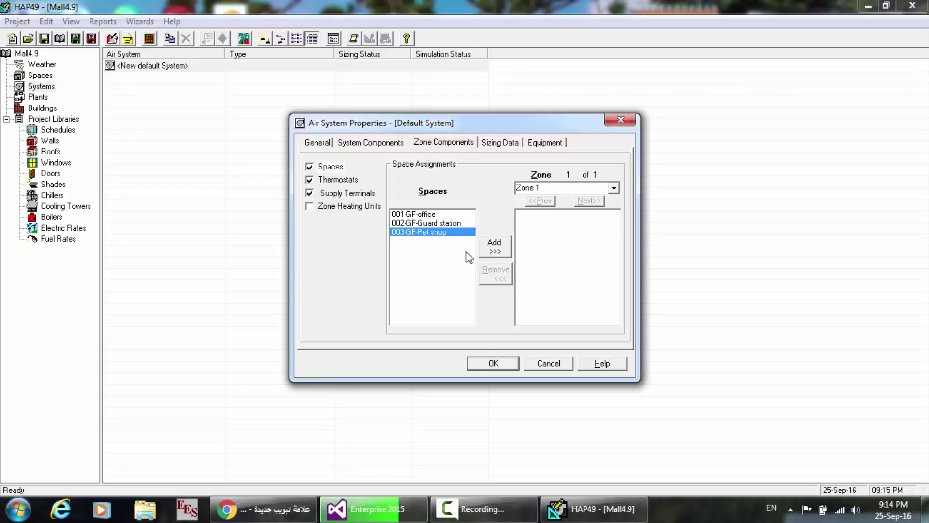
- Assign 001-GF-office, 002-GF-Guard station and 003-GF-Pet shop to Zone 1 with a quantity of 1 each
click(438, 216)
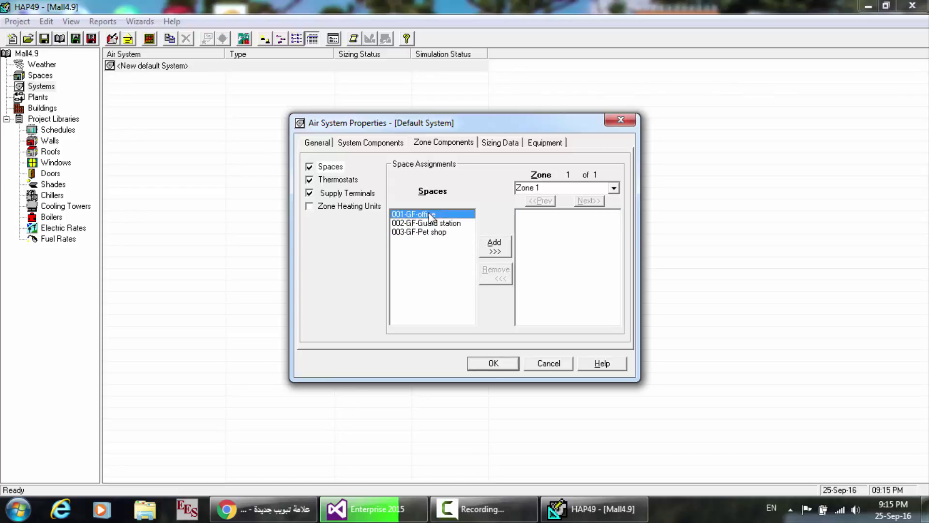
click(498, 249)
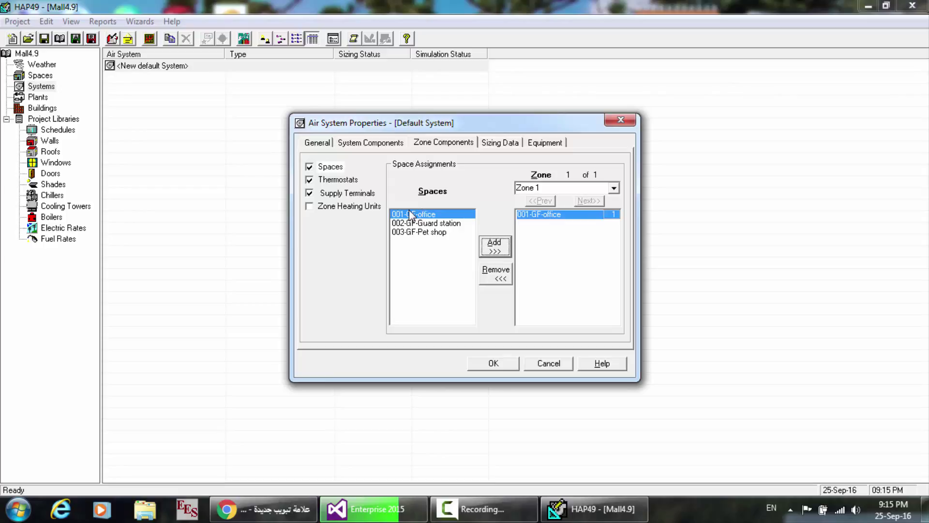
click(437, 224)
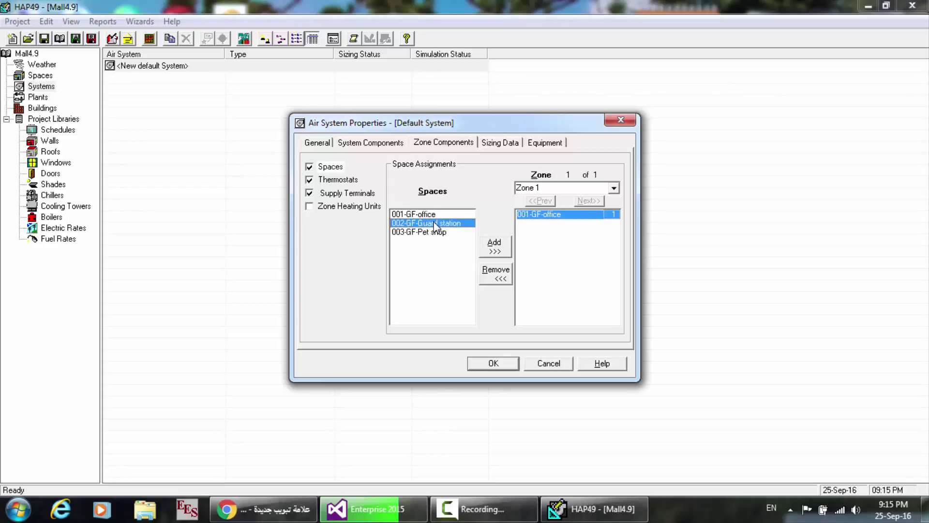
key(alt+a)
click(437, 233)
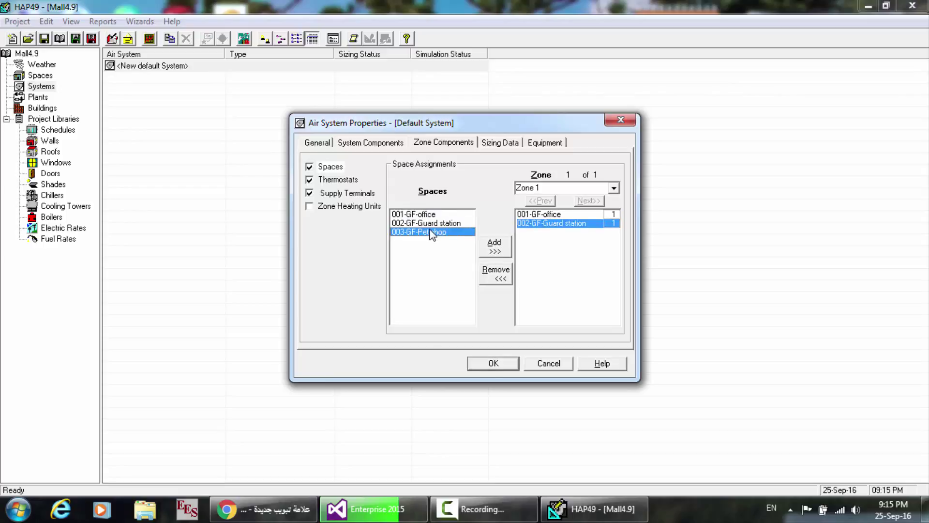
click(489, 247)
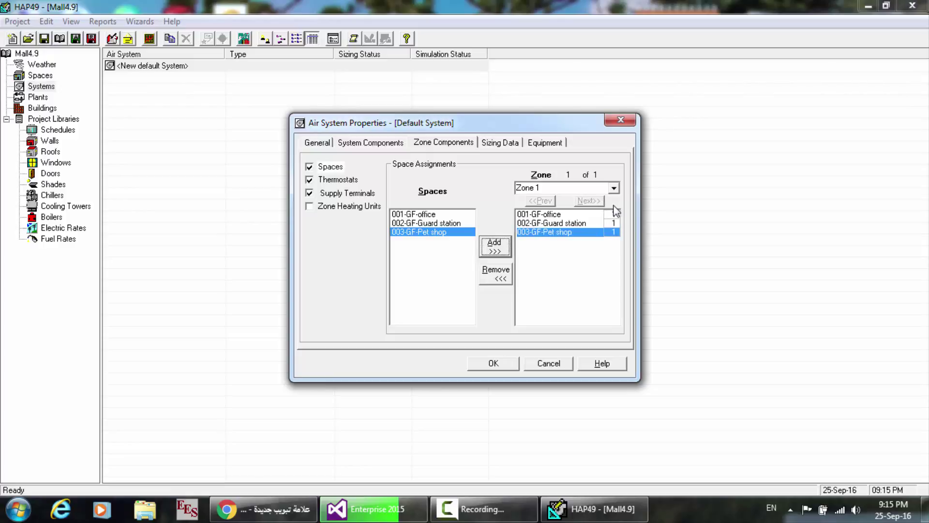
click(617, 215)
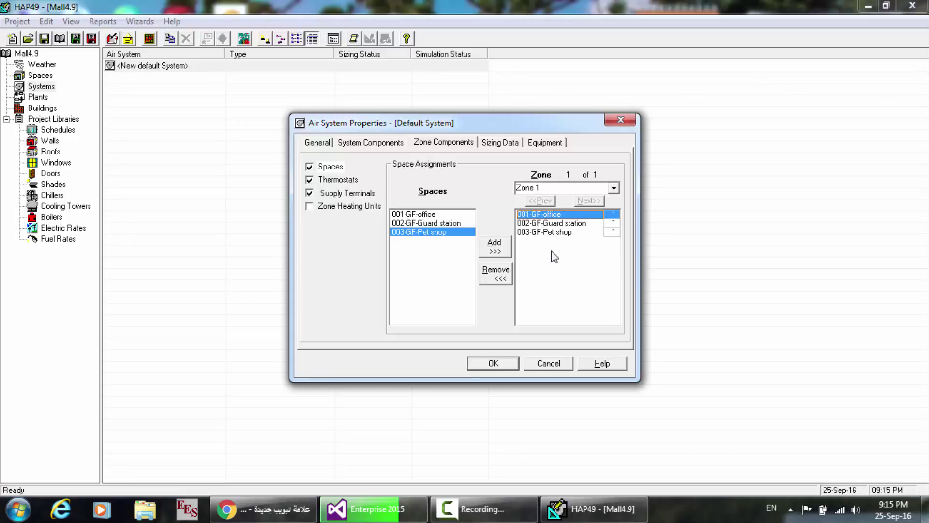
click(614, 188)
click(460, 189)
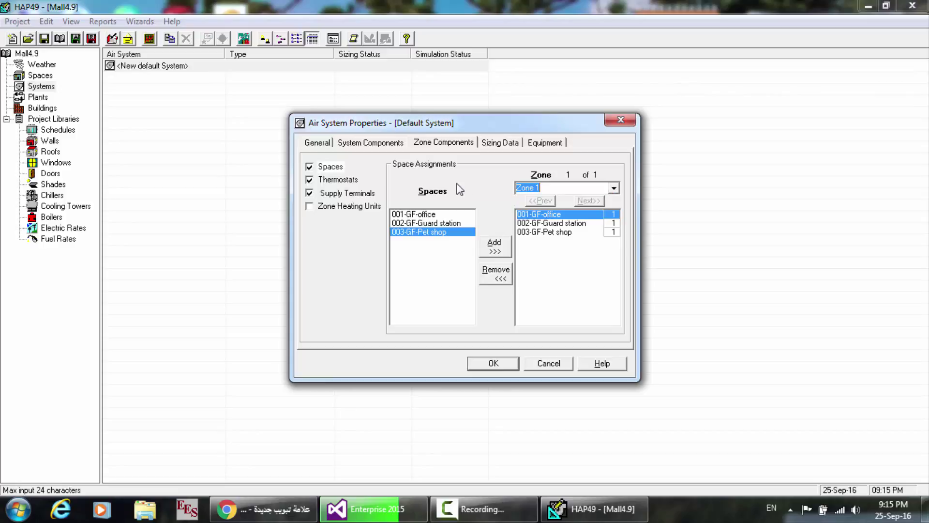
- Set the air system type to VAV with 3 zones and select 001-GF-office in Zone 1's space assignments
click(317, 143)
click(546, 221)
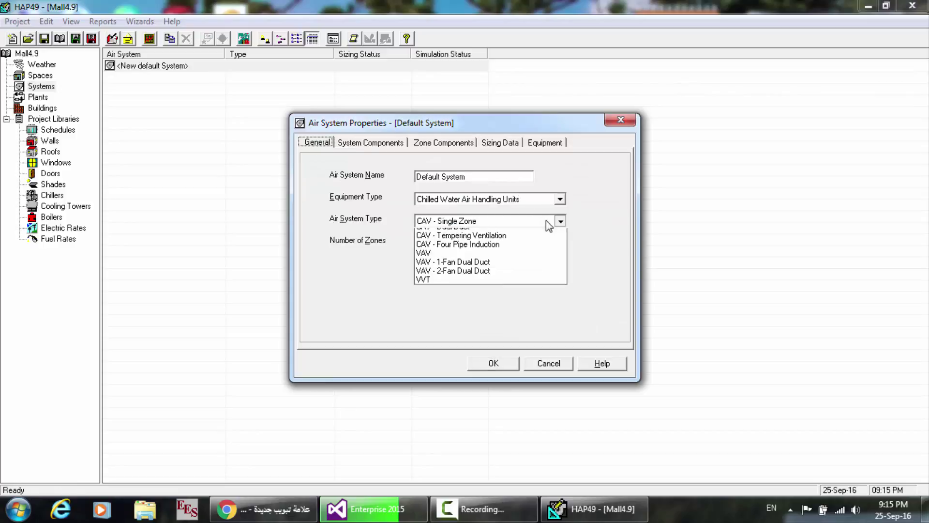
click(443, 297)
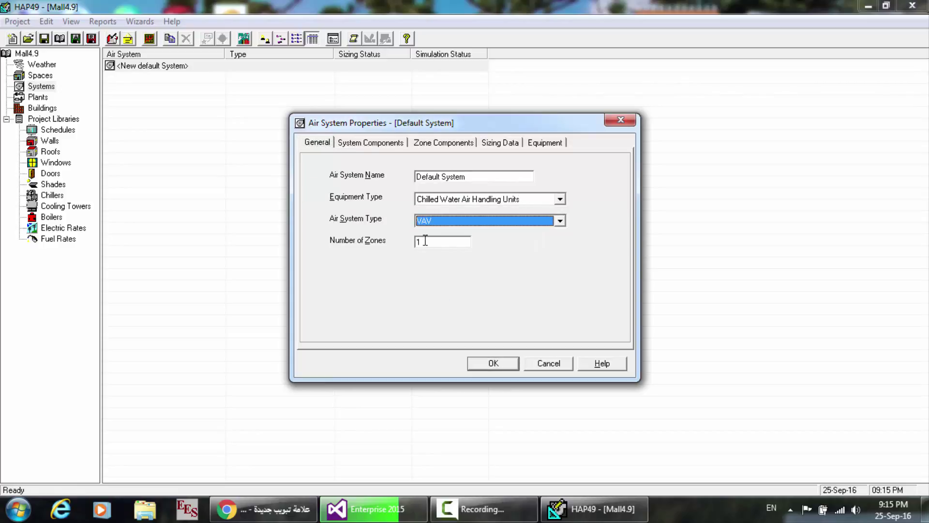
key(Tab)
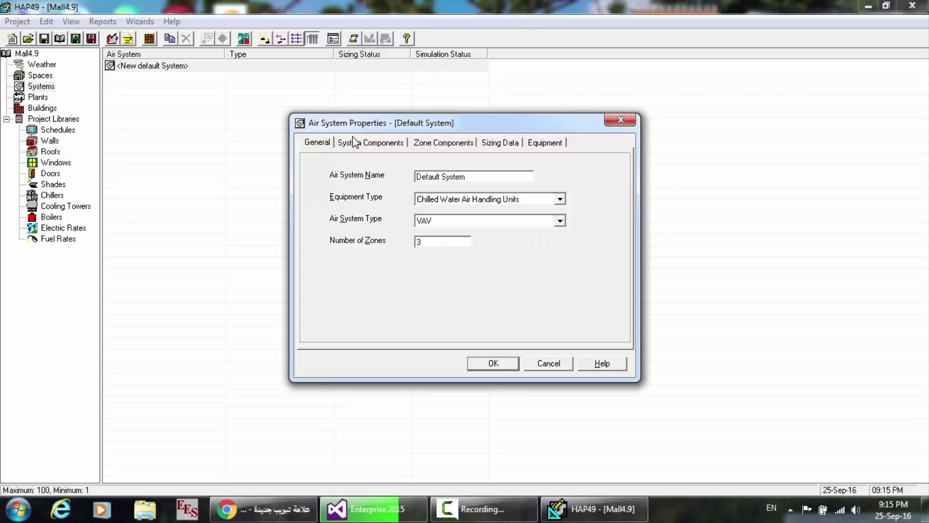
click(424, 144)
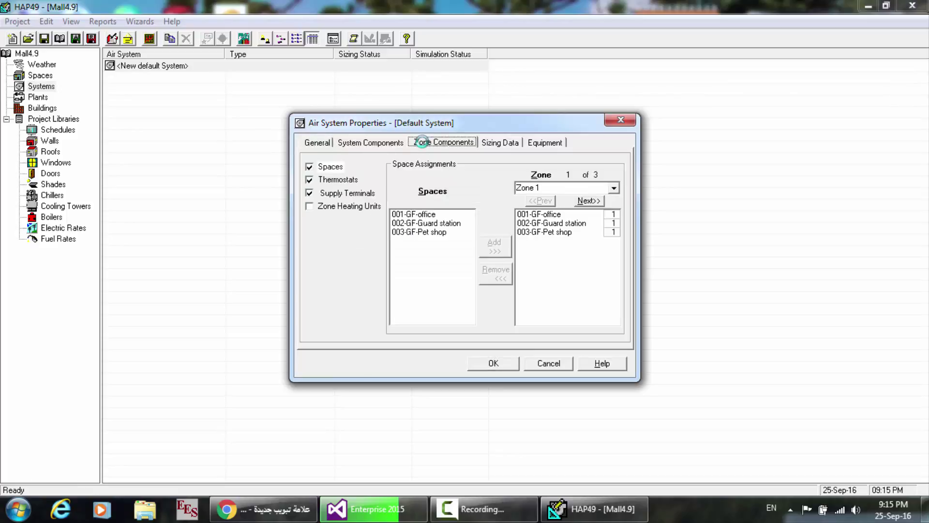
click(541, 216)
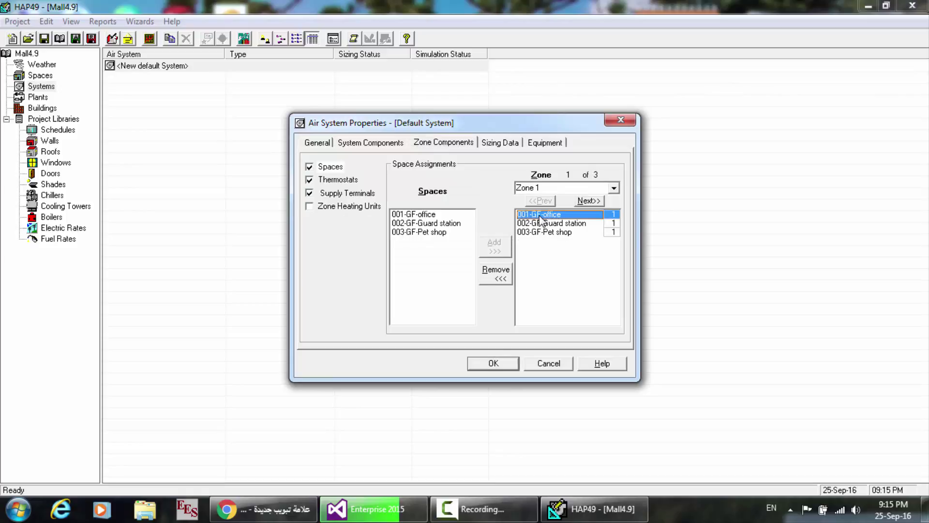
- Remove 001-GF-office, 002-GF-Guard station and 003-GF-Pet shop from Zone 1's space assignments
click(511, 272)
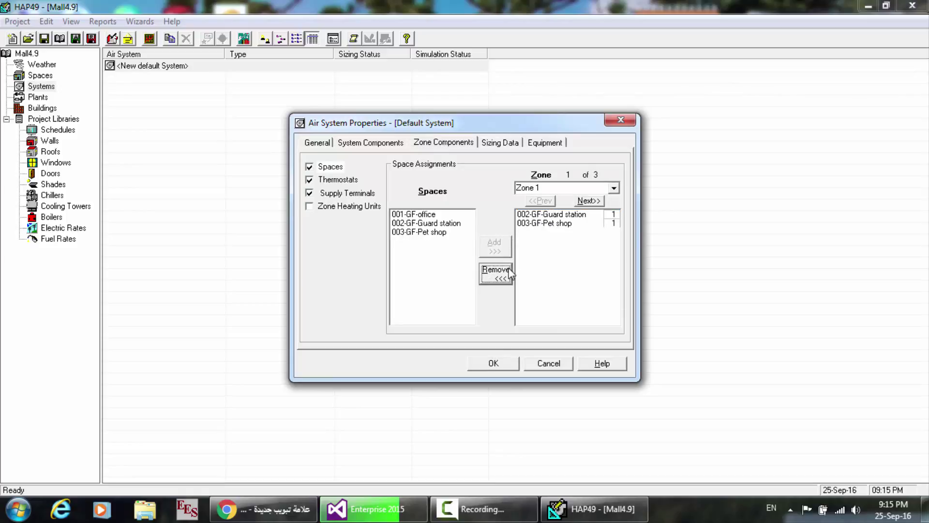
double_click(549, 223)
double_click(542, 215)
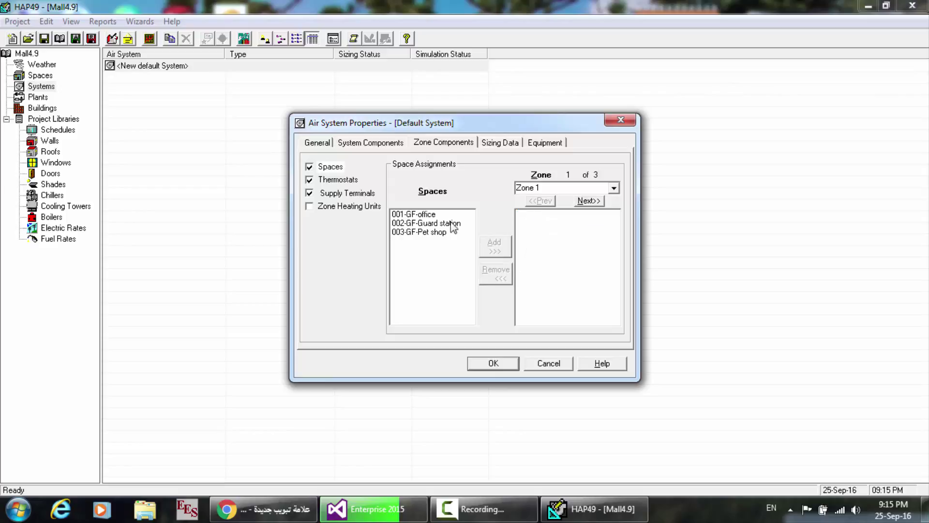
- Assign 001-GF-office to Zone 1 and 002-GF-Guard station to Zone 2
click(426, 215)
click(495, 247)
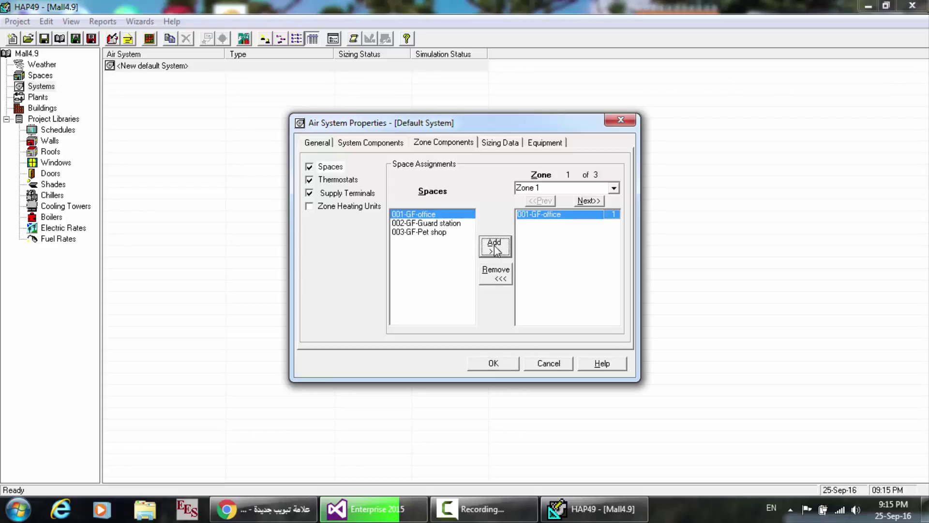
click(614, 188)
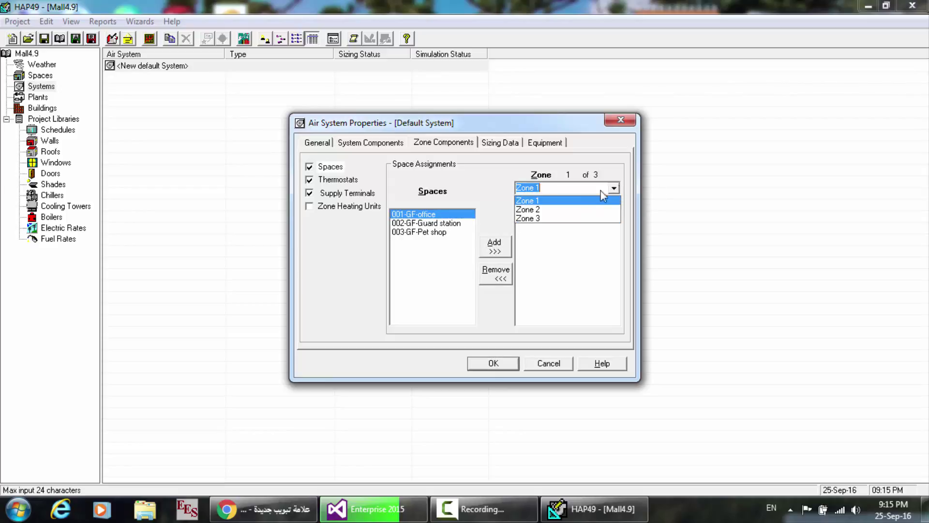
click(565, 210)
click(442, 223)
click(511, 242)
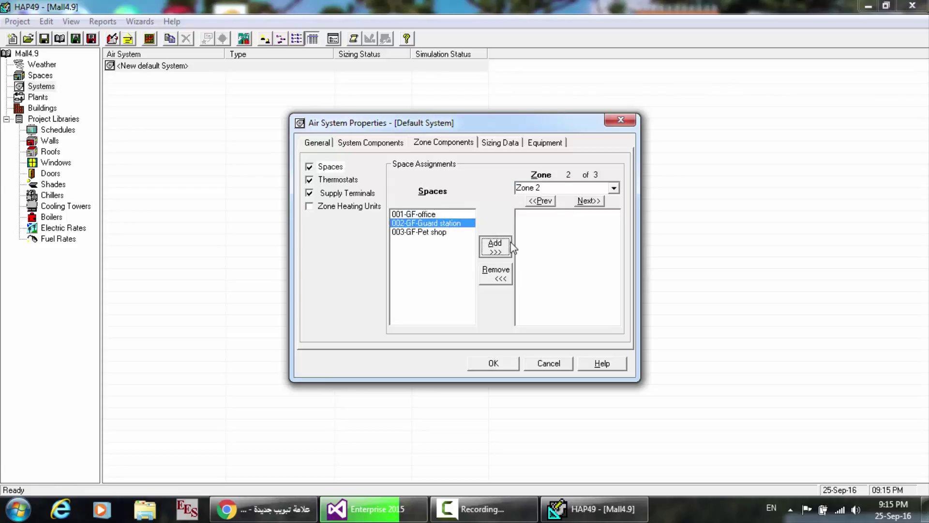
- Assign 003-GF-Pet shop to Zone 3
click(412, 233)
click(613, 189)
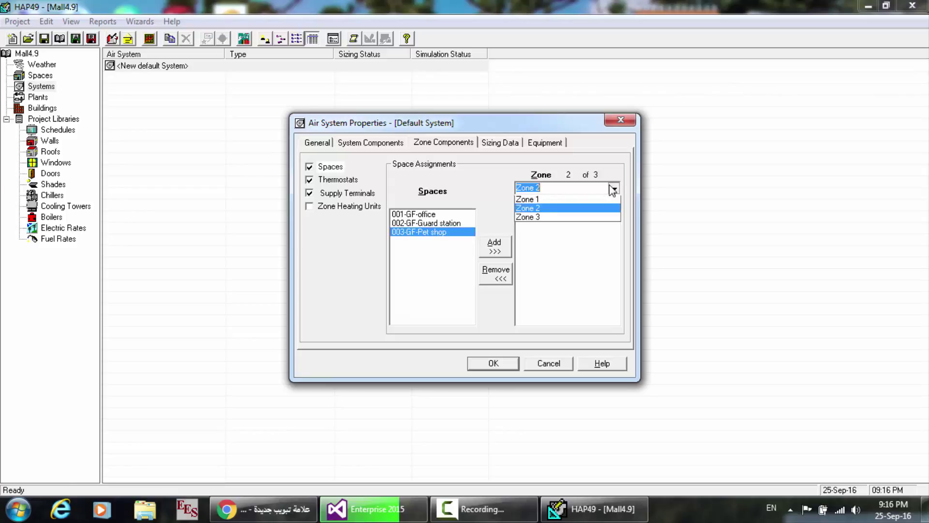
click(552, 216)
click(495, 250)
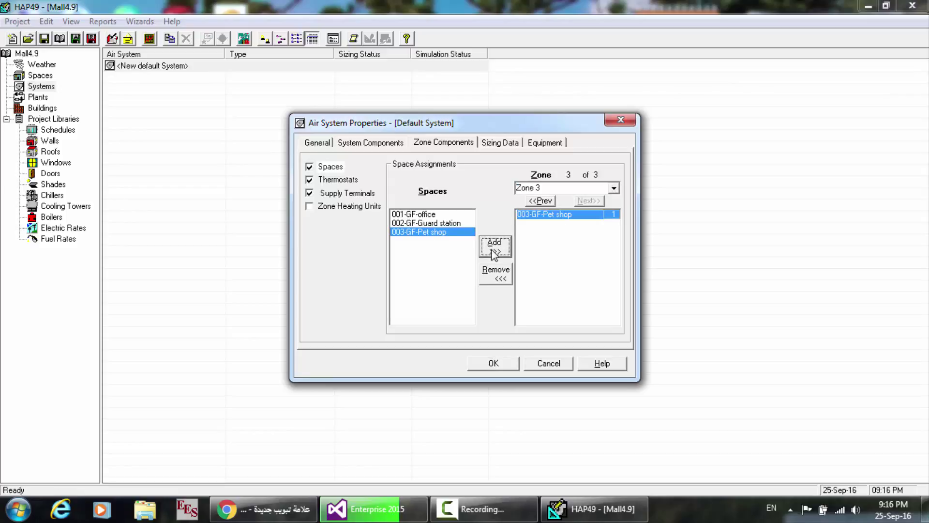
- Review the space list and the spaces assigned to each of the three zones
click(396, 224)
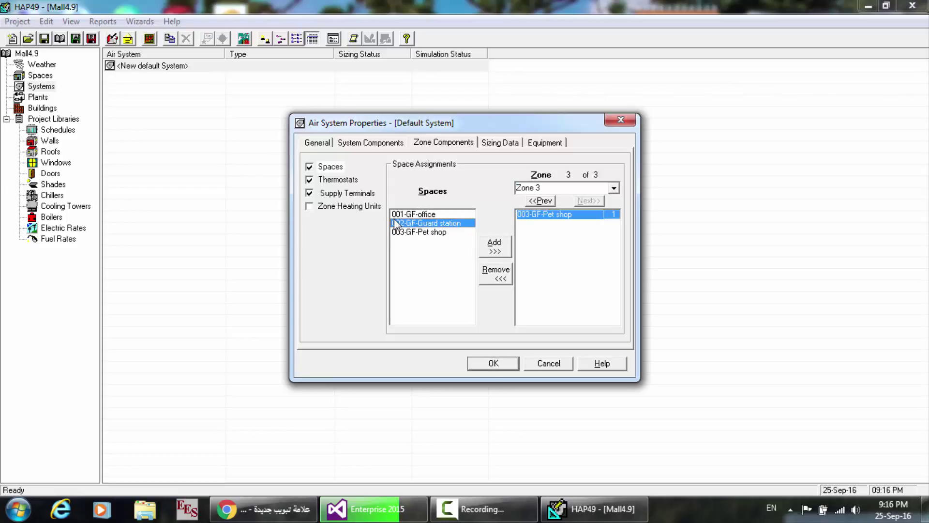
click(430, 215)
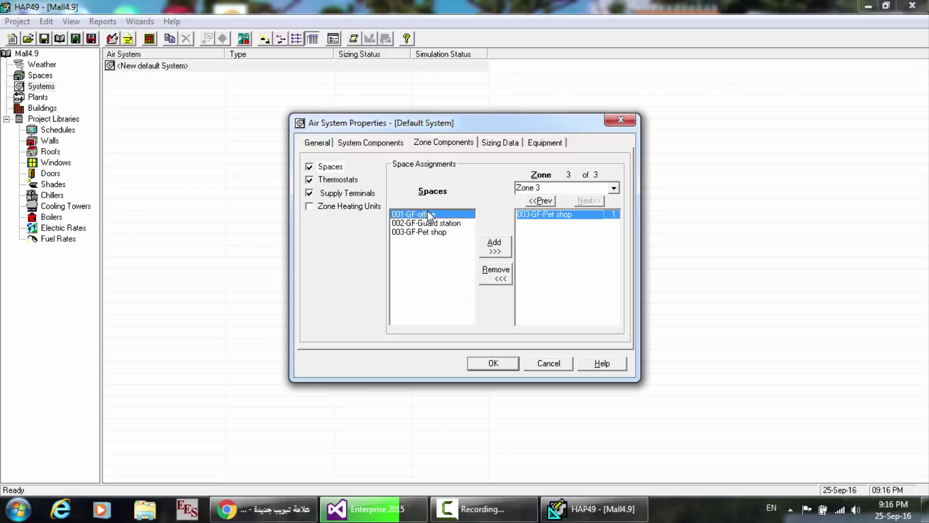
key(Down)
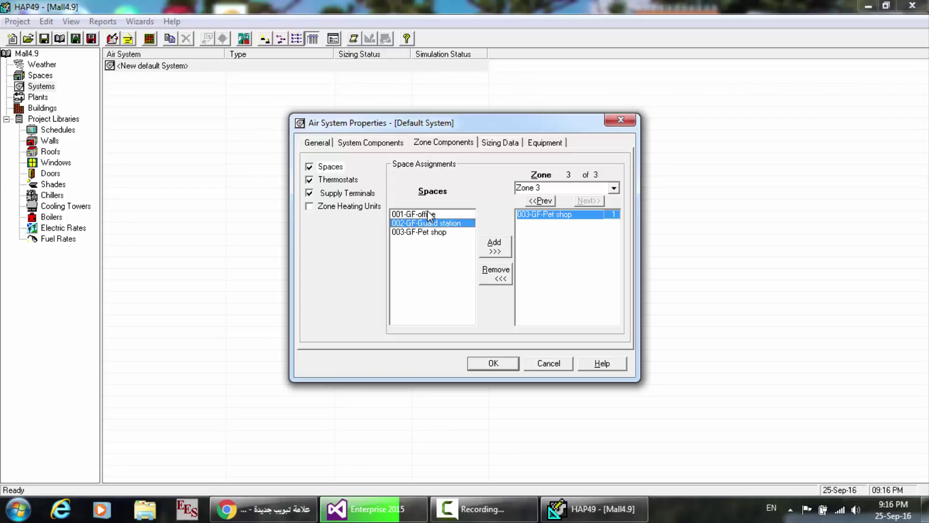
click(612, 190)
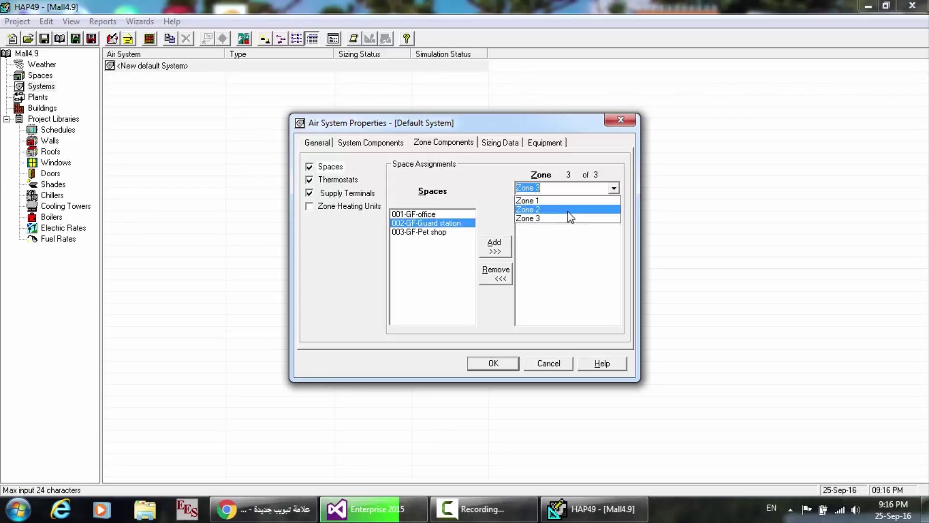
click(571, 211)
key(Up)
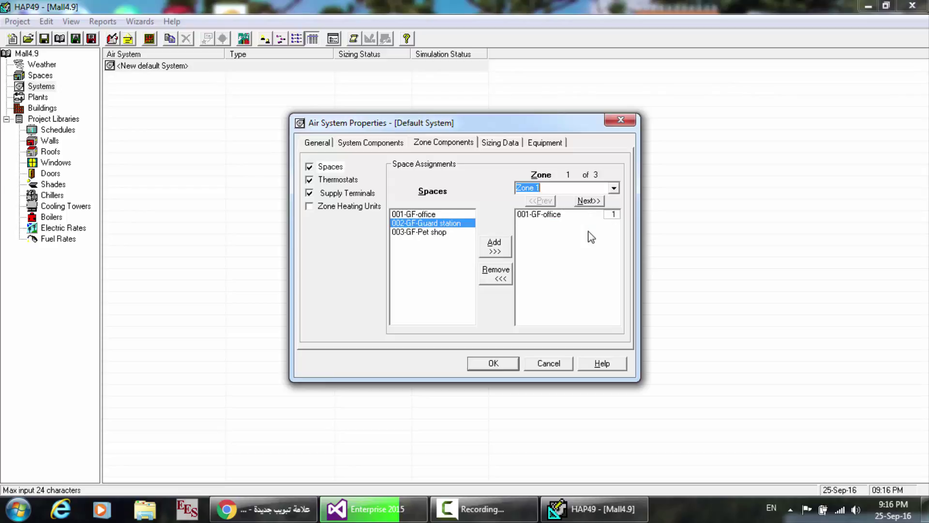
key(Down)
key(Down)
- Change the air system type to CAV - Single Zone and check which zones and spaces are available for assignment
click(322, 145)
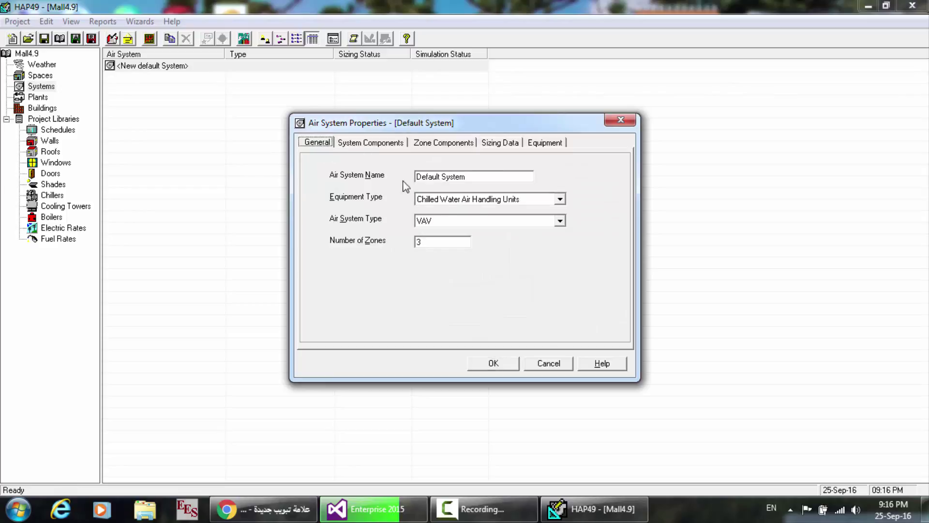
click(560, 220)
click(481, 235)
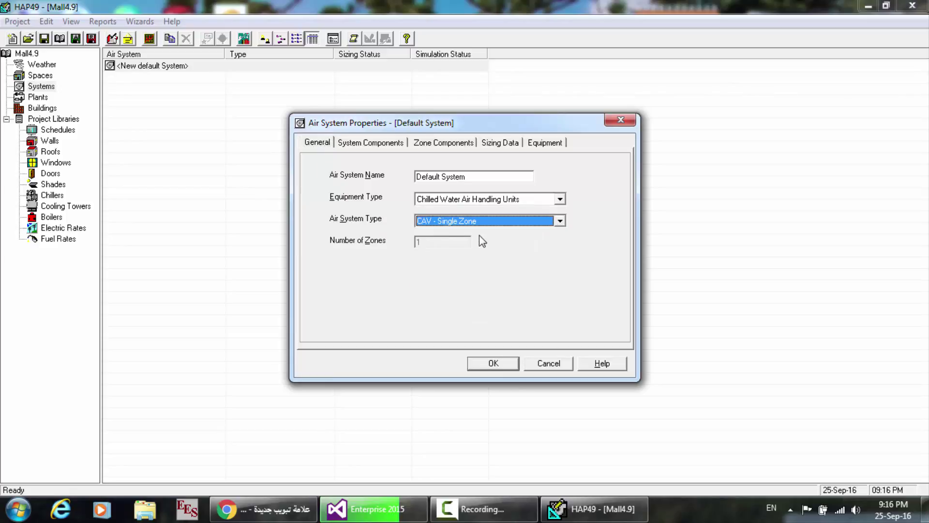
click(451, 153)
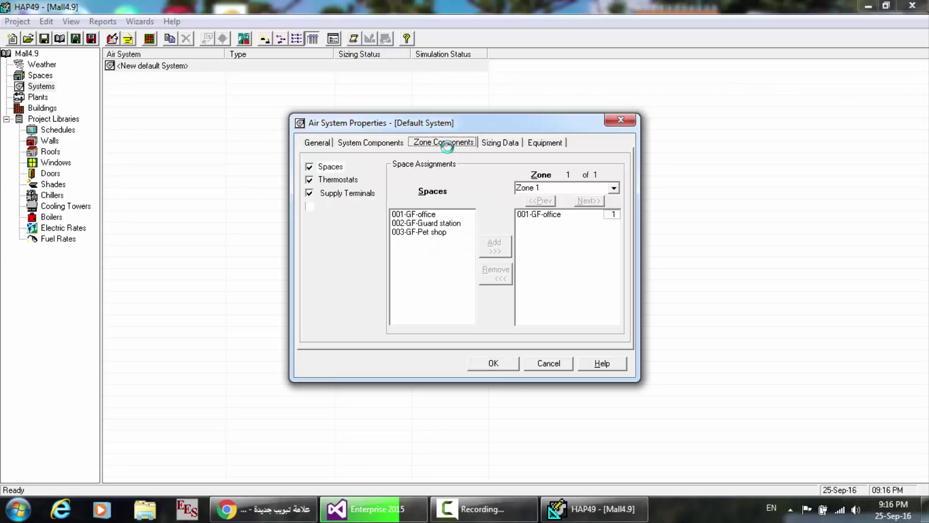
click(560, 214)
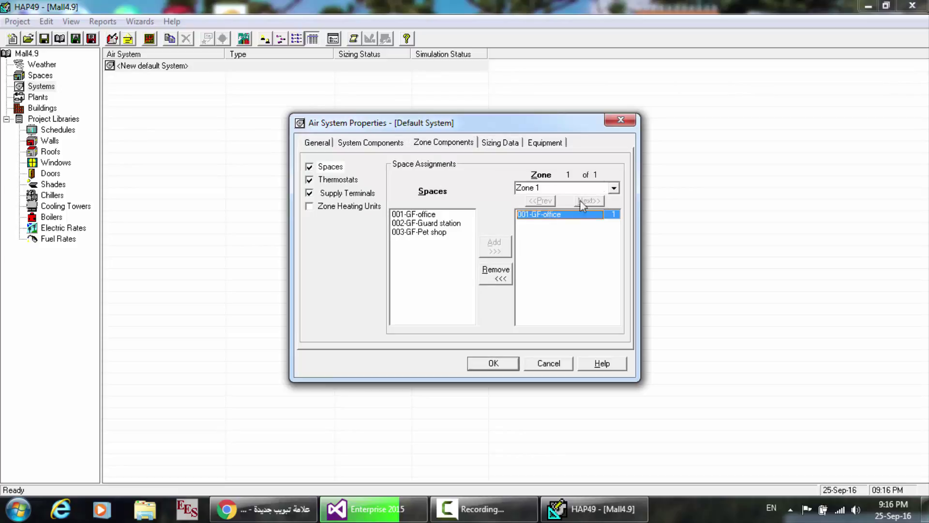
click(615, 188)
click(614, 188)
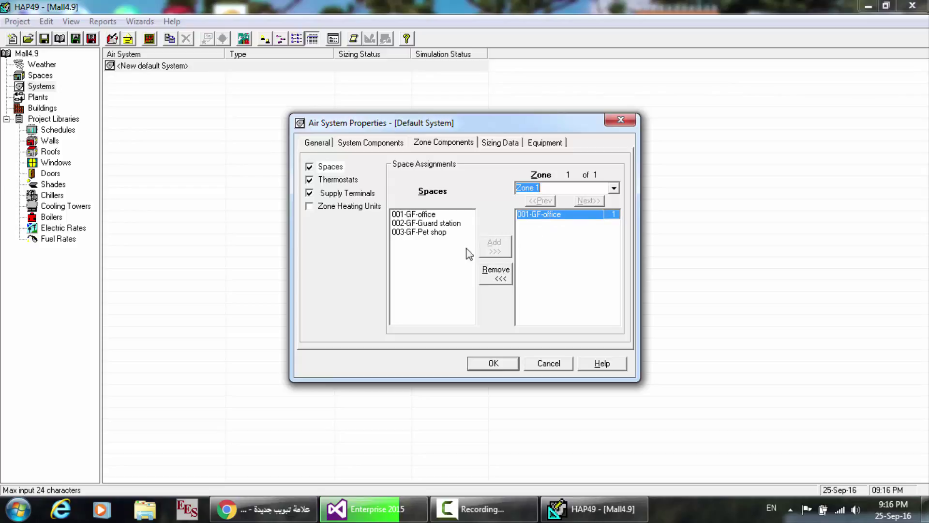
- Add 002-GF-Guard station and 003-GF-Pet shop to Zone 1 alongside the office
click(417, 223)
click(494, 247)
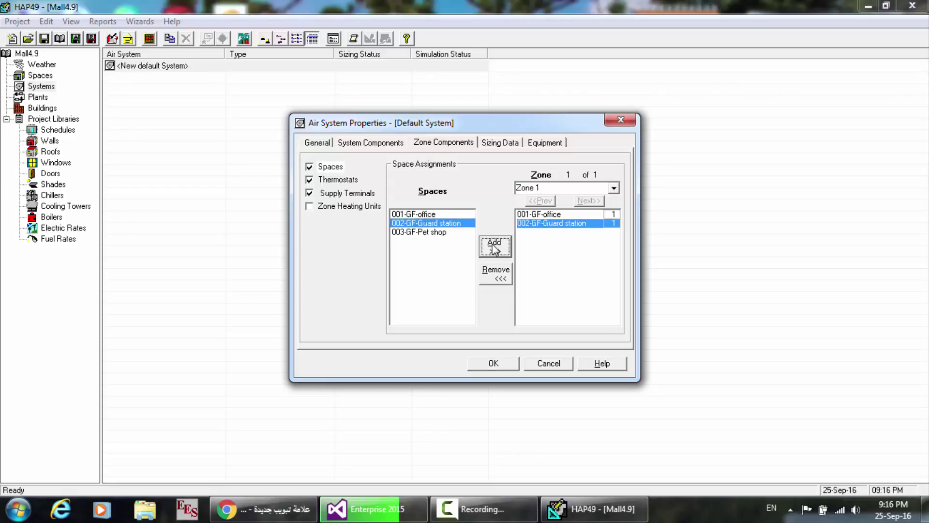
click(429, 233)
click(490, 248)
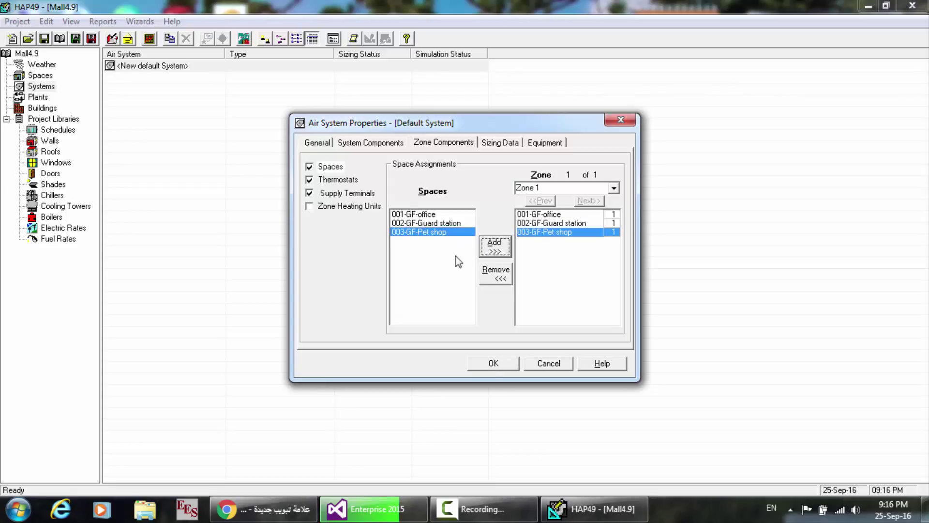
- Check Zone 1's space assignments and close the air system properties without saving
click(550, 216)
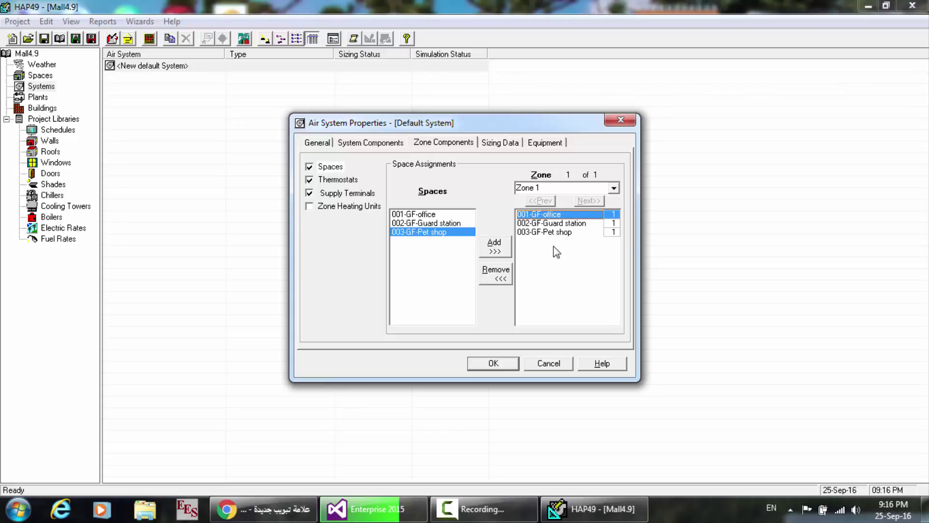
click(614, 188)
click(614, 189)
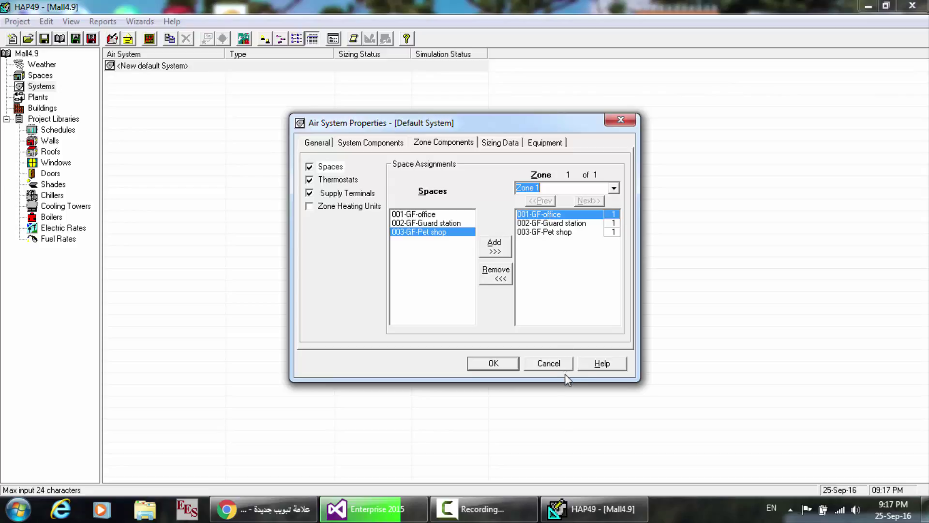
click(550, 364)
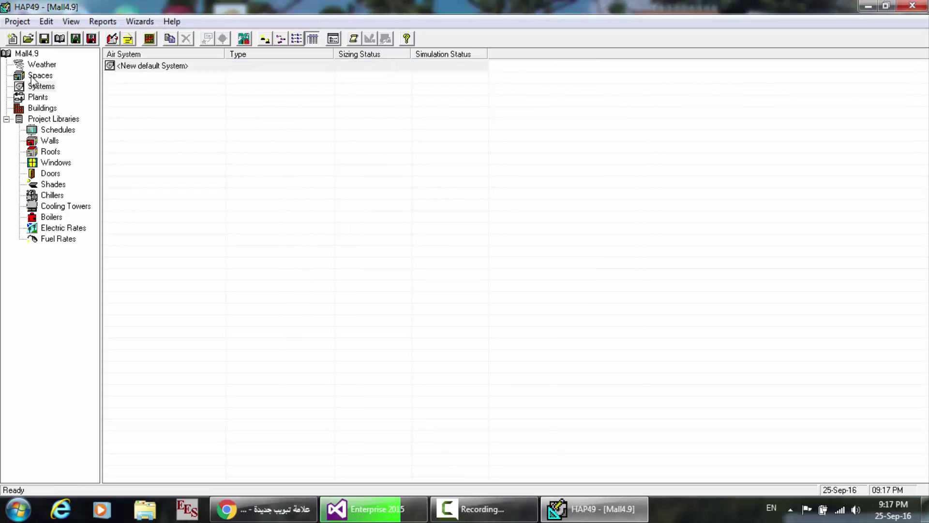
- View the new default space's properties and the operations available for the 001-GF-office space
click(39, 77)
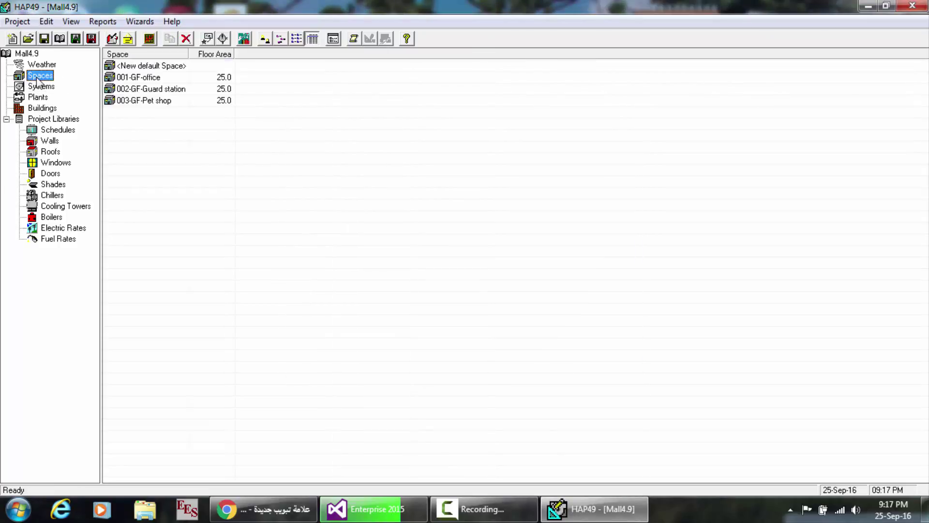
double_click(146, 66)
click(263, 240)
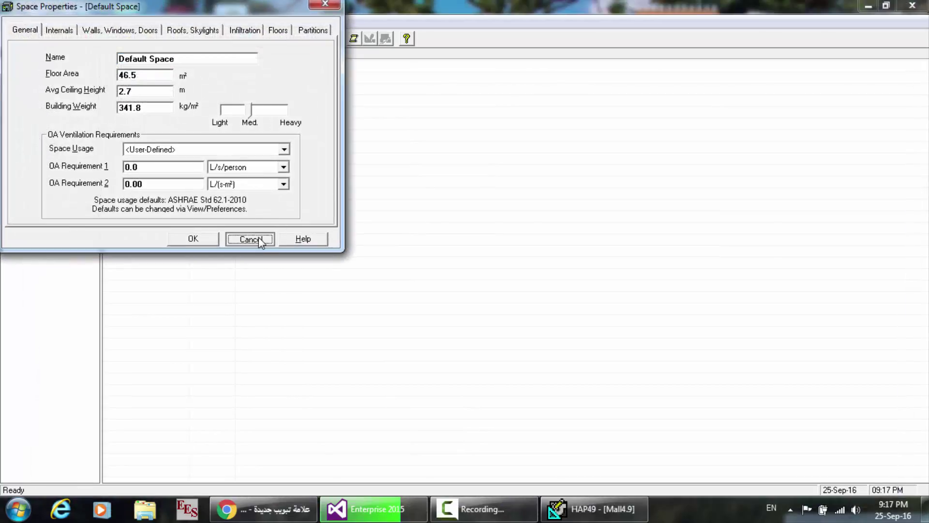
click(151, 78)
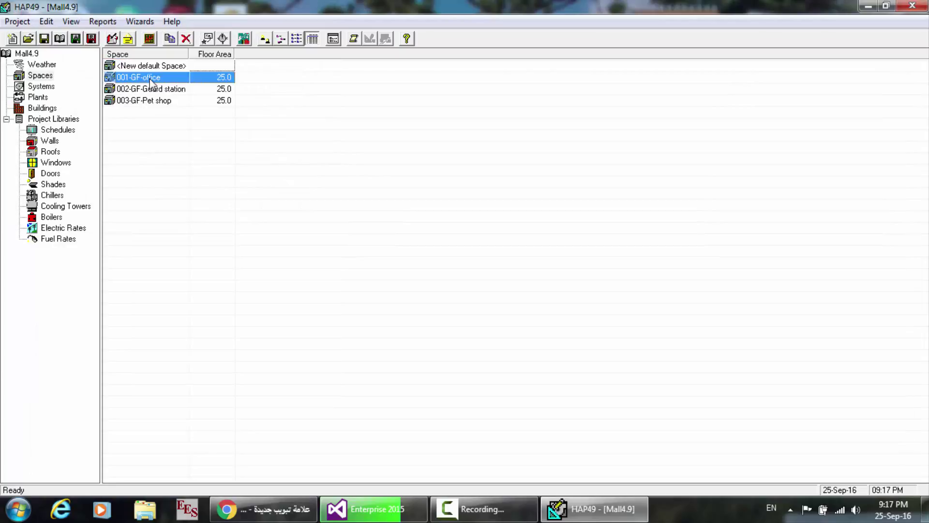
right_click(151, 80)
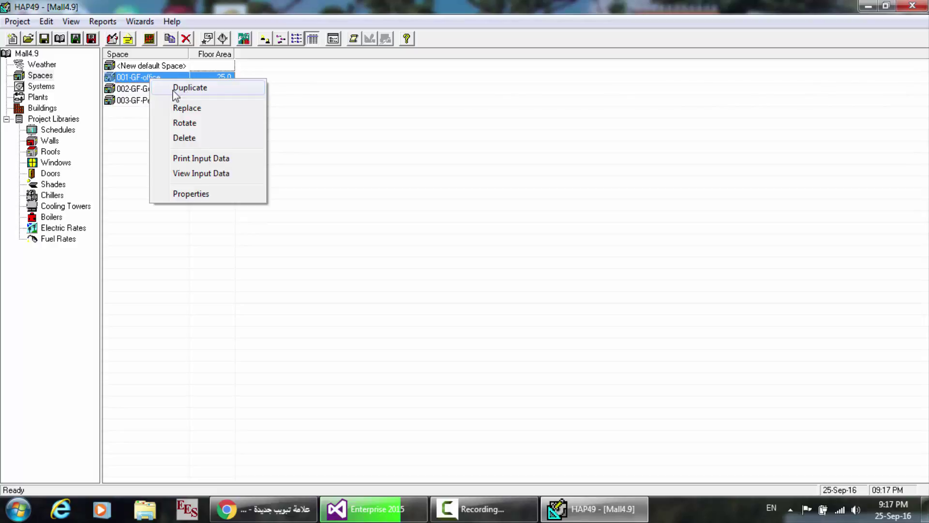
click(135, 130)
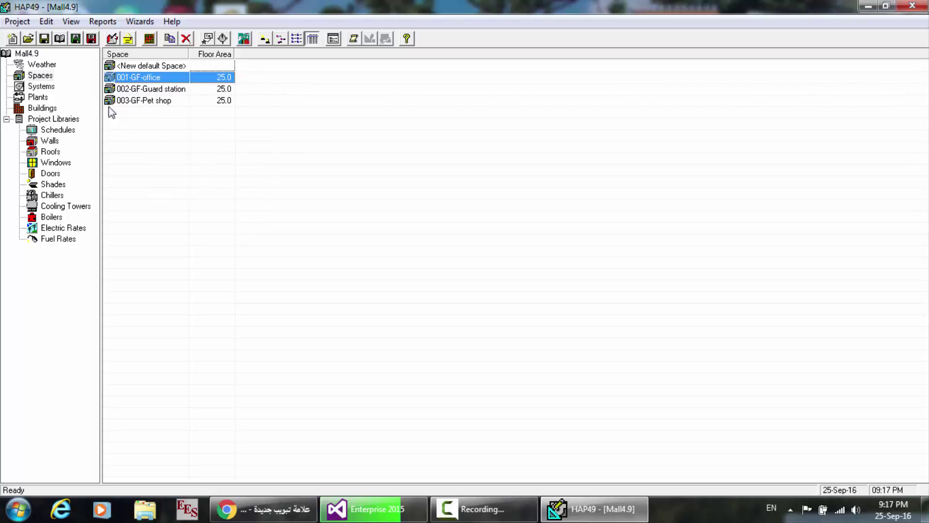
- Create a new default air system with Chilled Water Air Handling Units as the equipment type
click(41, 87)
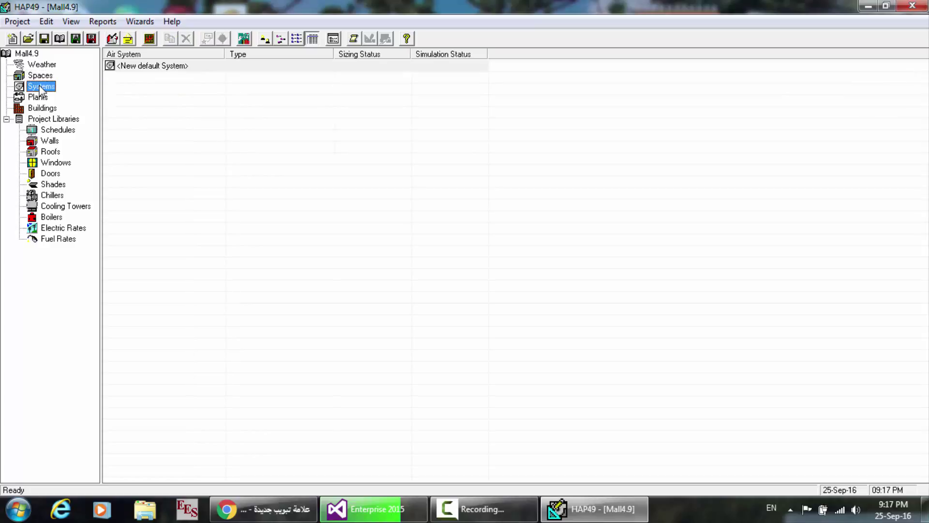
click(151, 69)
double_click(146, 66)
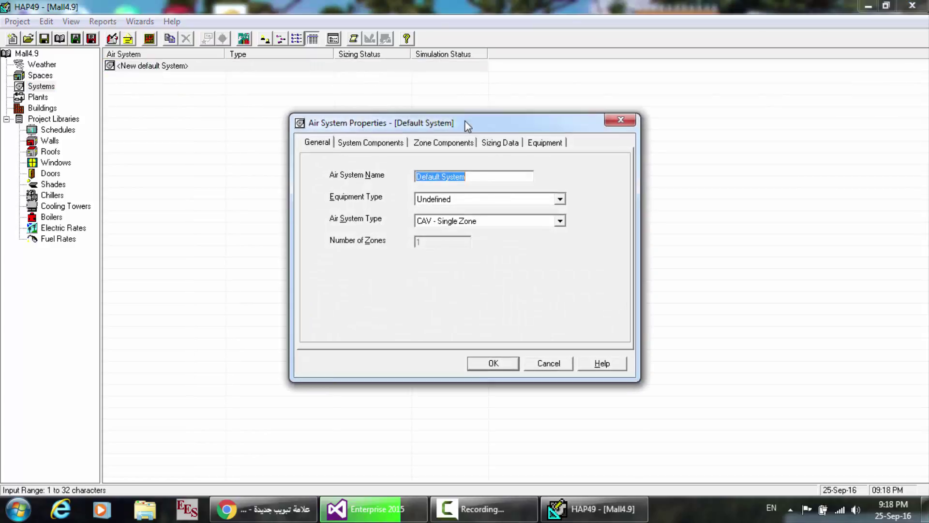
click(555, 200)
click(473, 249)
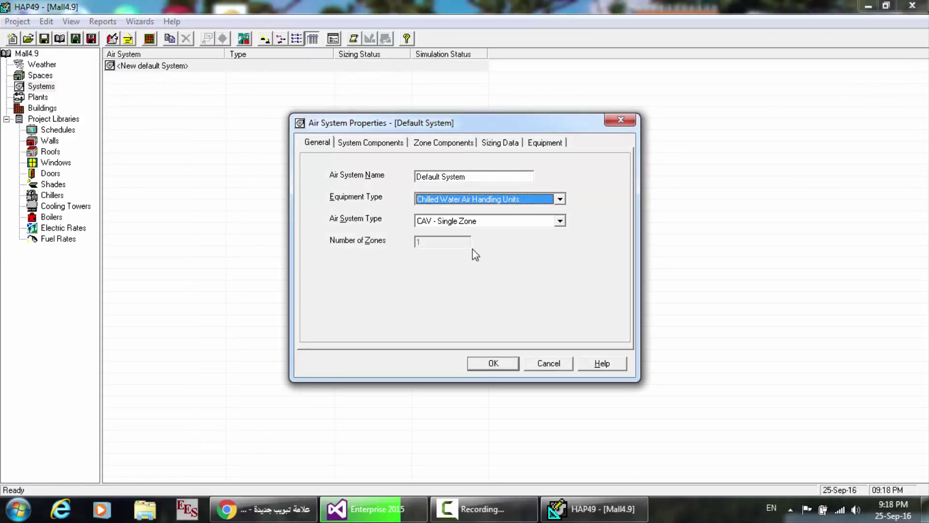
- Look through the air system's zone components, system components, sizing data and equipment settings
click(444, 144)
click(371, 144)
click(518, 145)
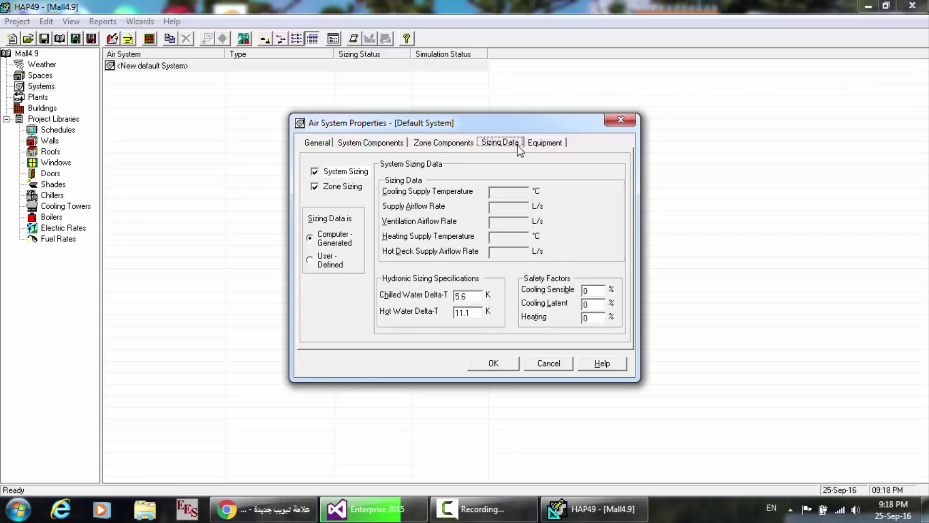
click(526, 144)
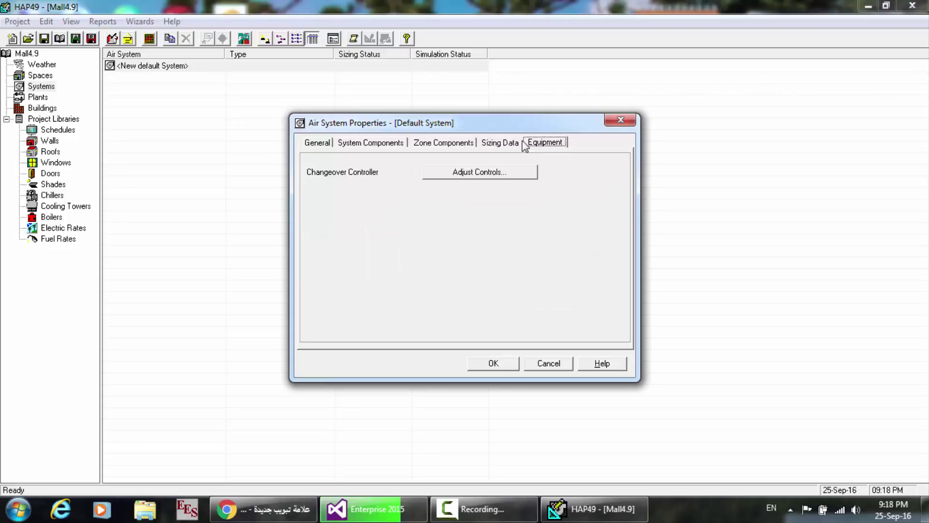
click(494, 145)
- Try to save the air system with no spaces assigned to Zone 1
click(442, 144)
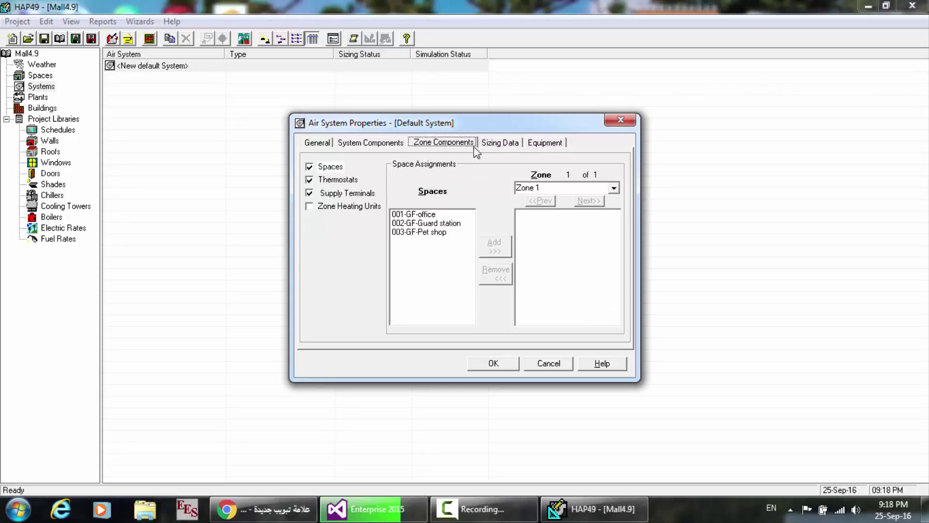
click(494, 363)
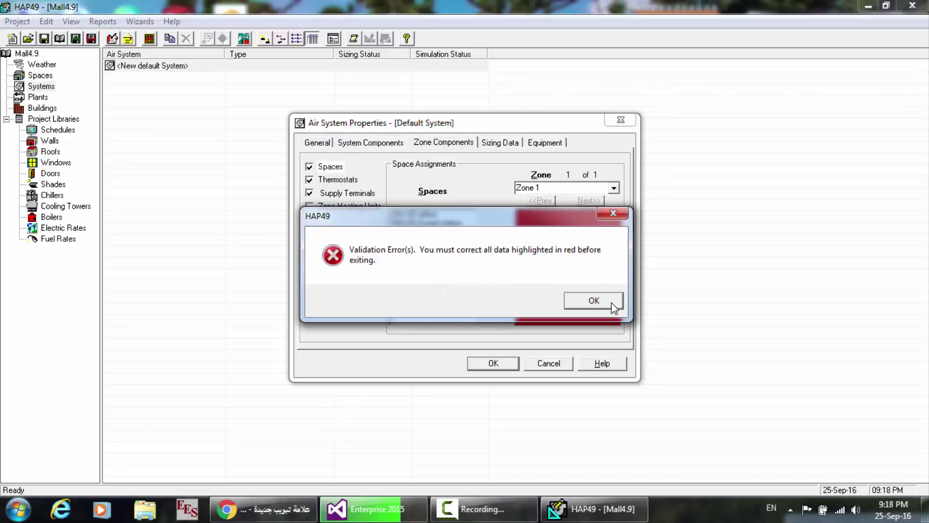
click(611, 302)
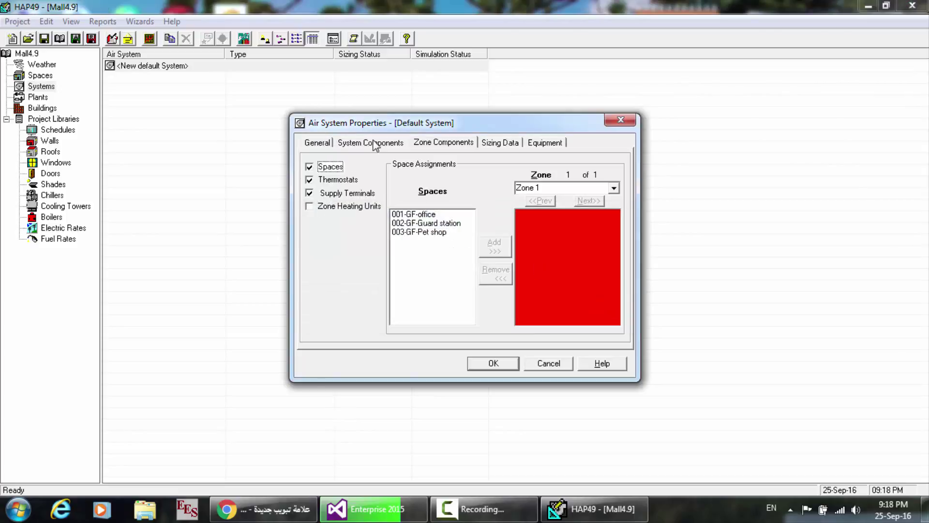
- Assign the spaces 001-GF-office, 002-GF-Guard station and 003-GF-Pet shop to Zone 1 and check the list of zones
click(353, 143)
click(444, 143)
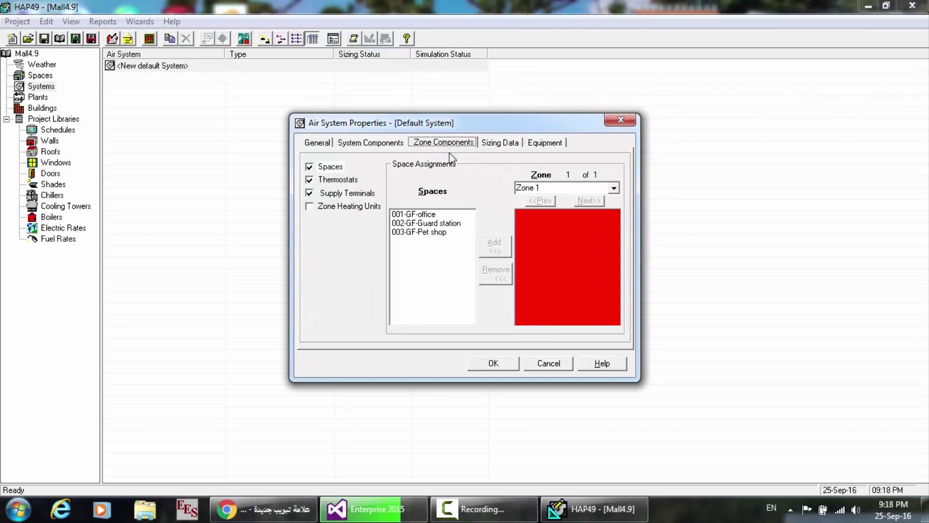
click(436, 224)
click(414, 214)
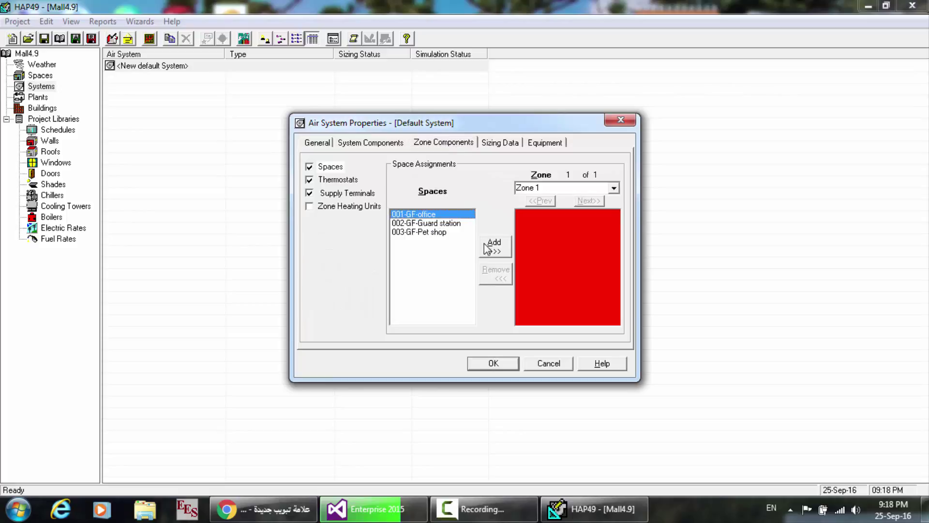
click(486, 245)
click(430, 224)
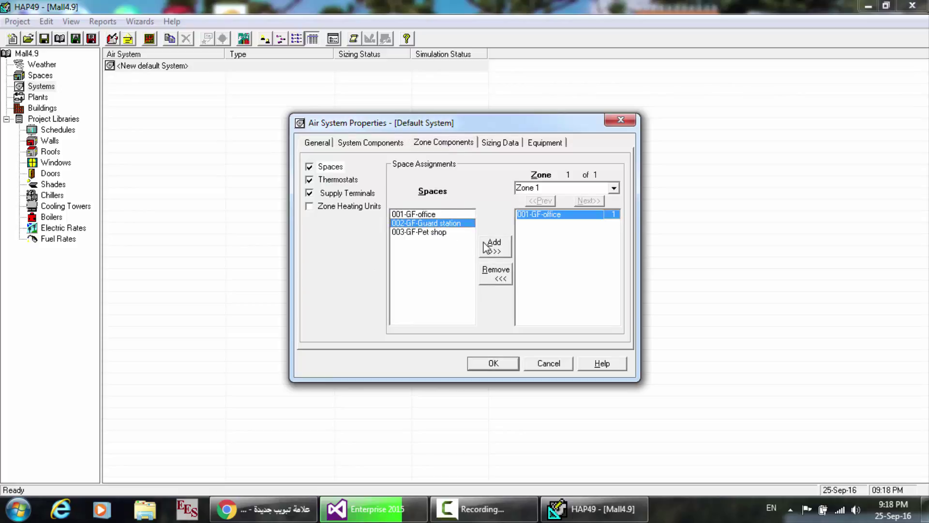
click(488, 247)
click(435, 233)
click(495, 249)
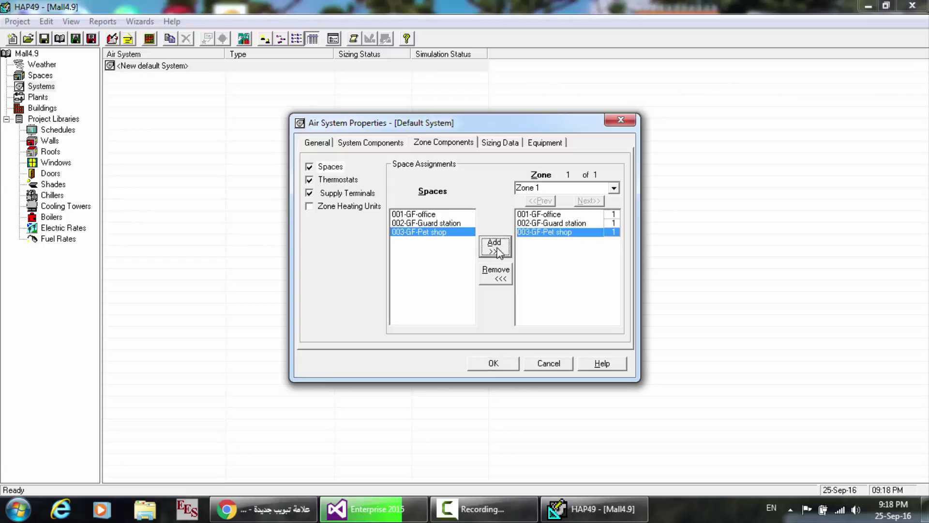
click(602, 188)
click(614, 189)
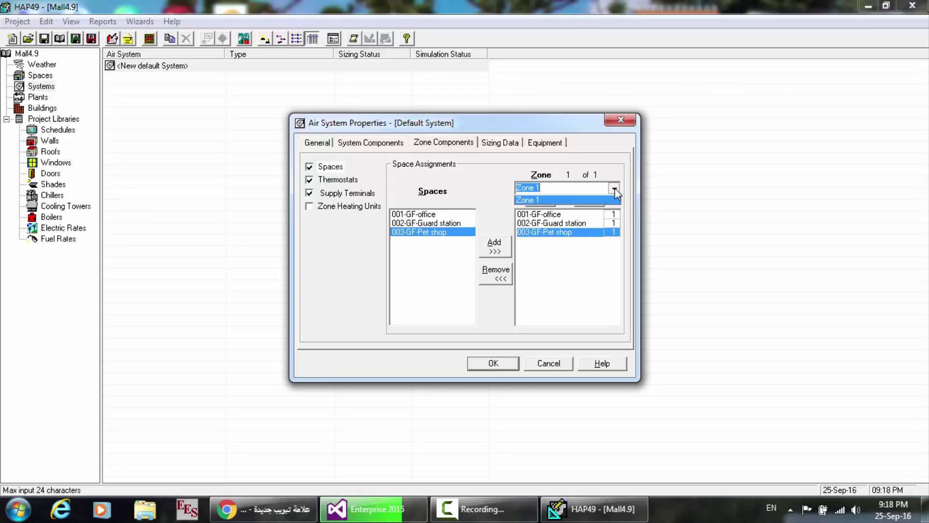
click(613, 188)
- Remove 001-GF-office from Zone 1 and assign it to the zone again
click(560, 216)
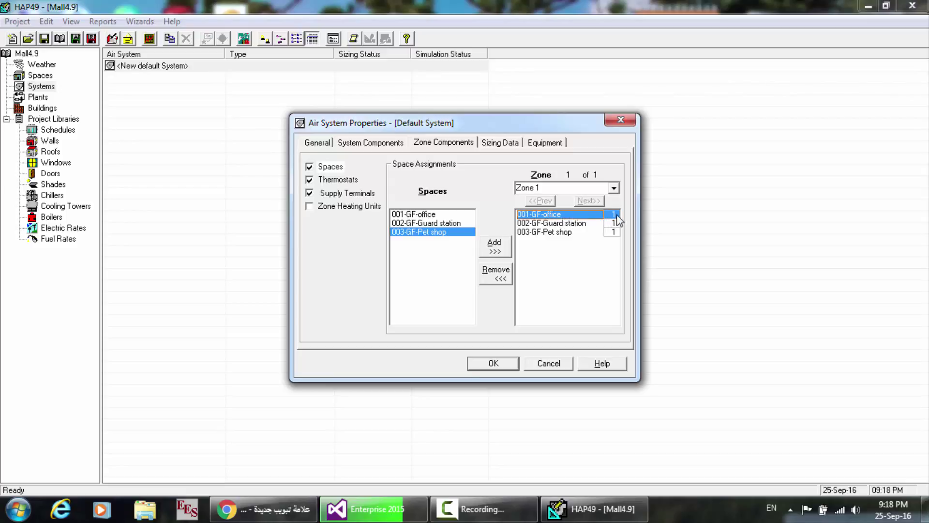
key(alt+r)
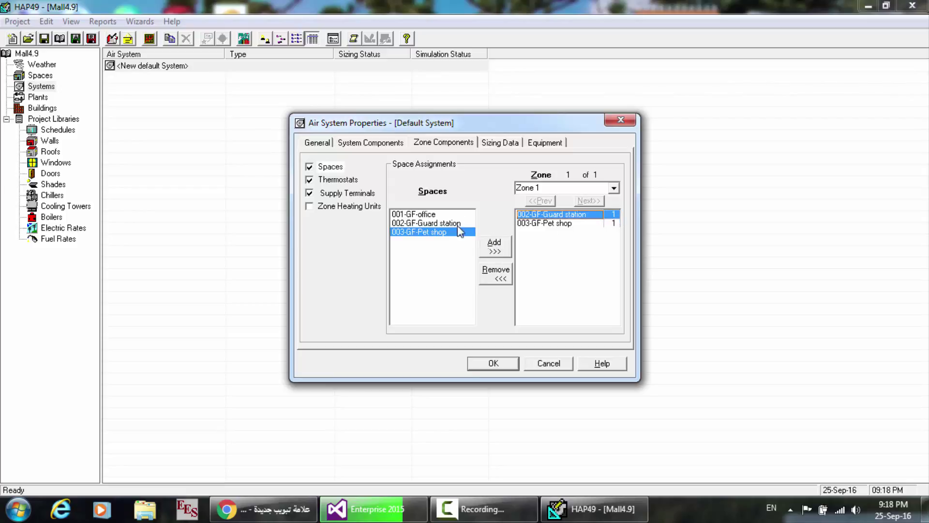
click(426, 214)
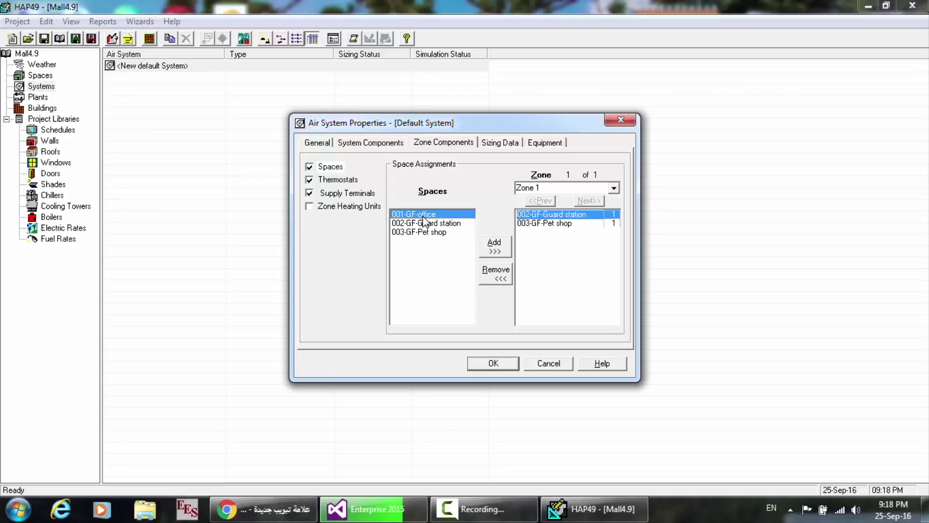
click(493, 248)
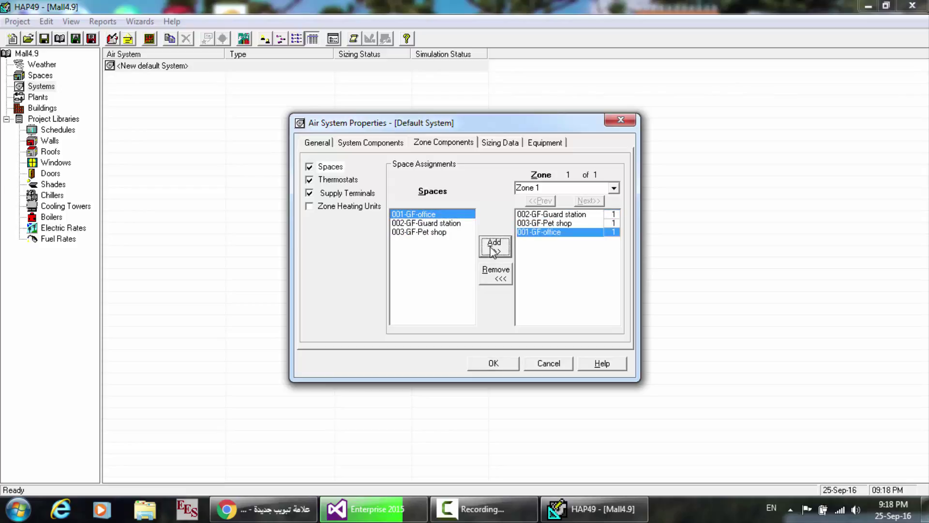
- Try a multiplier of 2 for 001-GF-office in Zone 1 and set it back to 1
click(614, 234)
key(BackSpace)
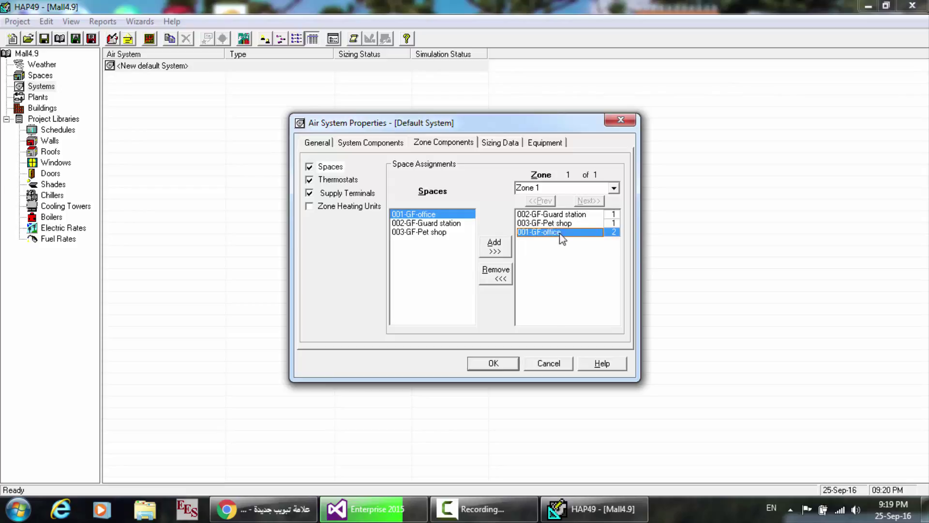
click(614, 189)
click(617, 189)
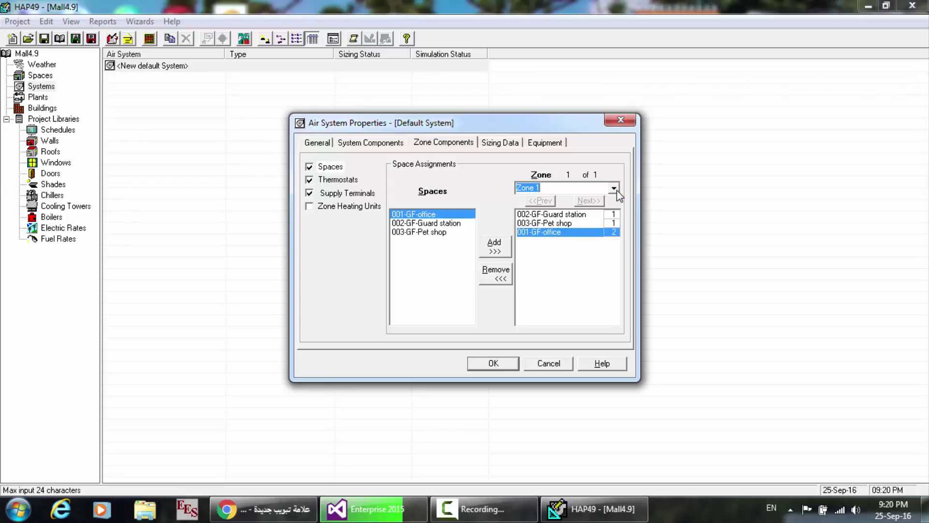
click(617, 233)
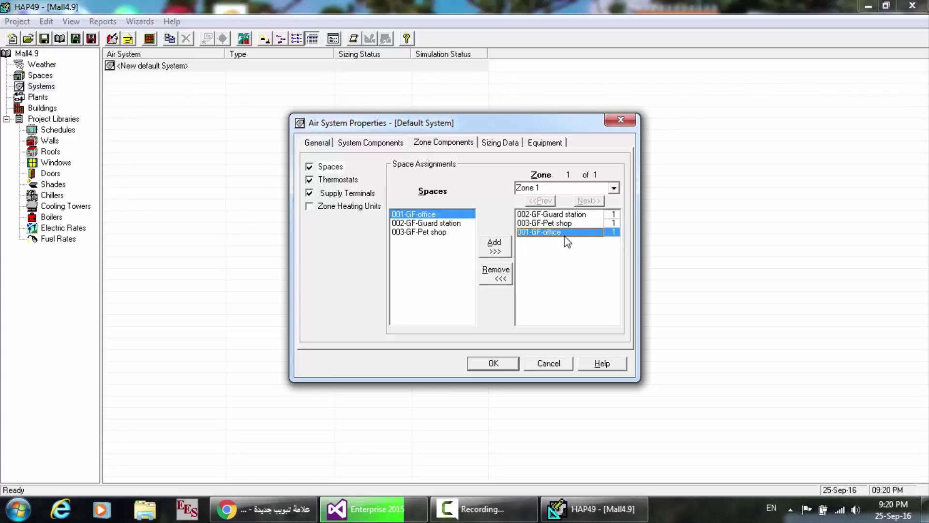
- Try a multiplier of 5 for 002-GF-Guard station, set it back to 1 and discard the air system
click(595, 216)
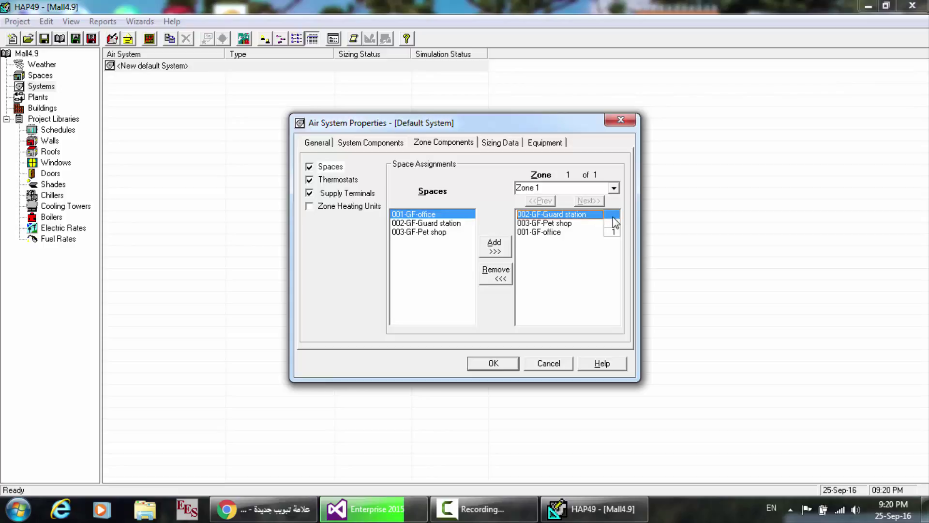
text(3)
key(BackSpace)
text(5)
click(612, 189)
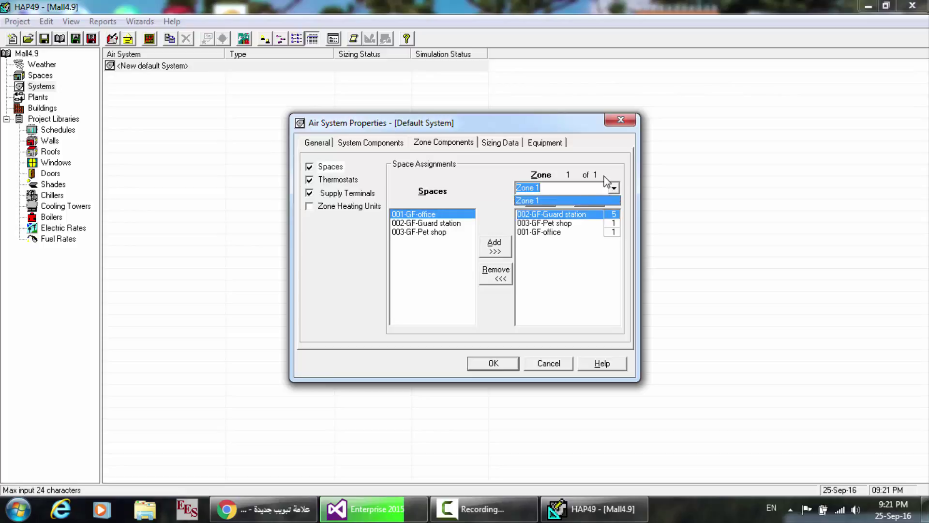
click(608, 185)
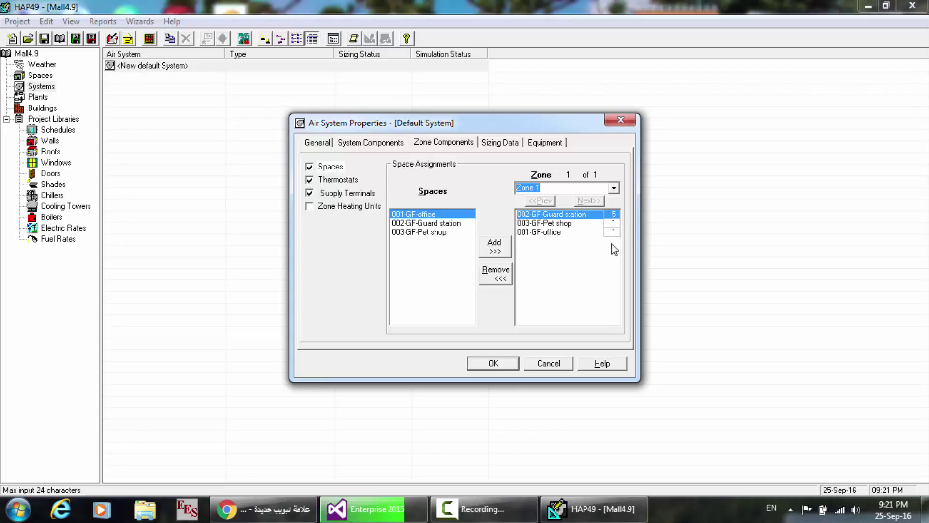
text(1)
click(600, 232)
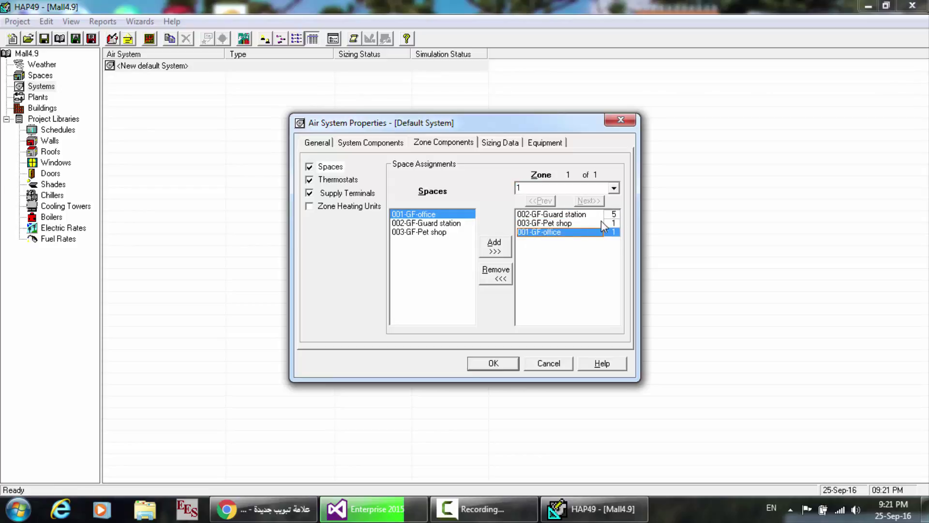
click(610, 215)
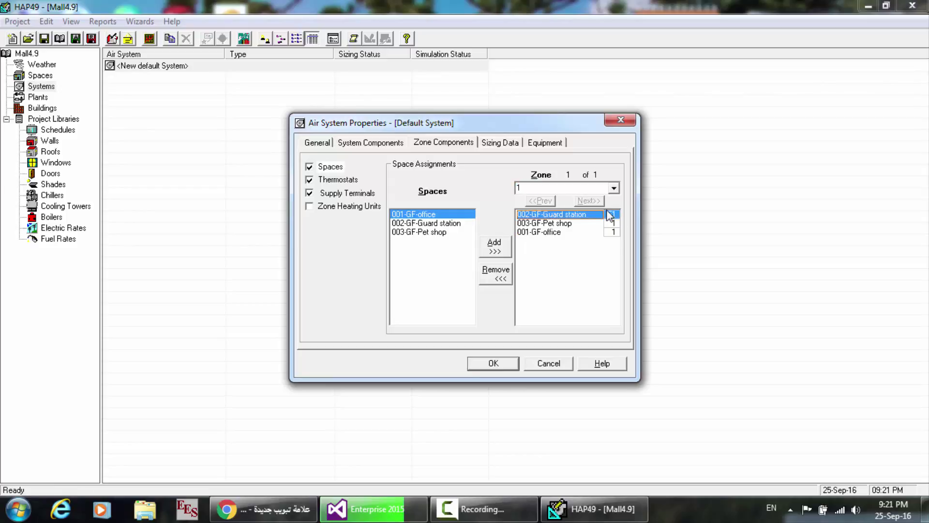
click(549, 363)
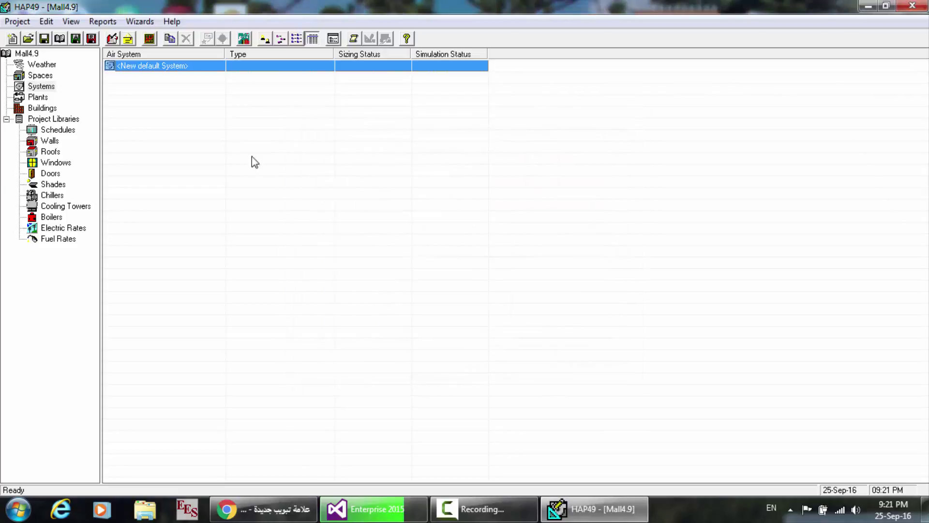
- Duplicate the 001-GF-office space and name the copy 001-GF-Barber
click(41, 76)
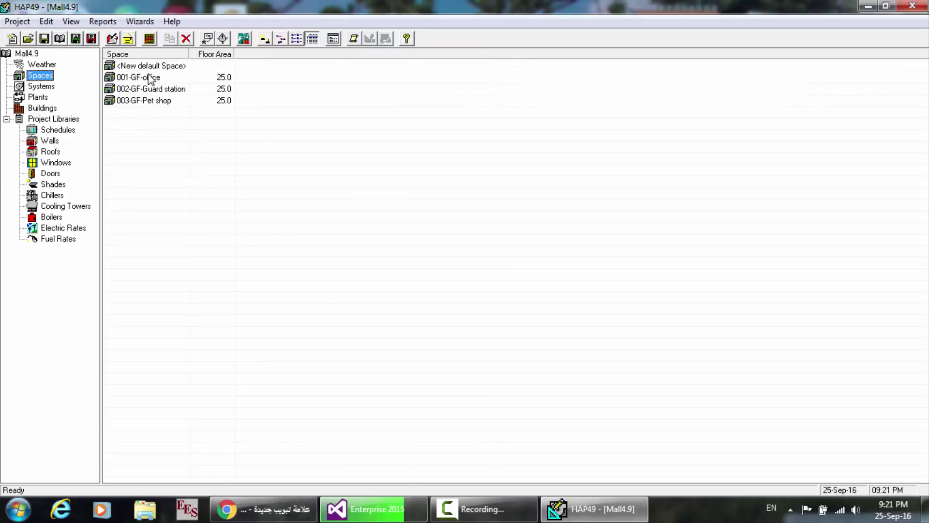
click(152, 78)
right_click(151, 79)
click(184, 87)
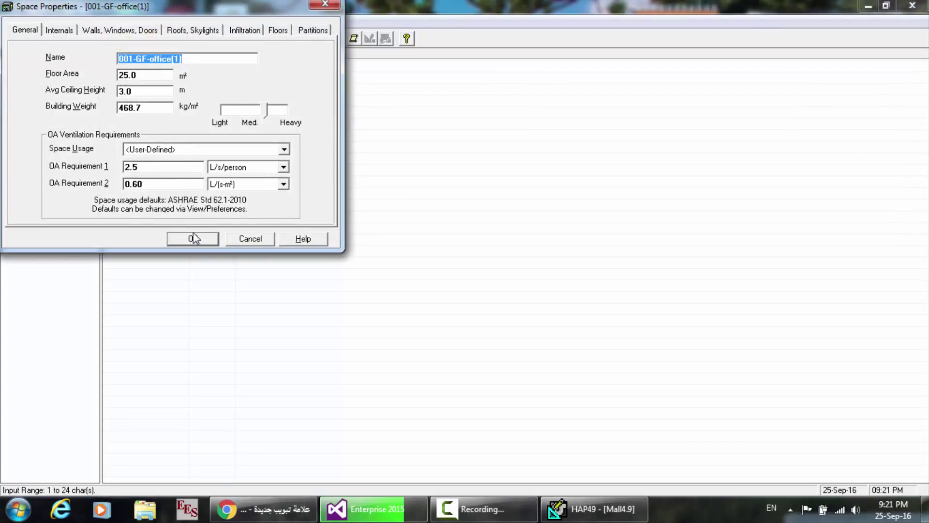
drag(184, 59, 150, 62)
text(Barber)
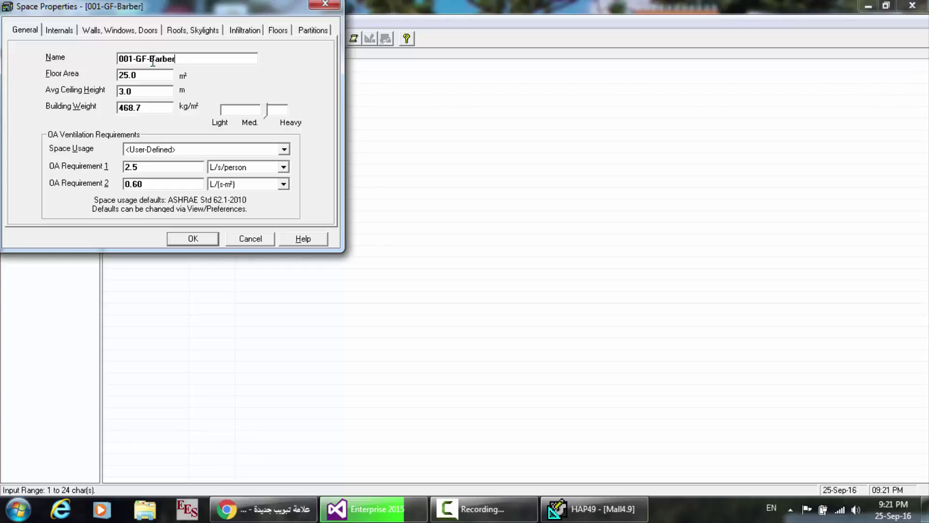
key(Return)
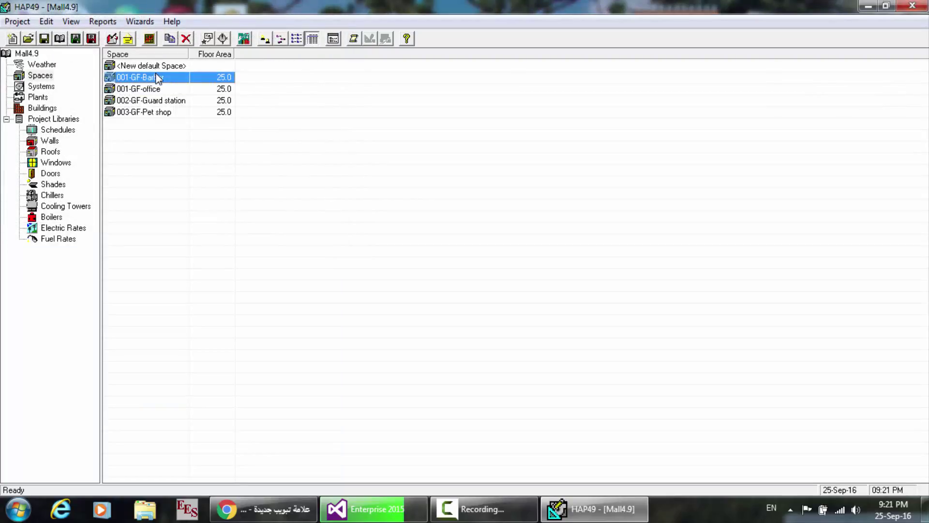
- Try assigning 001-GF-Barber and 001-GF-office to Zone 1 of a new default air system, and discard the system
click(45, 88)
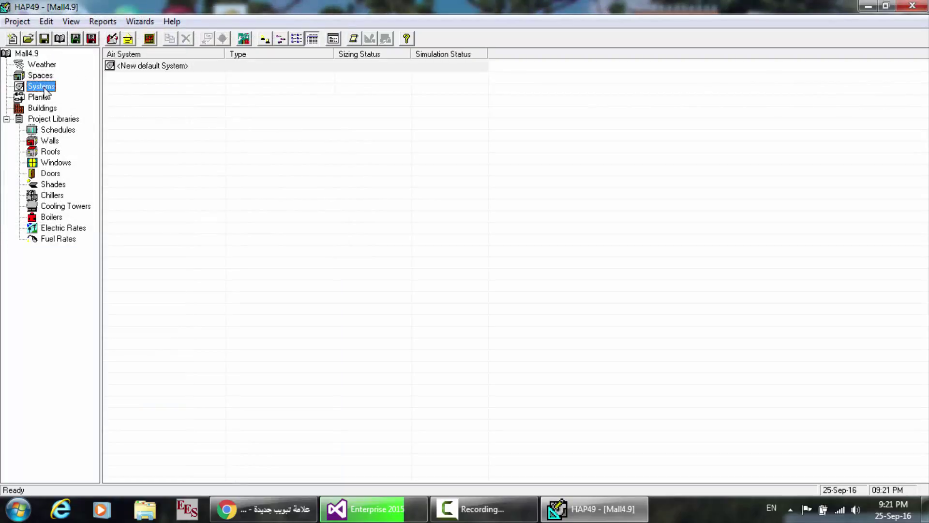
double_click(155, 68)
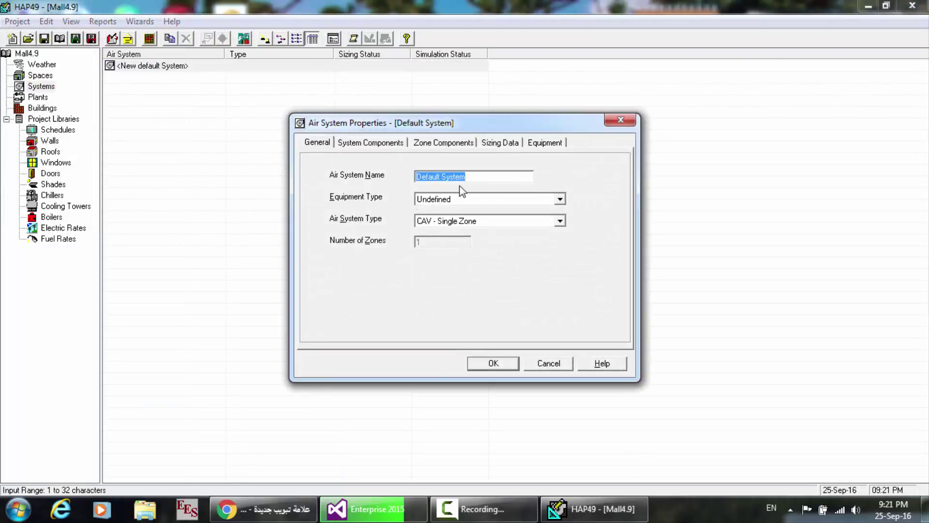
click(364, 146)
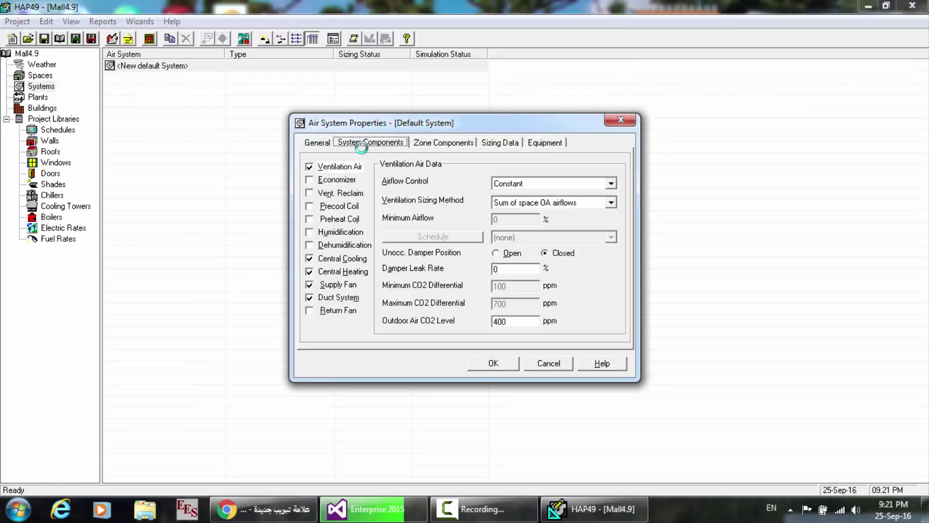
click(426, 144)
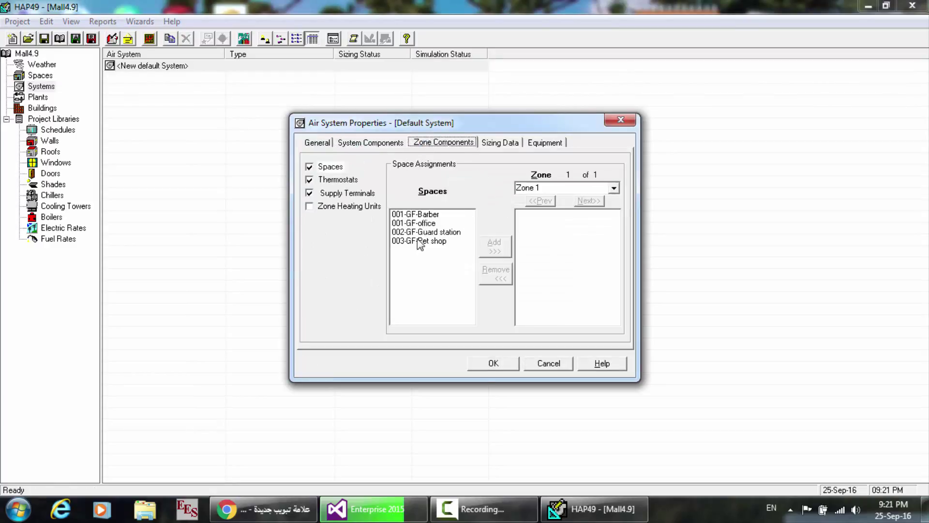
click(420, 214)
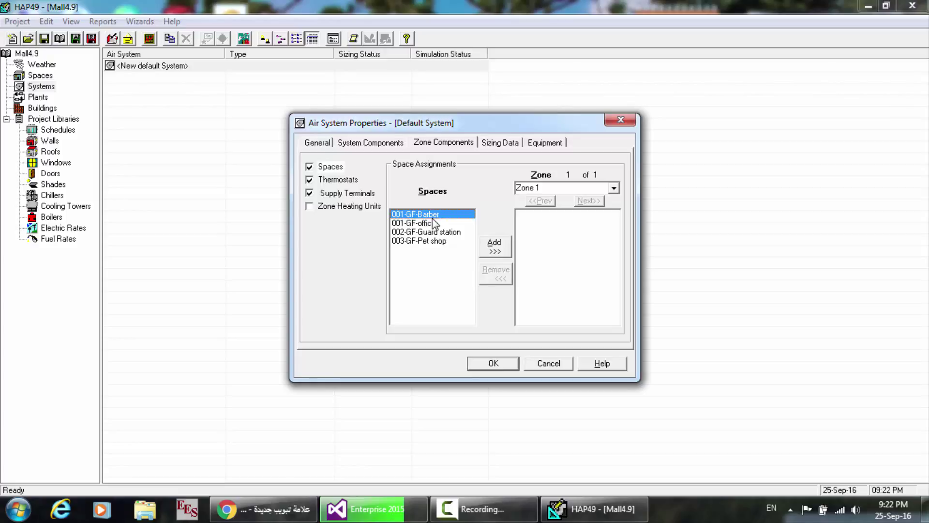
click(484, 247)
click(435, 224)
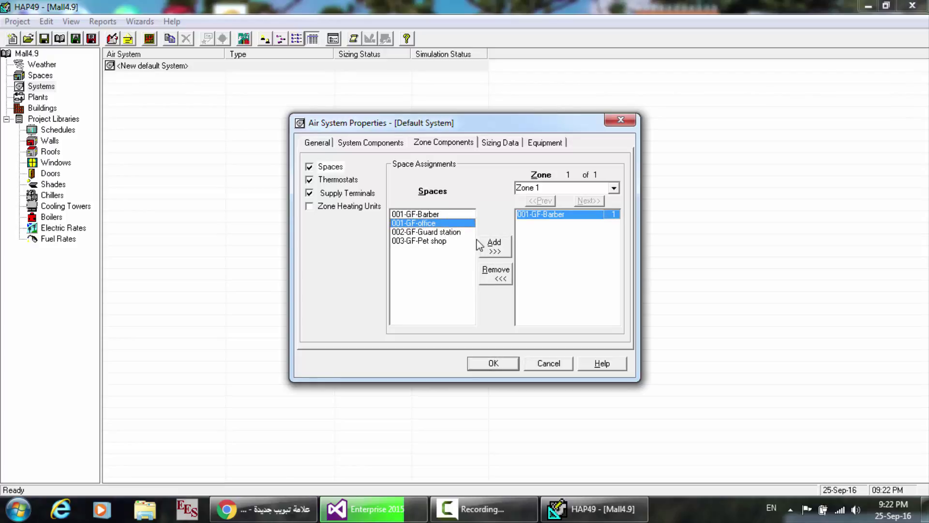
click(484, 247)
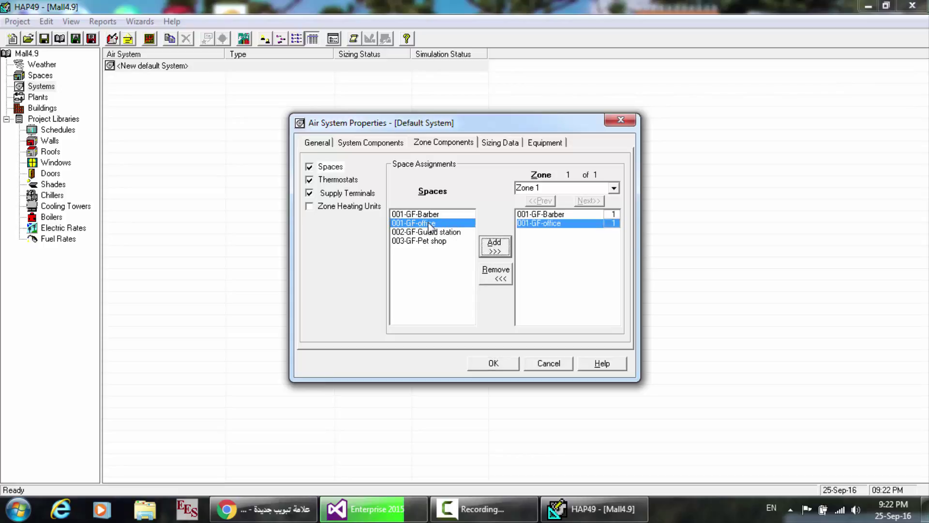
click(506, 278)
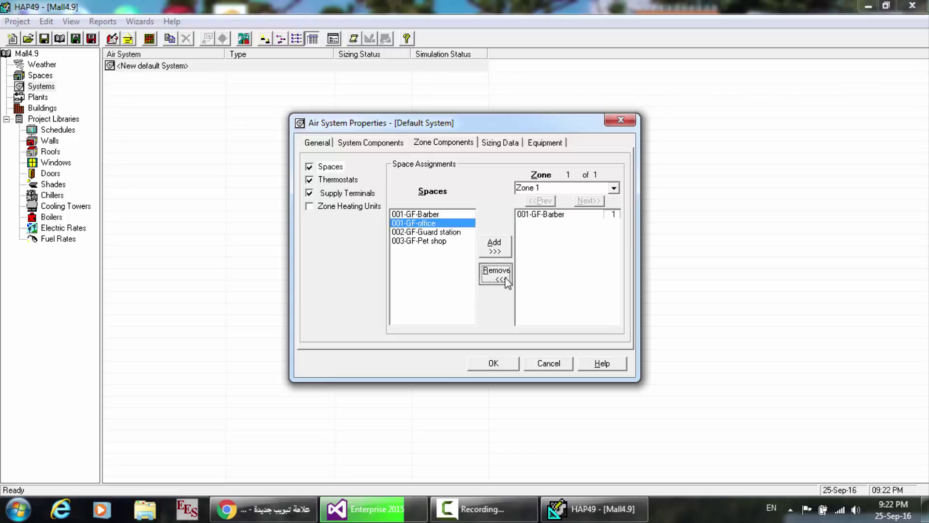
click(559, 364)
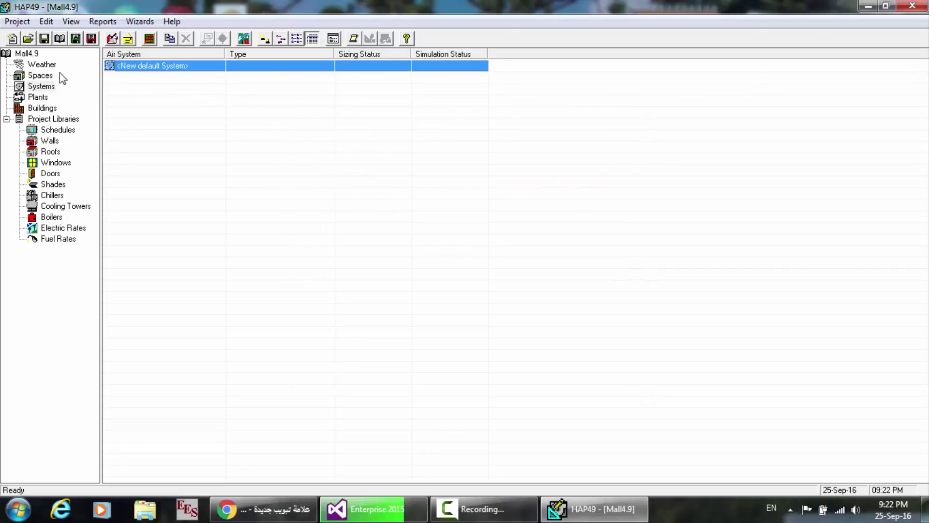
- Delete the duplicated 001-GF-Barber space from the project
click(41, 76)
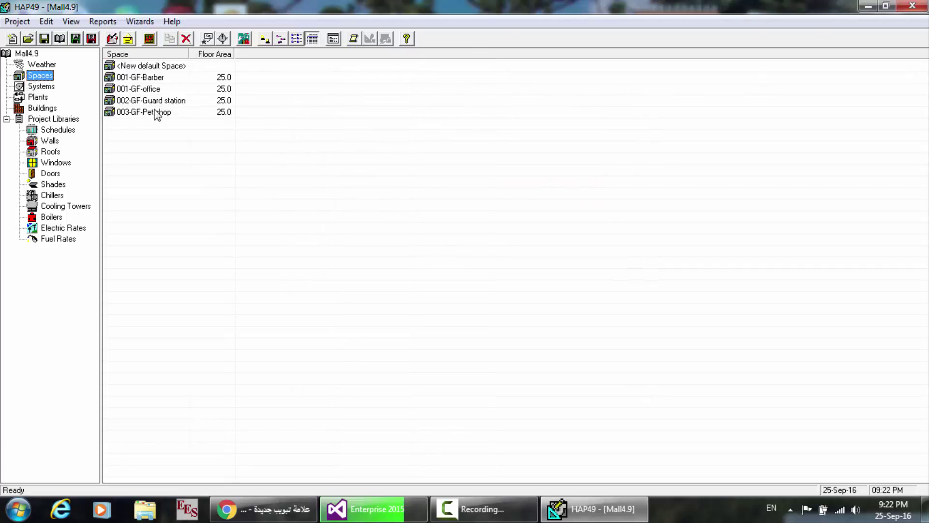
click(151, 101)
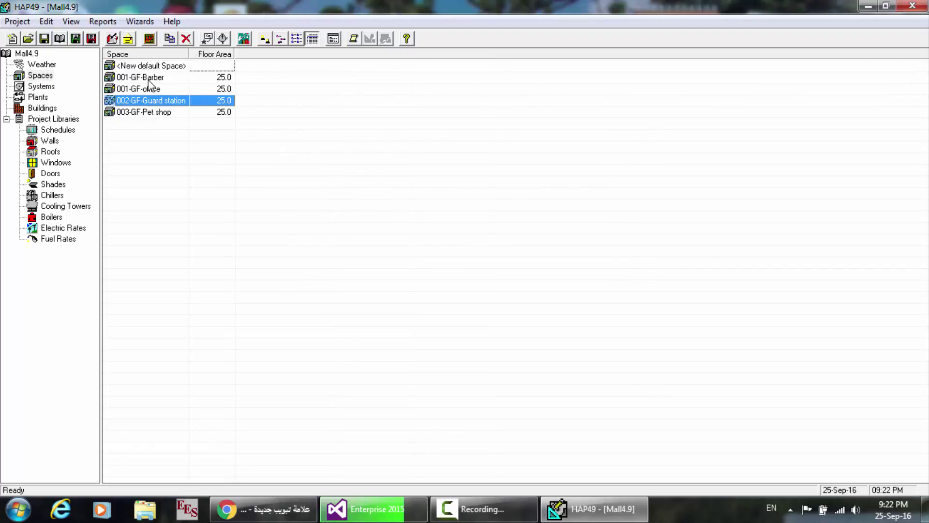
click(149, 79)
right_click(149, 79)
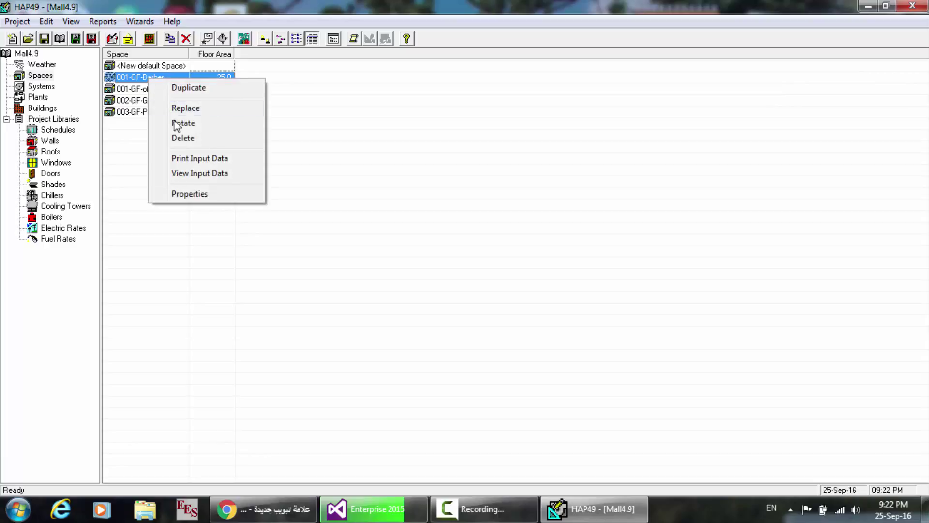
click(187, 139)
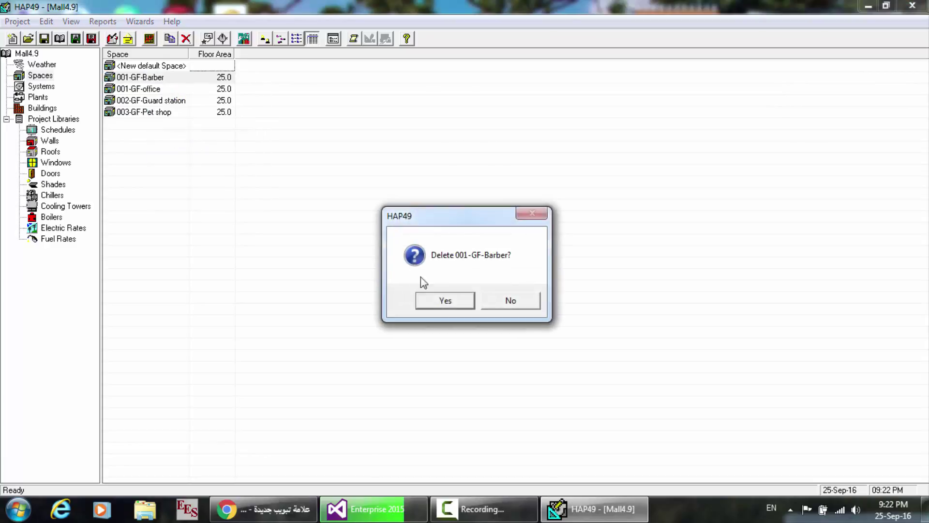
click(438, 304)
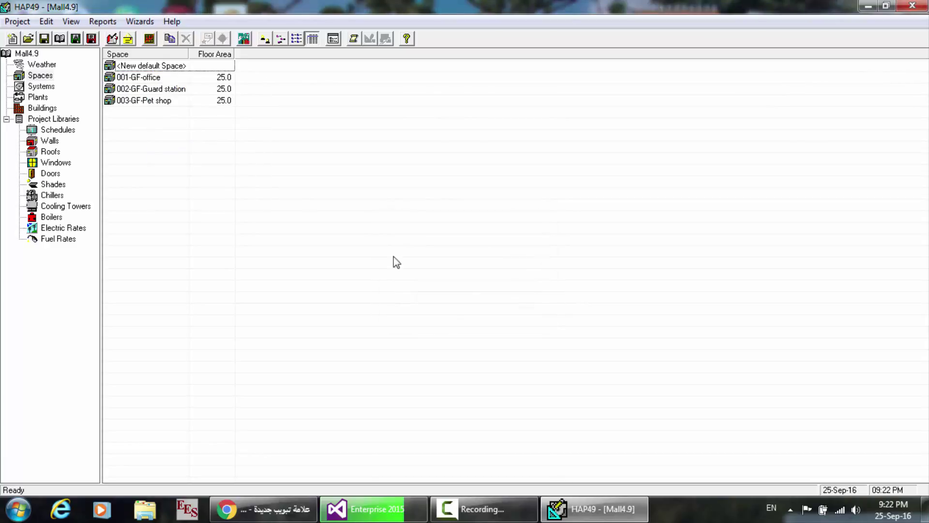
- Start a new default air system and assign 001-GF-office, 002-GF-Guard station and 003-GF-Pet shop to Zone 1
click(50, 88)
double_click(159, 66)
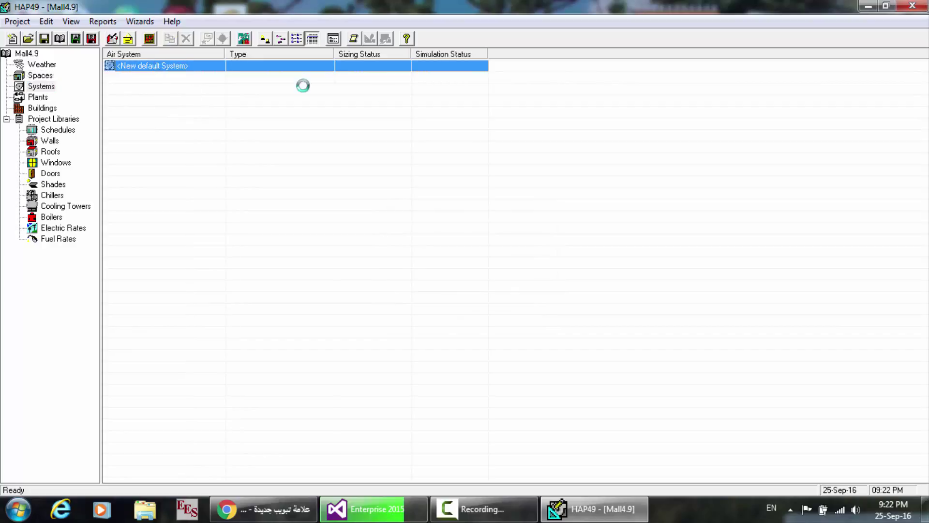
click(400, 143)
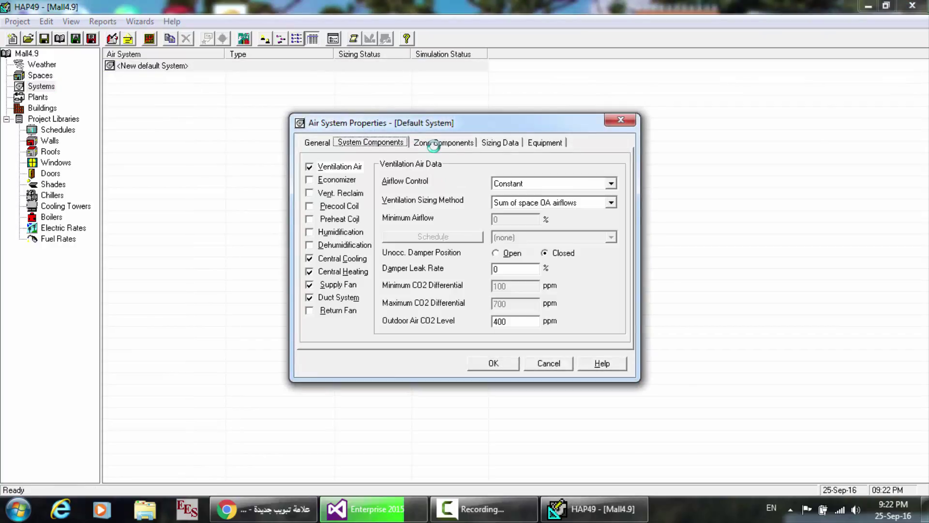
click(438, 142)
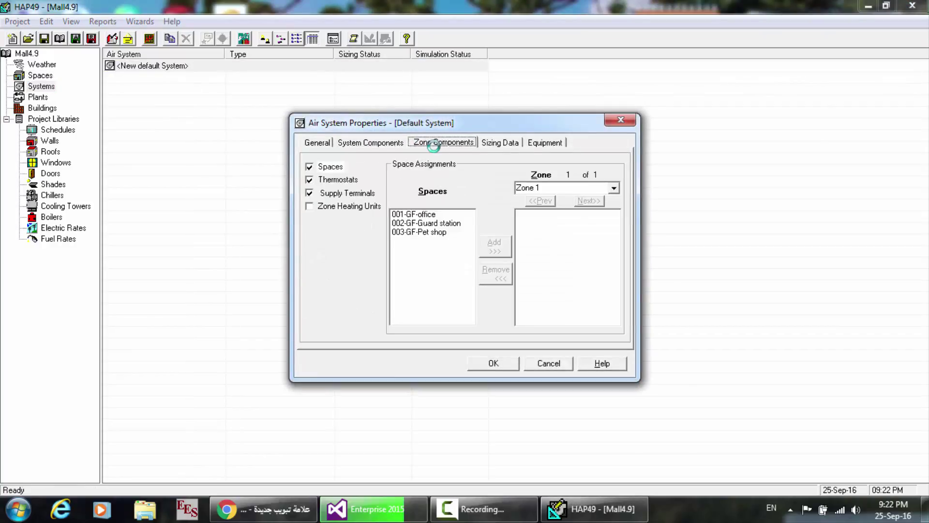
click(416, 215)
click(490, 245)
click(443, 223)
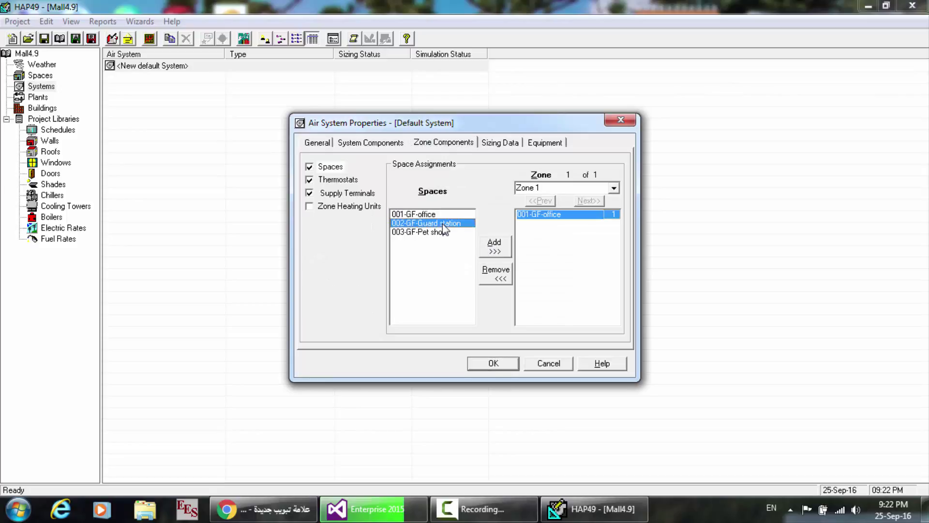
click(495, 256)
click(429, 233)
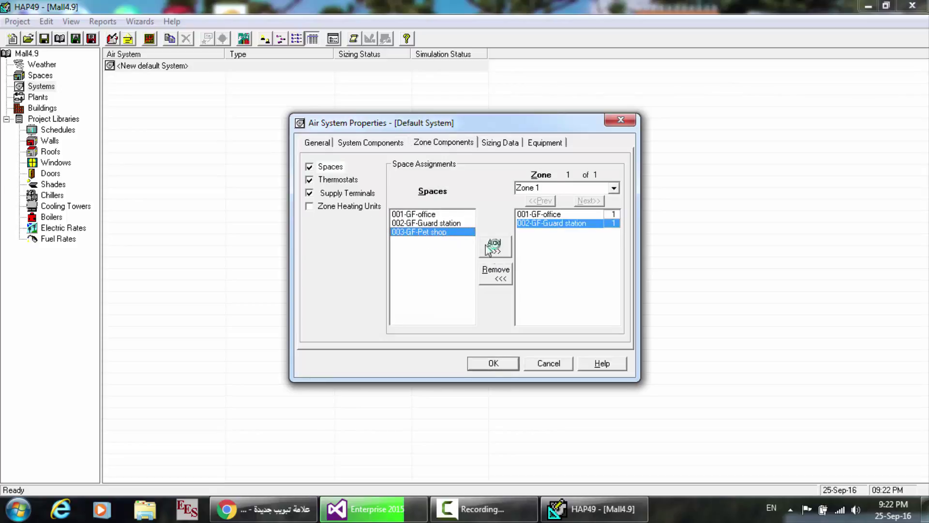
click(495, 253)
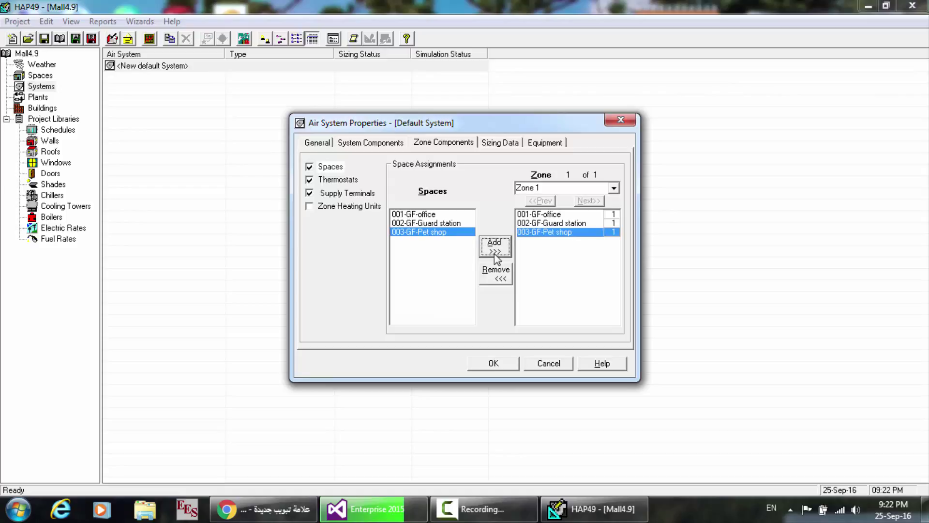
- Set the air system type to VAV and the equipment type to Chilled Water Air Handling Units
click(316, 142)
click(484, 222)
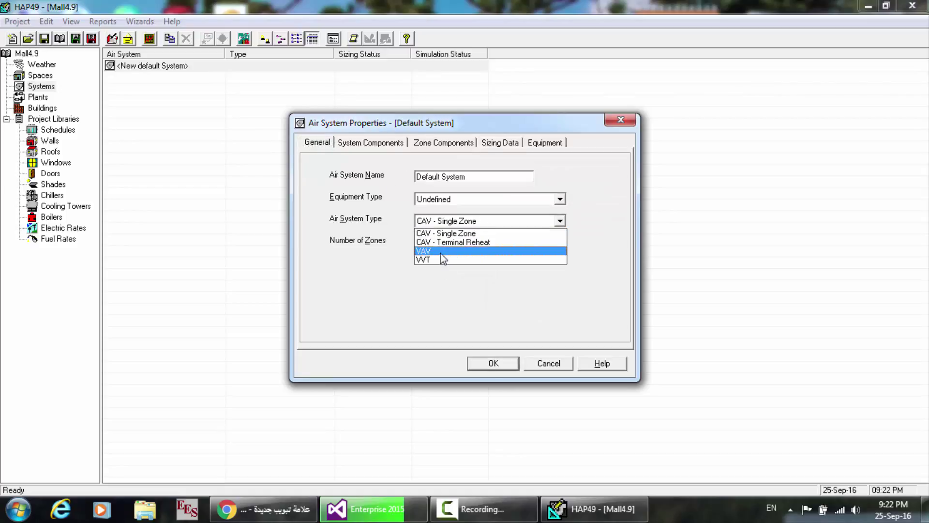
click(441, 253)
click(507, 199)
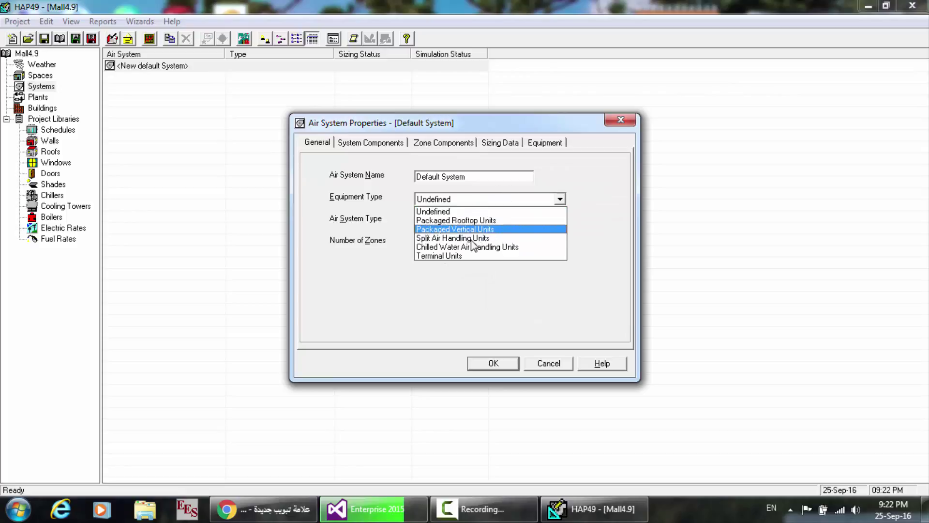
click(465, 248)
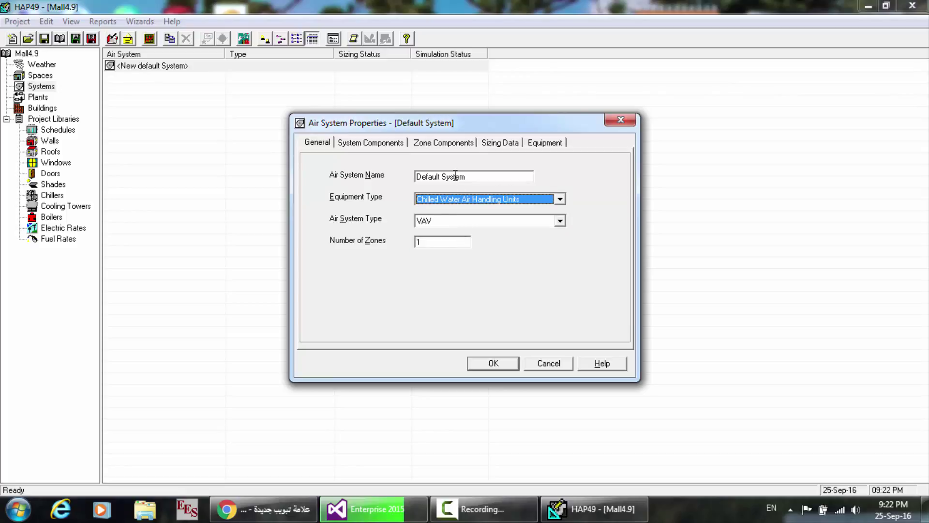
- Try removing 003-GF-Pet shop from Zone 1 and setting the system's number of zones to 2
click(438, 145)
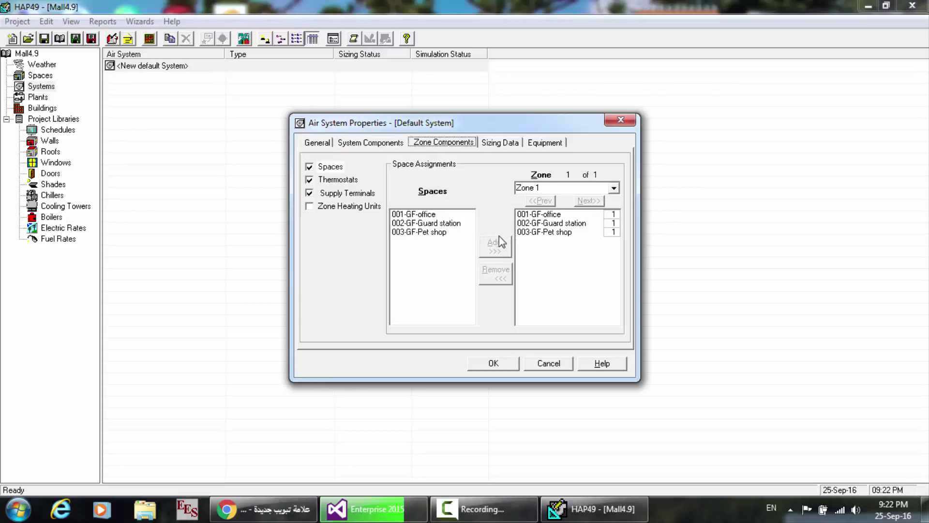
double_click(527, 232)
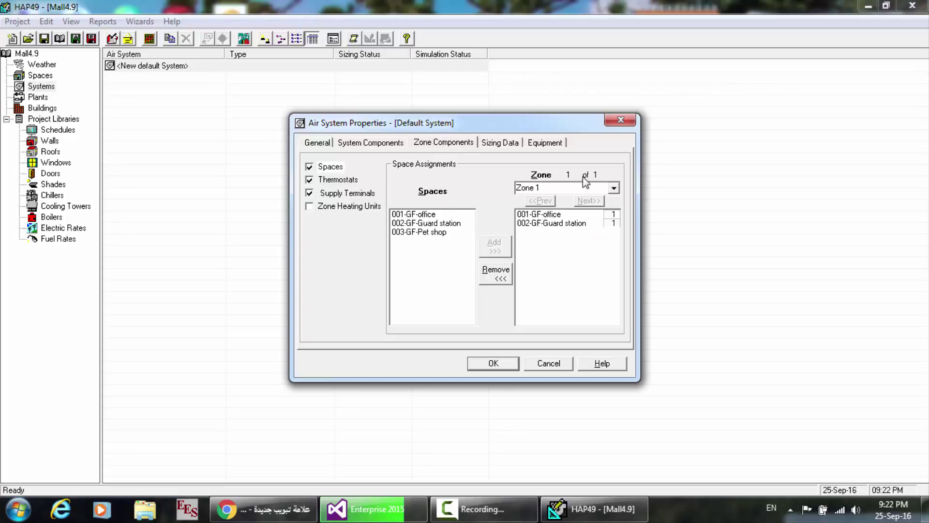
click(591, 186)
click(613, 188)
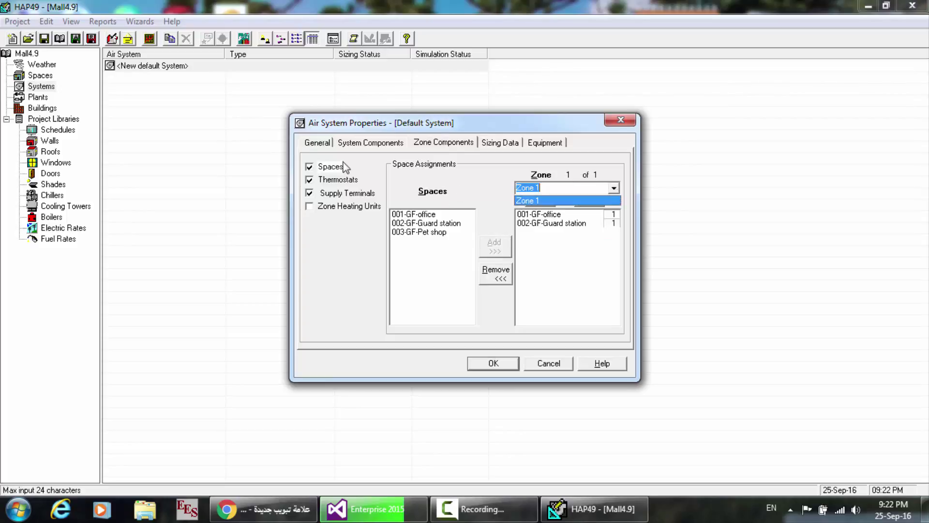
click(308, 148)
click(321, 145)
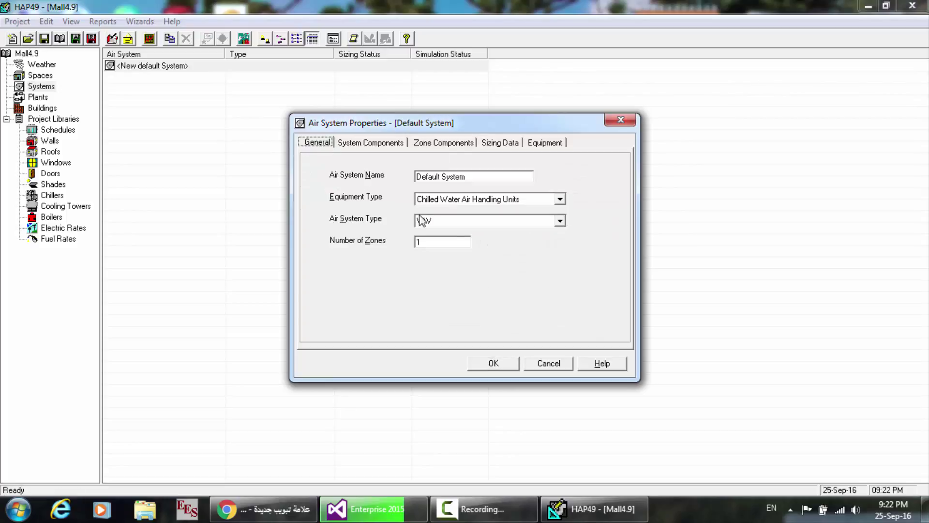
click(448, 242)
drag(448, 242, 411, 241)
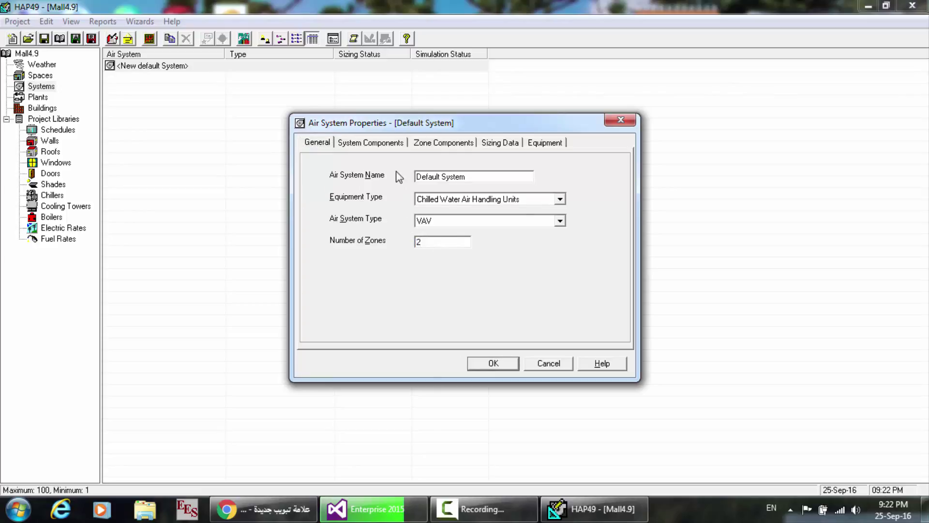
- Try assigning 003-GF-Pet shop to Zone 2 in the space assignments
click(432, 144)
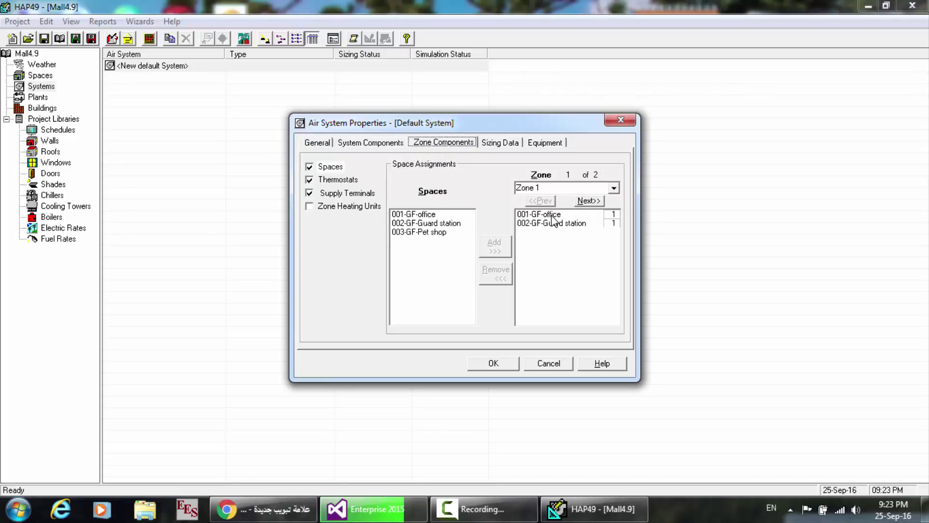
click(613, 188)
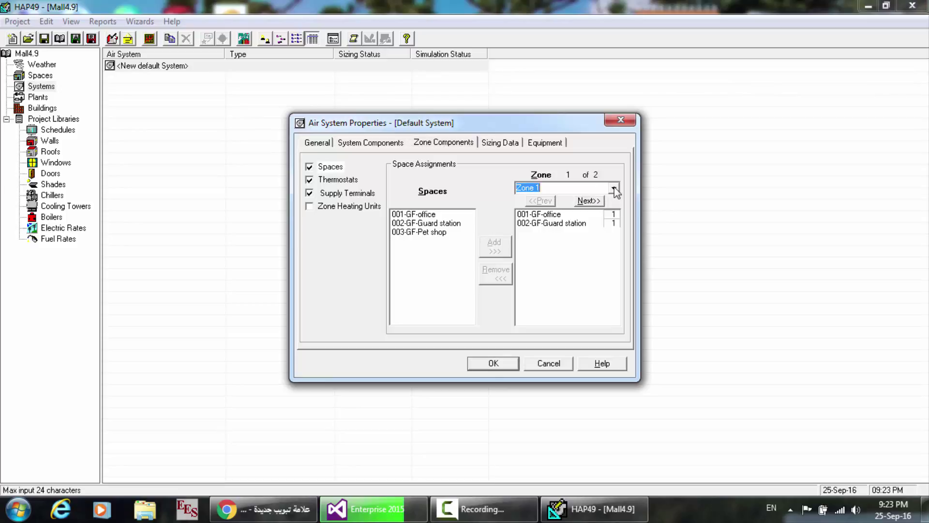
click(614, 188)
click(542, 207)
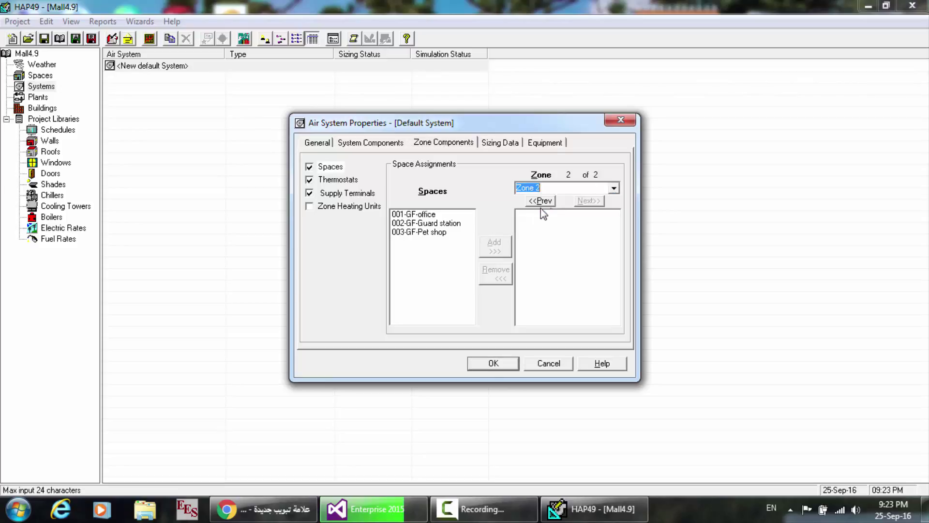
click(435, 234)
click(435, 232)
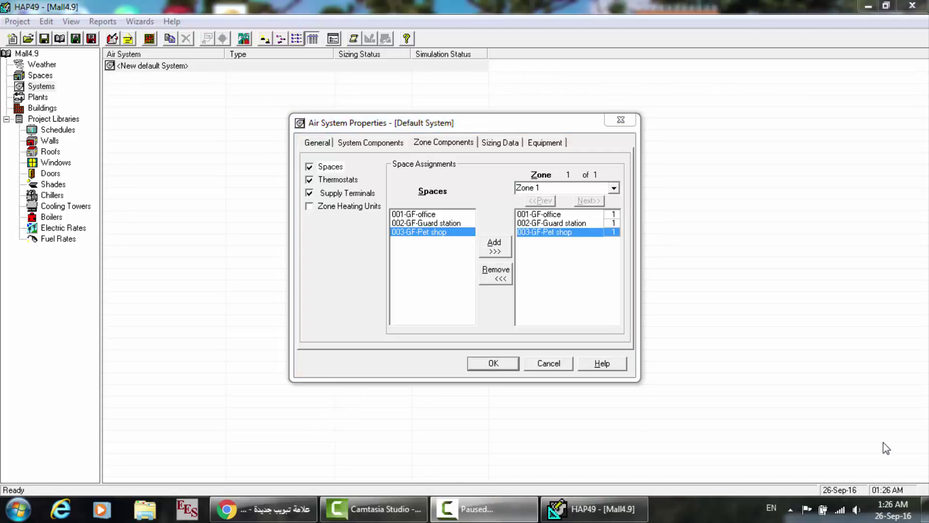
- Check the zones in the space assignments, and try turning off identical thermostats for all zones with Zone 1 selected
click(322, 185)
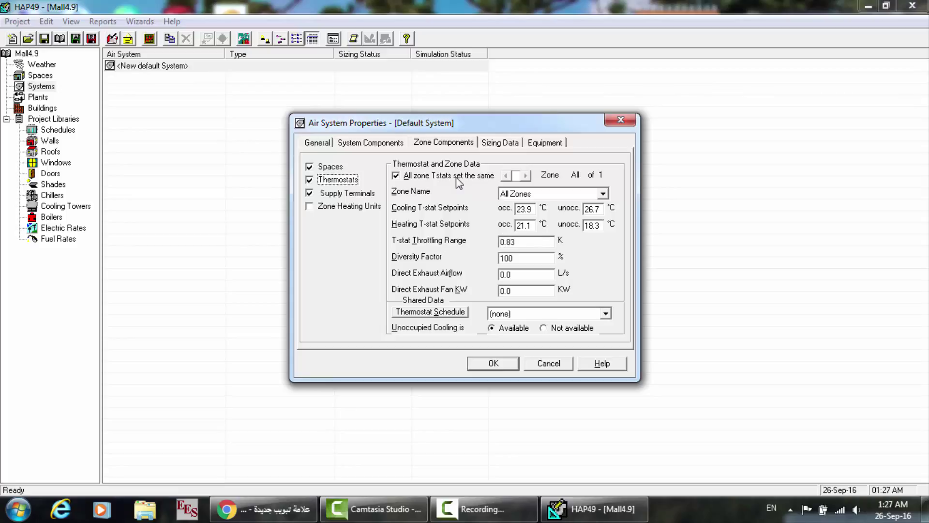
click(323, 167)
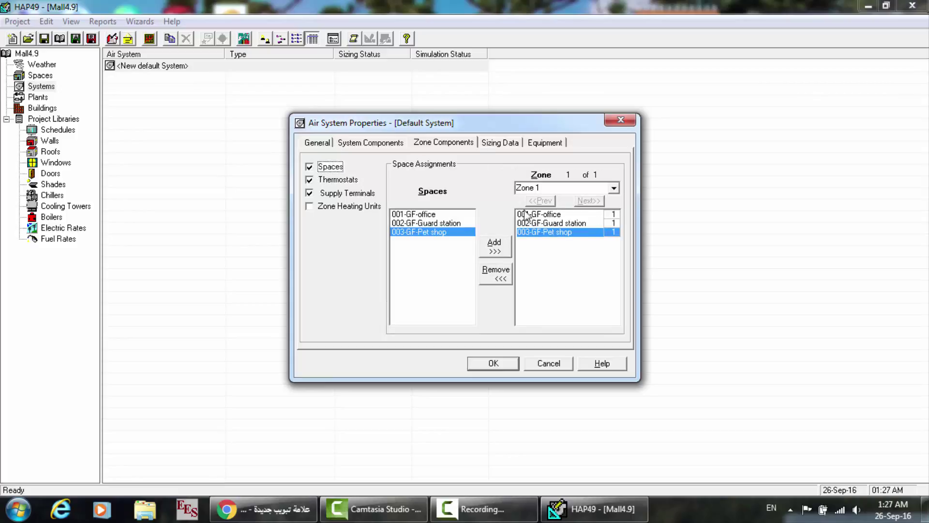
click(607, 192)
click(620, 189)
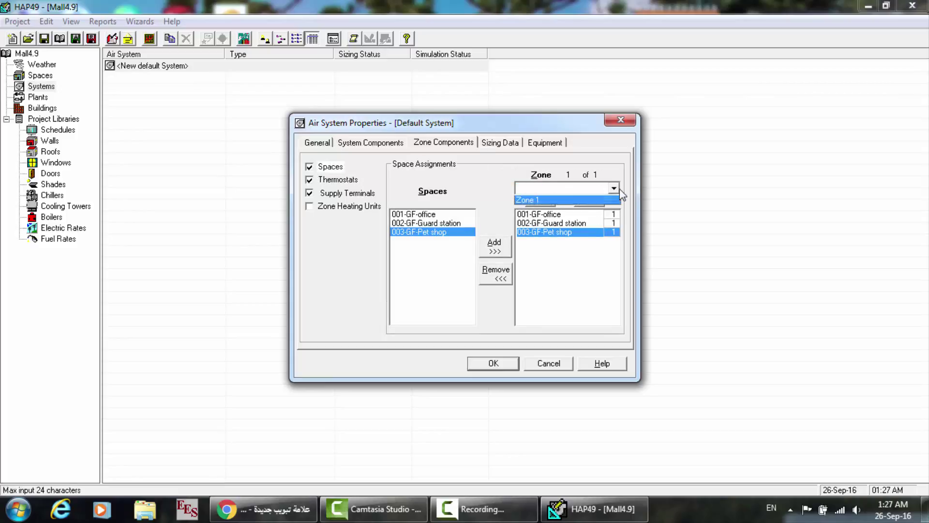
click(434, 176)
click(349, 179)
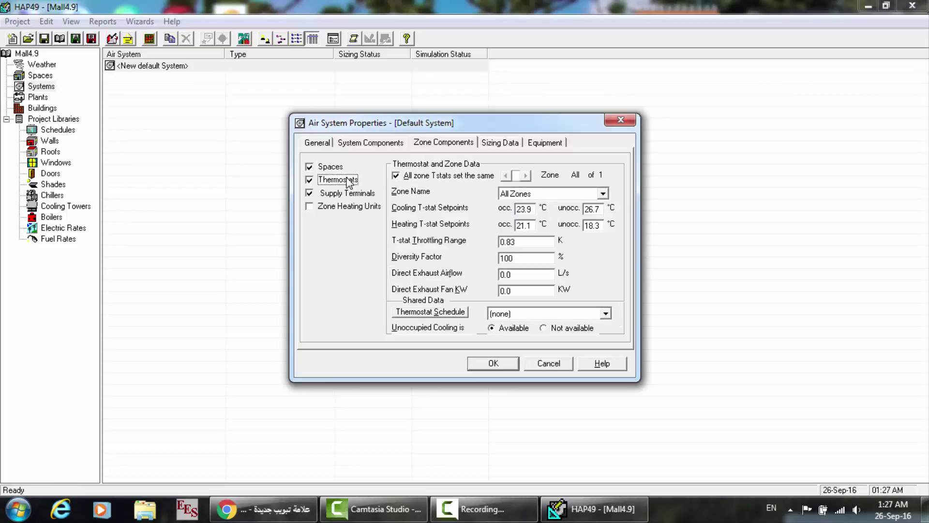
click(396, 176)
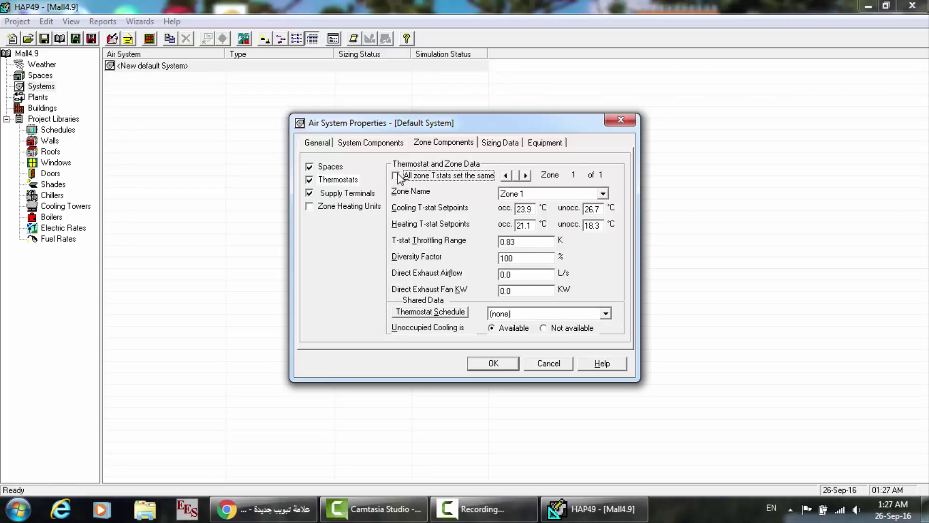
click(396, 176)
click(396, 176)
click(603, 195)
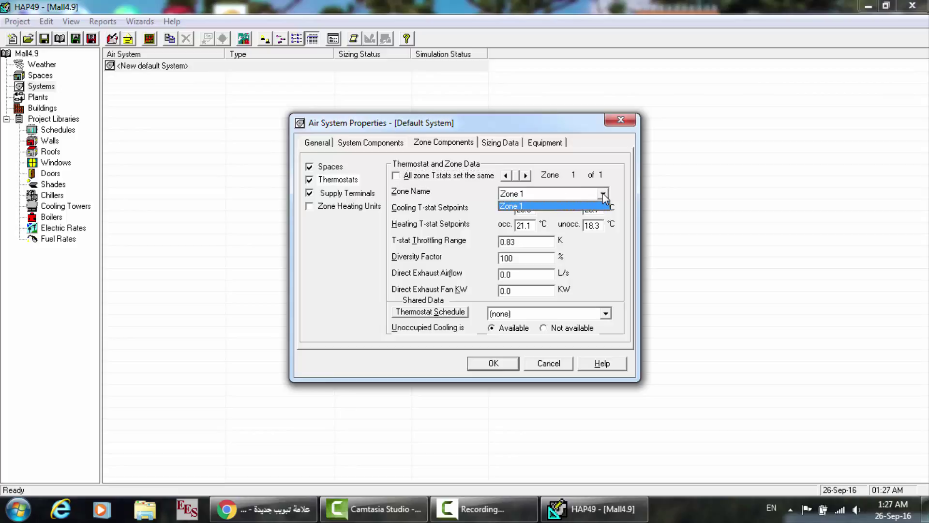
click(523, 207)
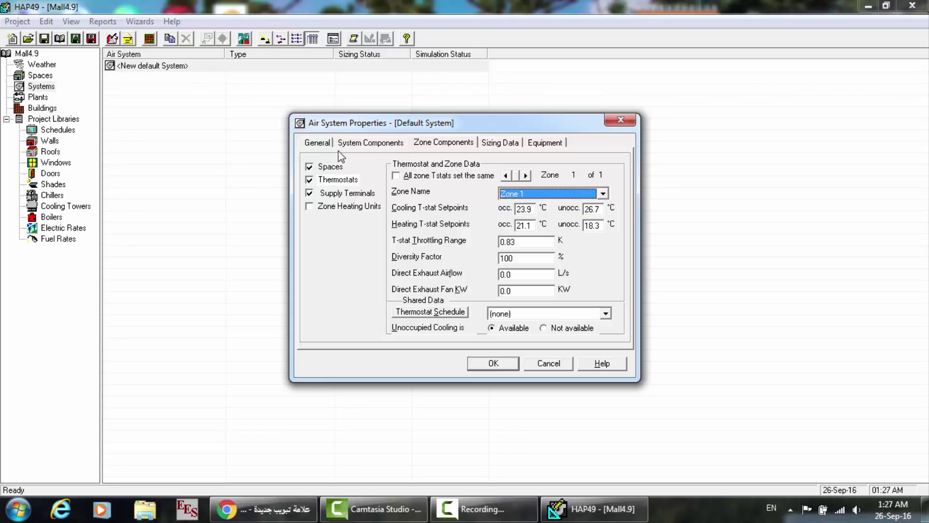
- Set the air system type to VAV with 3 zones and open the ventilation air data in the system components
click(319, 144)
click(507, 221)
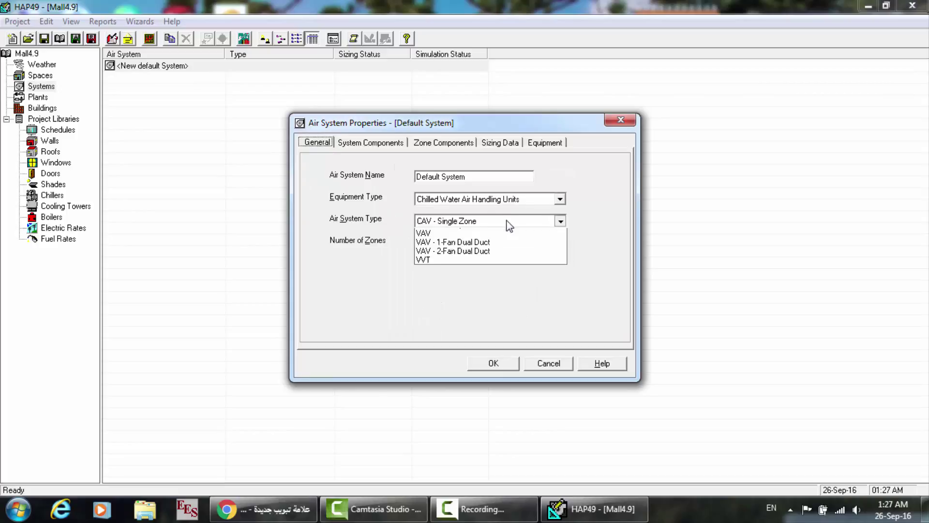
click(457, 295)
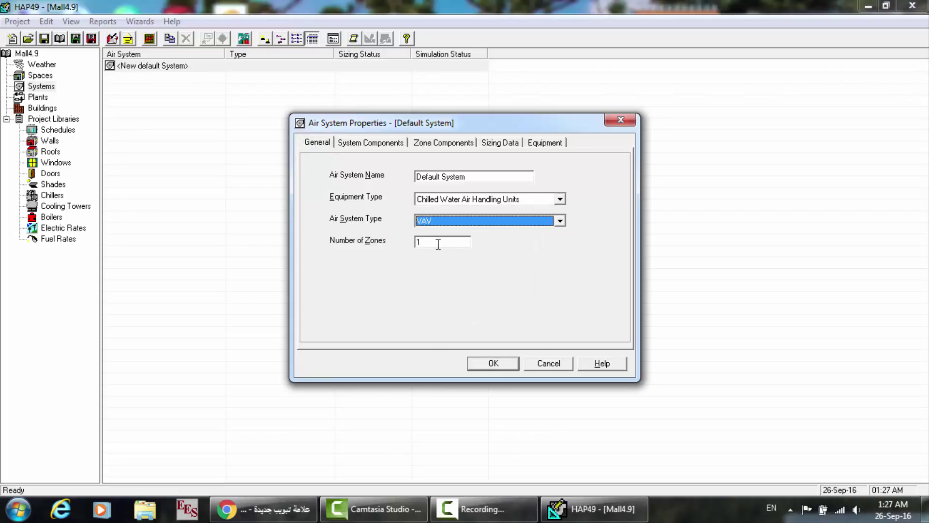
click(419, 242)
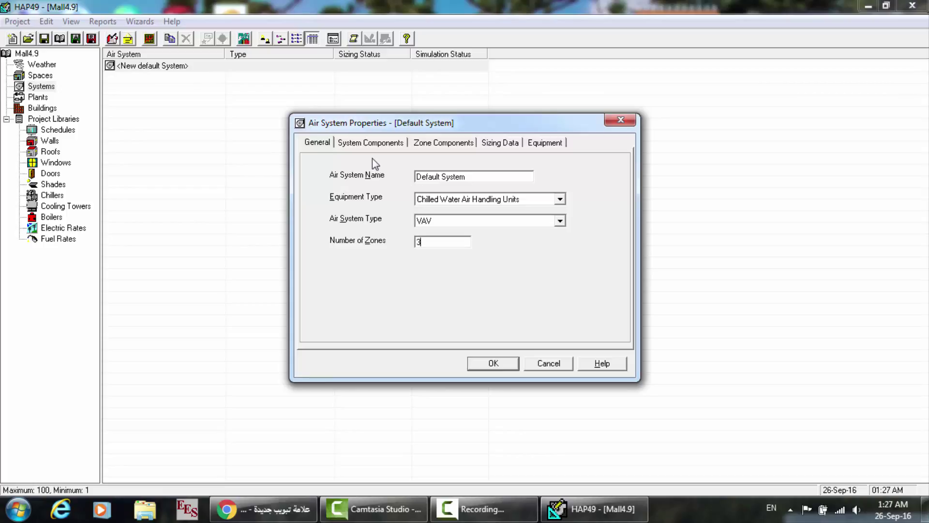
click(370, 143)
click(427, 143)
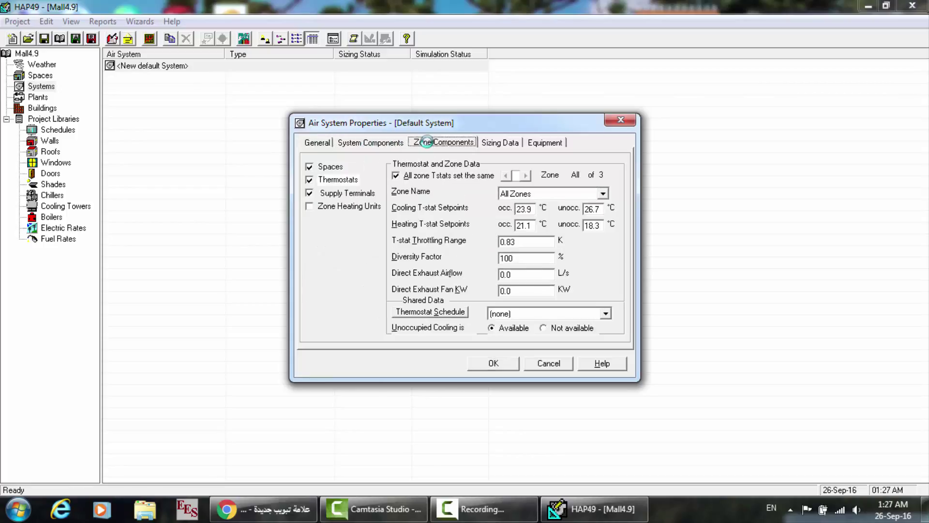
click(384, 143)
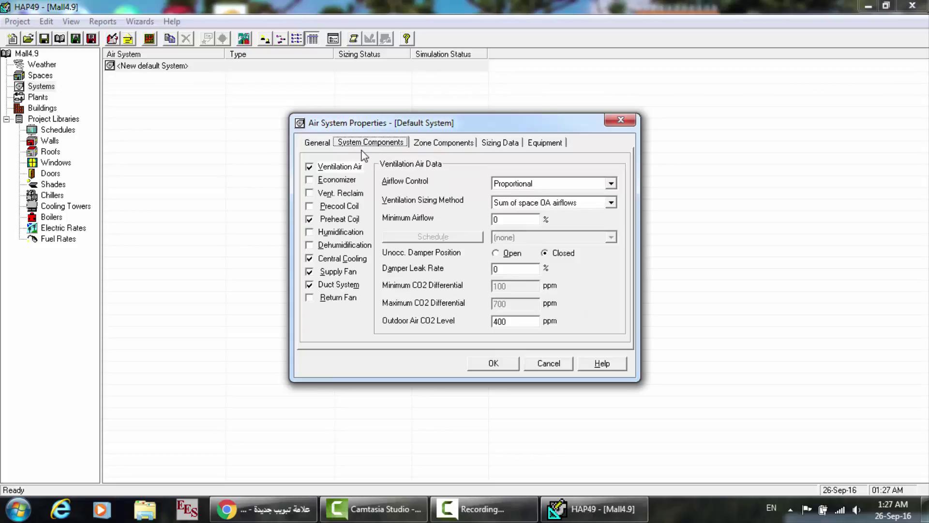
- Try moving 003-GF-Pet shop from Zone 1 to Zone 2 in the space assignments
click(455, 145)
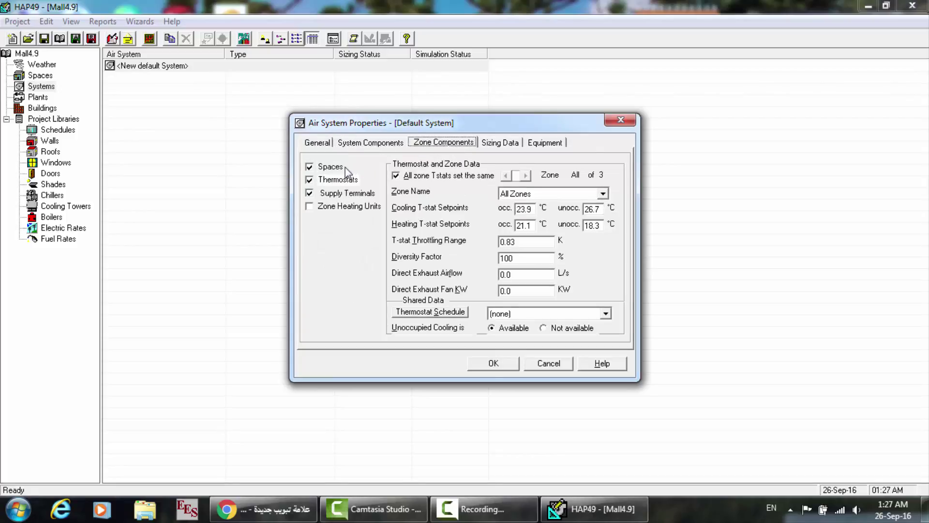
click(332, 167)
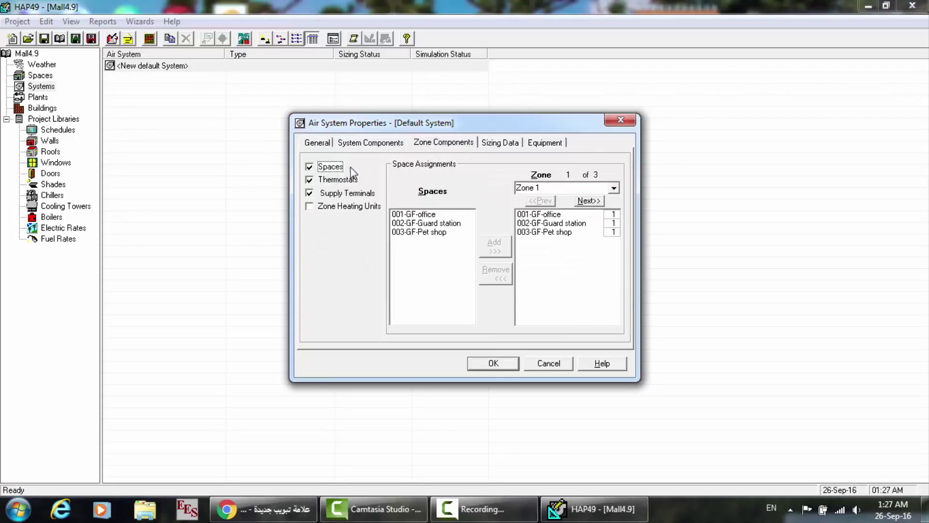
double_click(545, 233)
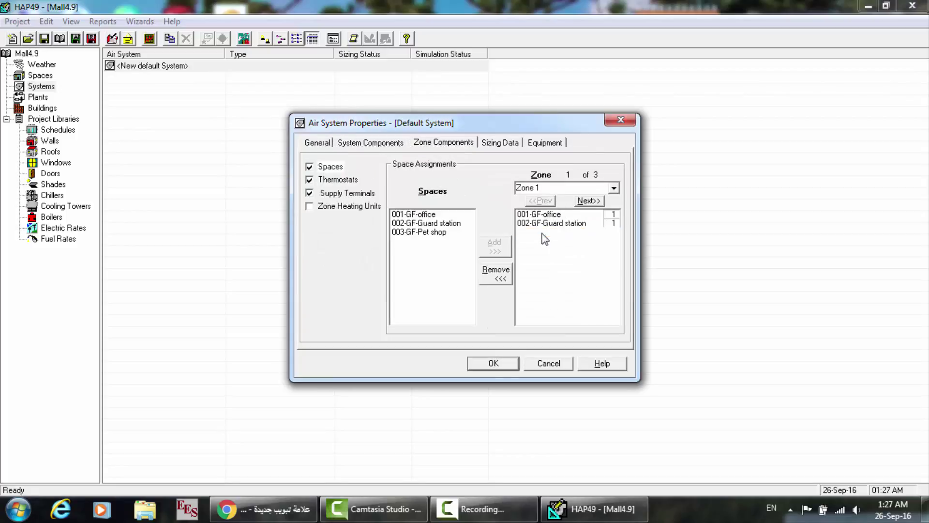
click(436, 234)
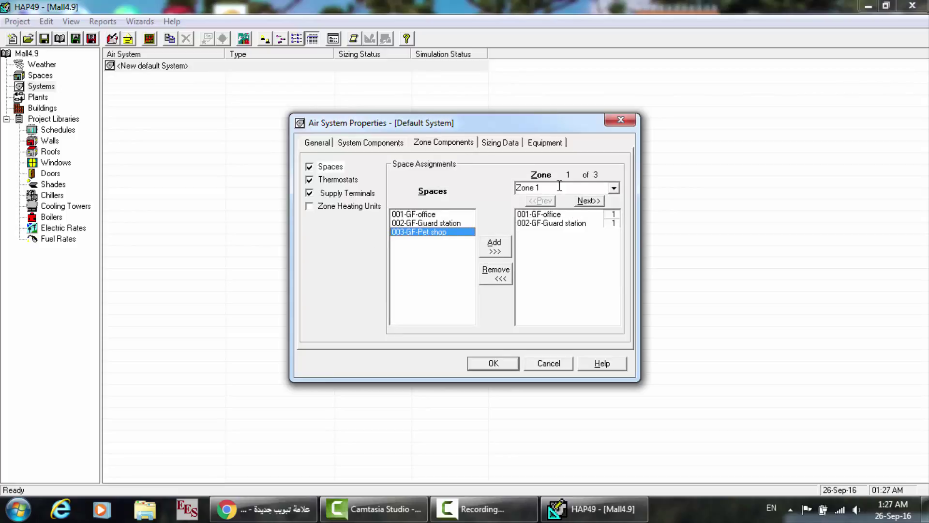
click(613, 189)
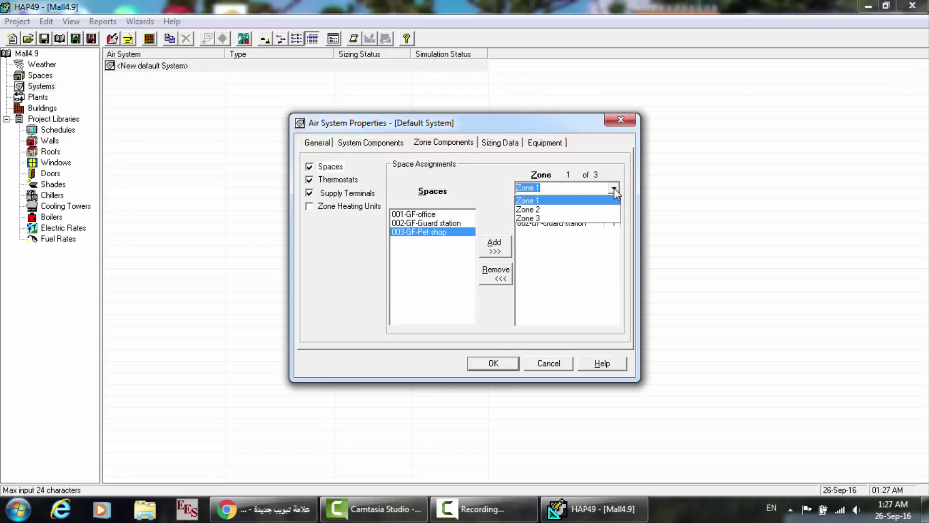
click(562, 210)
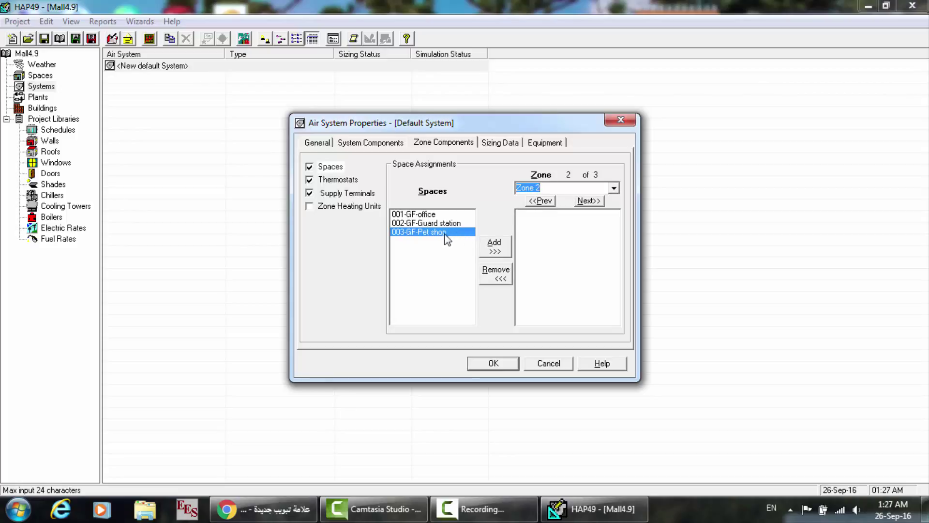
click(488, 249)
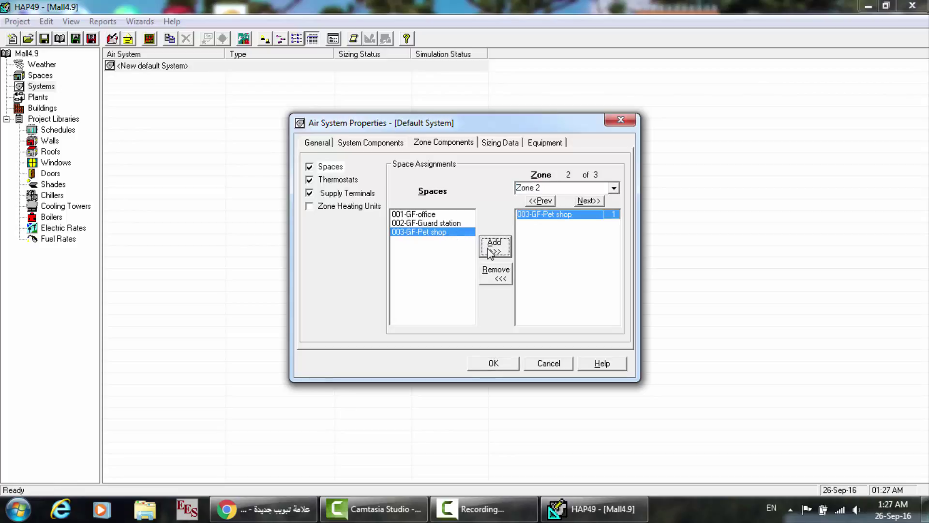
- Try moving 002-GF-Guard station from Zone 1 to Zone 3 in the space assignments
click(431, 215)
click(586, 188)
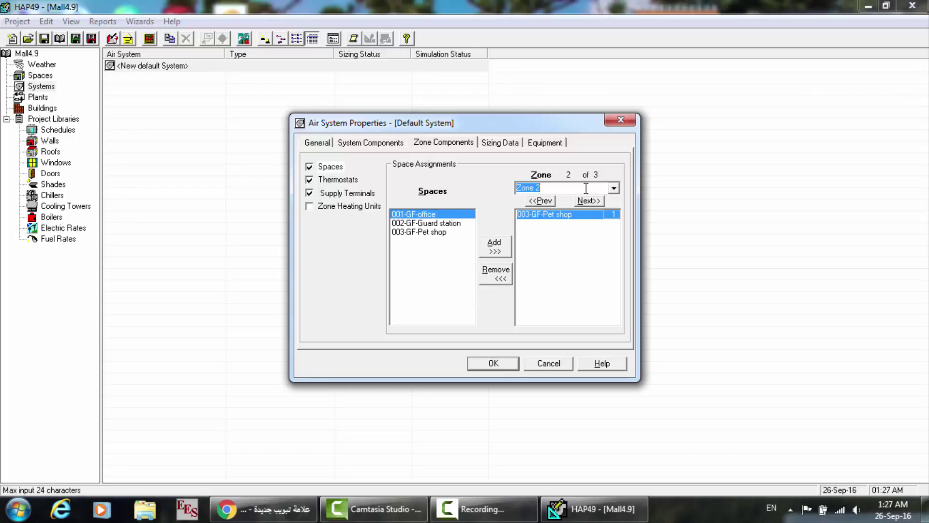
key(Up)
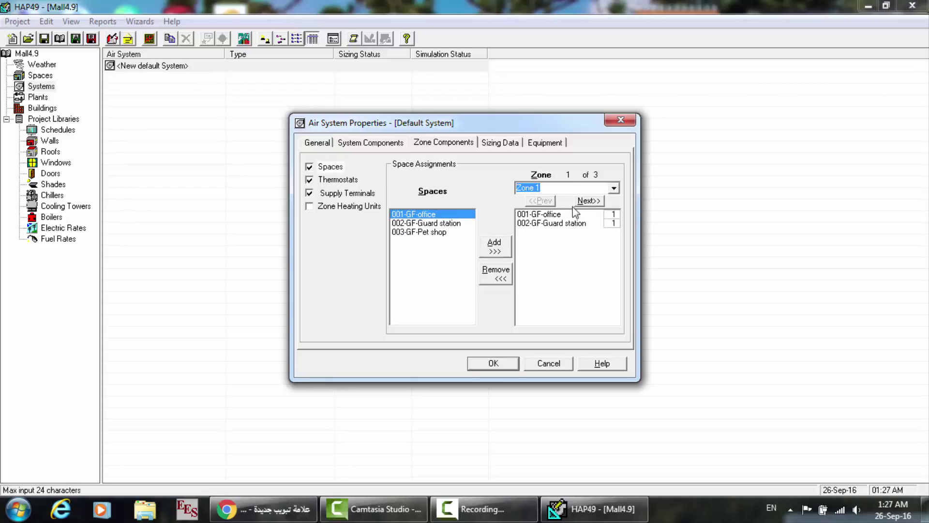
double_click(553, 223)
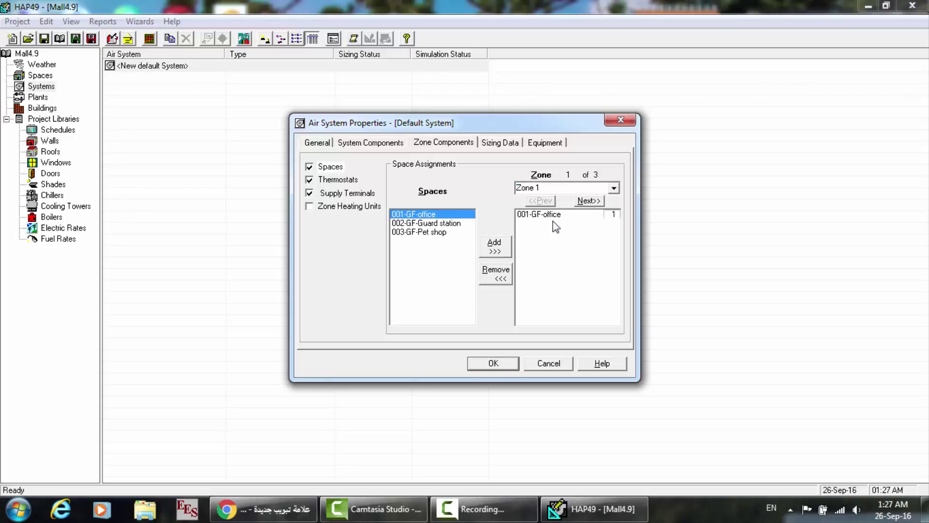
click(435, 223)
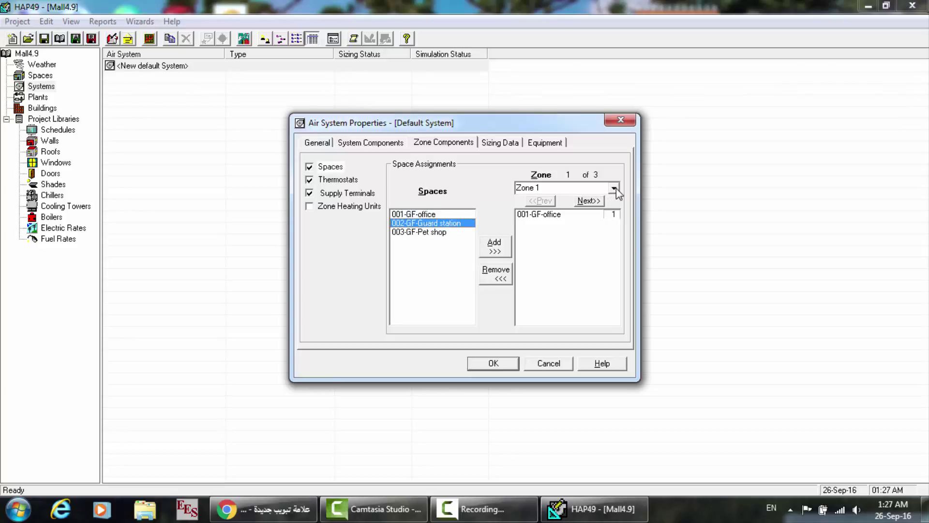
click(615, 188)
click(563, 219)
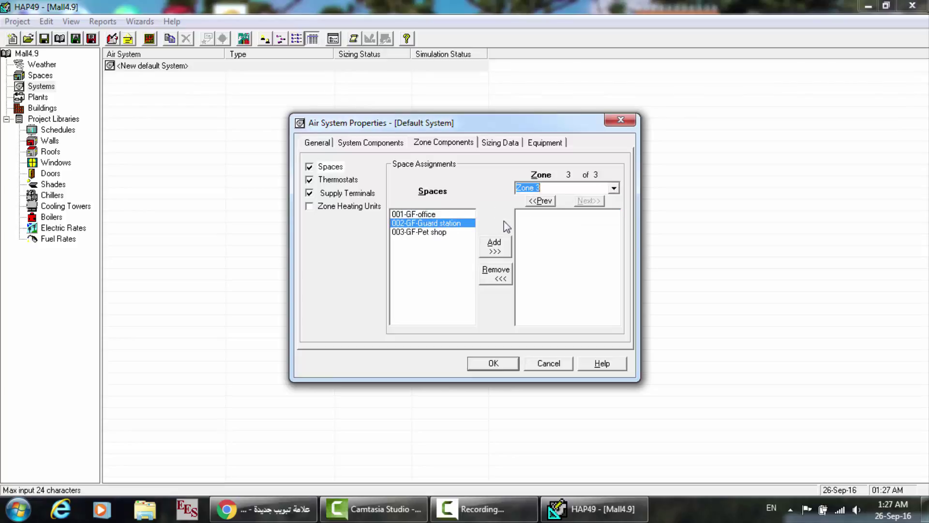
double_click(432, 223)
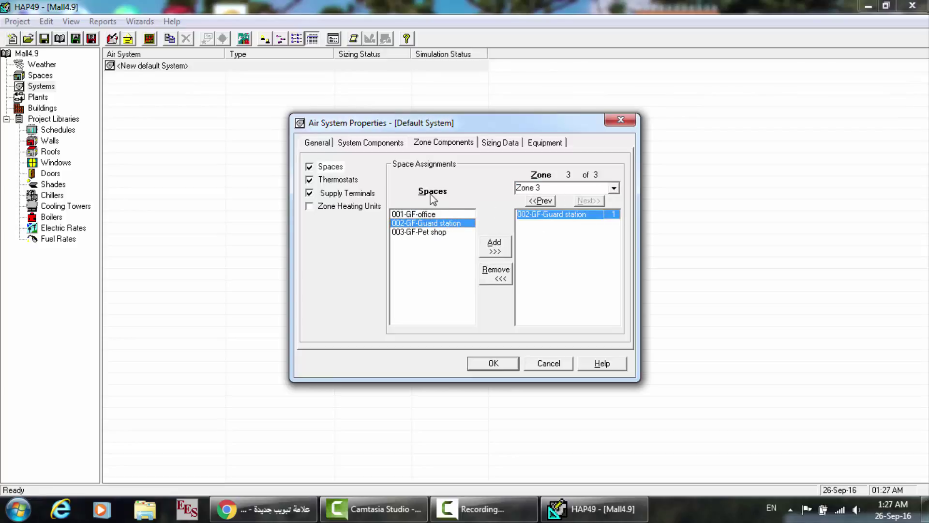
- Try turning off identical thermostats for all zones and setting Zone 1's T-stat throttling range to 1 K
click(338, 179)
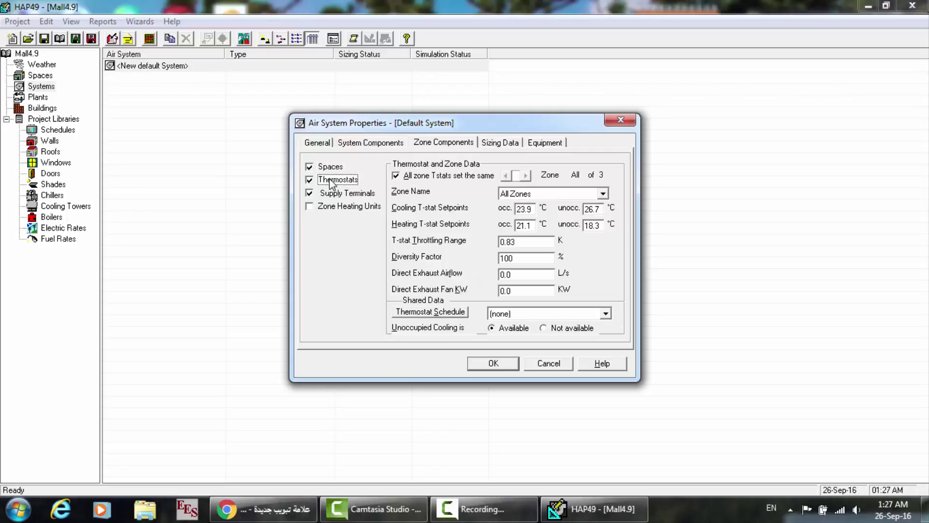
click(406, 180)
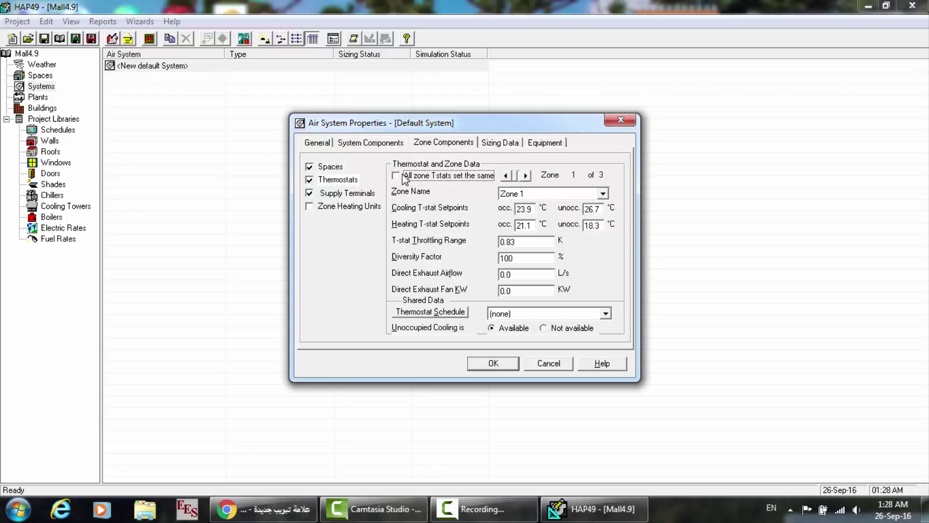
click(604, 194)
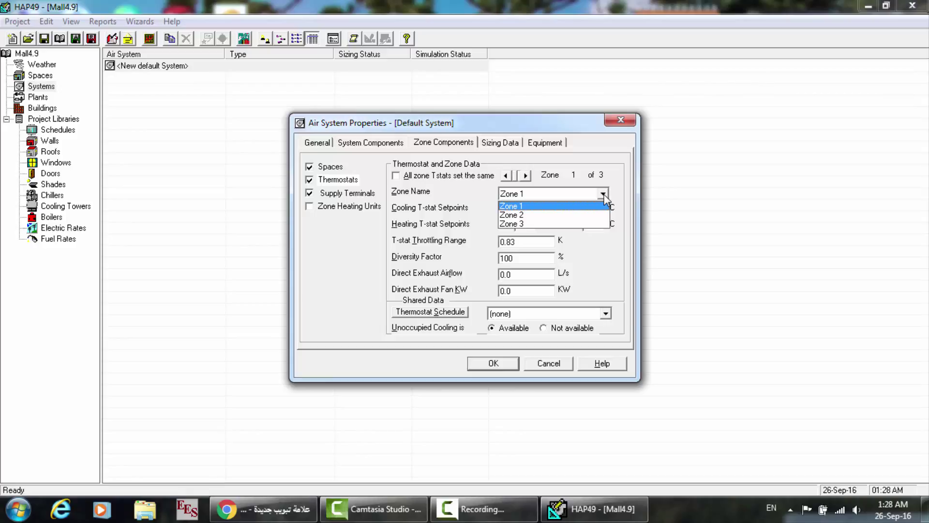
click(543, 216)
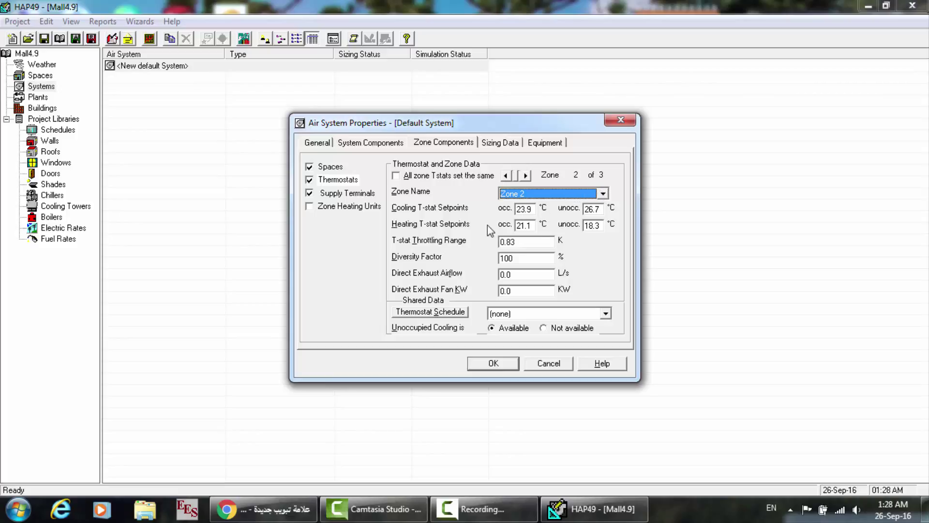
click(605, 194)
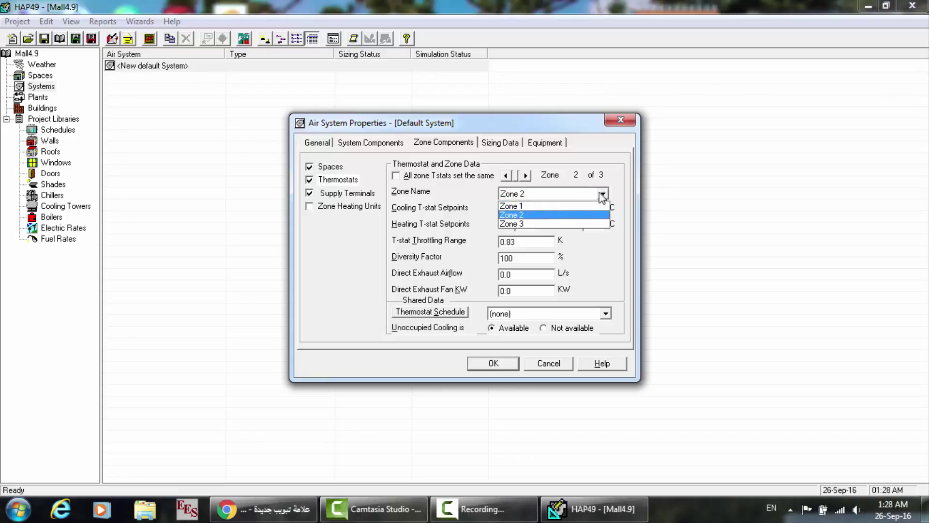
click(565, 205)
click(520, 242)
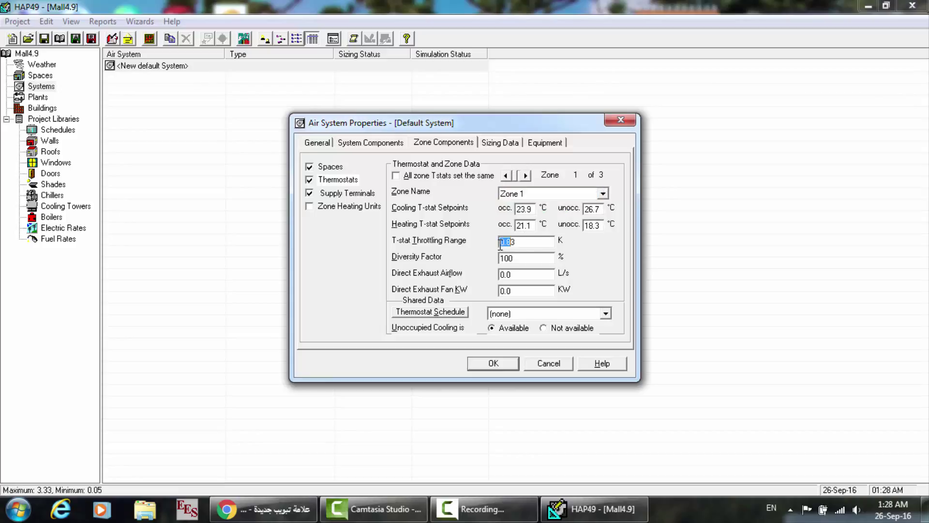
double_click(530, 244)
text(1)
- Try setting Zone 2's T-stat throttling range to 0.5 K, and return to Zone 1's thermostat data
click(603, 194)
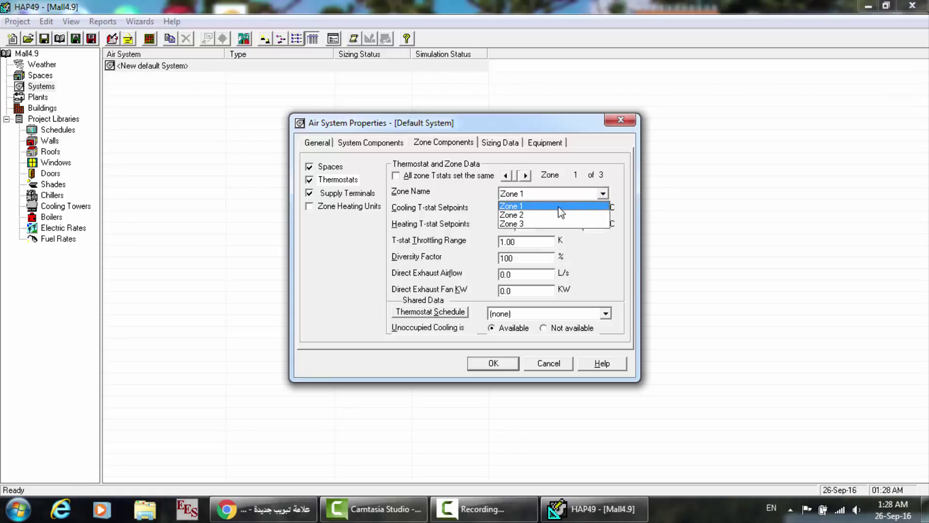
click(540, 209)
click(531, 241)
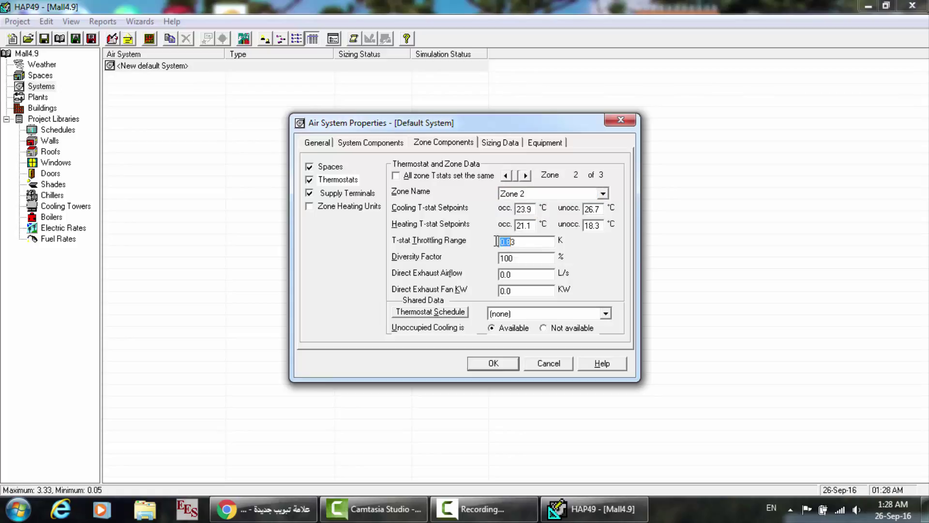
double_click(537, 240)
text(.5)
click(603, 194)
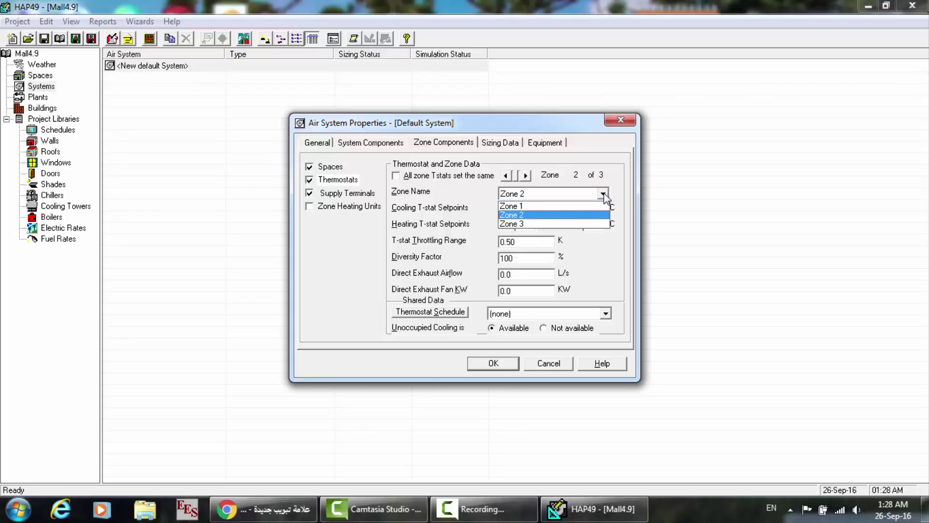
click(535, 207)
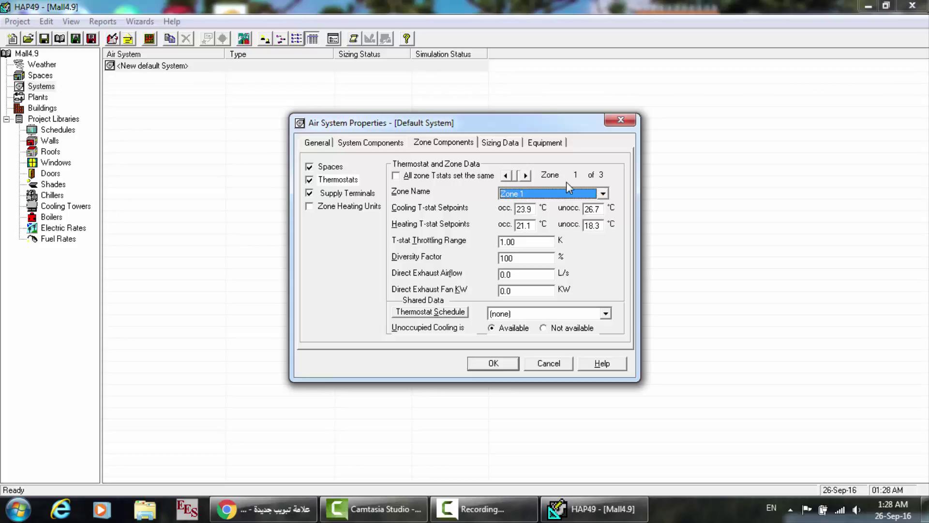
click(602, 194)
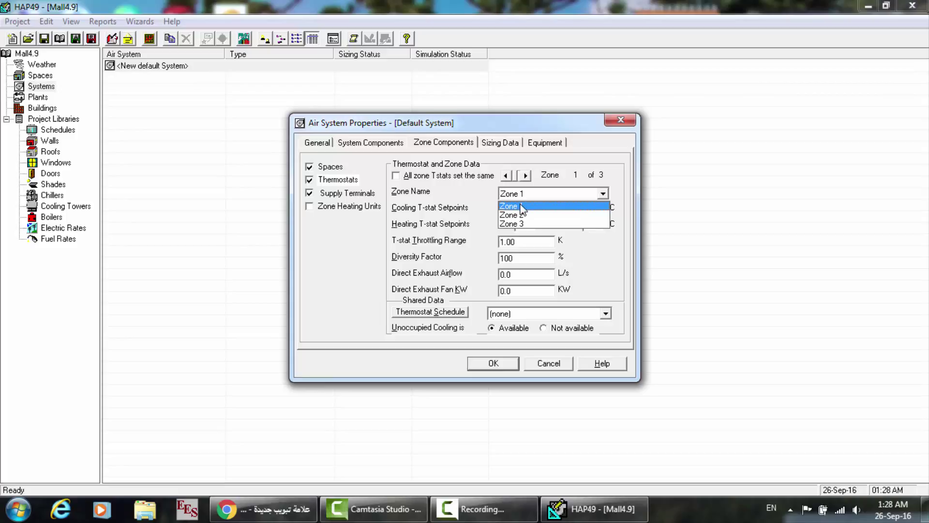
- Remove 002-GF-Guard station from Zone 3 in the space assignments
click(326, 167)
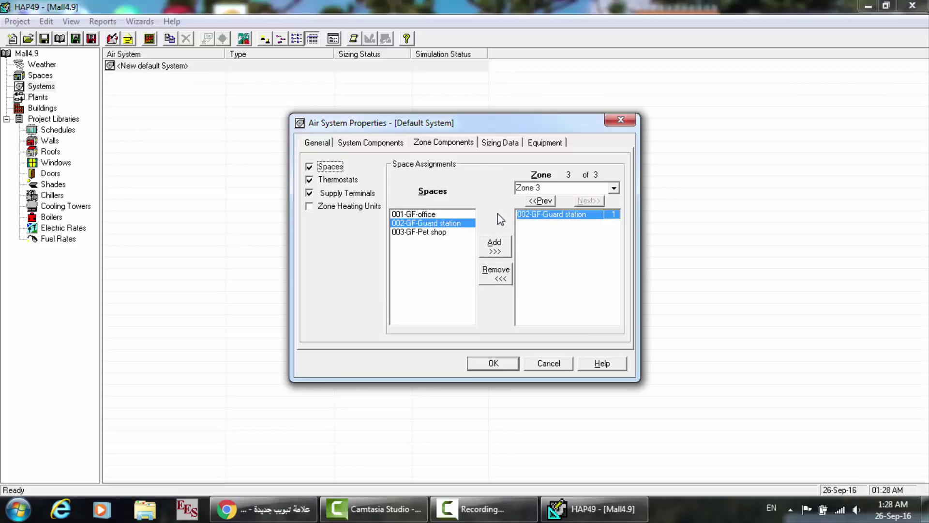
double_click(432, 223)
double_click(576, 221)
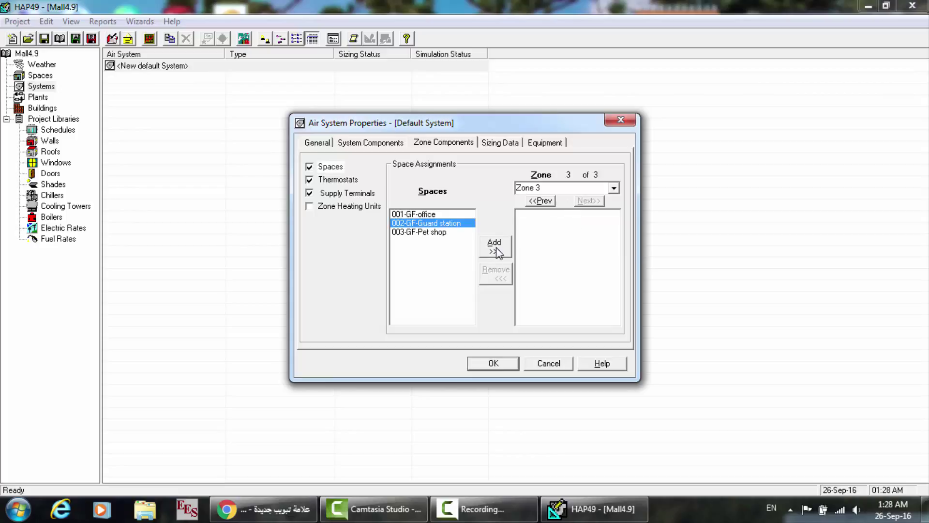
click(438, 217)
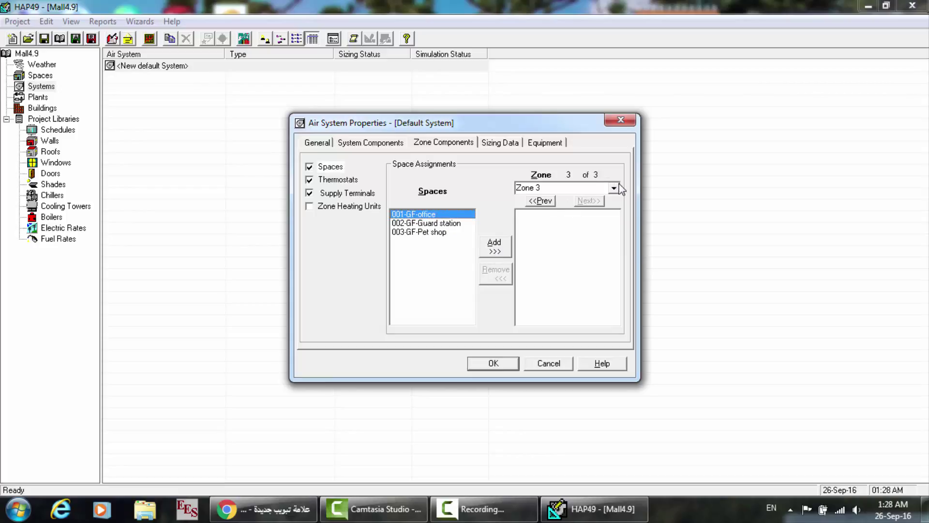
- Change the air system type to CAV - Single Zone
click(318, 142)
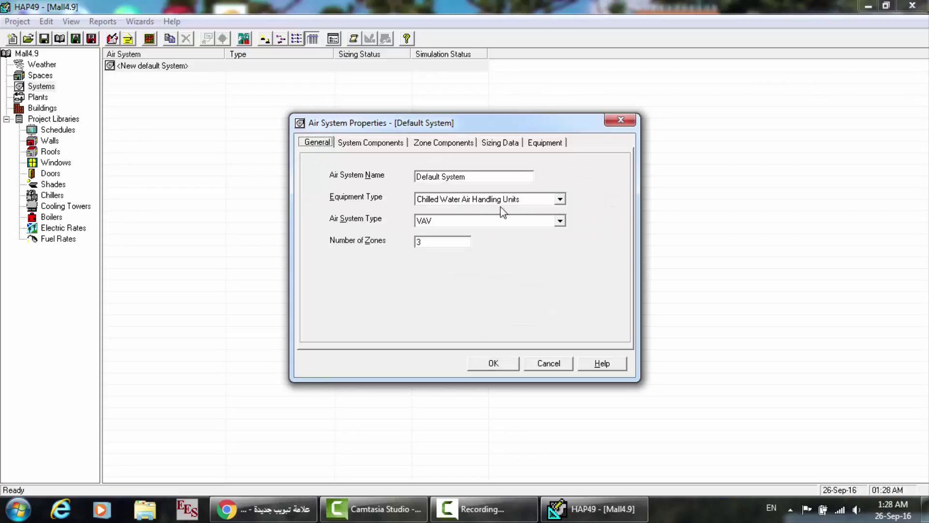
click(556, 221)
click(467, 236)
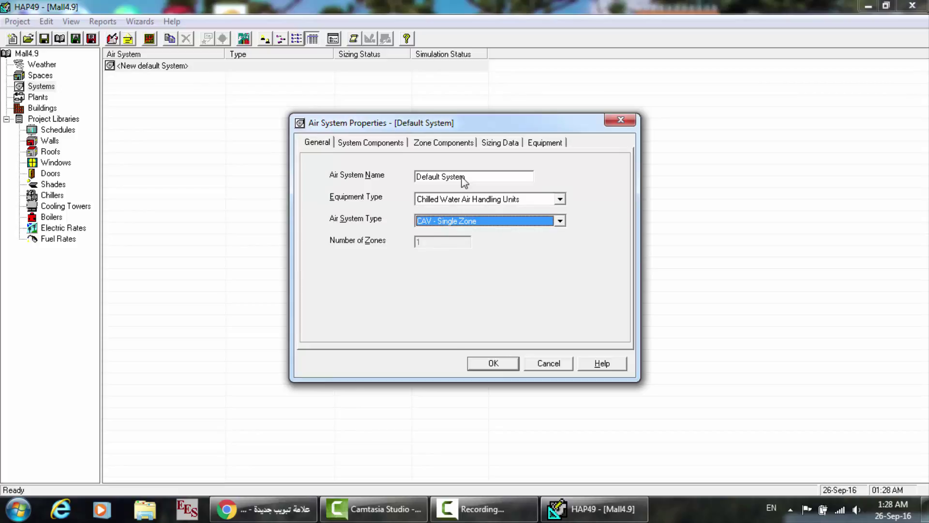
- Assign 002-GF-Guard station and 003-GF-Pet shop to Zone 1 and check the list of available zones
click(446, 146)
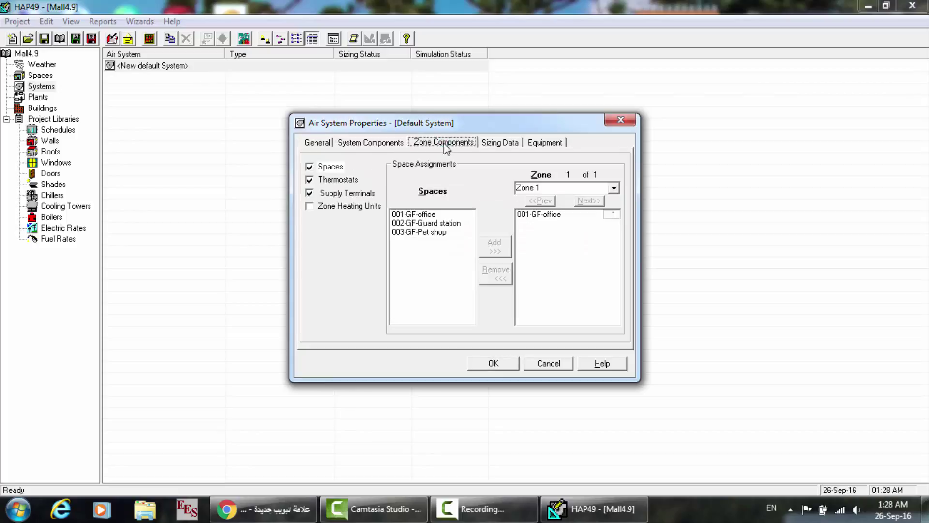
double_click(429, 222)
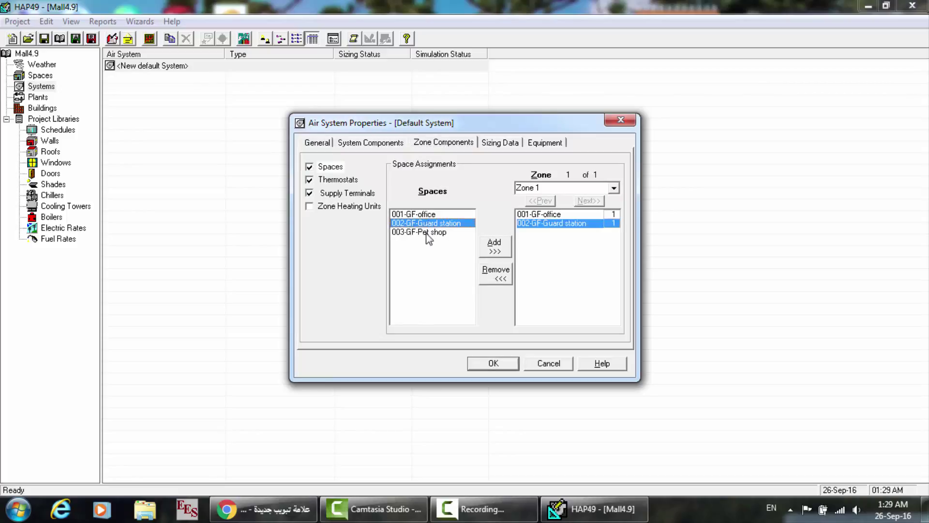
double_click(428, 231)
click(618, 187)
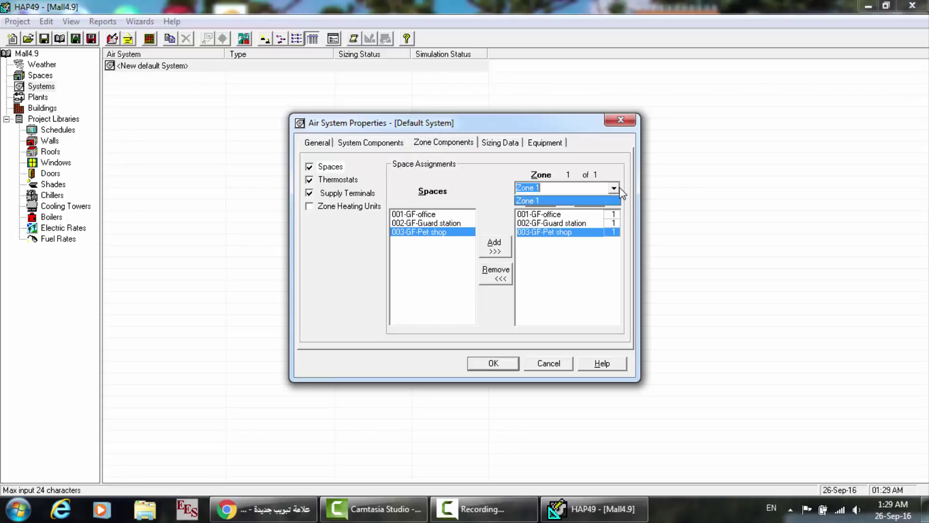
click(609, 198)
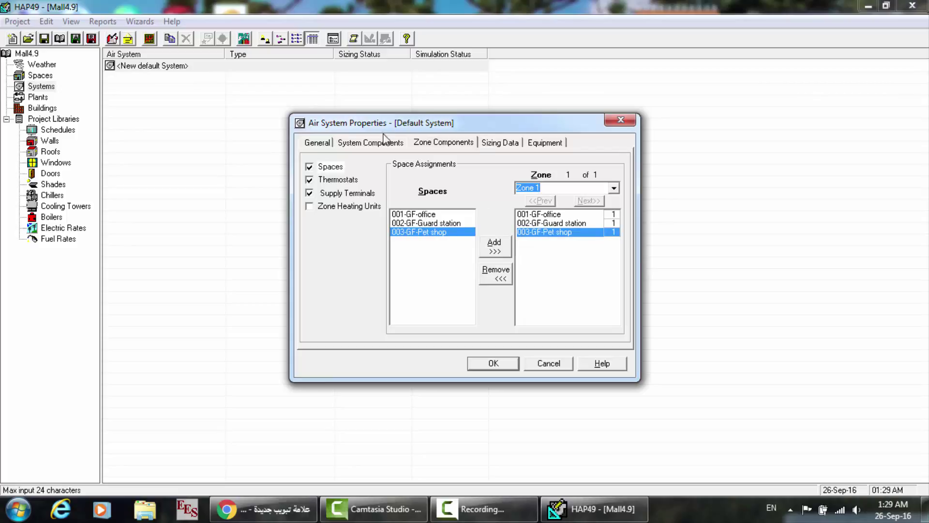
- Try turning off identical thermostats for the single-zone system, and turn the option back on
click(344, 181)
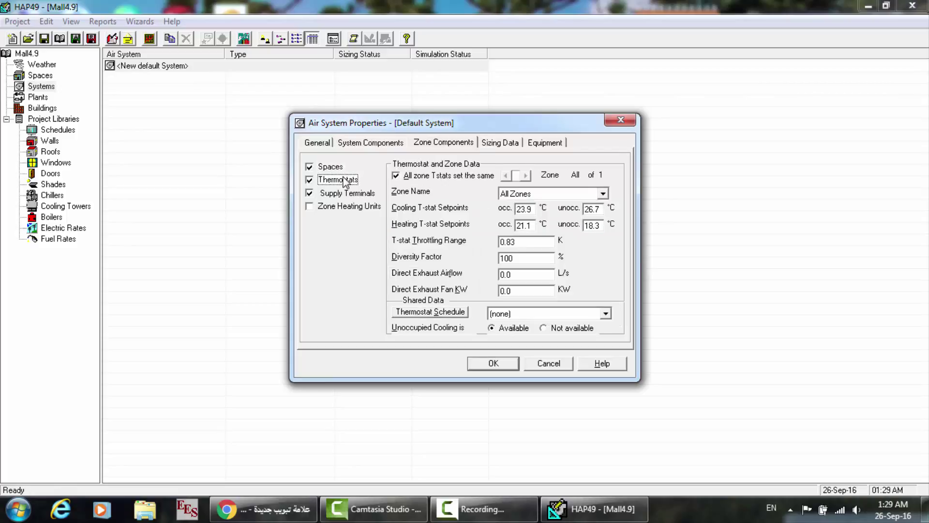
click(403, 178)
click(403, 179)
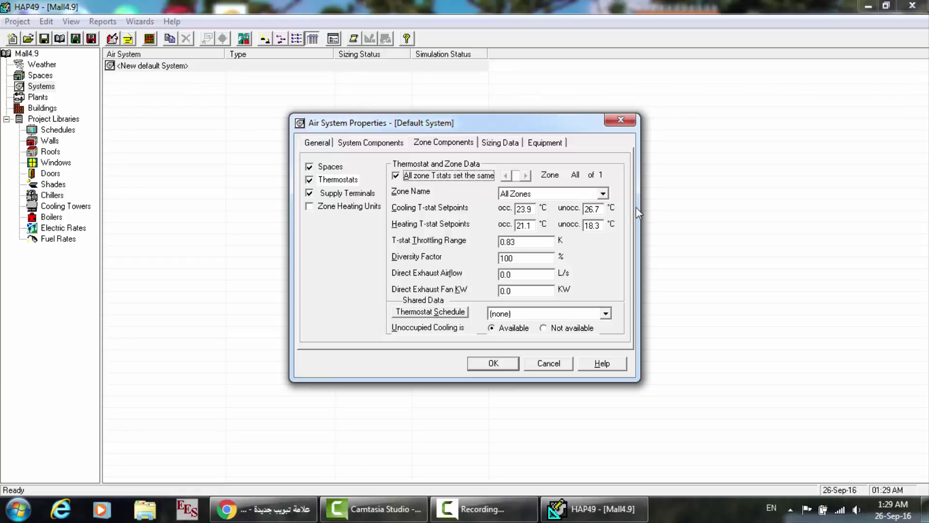
- Examine which zone names are available for the single-zone system's thermostat settings
click(603, 194)
click(603, 195)
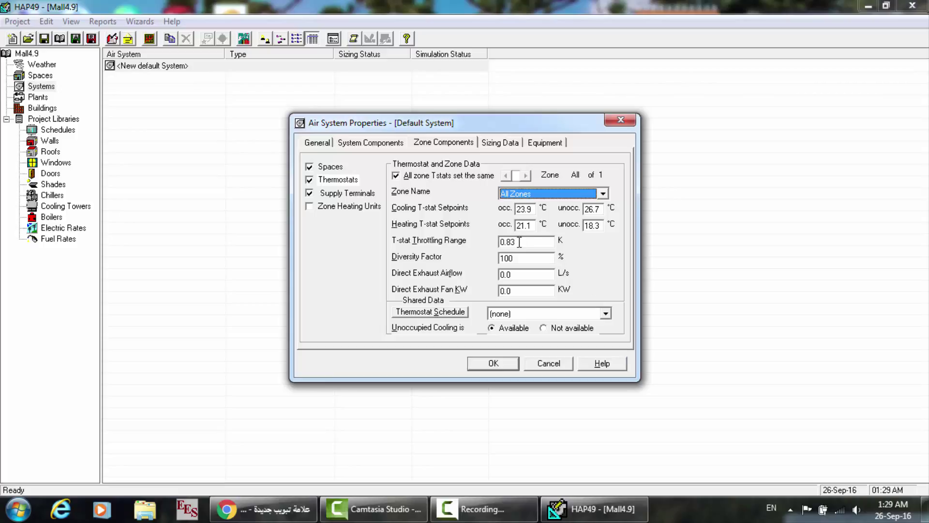
click(605, 194)
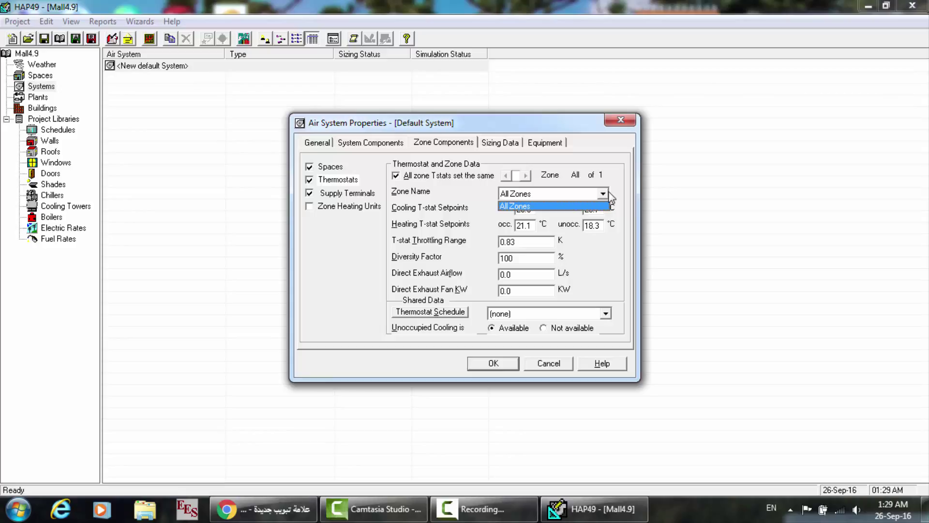
click(587, 260)
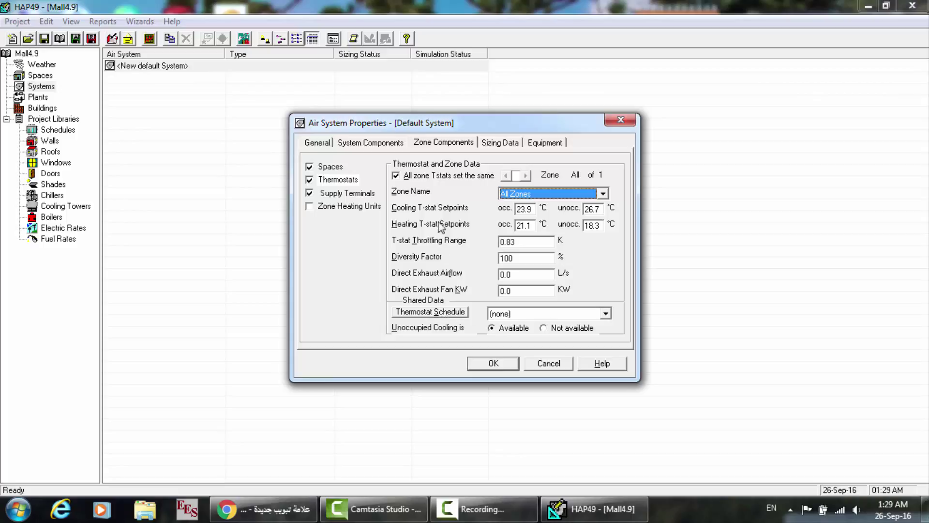
- Try turning off the shared setting for all zone thermostats, restore it, and recheck the zone name choices
click(406, 177)
click(406, 177)
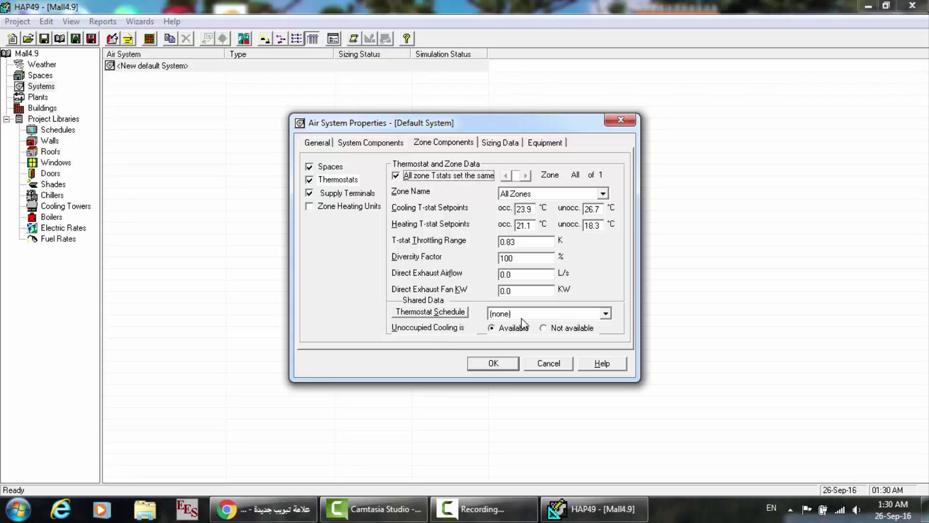
click(398, 175)
click(399, 175)
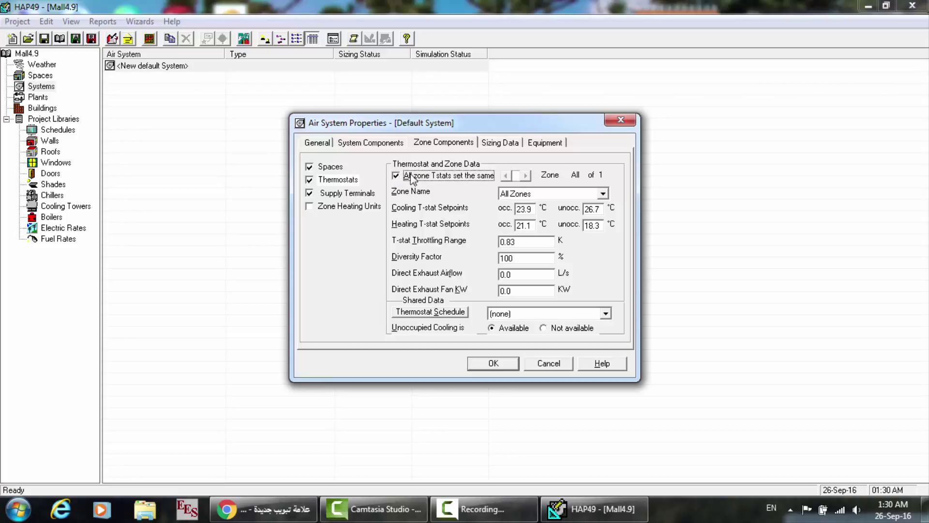
click(603, 194)
click(603, 194)
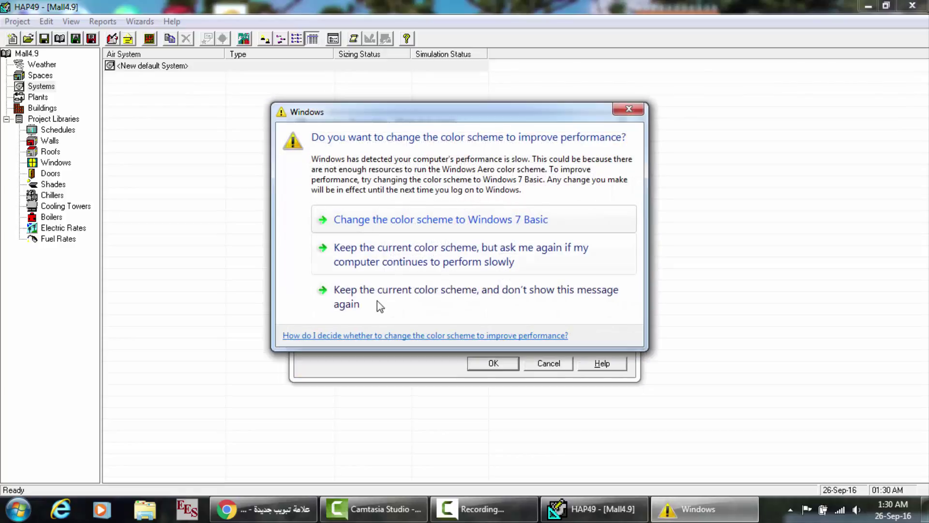
- Keep the current Windows color scheme without further reminders, and set the occupied cooling thermostat setpoint to 24 °C
click(374, 301)
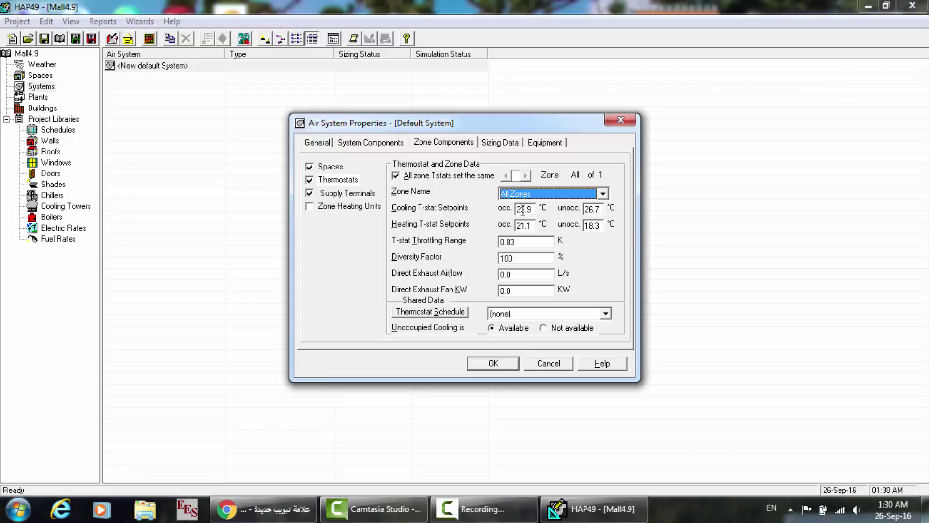
click(521, 209)
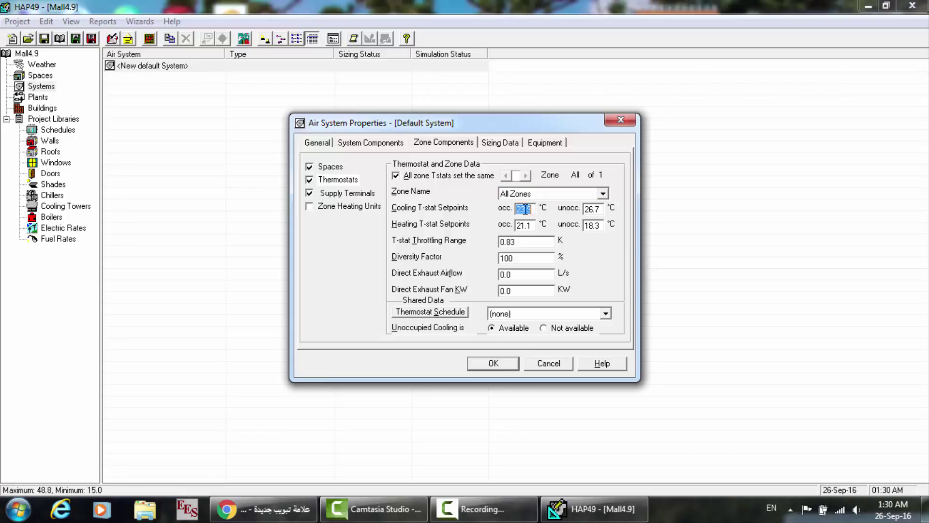
click(518, 209)
drag(518, 209, 535, 209)
text(24)
- Raise the computer's speaker volume slightly and return to the air system properties
click(859, 507)
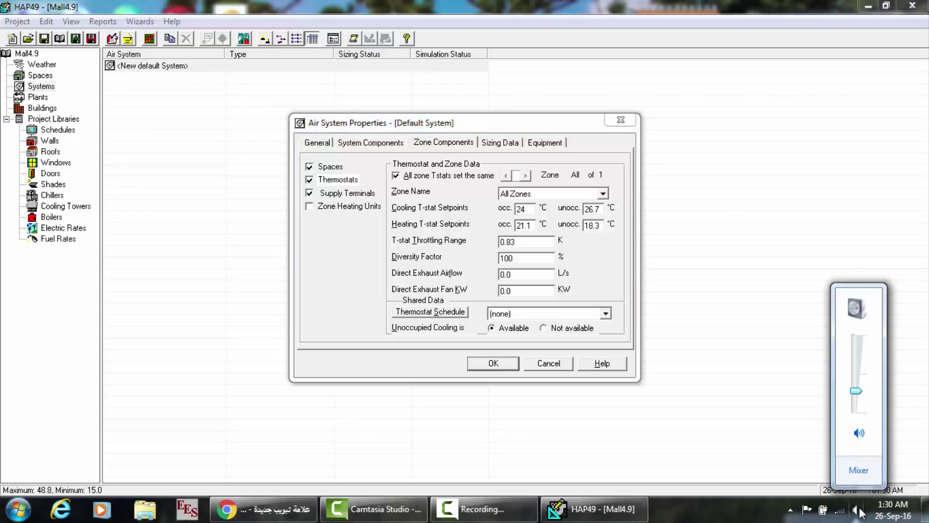
scroll(694, 231, up, 3)
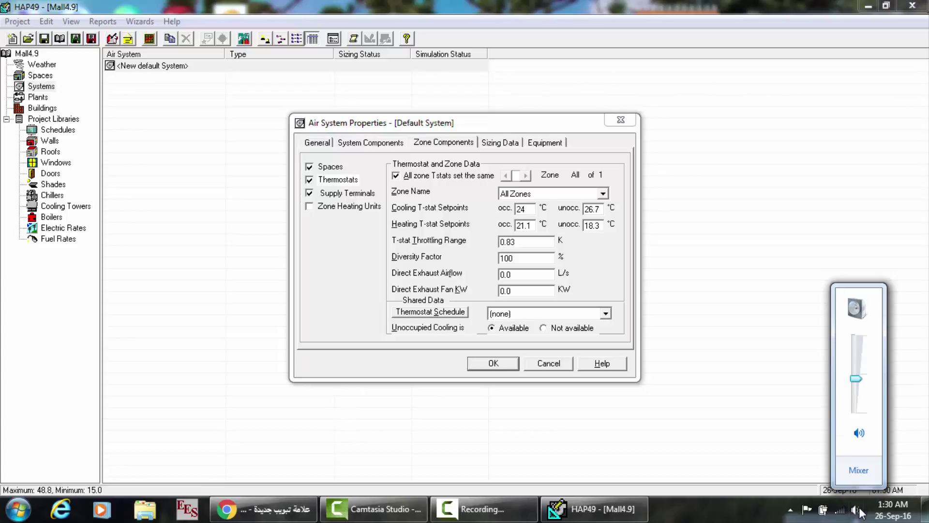
click(581, 141)
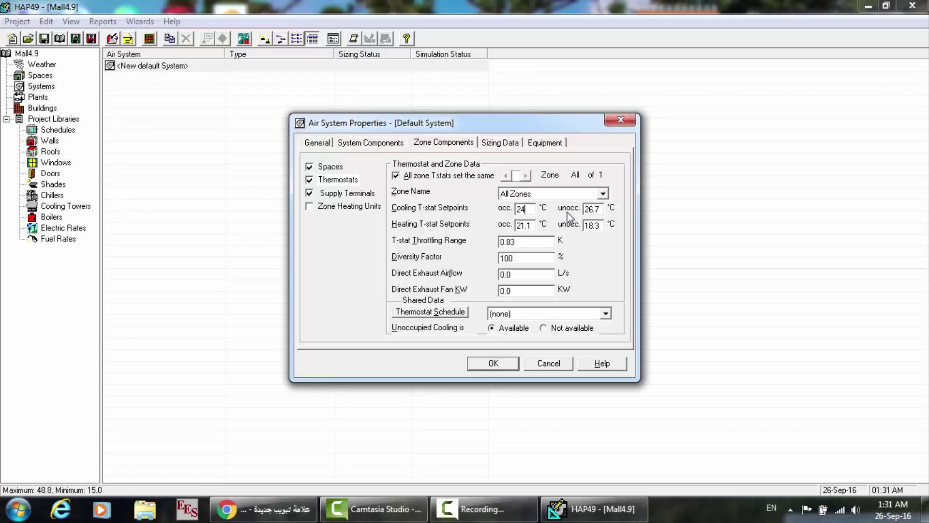
- Set the unoccupied cooling thermostat setpoint to 27 °C
click(602, 209)
text(27)
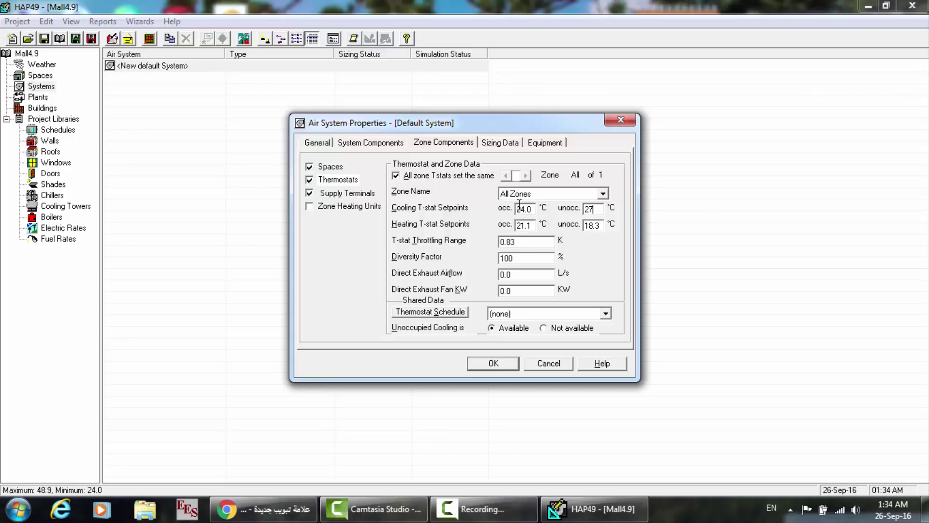
double_click(595, 208)
- Try to set the occupied heating thermostat setpoint to 23.9 °C
double_click(532, 226)
text(22)
key(BackSpace)
key(BackSpace)
text(23.9)
click(603, 226)
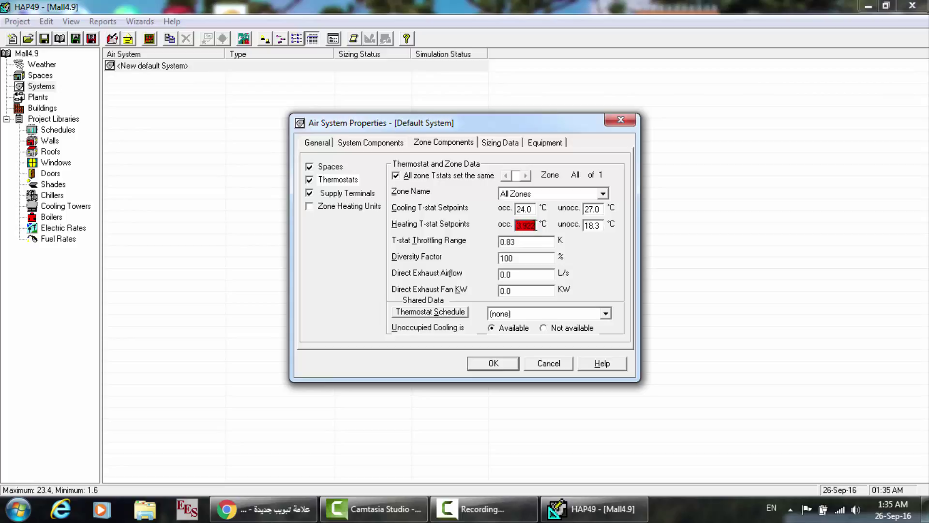
- Set the heating setpoints to 22 °C occupied and 20 °C unoccupied, and the thermostat throttling range to 1 K
text(22)
key(Tab)
text(20)
key(Tab)
text(1)
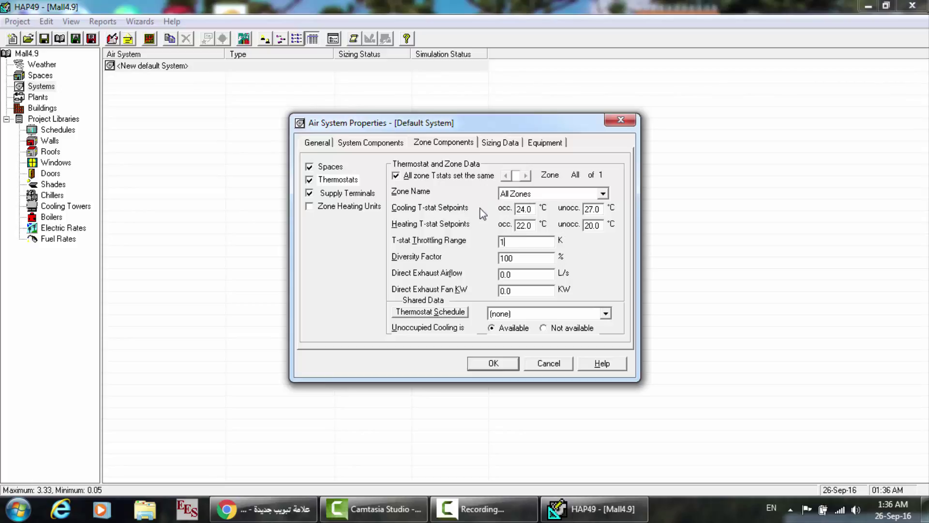
click(534, 210)
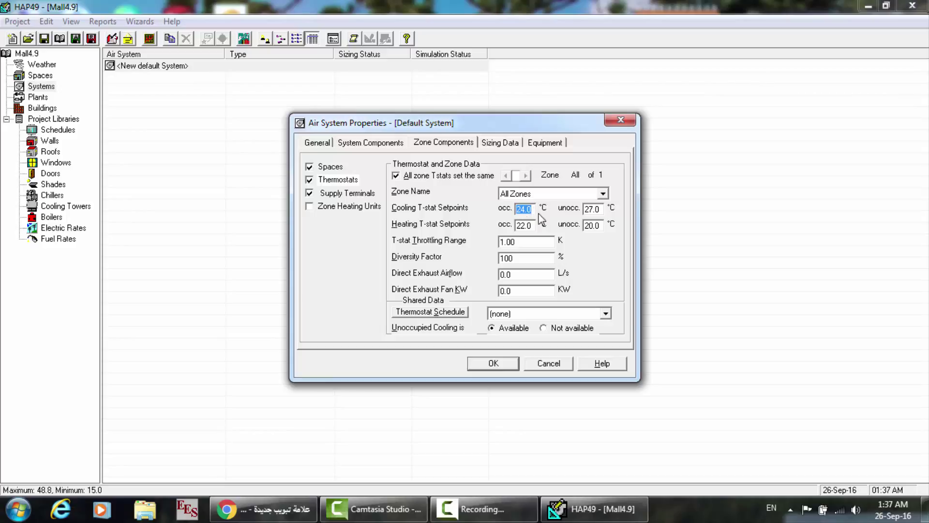
- Examine the occupied cooling and heating setpoints, the T-stat throttling range and the diversity factor for all zones
click(518, 243)
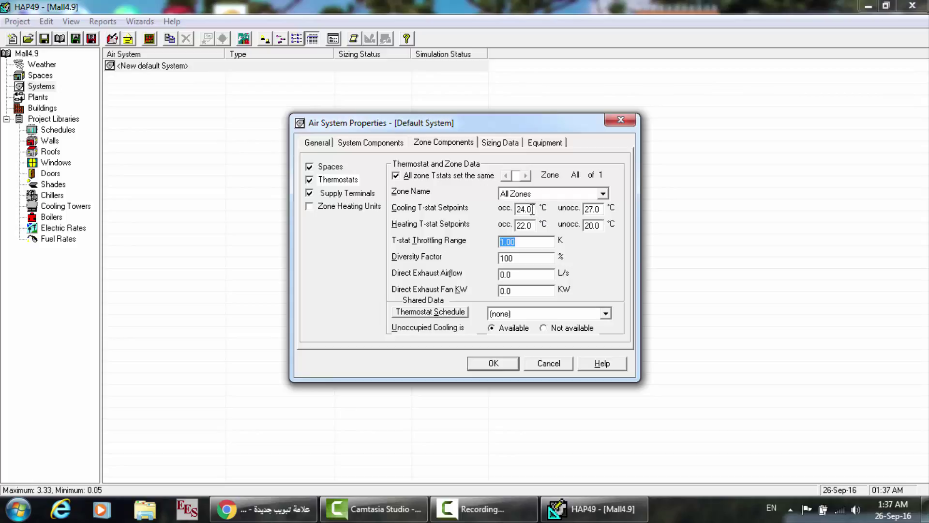
click(533, 209)
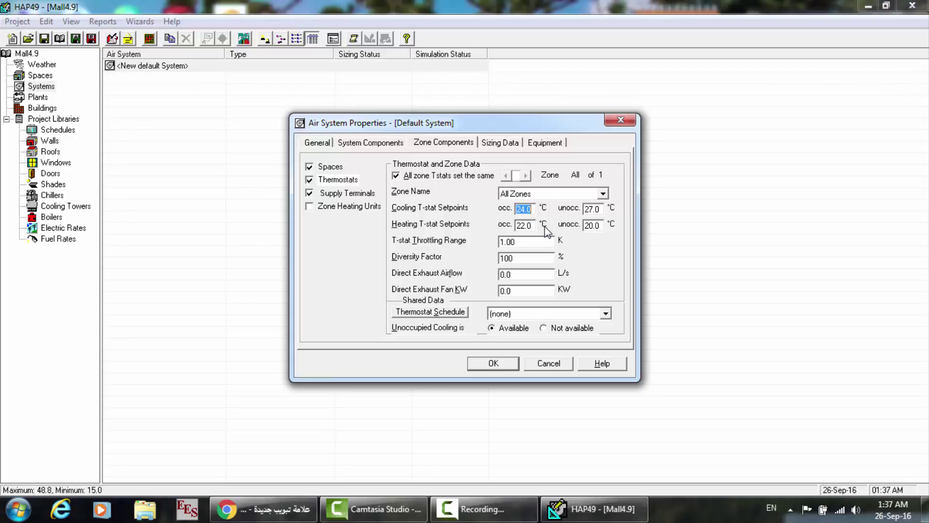
click(518, 245)
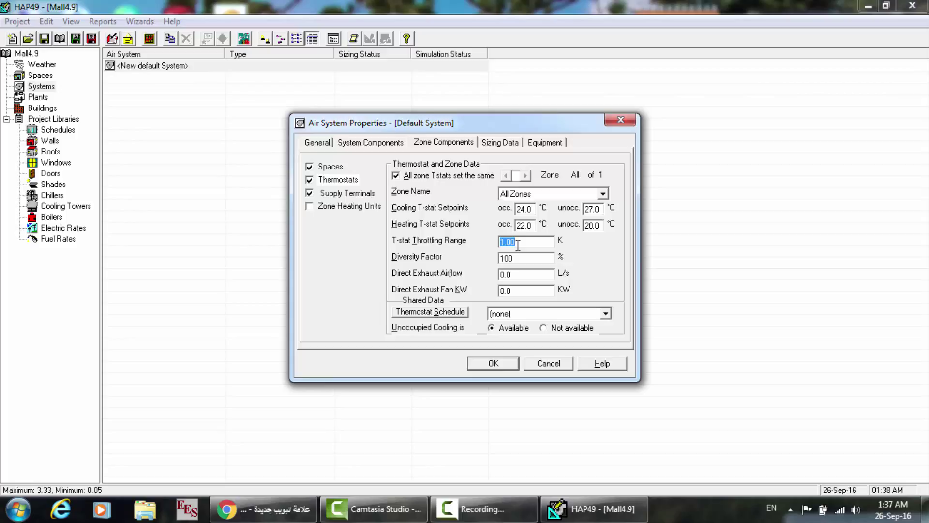
drag(518, 245, 492, 245)
double_click(527, 222)
double_click(507, 259)
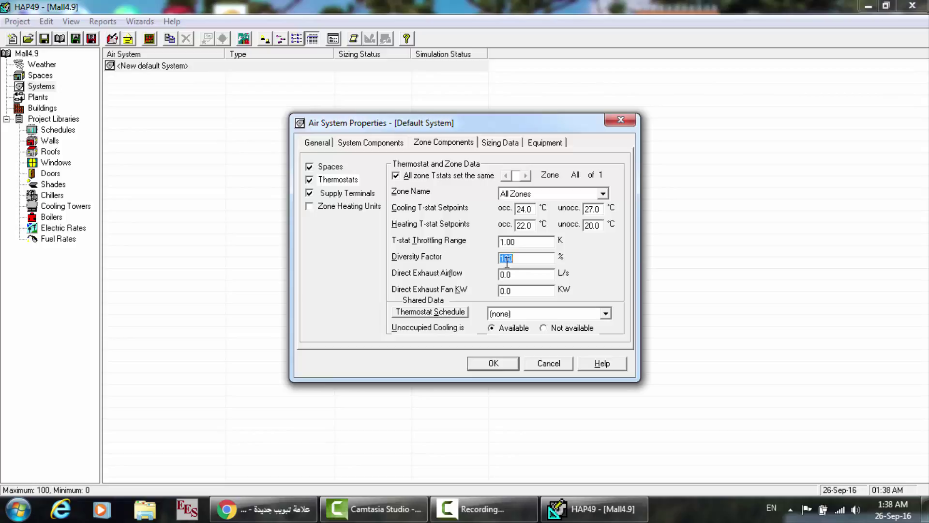
double_click(531, 225)
- Try T-stat throttling ranges of 0.5 K, 0.83 K and 1 K for all zones
double_click(514, 241)
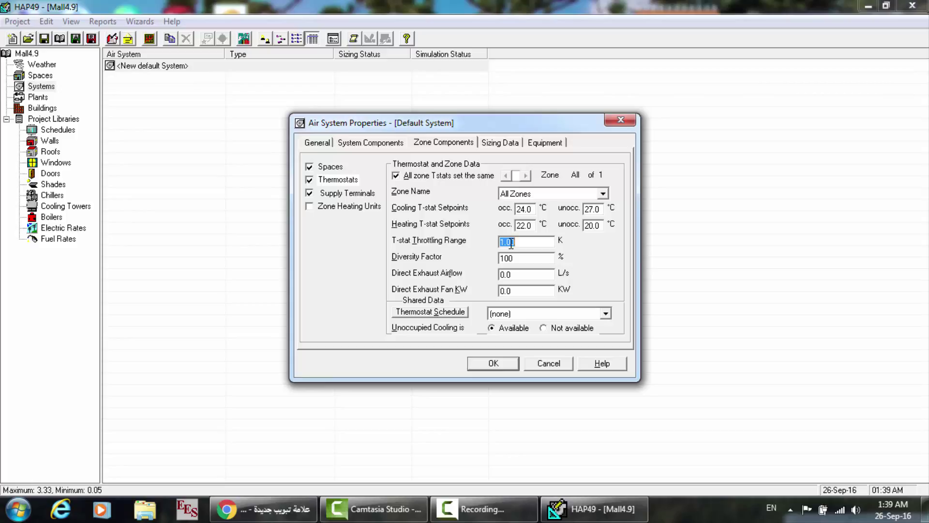
text(.5)
key(BackSpace)
key(BackSpace)
text(.83)
key(BackSpace)
key(BackSpace)
key(BackSpace)
text(1)
- Set the T-stat throttling range for all zones to 0.2 K
drag(517, 239, 496, 241)
text(.2)
click(532, 211)
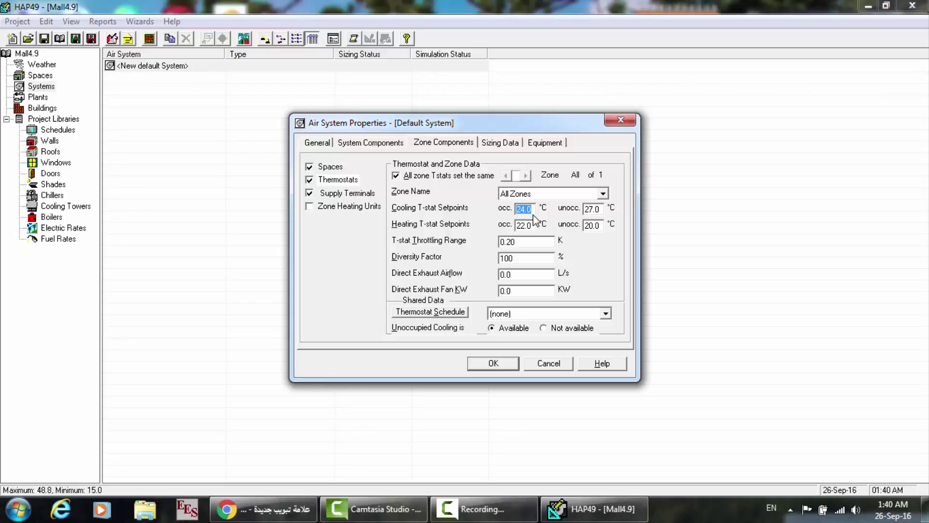
- Try a T-stat throttling range of 4 K for all zones
click(529, 243)
text(1)
key(BackSpace)
text(4)
click(530, 209)
- Replace the rejected T-stat throttling range with 3.00 K
click(503, 242)
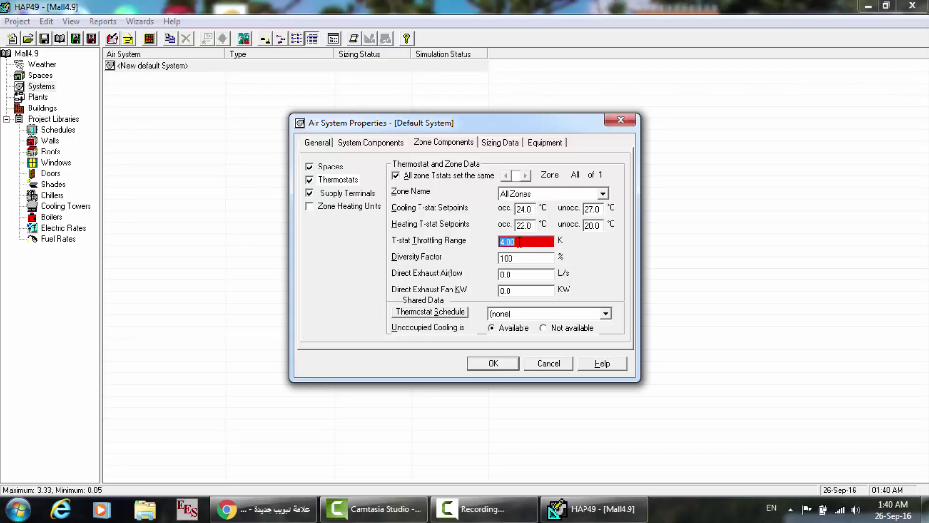
double_click(503, 242)
key(BackSpace)
text(3.00)
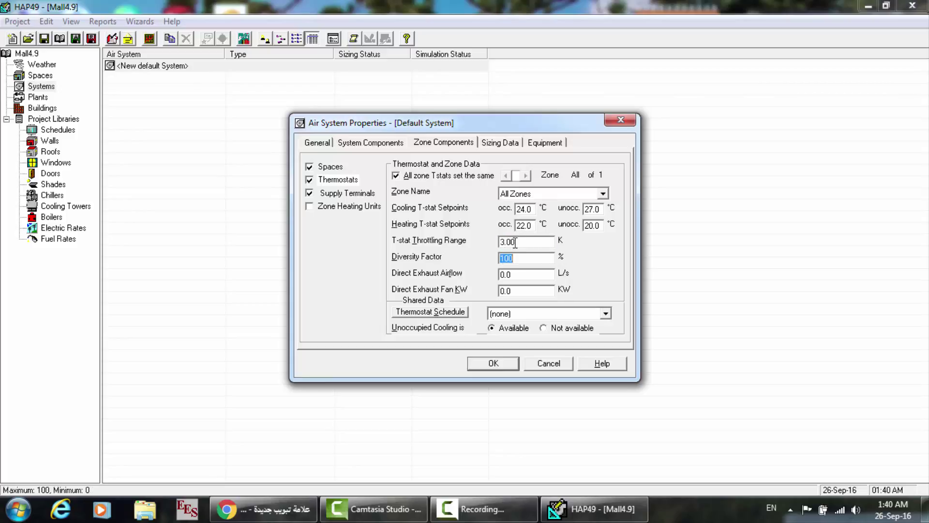
double_click(516, 242)
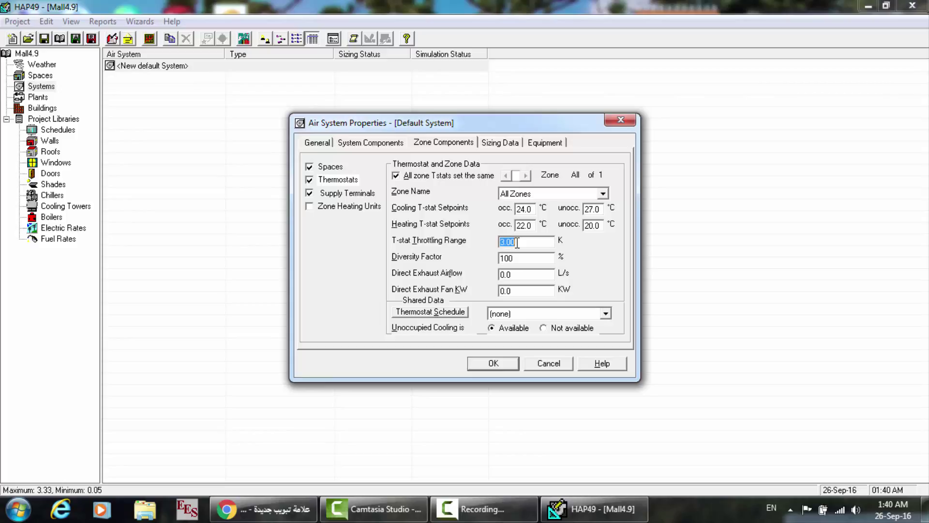
double_click(534, 210)
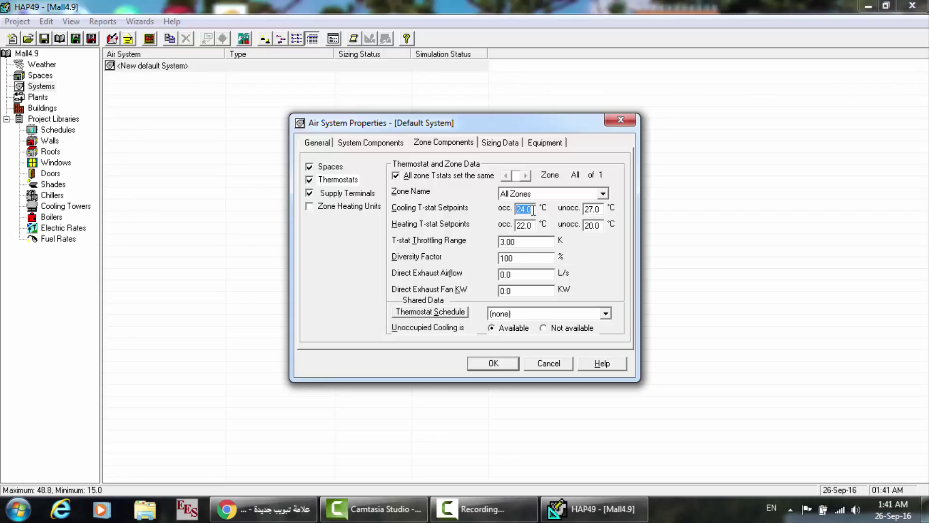
- Try a T-stat throttling range of 1 K, and return it to 3 K
double_click(523, 241)
text(1)
double_click(530, 208)
double_click(521, 242)
text(3)
double_click(528, 211)
- Set the T-stat throttling range for all zones to 1 K
double_click(525, 242)
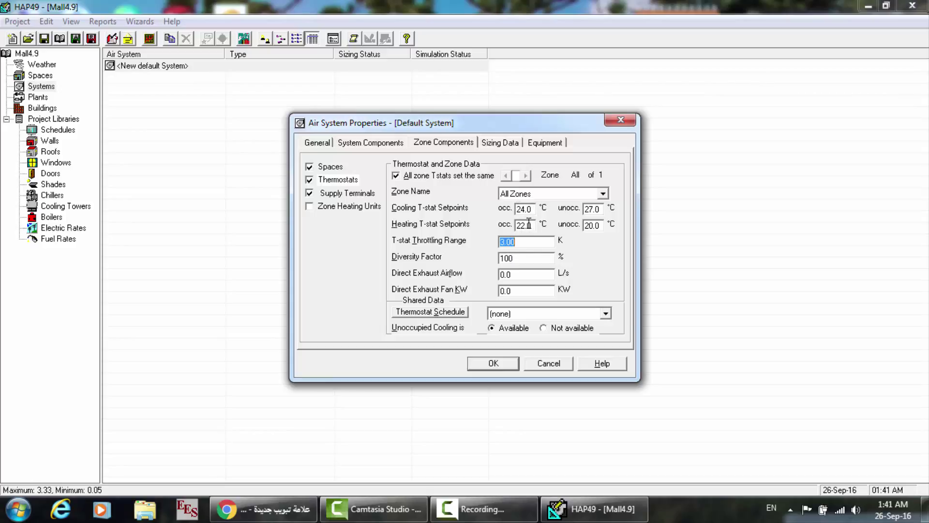
text(1)
click(595, 225)
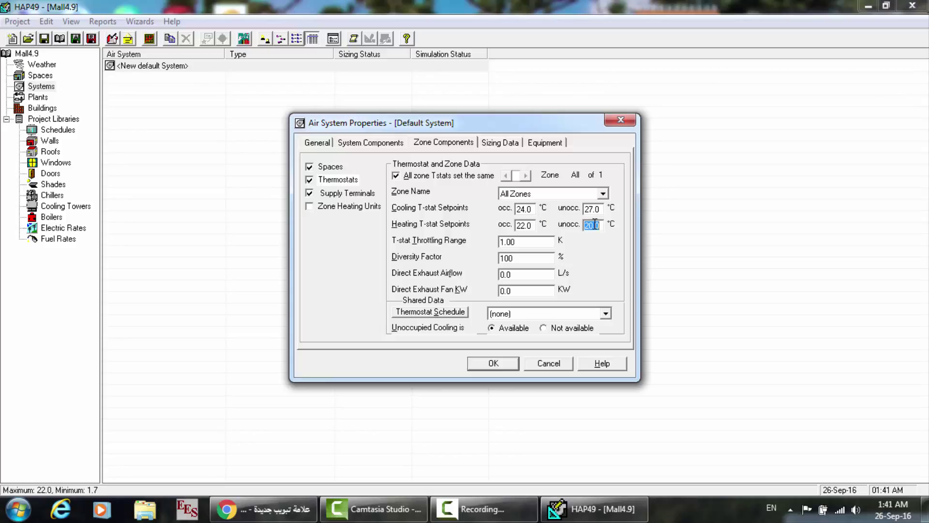
click(529, 254)
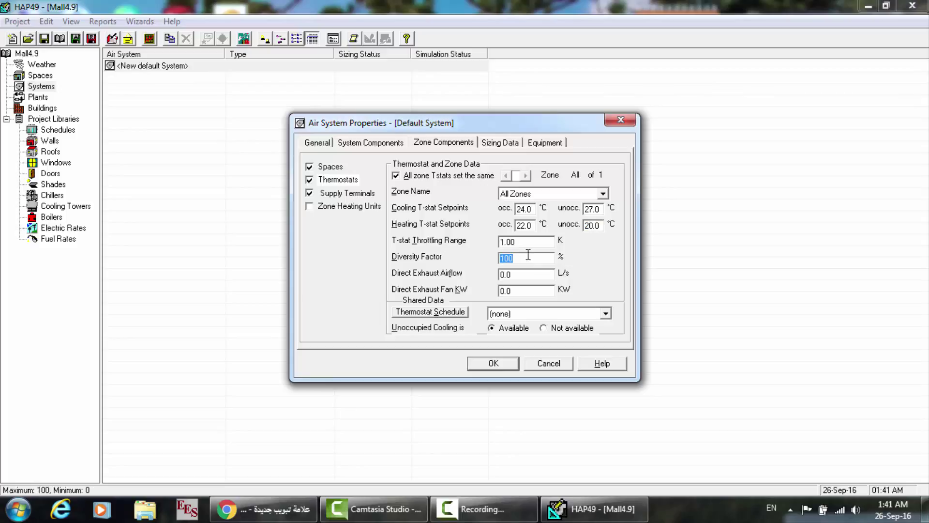
click(472, 520)
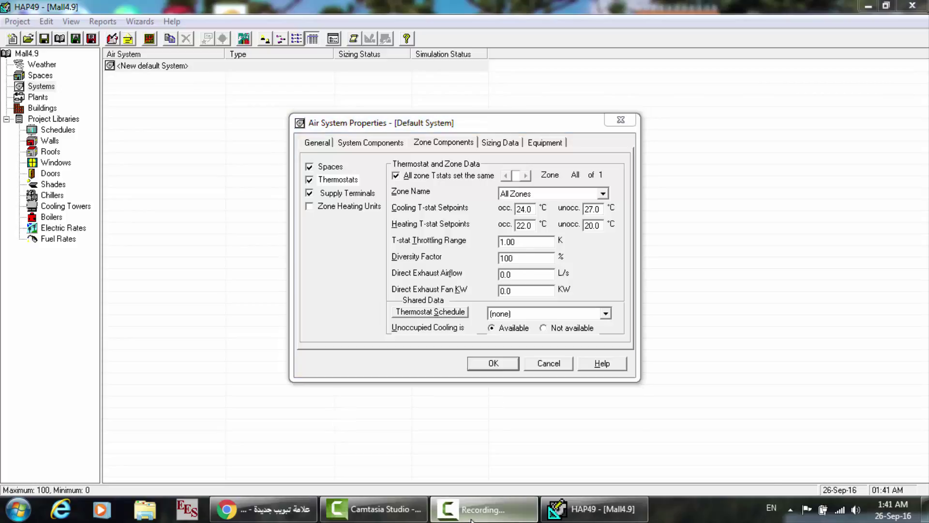
click(472, 519)
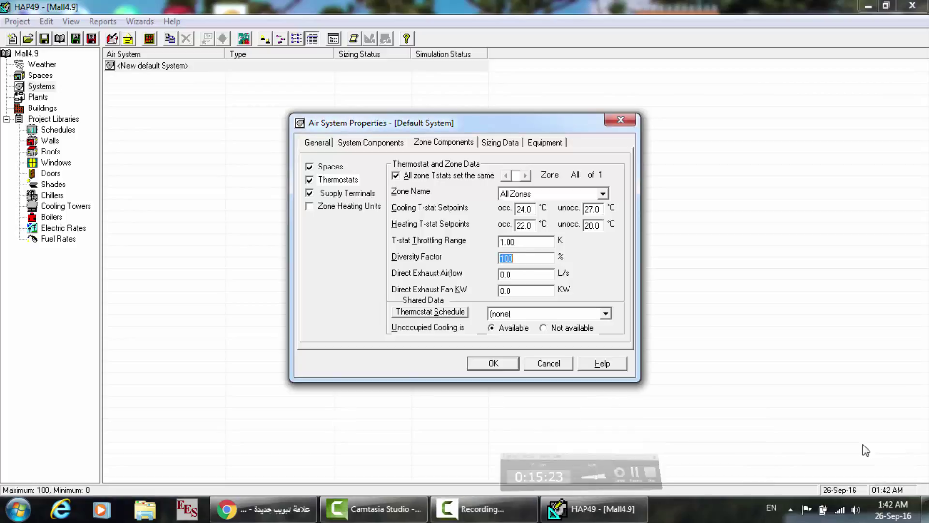
- Examine the T-stat throttling range in relation to the occupied cooling setpoint
click(523, 246)
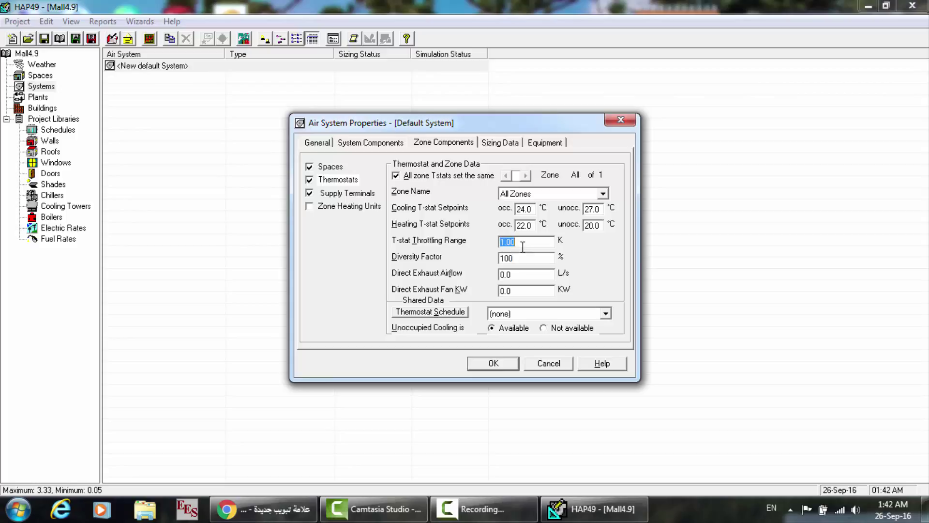
click(532, 209)
click(532, 241)
click(532, 210)
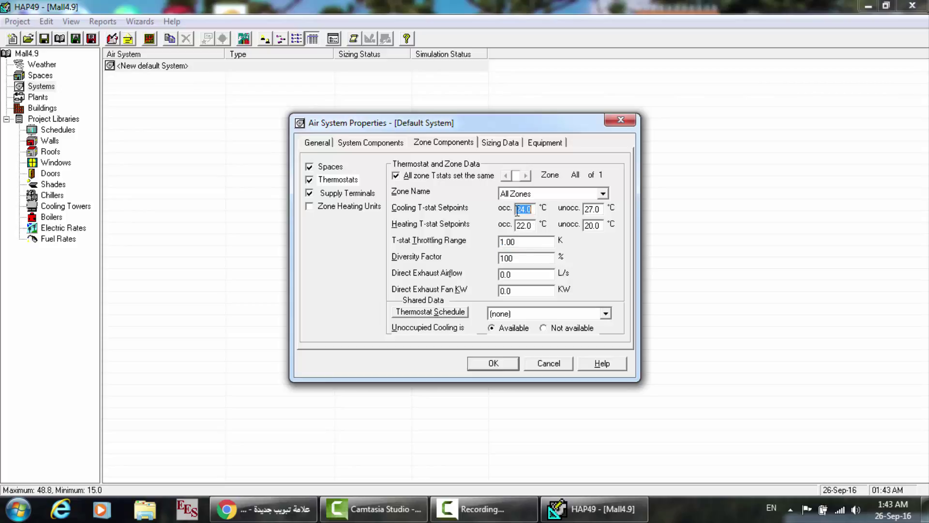
click(522, 242)
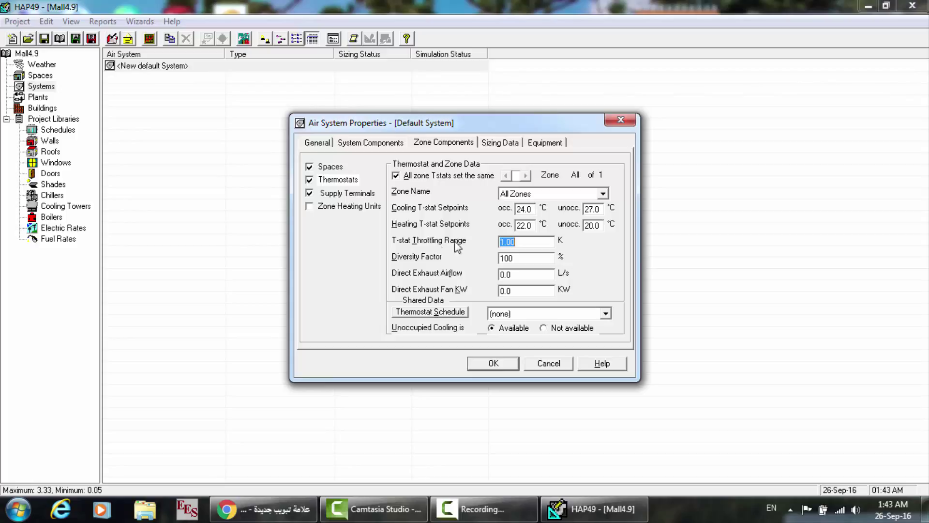
double_click(532, 209)
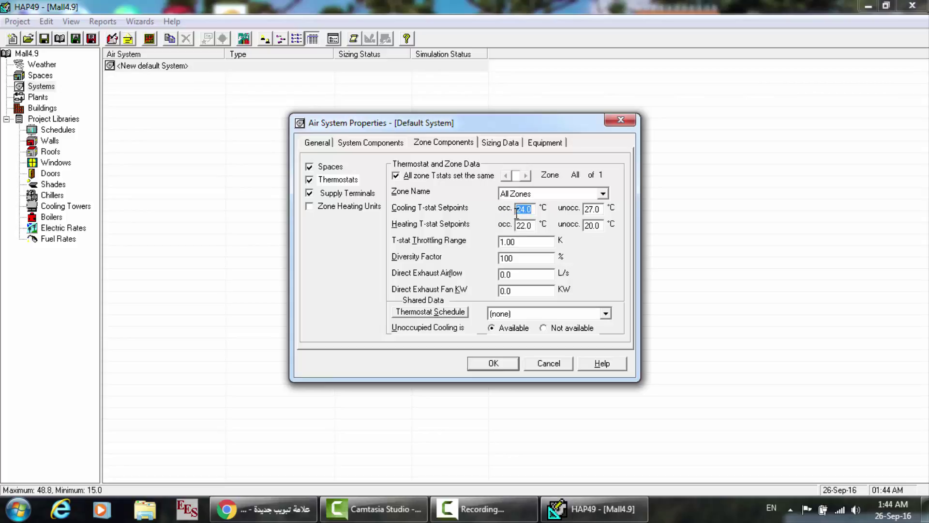
double_click(514, 243)
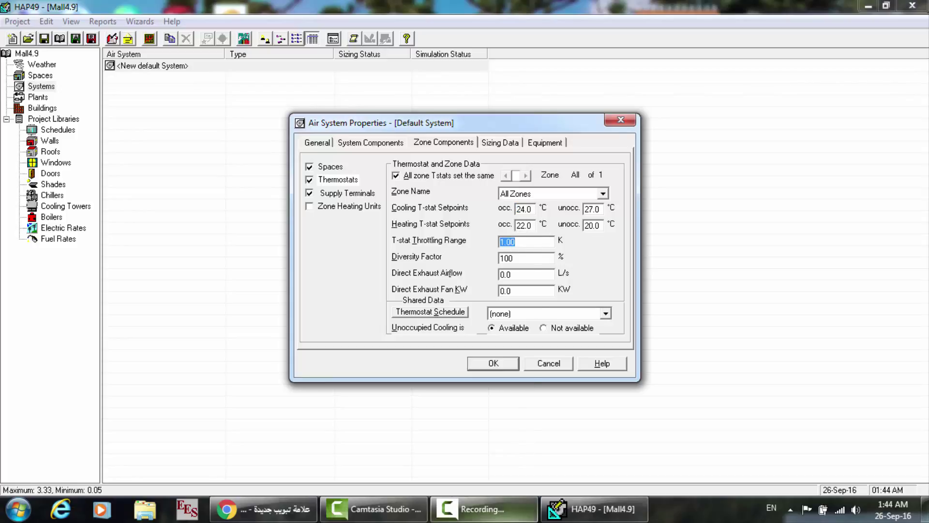
click(481, 508)
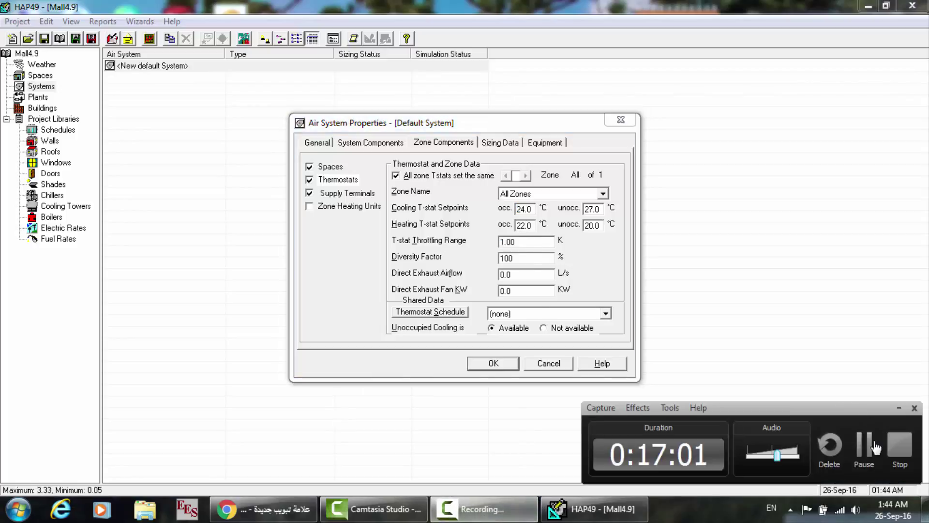
click(868, 438)
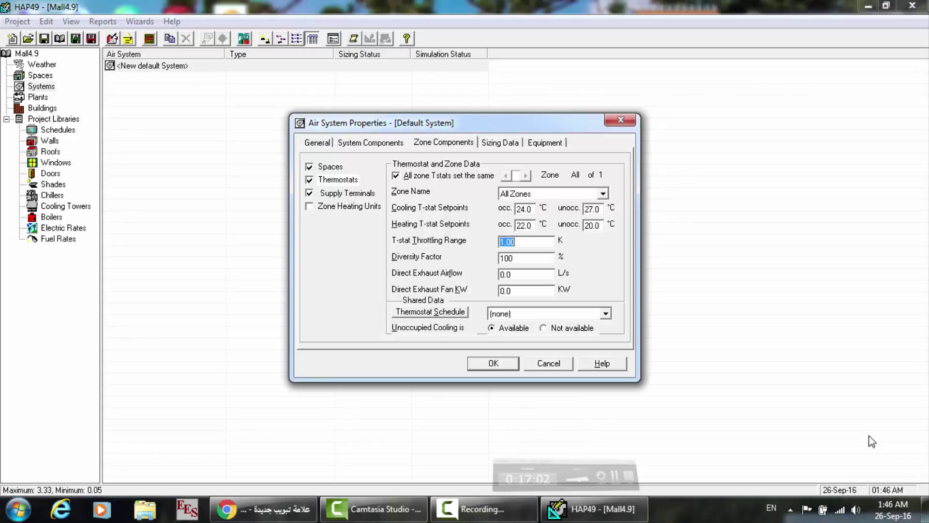
- Set the occupied cooling T-stat setpoint for all zones to 23 °C
double_click(533, 209)
text(23)
double_click(508, 242)
double_click(531, 209)
drag(532, 207, 510, 207)
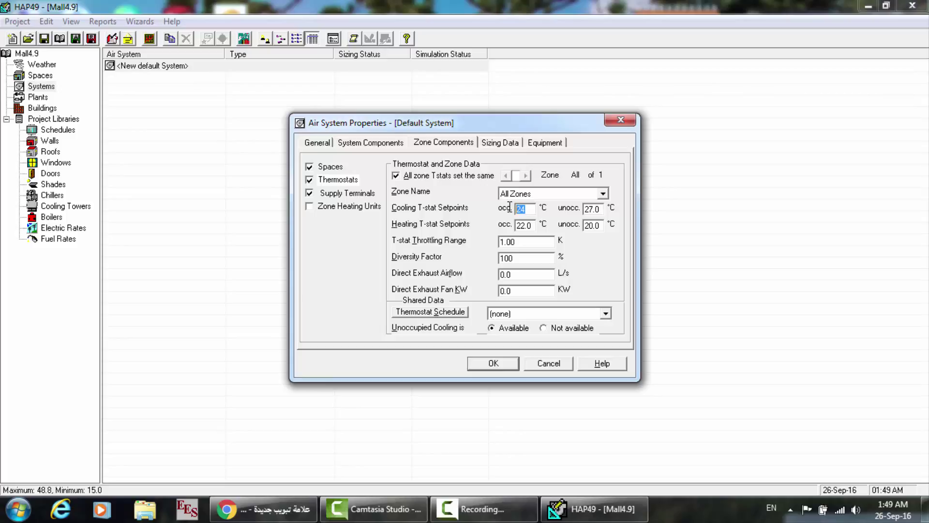
text(23)
click(523, 242)
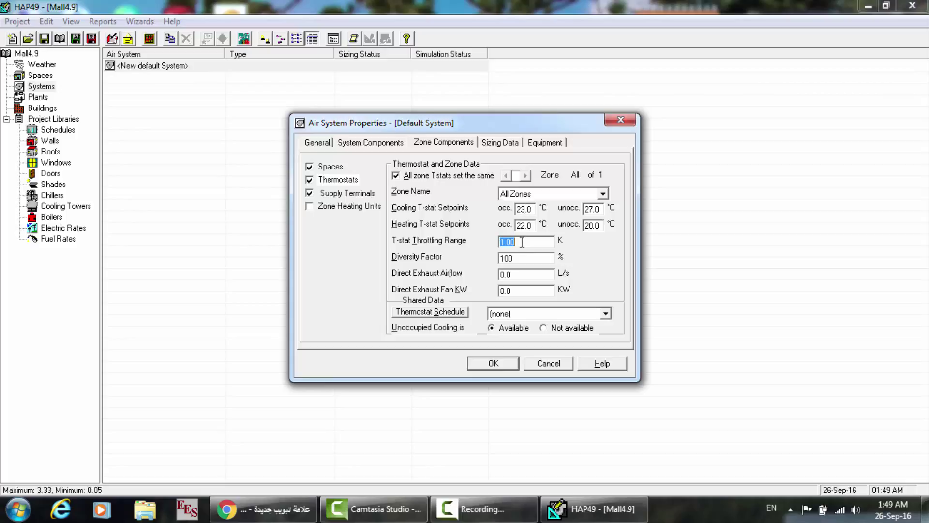
- Set the occupied cooling T-stat setpoint for all zones to 24 °C
click(532, 207)
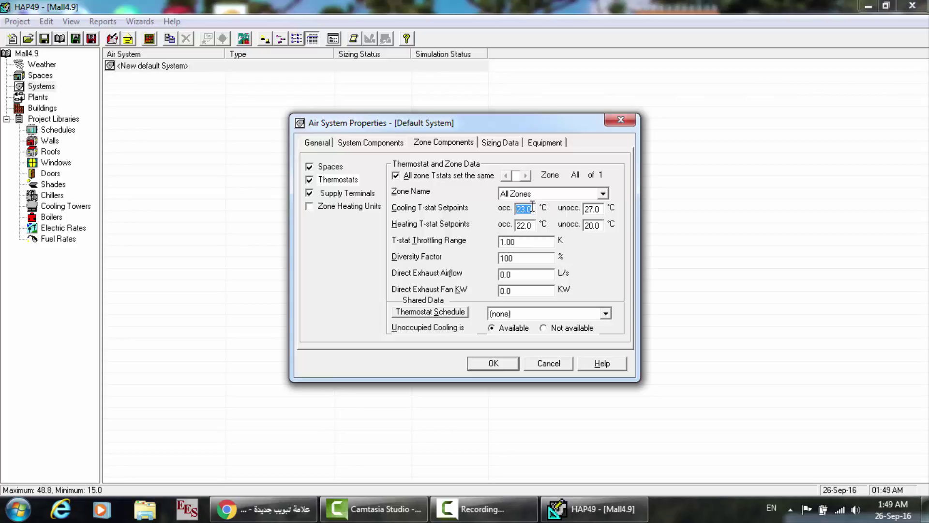
text(24)
click(523, 242)
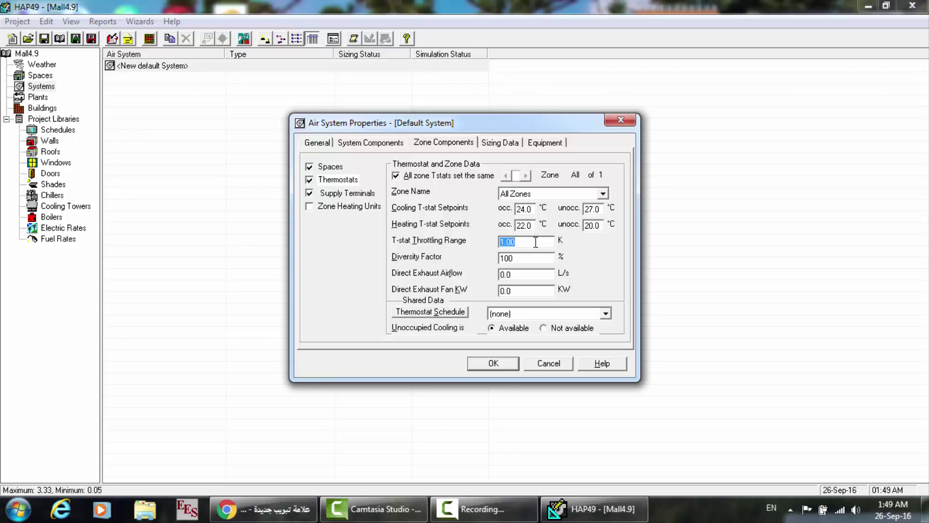
click(517, 255)
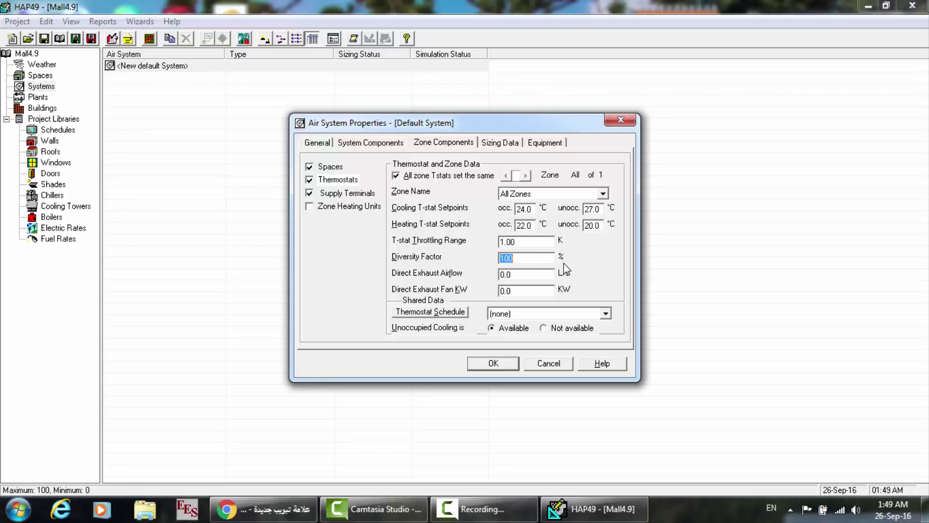
click(484, 508)
click(865, 445)
- Set the diversity factor for all zones to 50 %
click(524, 260)
drag(520, 258, 486, 256)
text(50)
key(BackSpace)
key(BackSpace)
text(50)
click(513, 275)
click(512, 275)
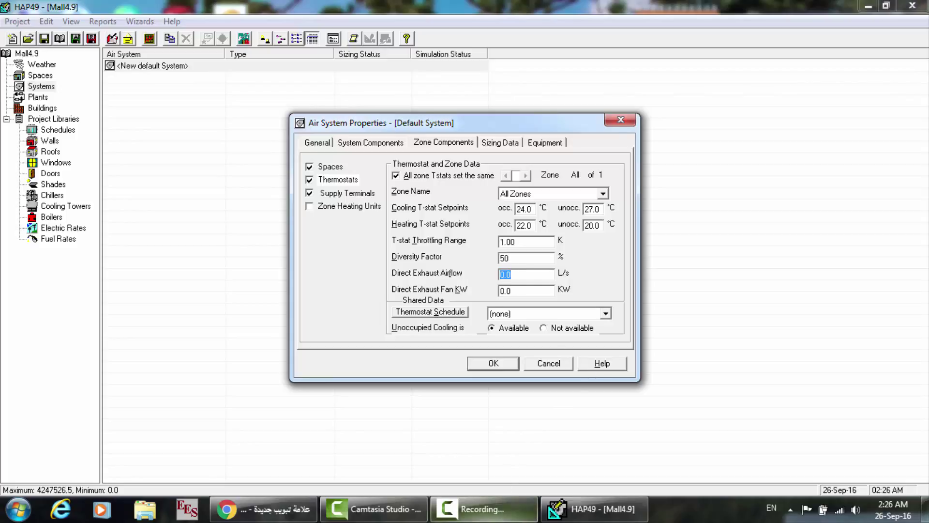
click(479, 508)
click(864, 448)
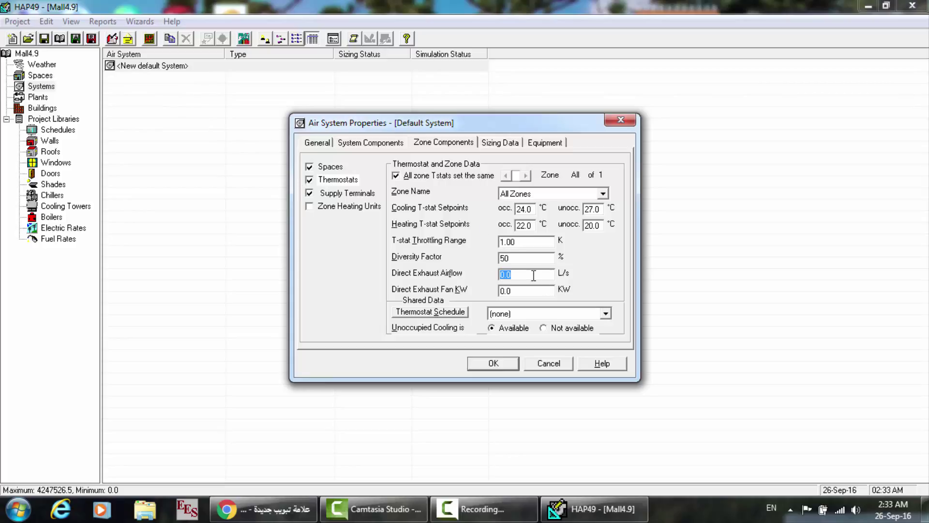
- Set the direct exhaust airflow for all zones to 20 L/s
text(20)
key(BackSpace)
key(BackSpace)
text(20)
click(483, 516)
- Set the direct exhaust fan power to 1 kW and turn off identical T-stat settings for all zones
click(516, 292)
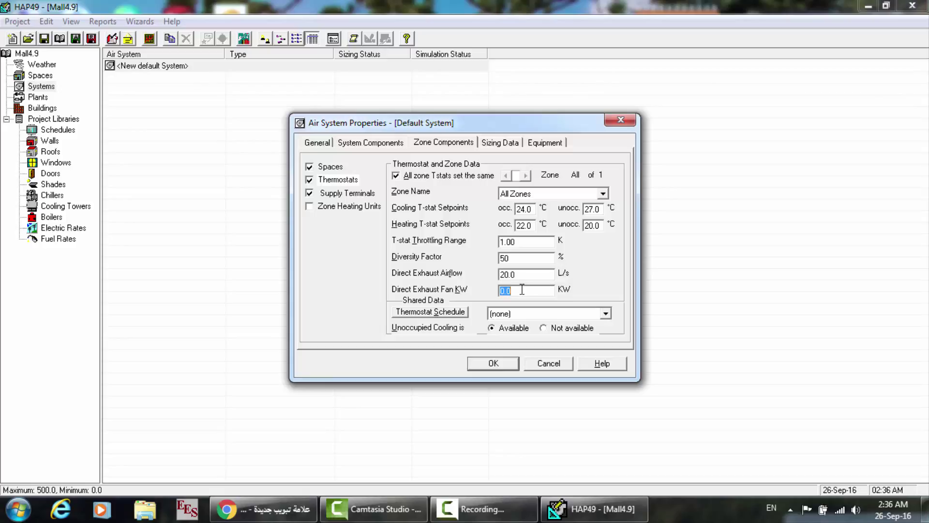
text(1)
click(398, 177)
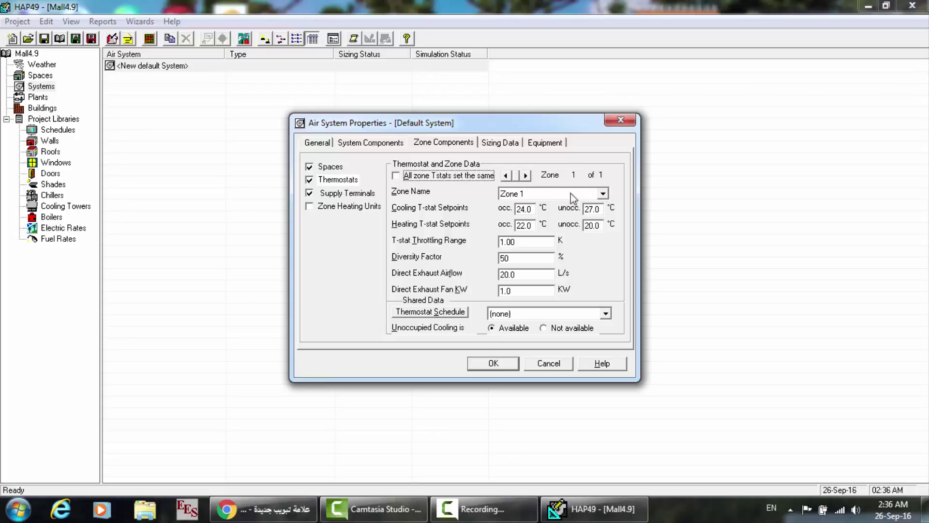
- Change the air system type to VAV with 3 zones and return to the zone thermostat data
click(317, 142)
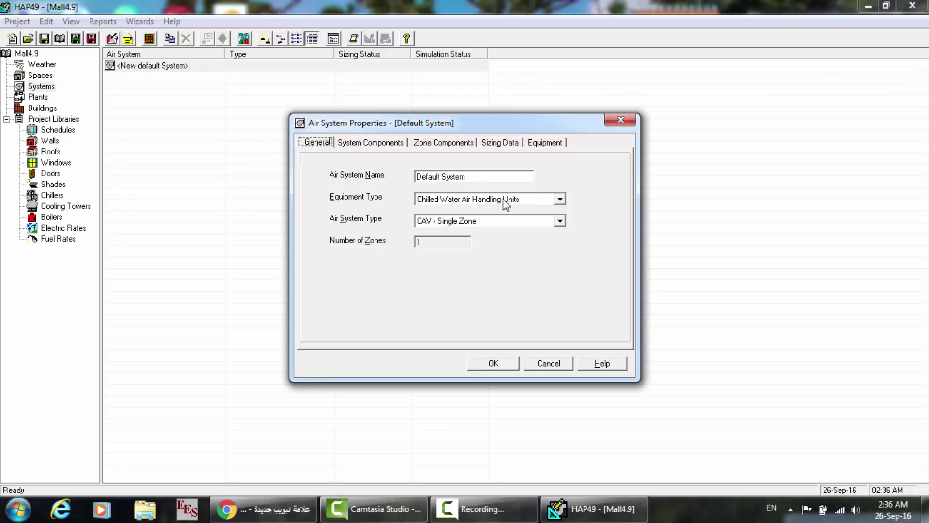
click(560, 221)
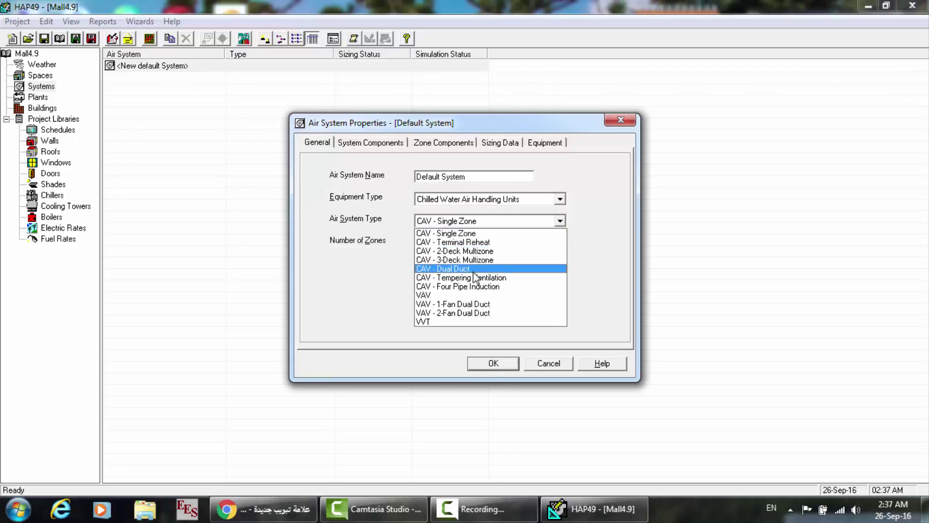
click(459, 296)
click(430, 240)
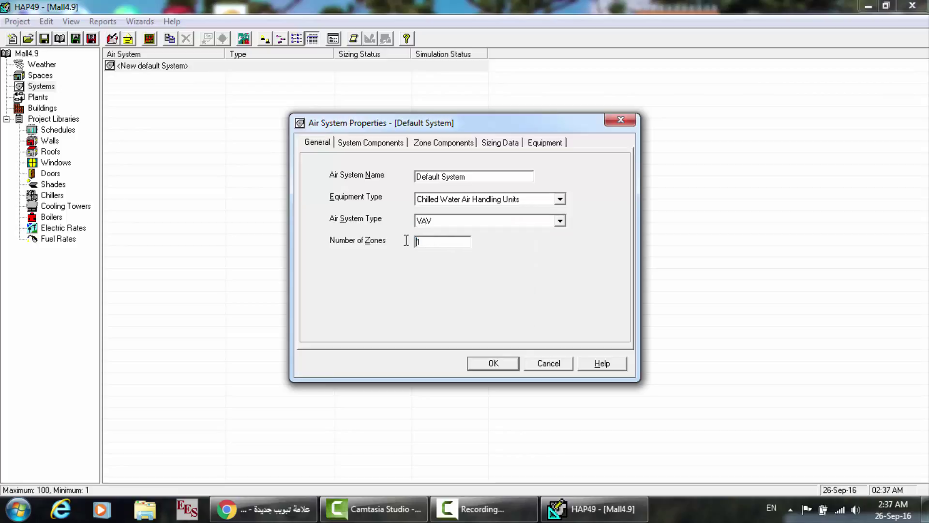
key(BackSpace)
text(3)
click(422, 142)
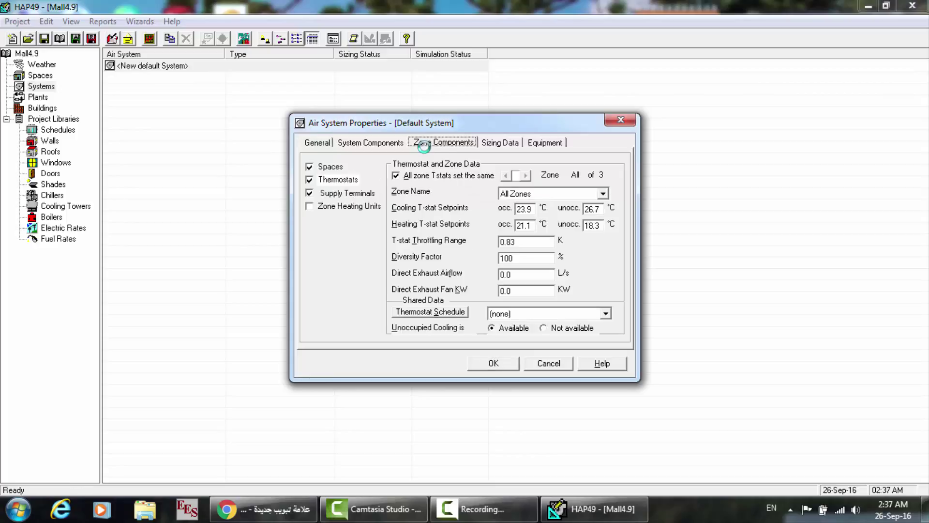
- Remove 001-GF-office and 002-GF-Guard station from the Zone 1 space assignments
click(332, 167)
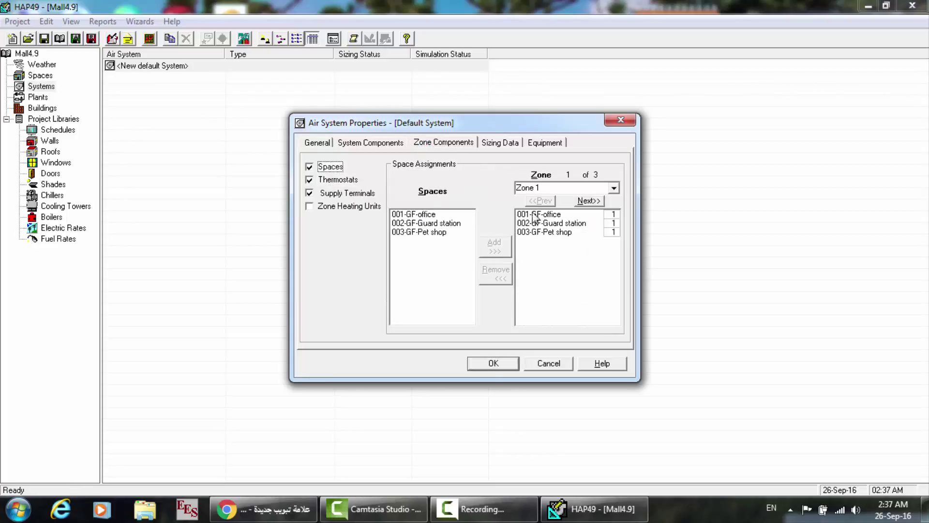
click(539, 215)
double_click(538, 216)
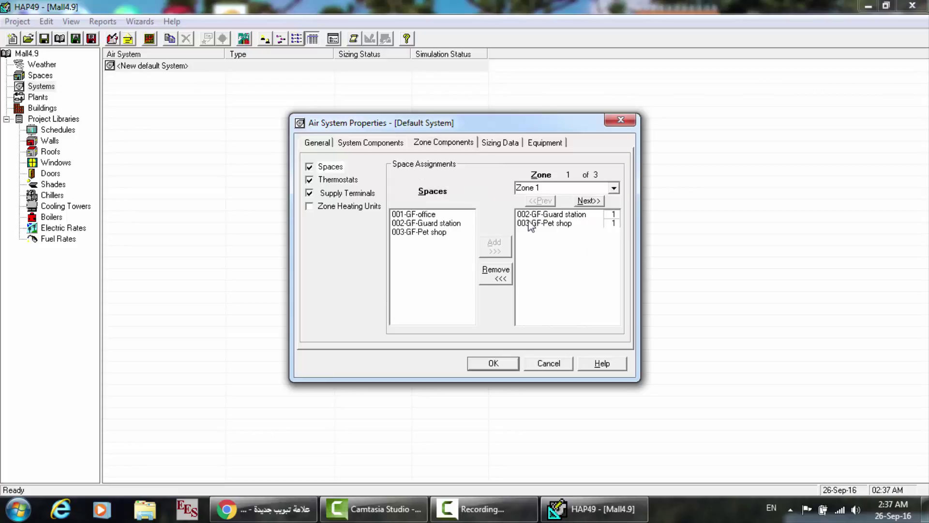
double_click(545, 215)
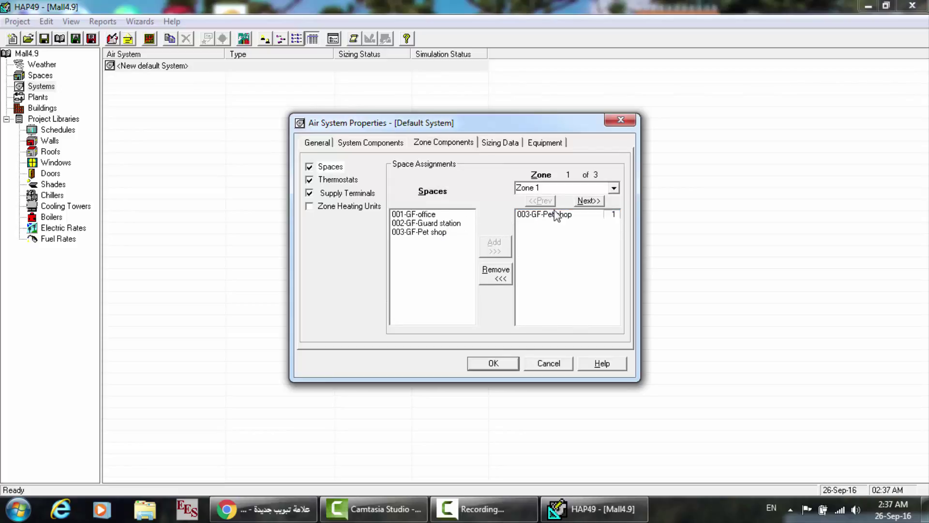
- Assign the space 002-GF-Guard station to Zone 2
click(607, 188)
click(613, 188)
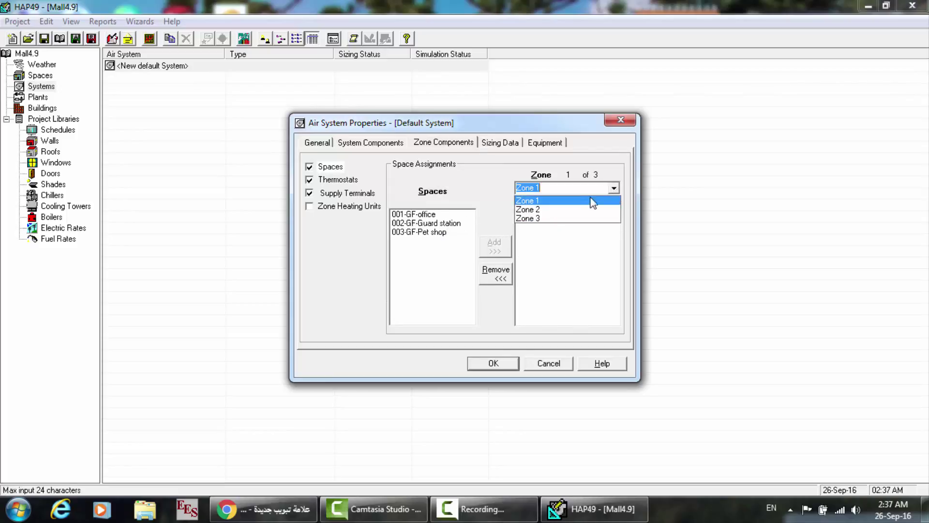
click(566, 213)
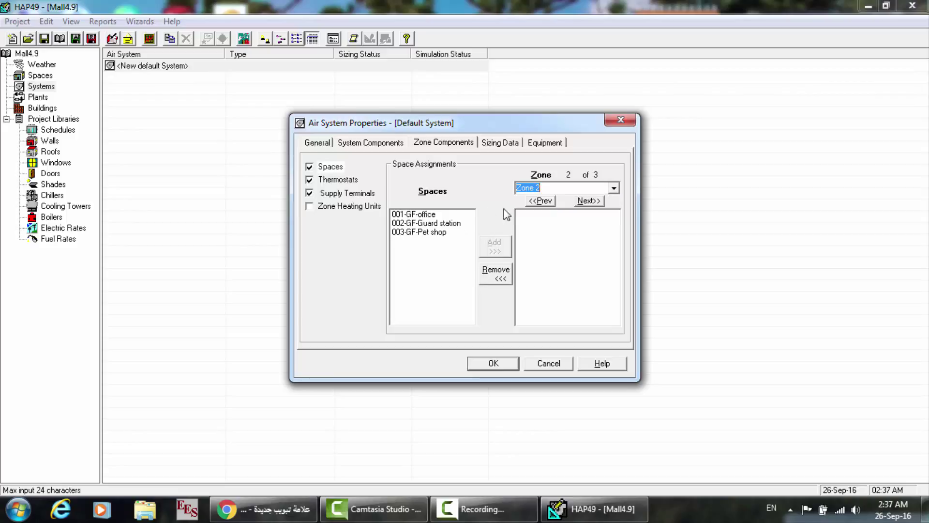
double_click(432, 224)
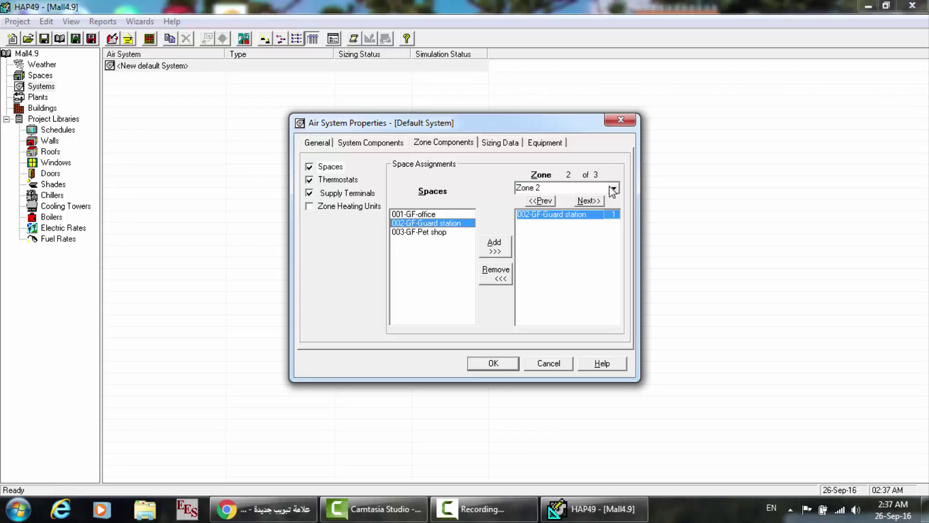
- Assign the space 003-GF-Pet shop to Zone 3
click(605, 190)
click(557, 218)
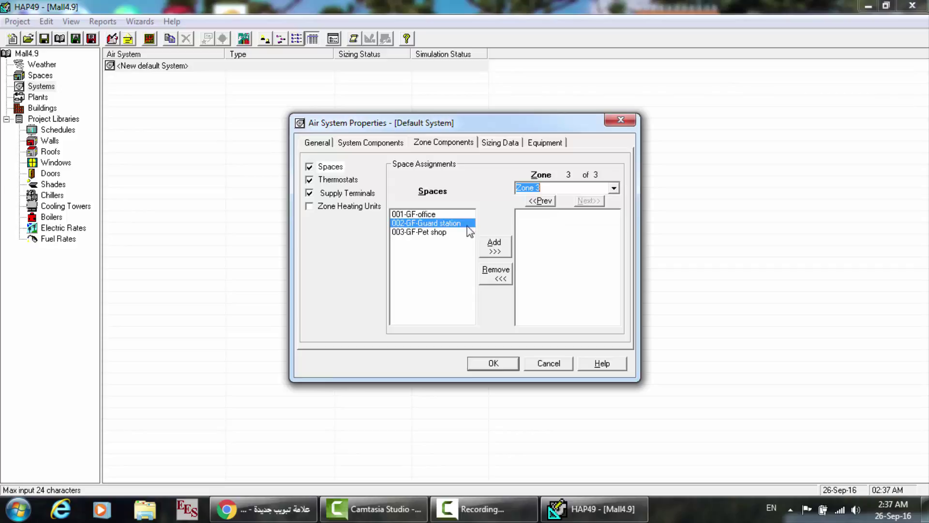
double_click(442, 233)
click(429, 216)
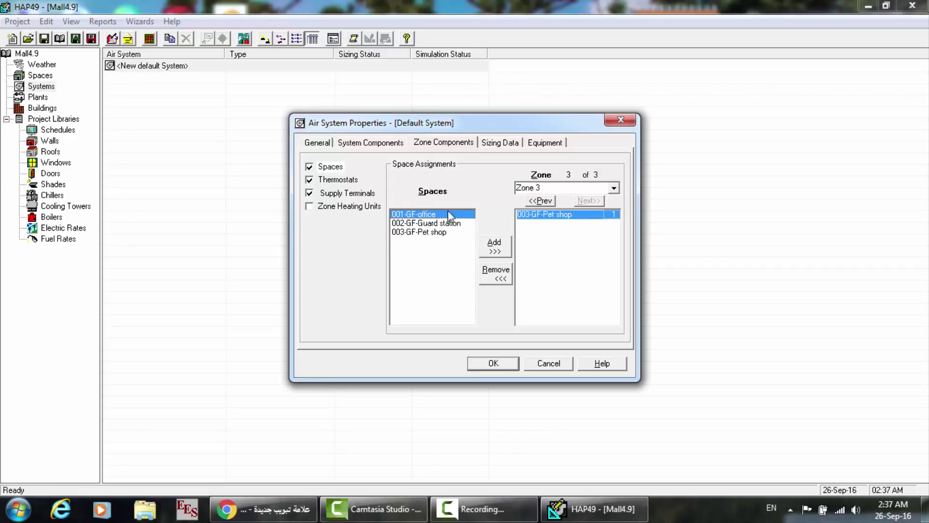
- Review which spaces are assigned to each of the three zones
click(613, 189)
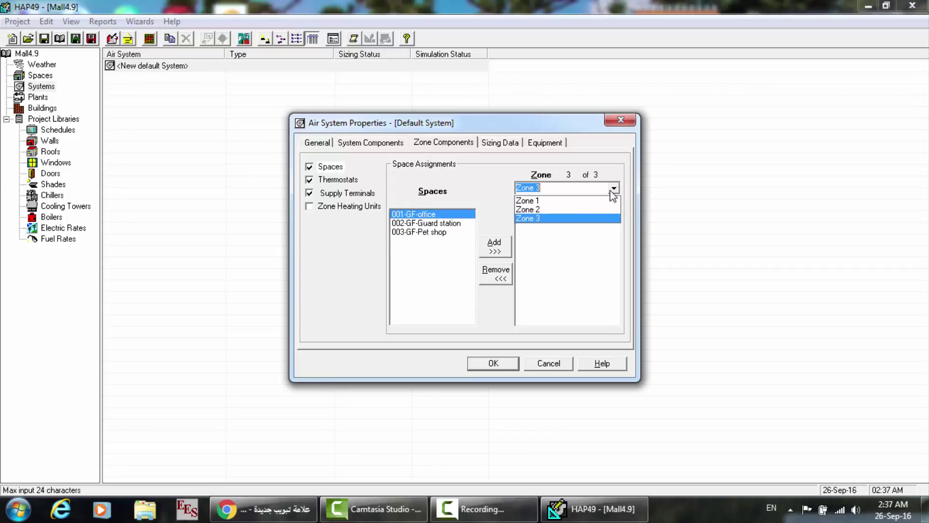
key(Up)
key(Up)
key(Return)
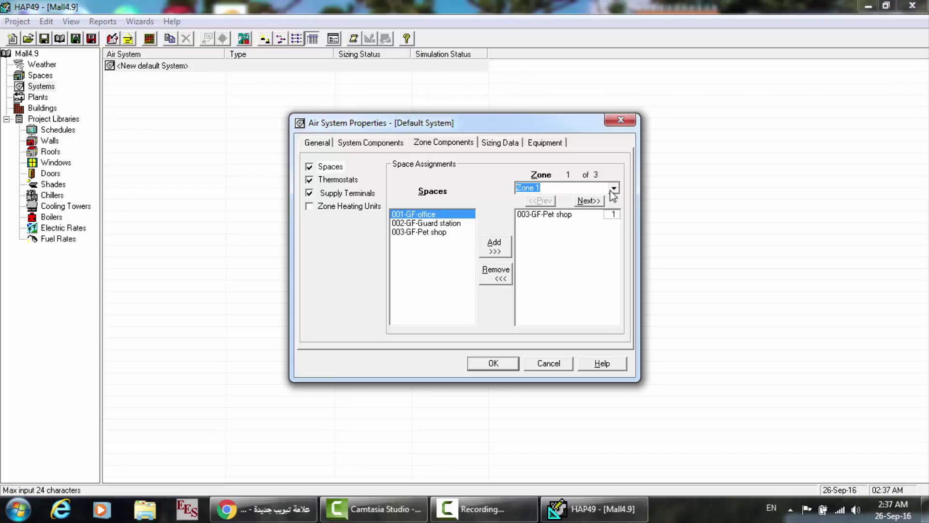
key(Down)
key(Down)
key(Up)
key(Down)
key(Up)
key(Down)
- Replace 003-GF-Pet shop with 001-GF-office in Zone 3 and compare the assignment with Zone 1
double_click(539, 217)
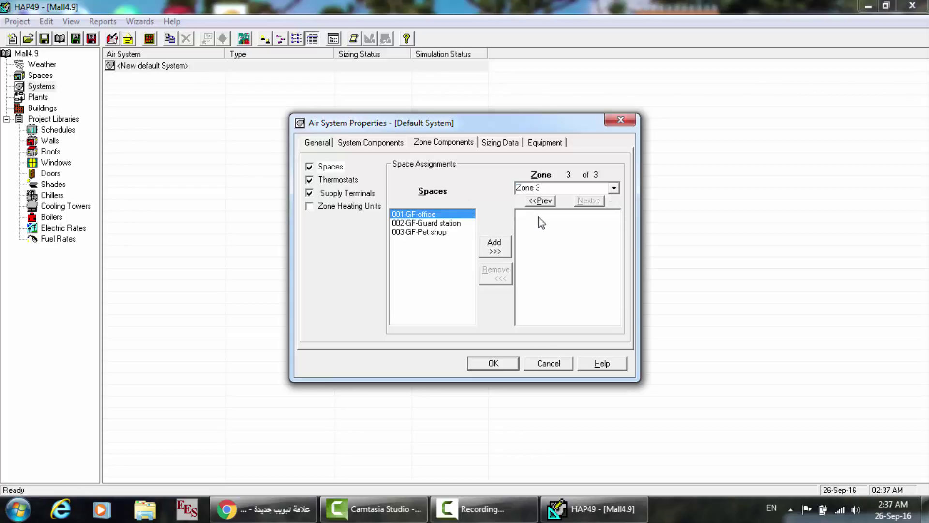
double_click(438, 215)
click(613, 189)
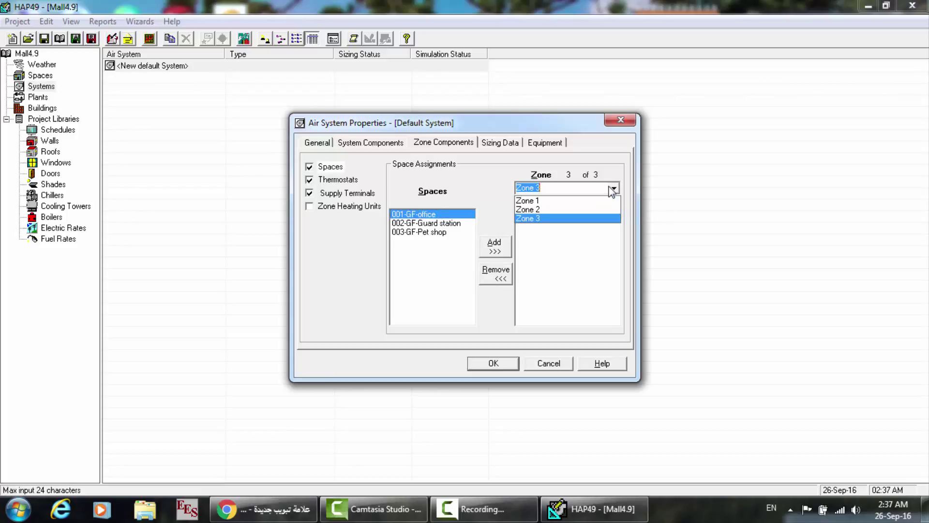
key(Up)
key(Up)
key(Return)
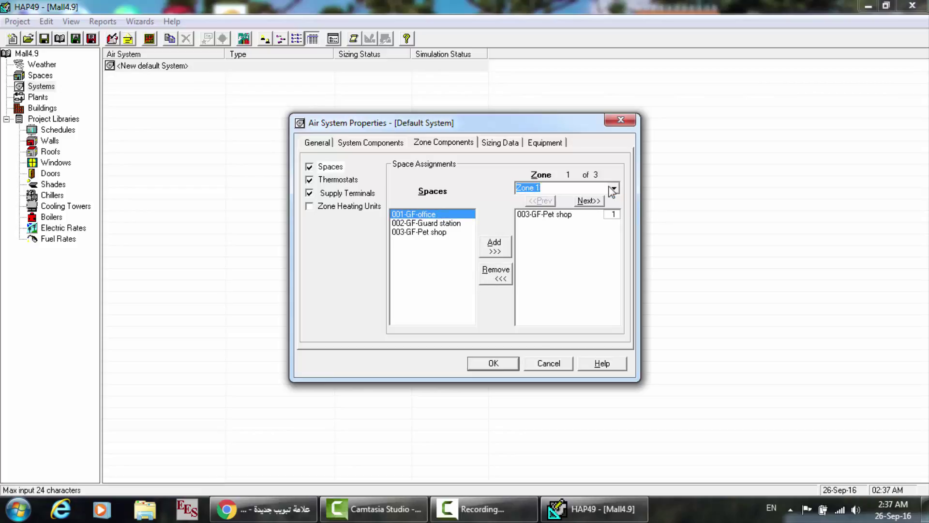
key(Down)
key(Down)
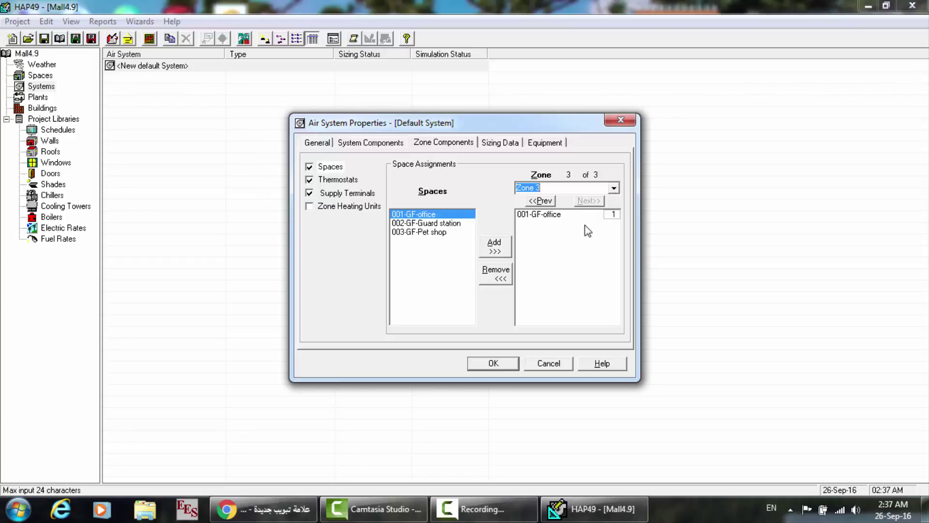
- Turn off identical T-stat settings for all zones and go through the thermostat data of Zones 2 and 3
click(333, 182)
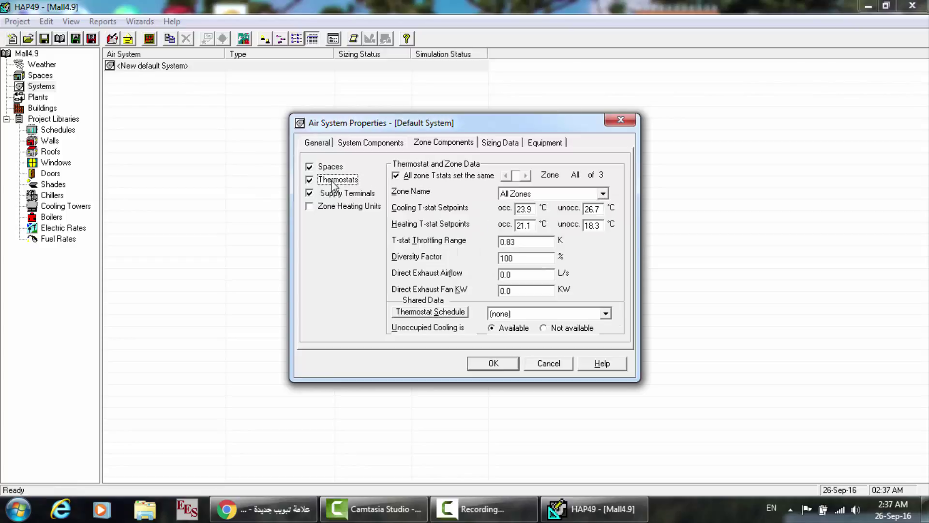
click(396, 175)
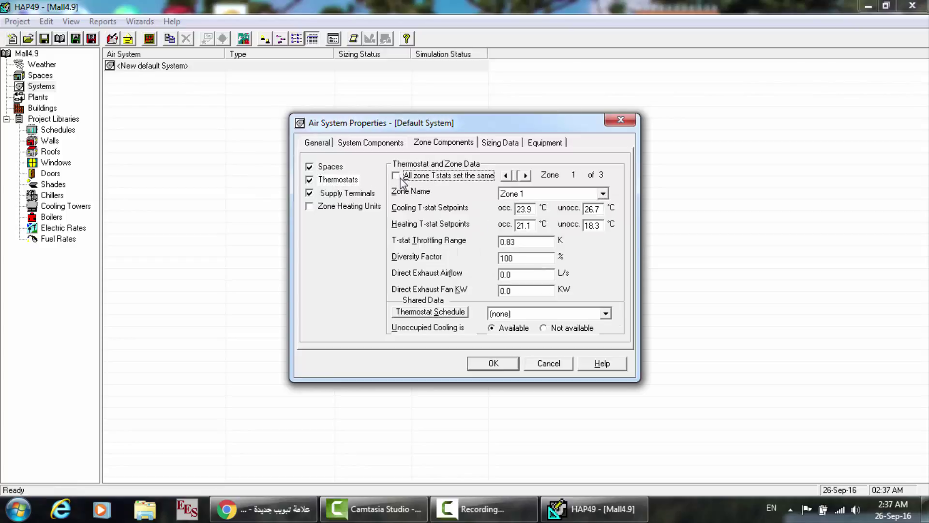
click(603, 194)
click(536, 216)
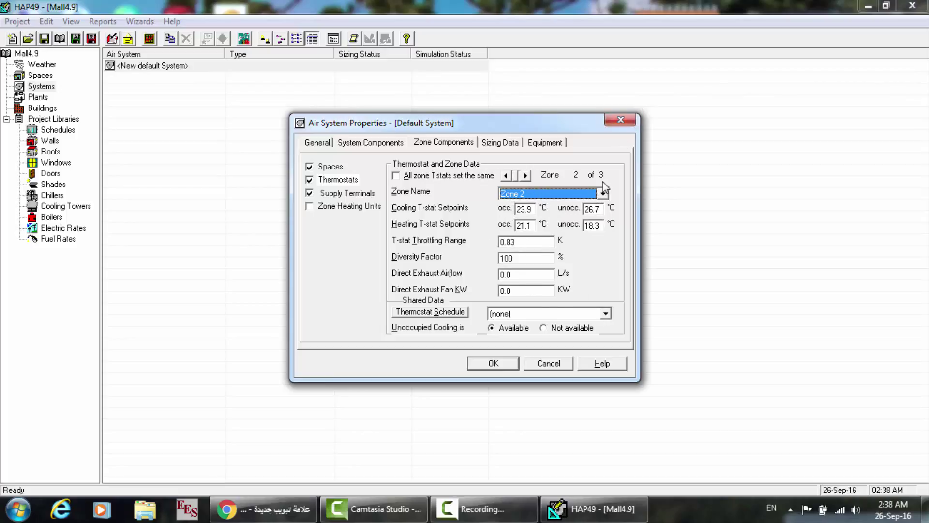
click(603, 194)
click(536, 224)
click(523, 258)
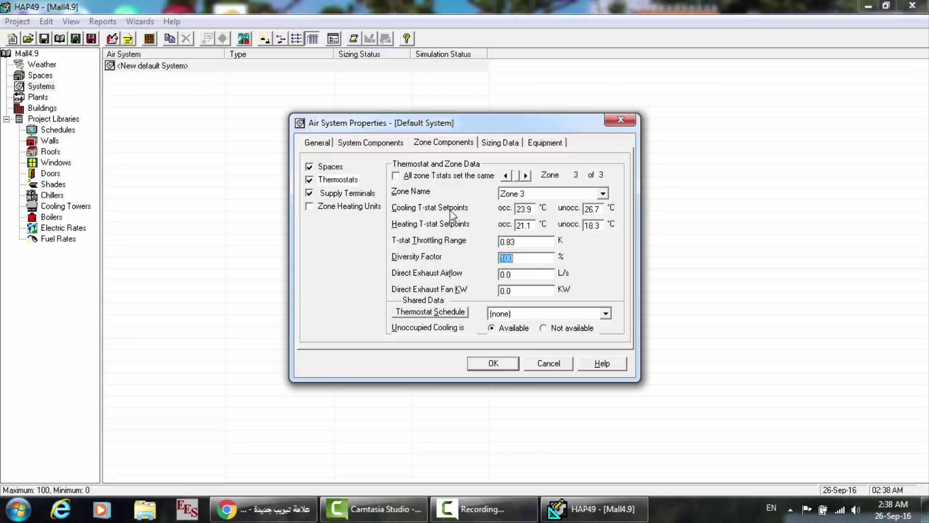
- Change the air system type to CAV - Single Zone
click(336, 167)
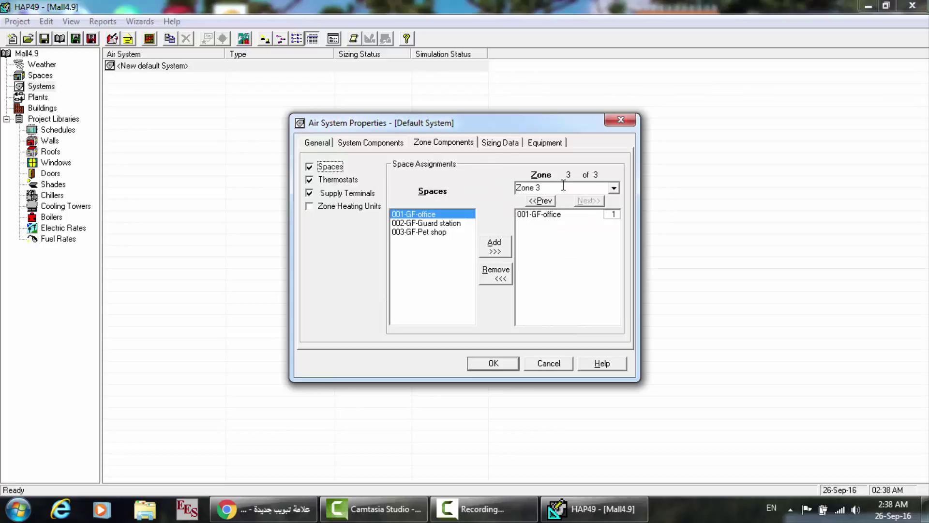
click(321, 145)
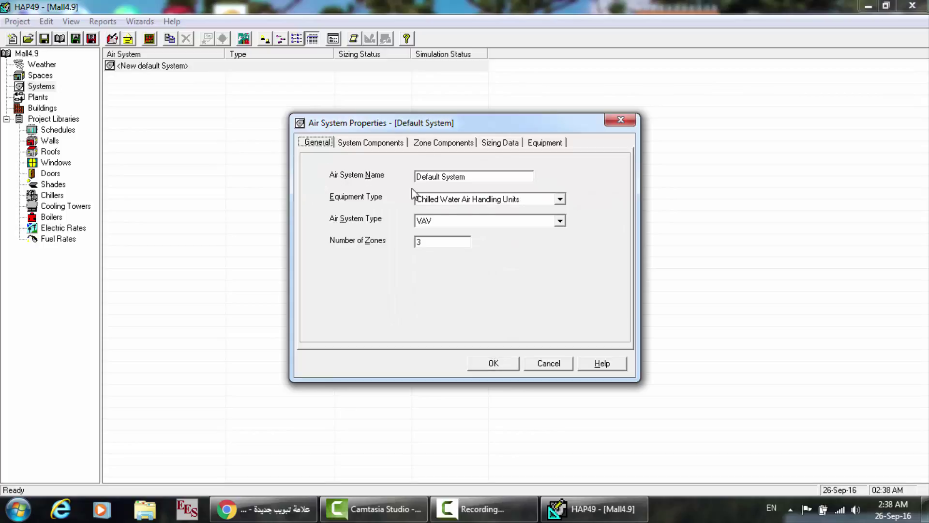
click(559, 220)
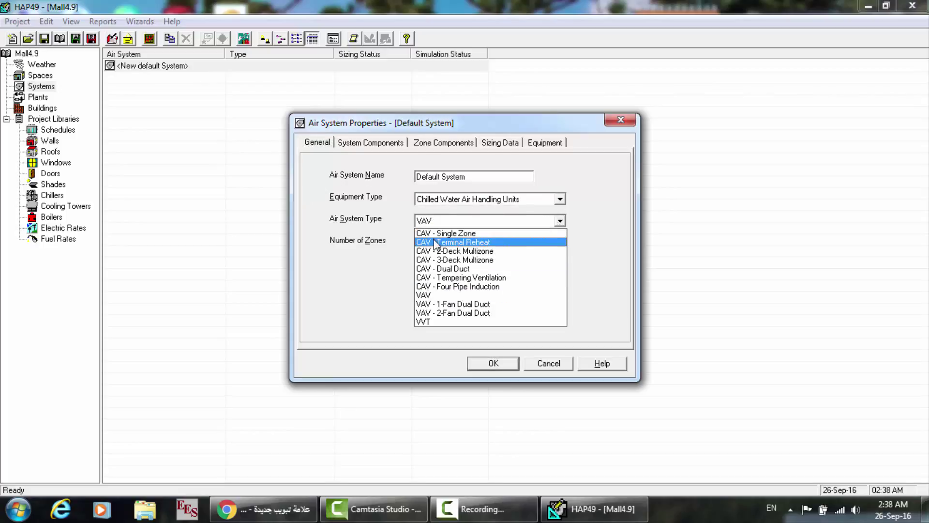
click(438, 234)
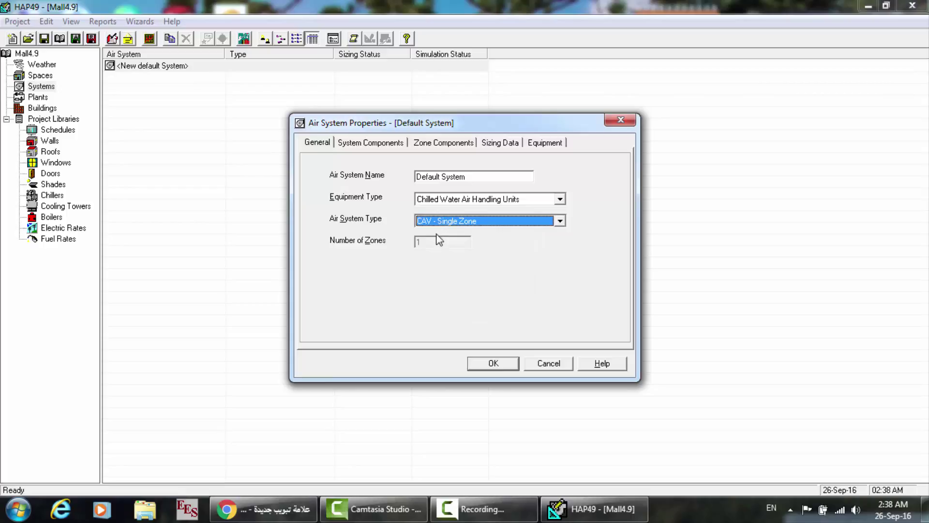
- Add the spaces 002-GF-Guard station and 001-GF-office to Zone 1
click(445, 144)
click(326, 180)
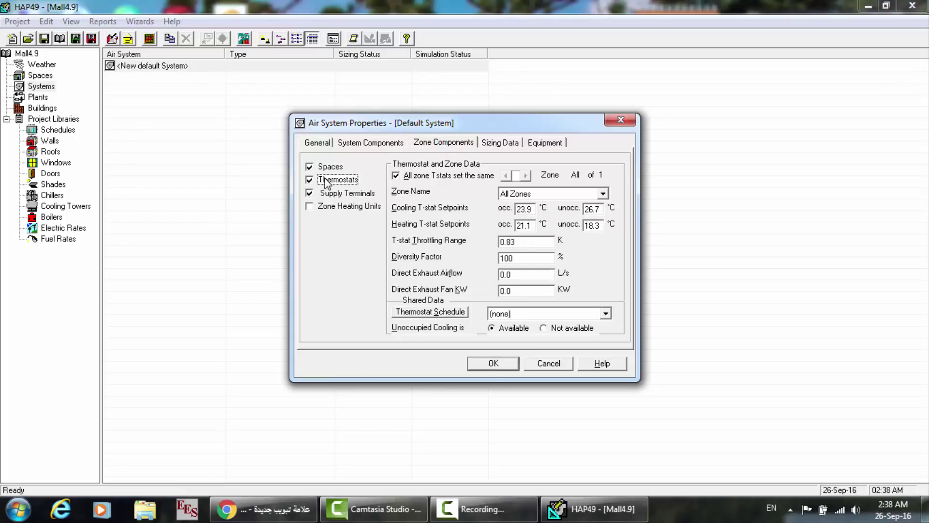
click(327, 167)
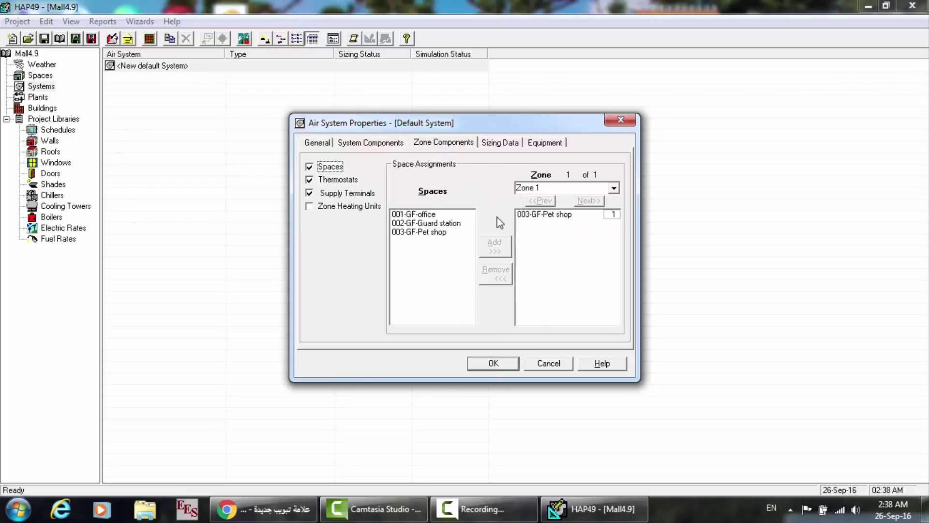
click(612, 190)
click(582, 200)
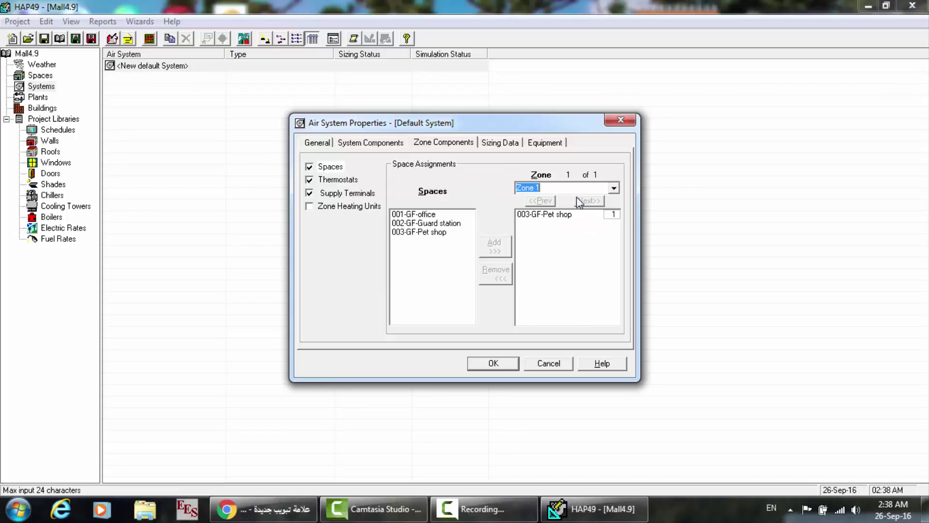
double_click(443, 223)
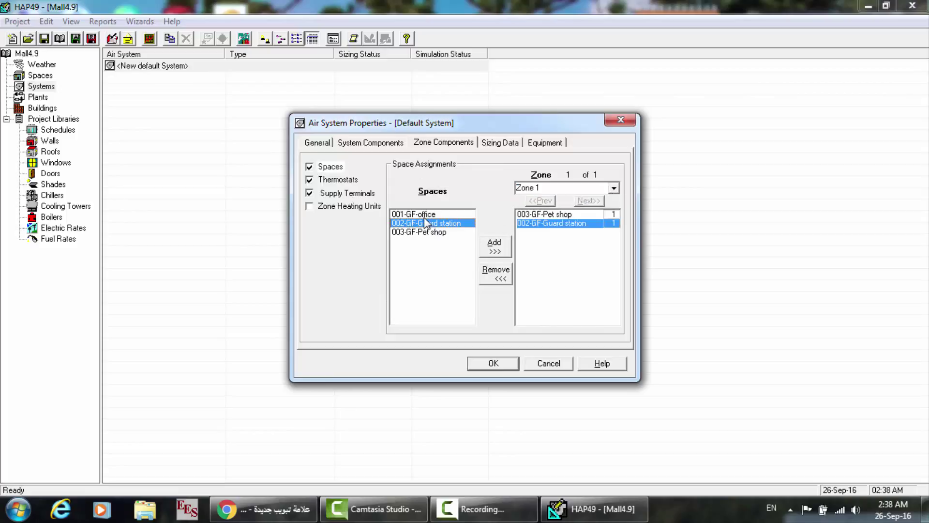
double_click(419, 214)
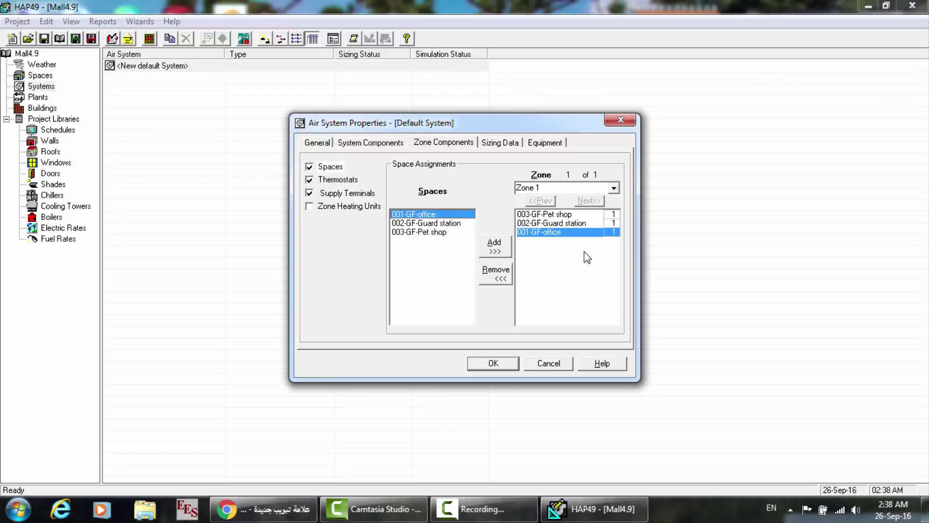
- Return to the thermostat data, keep all zone T-stats set the same, and set the throttling range to 1 K
click(328, 182)
click(399, 177)
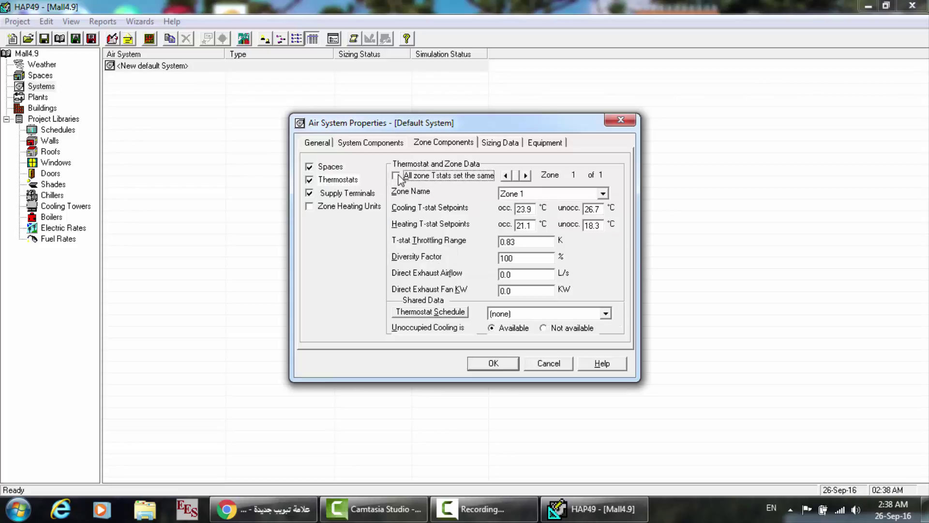
click(396, 176)
click(569, 194)
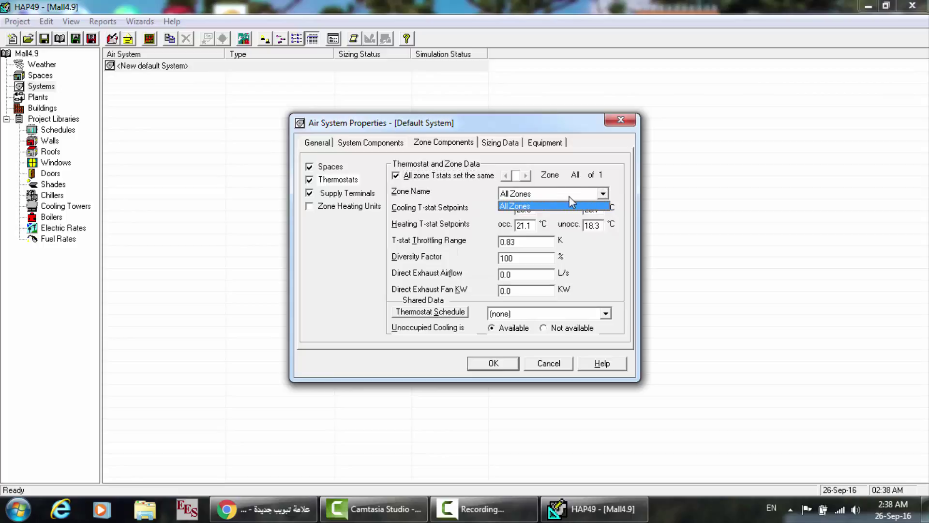
click(564, 164)
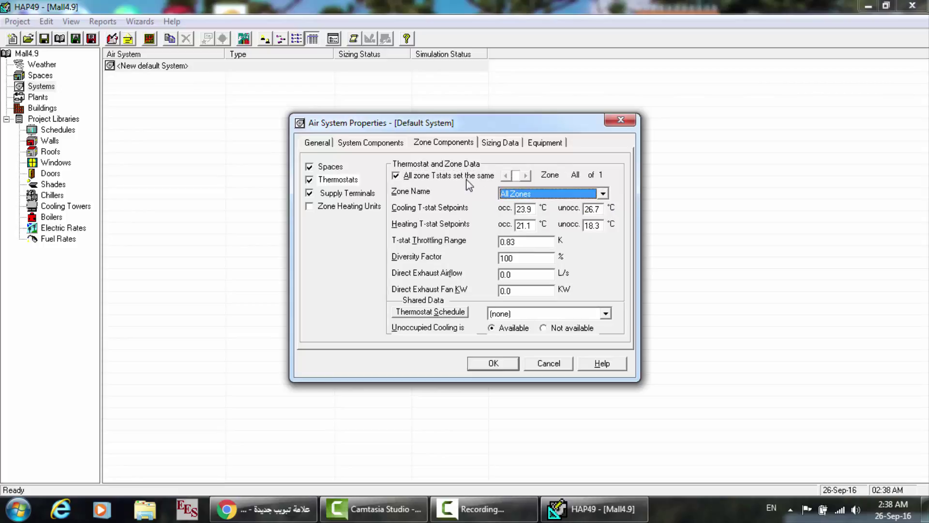
click(518, 247)
text(1)
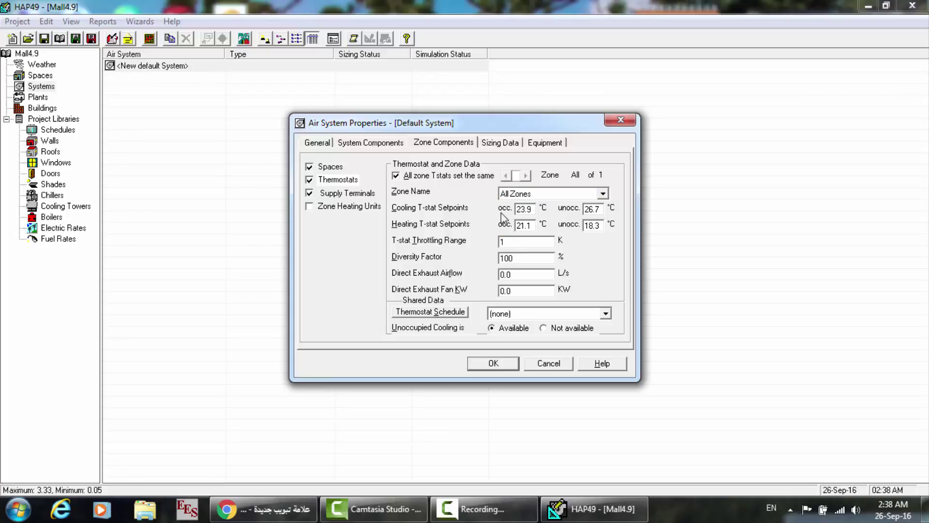
- Set the cooling T-stat setpoints for all zones to 24 °C occupied and 27 °C unoccupied
click(530, 209)
text(24)
click(596, 211)
text(7)
click(598, 226)
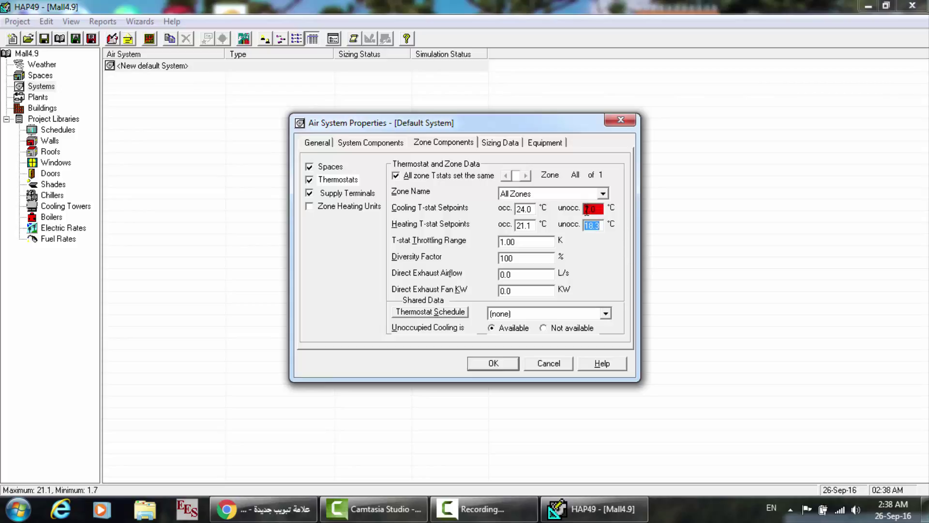
click(587, 210)
key(BackSpace)
text(27)
- Set the heating T-stat setpoints for all zones to 22 °C occupied and 18 °C unoccupied
click(534, 224)
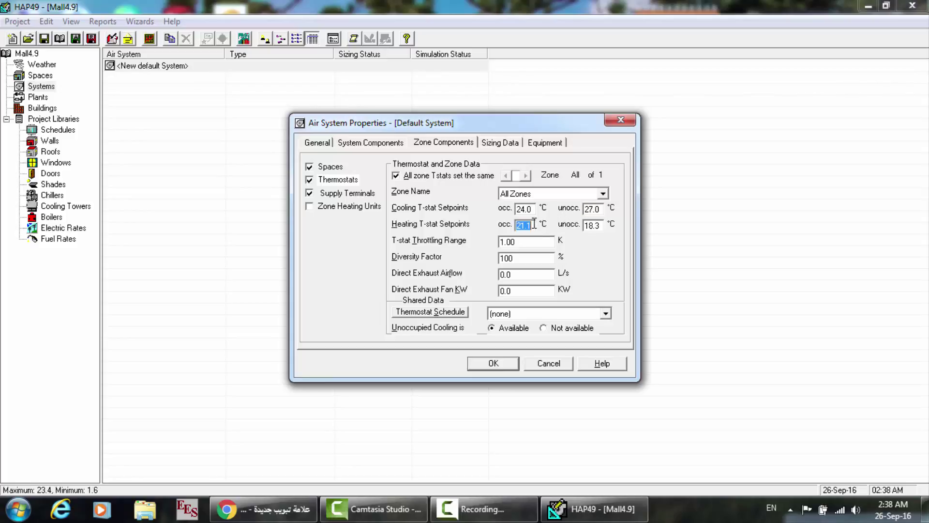
text(22)
click(595, 226)
text(18)
- Set the diversity factor for all zones to 50 %
click(530, 259)
text(50)
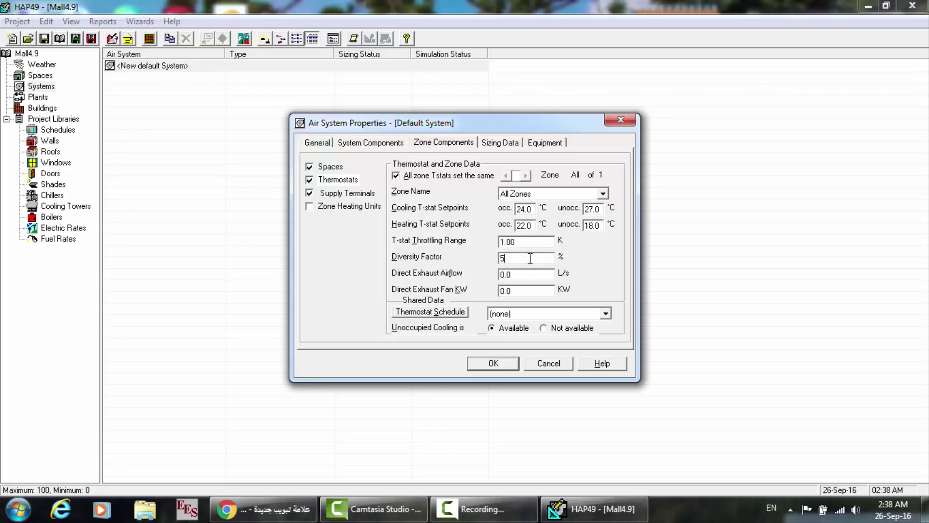
click(525, 274)
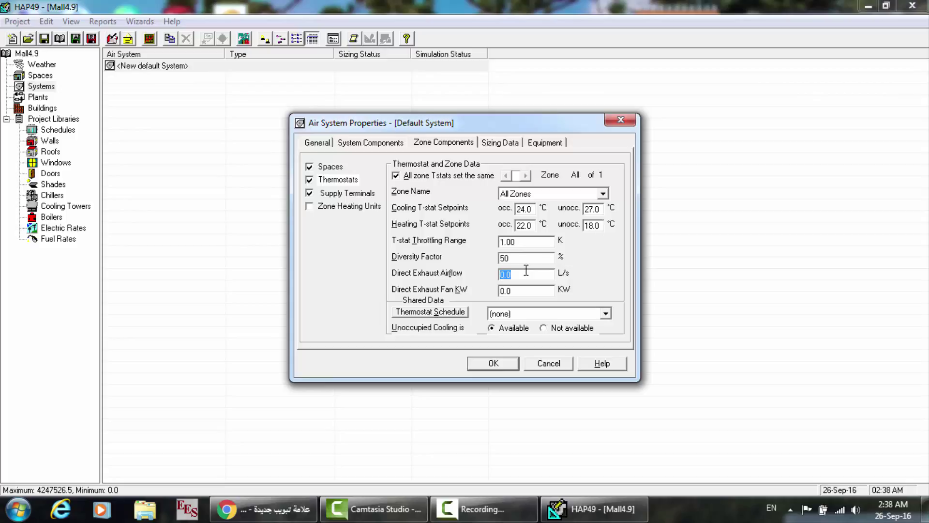
- Set the direct exhaust airflow for all zones to 5 L/s
text(20)
key(BackSpace)
key(BackSpace)
text(2)
key(BackSpace)
text(5)
- Set the direct exhaust fan power to 2 kW and assign the F/T schedule as the thermostat schedule
click(532, 291)
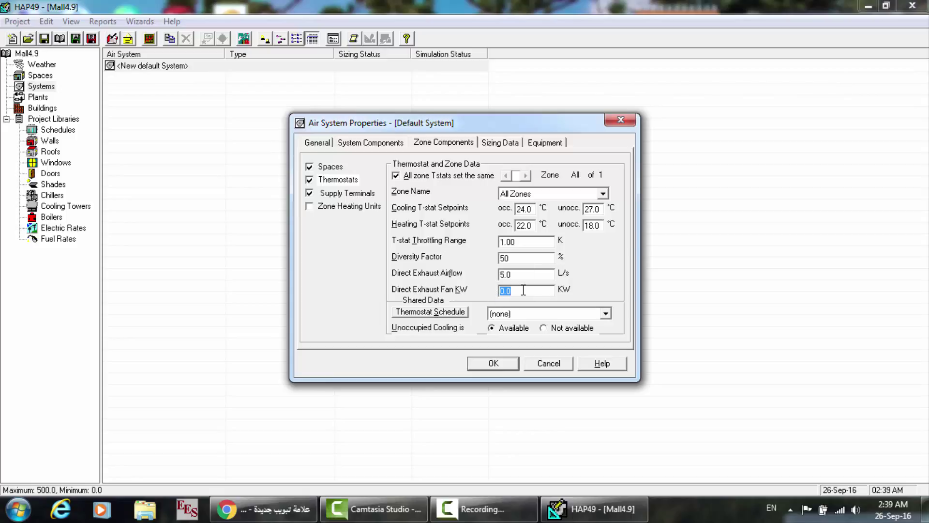
text(2)
click(606, 314)
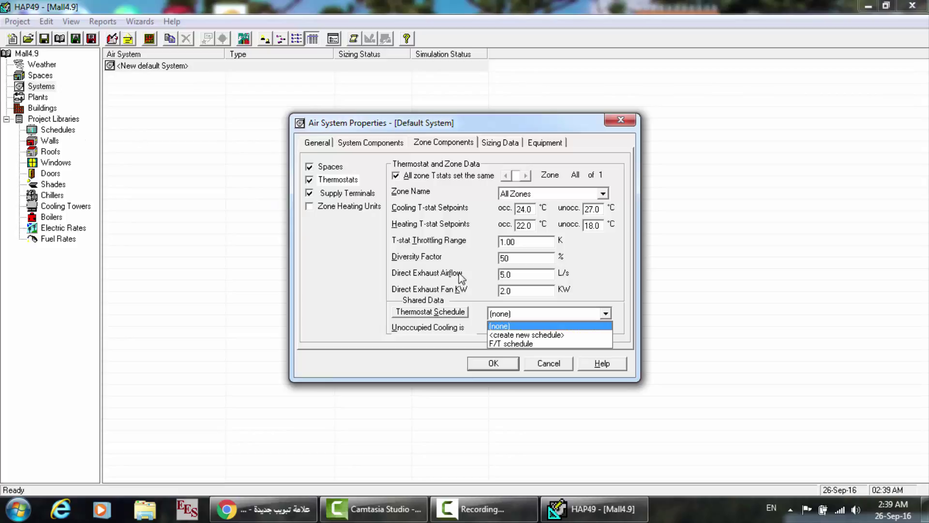
click(503, 344)
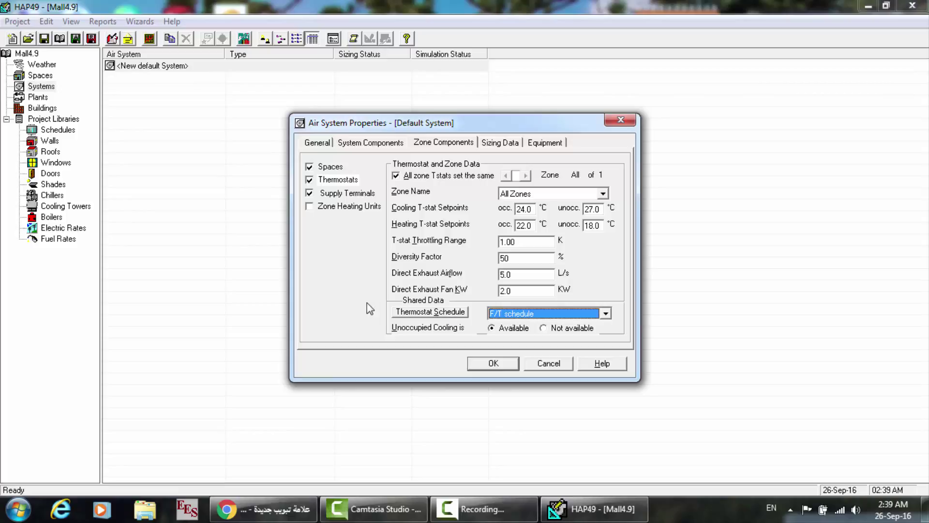
- Start a new thermostat schedule to view its type, hourly profiles and monthly assignments, and cancel it
click(605, 313)
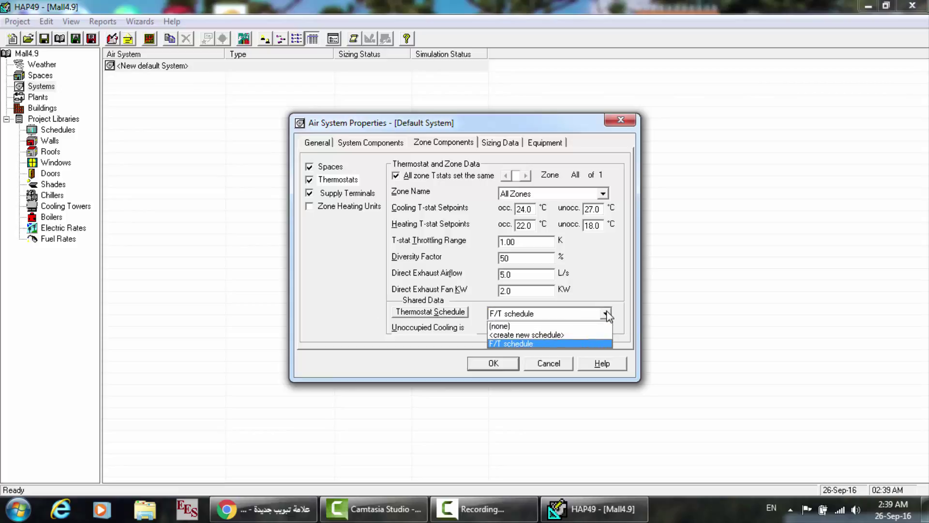
click(545, 335)
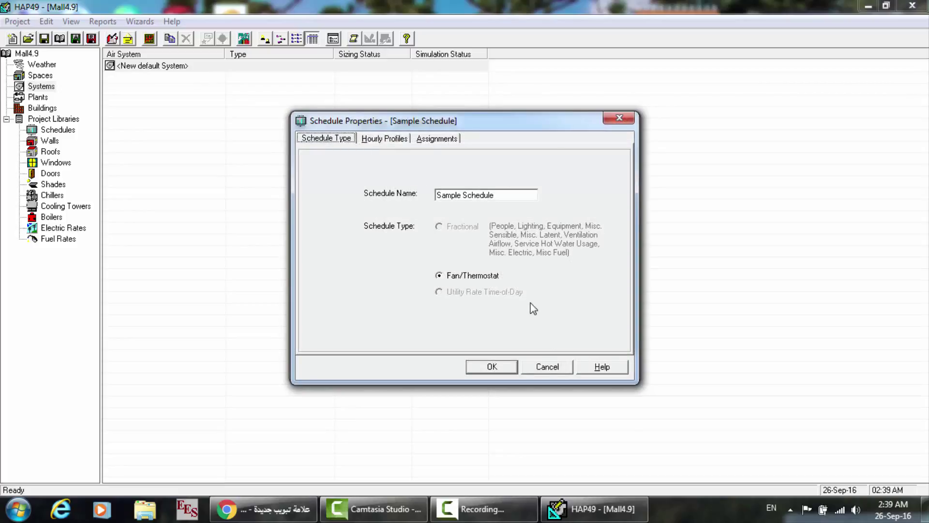
click(388, 139)
click(440, 140)
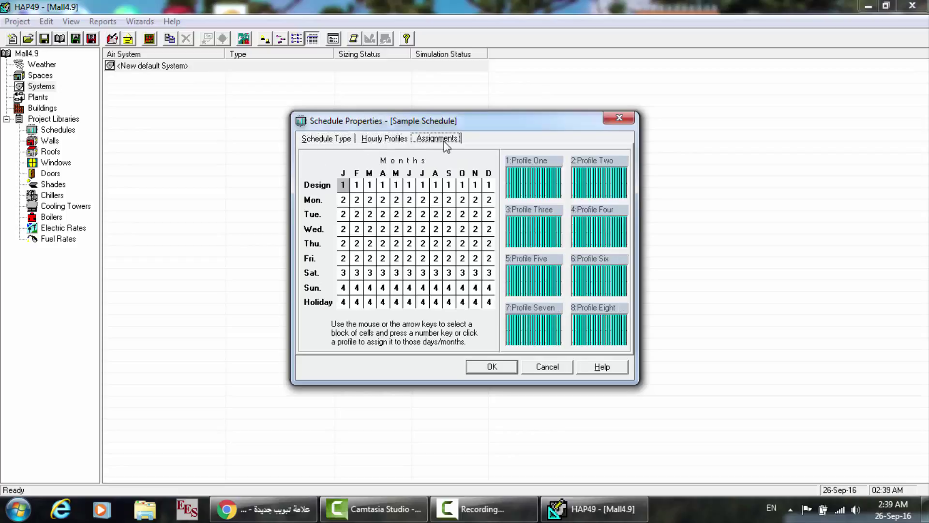
click(547, 366)
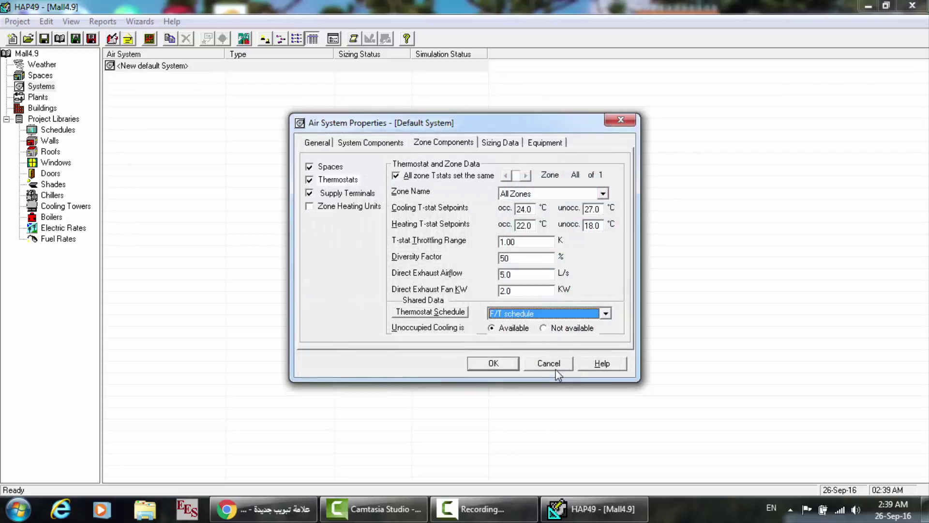
- Reselect the F/T thermostat schedule, try unoccupied cooling as Not available, and set it back to Available
click(595, 317)
click(503, 342)
click(570, 328)
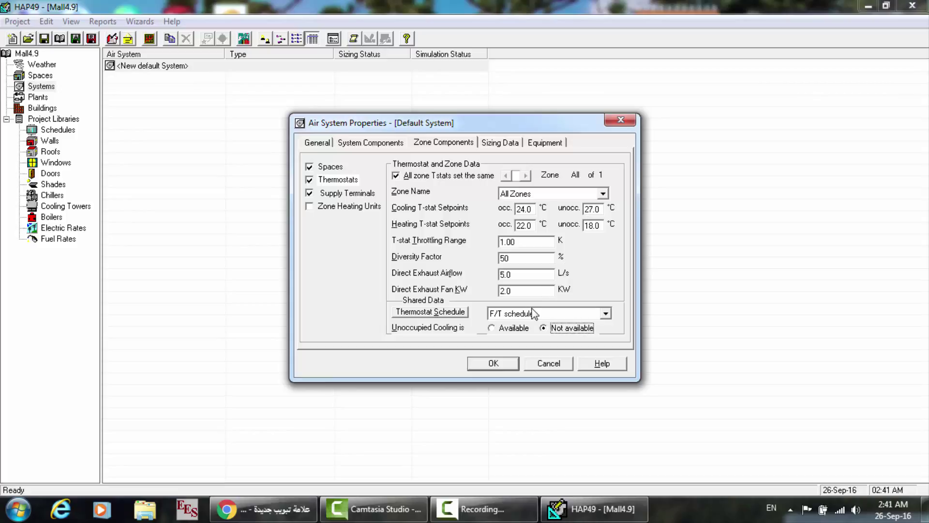
click(503, 331)
- Open the supply terminal data, try treating the zones individually, and restore the same settings for all zones
click(332, 199)
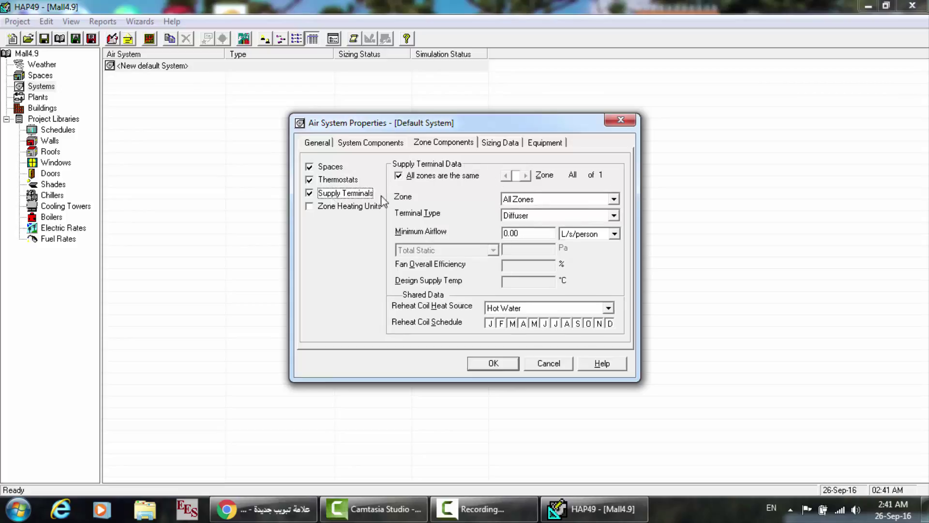
click(399, 176)
click(401, 177)
click(410, 178)
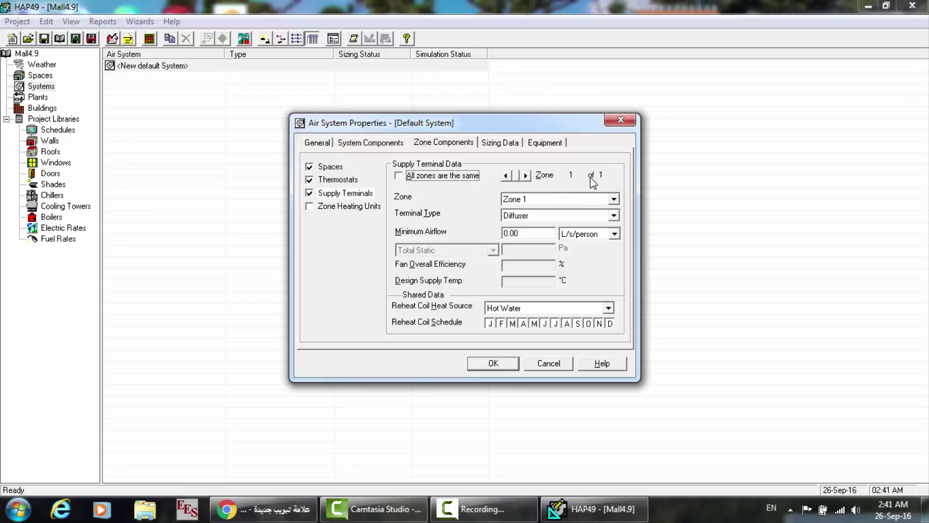
click(399, 177)
click(486, 508)
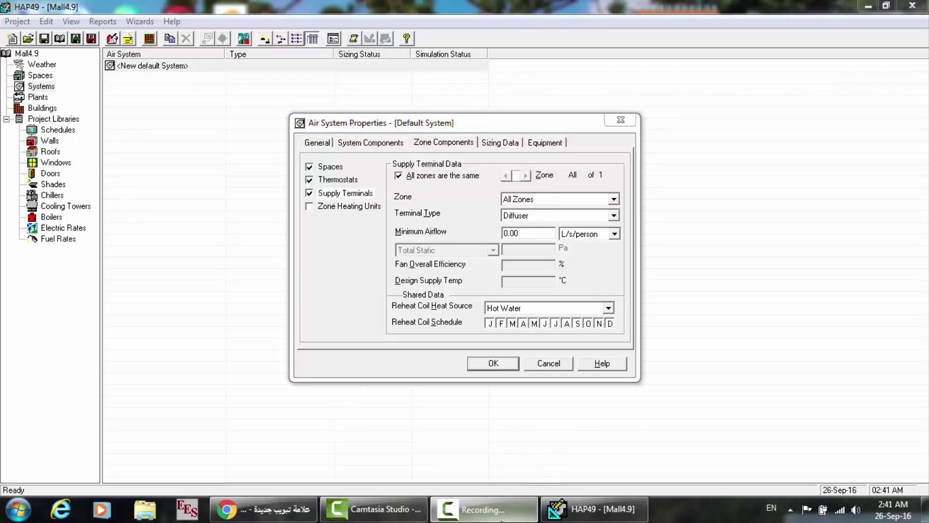
click(864, 445)
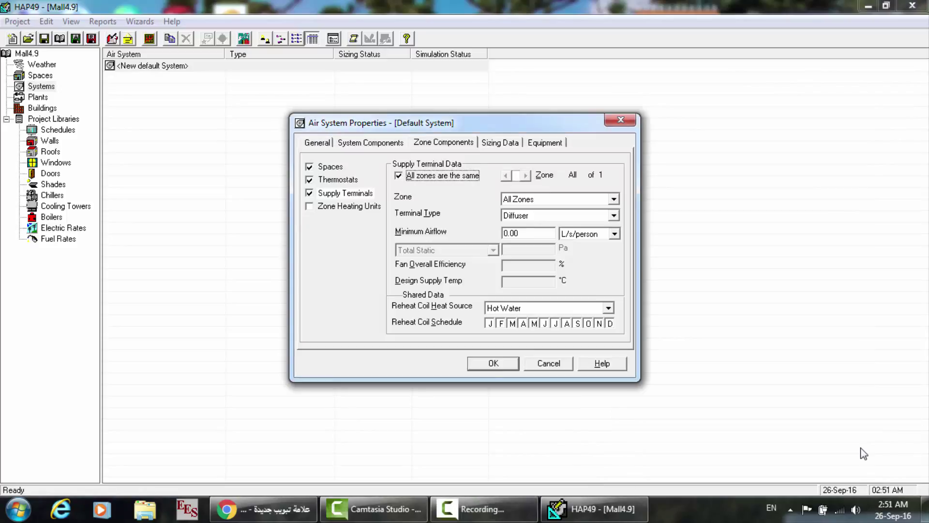
- Turn off identical supply terminals for all zones and select Zone 1
click(613, 199)
click(462, 208)
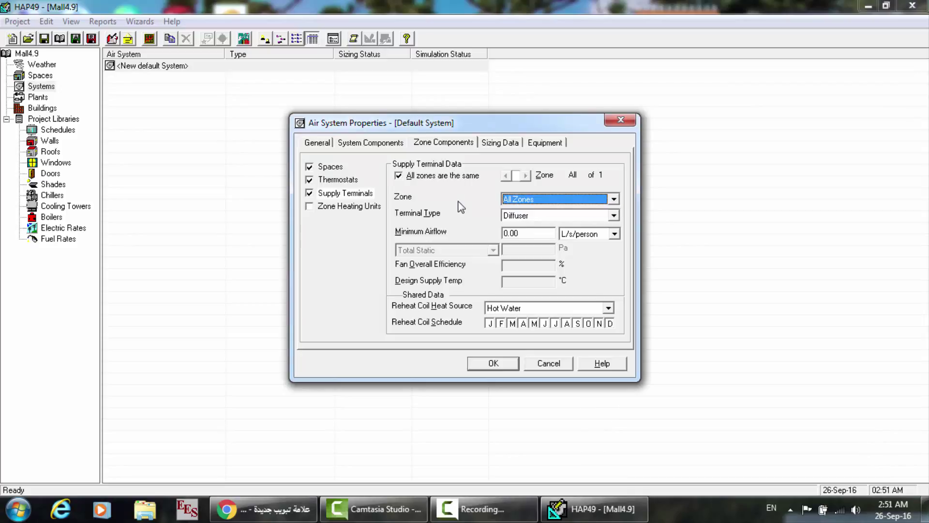
click(409, 177)
click(610, 200)
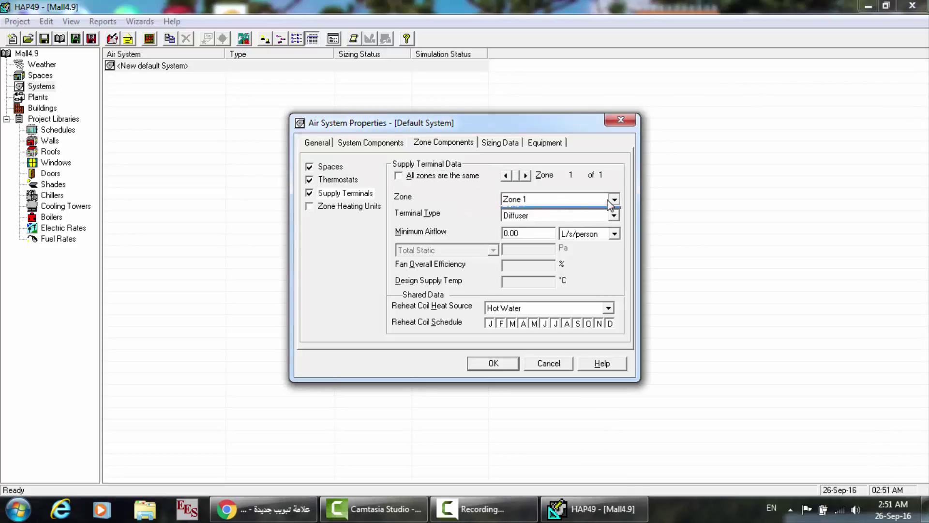
click(611, 200)
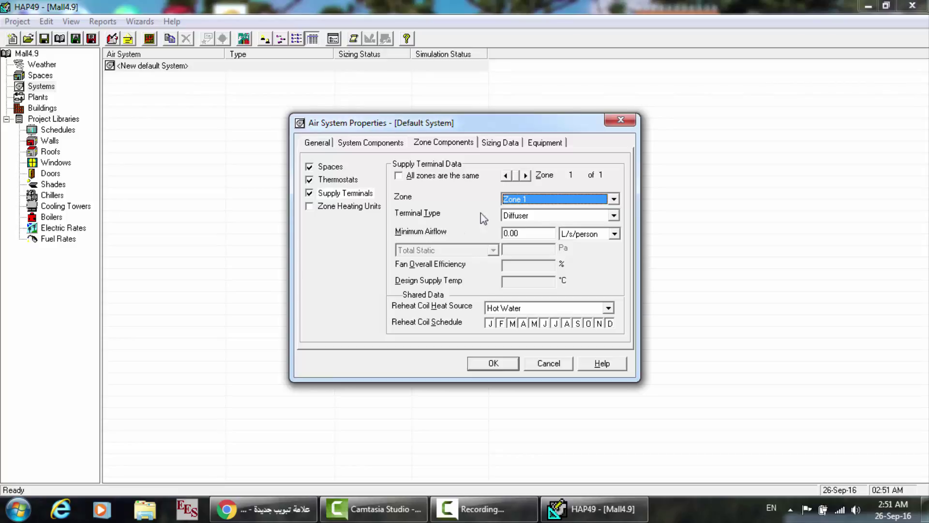
- Check the air system type in the general data and set Zone 1's terminal type to Diffuser with Reheat
click(318, 144)
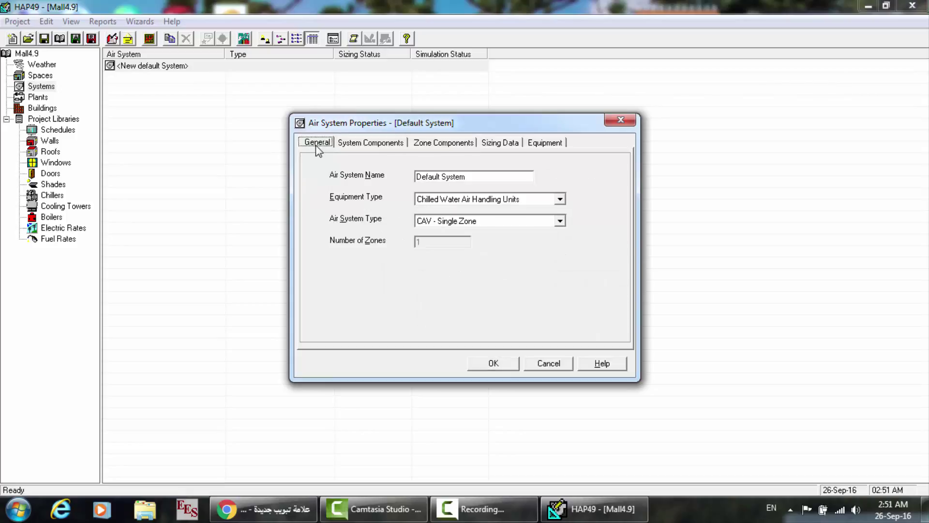
click(455, 142)
click(614, 215)
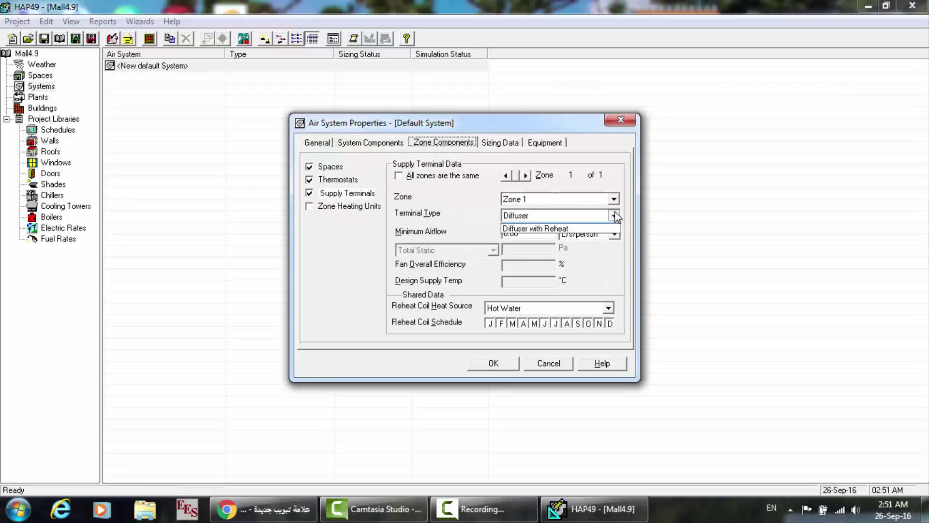
click(540, 235)
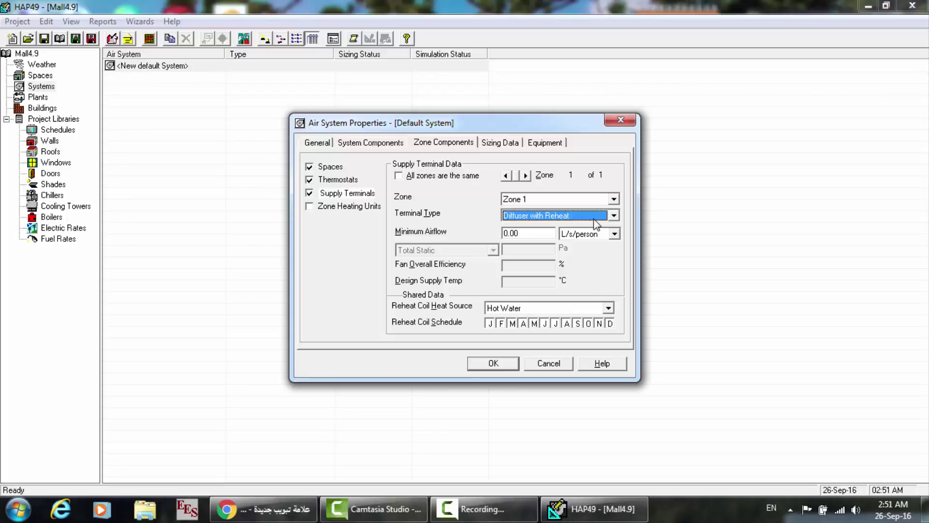
- Set Zone 1's minimum supply airflow to 10 ACH
click(524, 233)
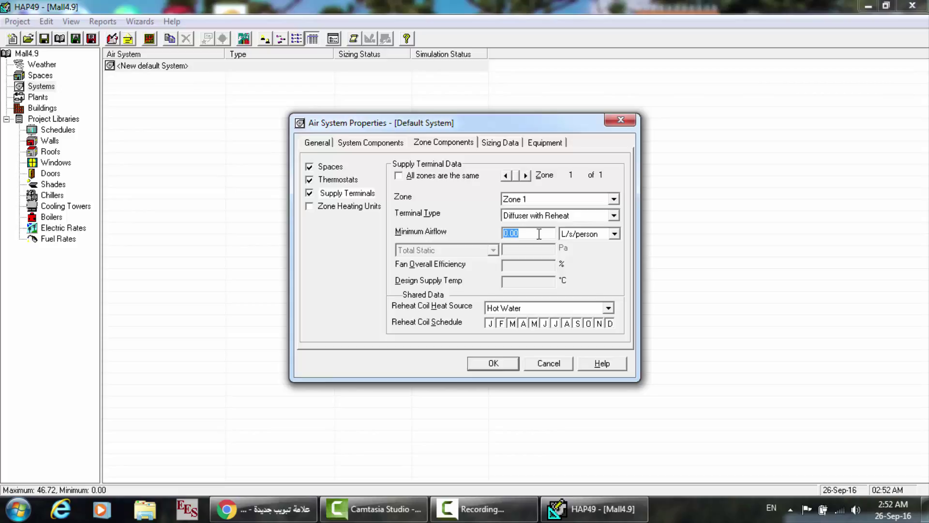
click(613, 234)
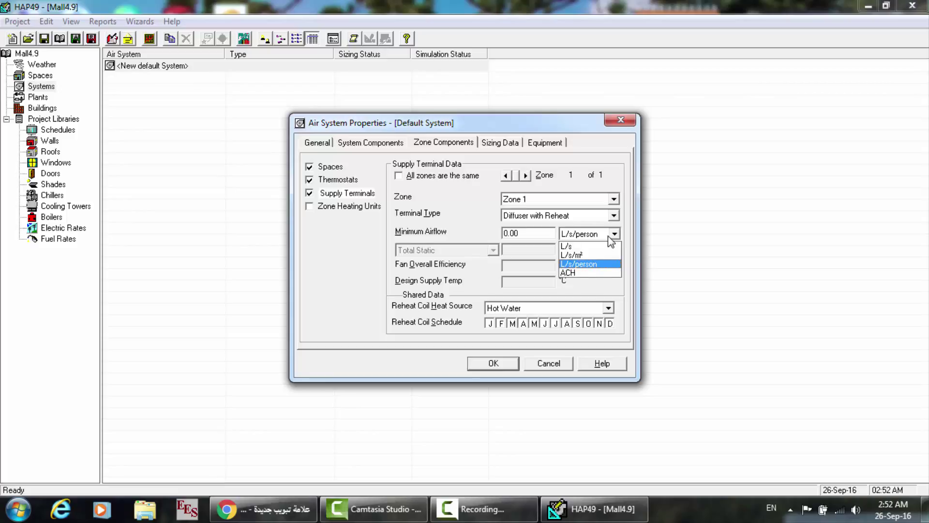
click(576, 269)
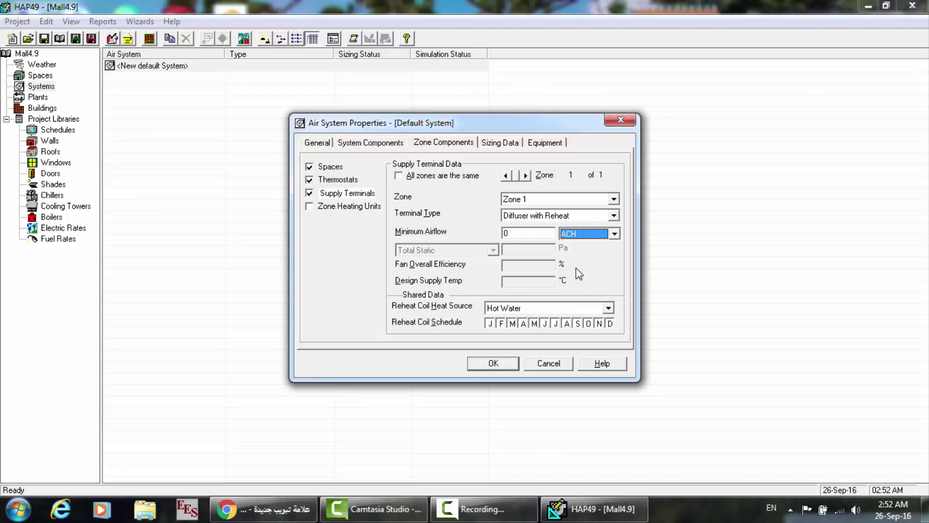
click(526, 234)
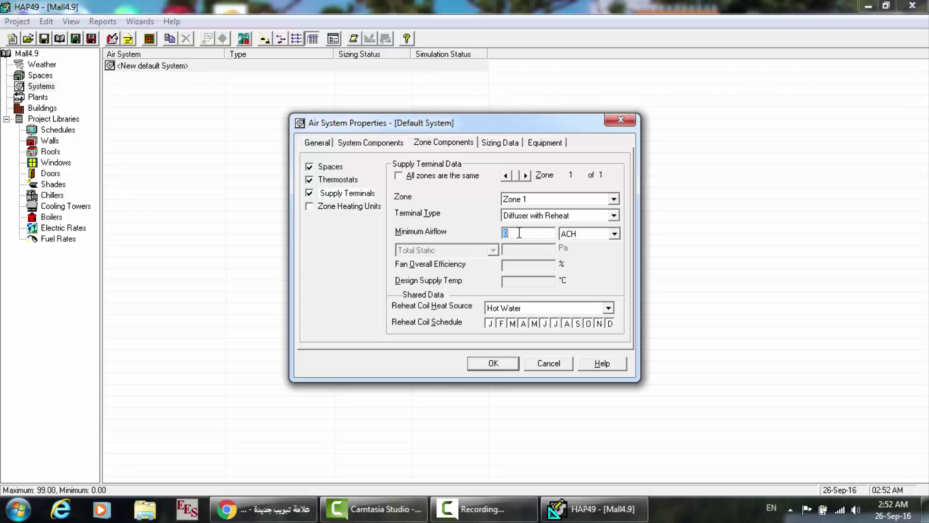
text(10)
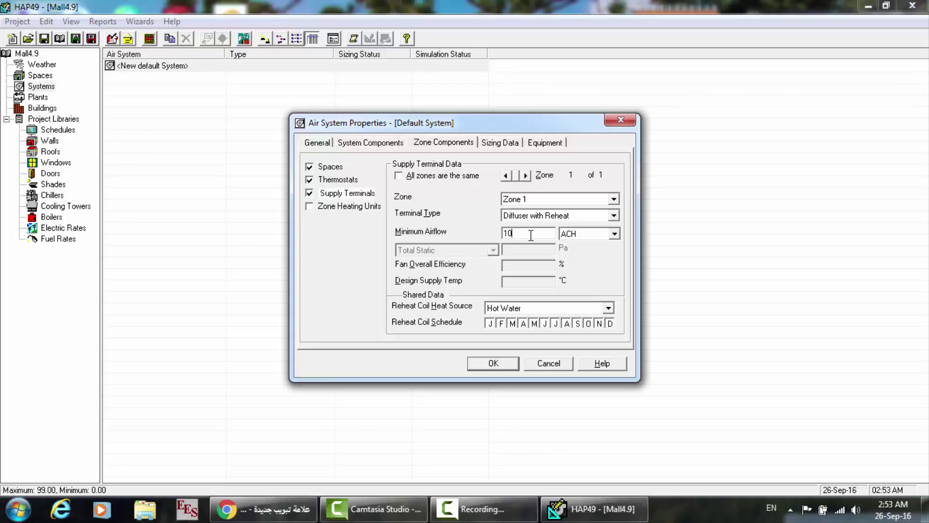
click(614, 233)
click(579, 275)
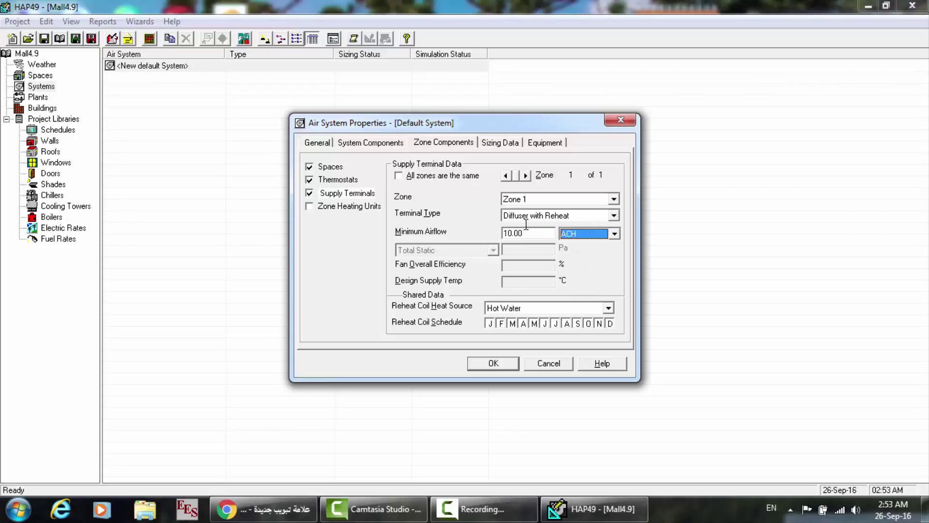
- Set Zone 1's terminal type to Diffuser and change the air system type to VAV
click(588, 213)
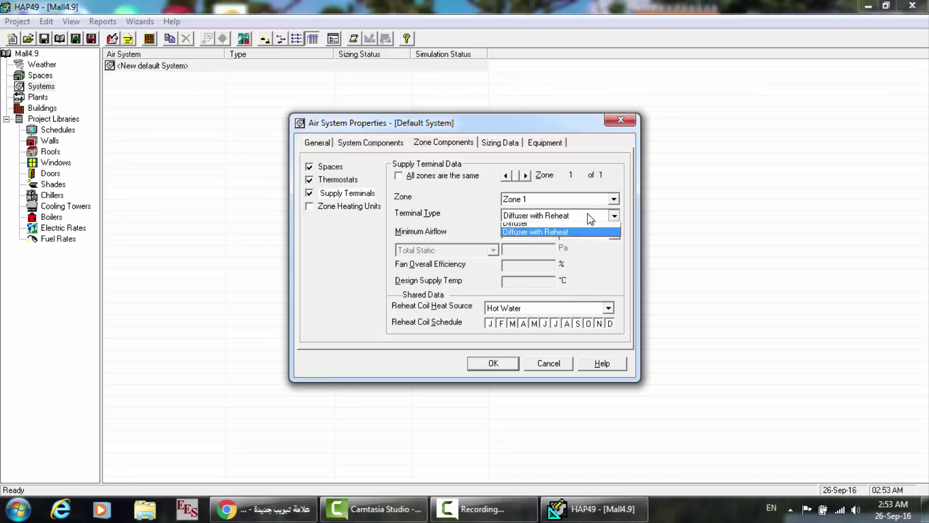
click(554, 231)
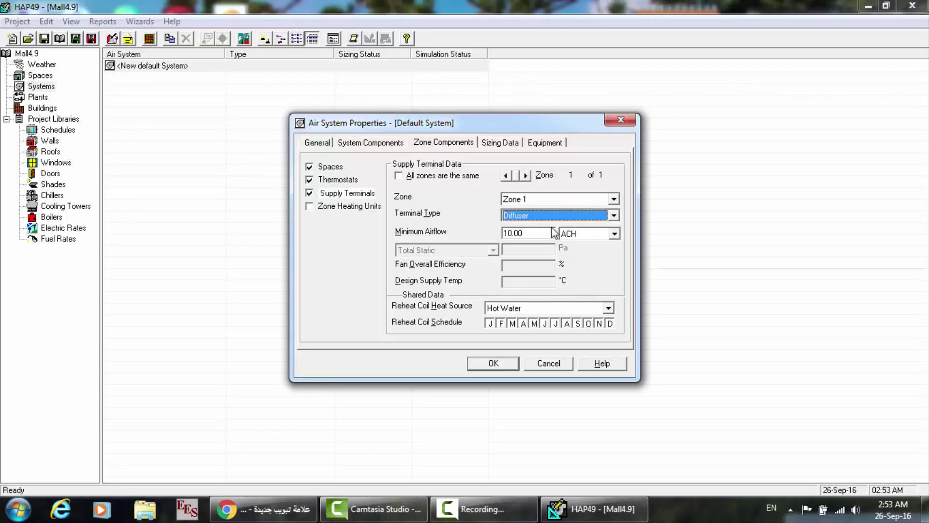
click(317, 142)
click(513, 220)
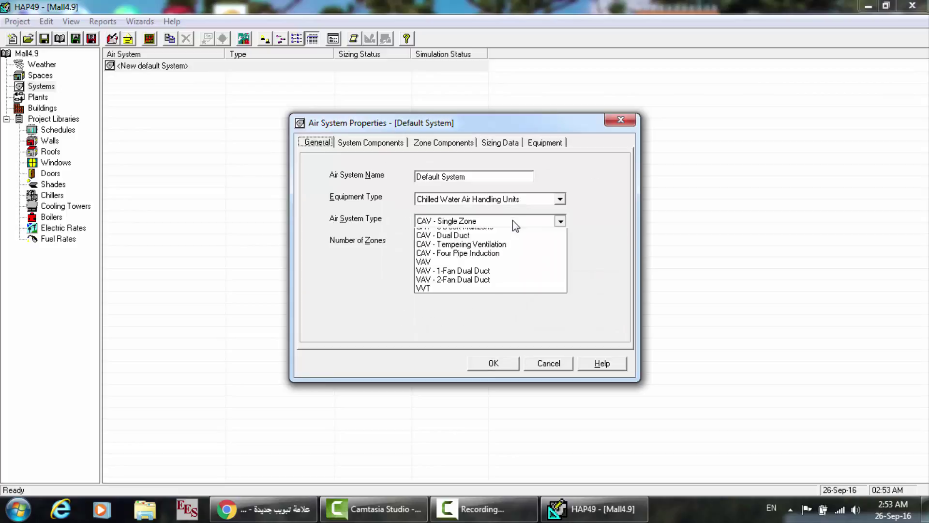
click(466, 296)
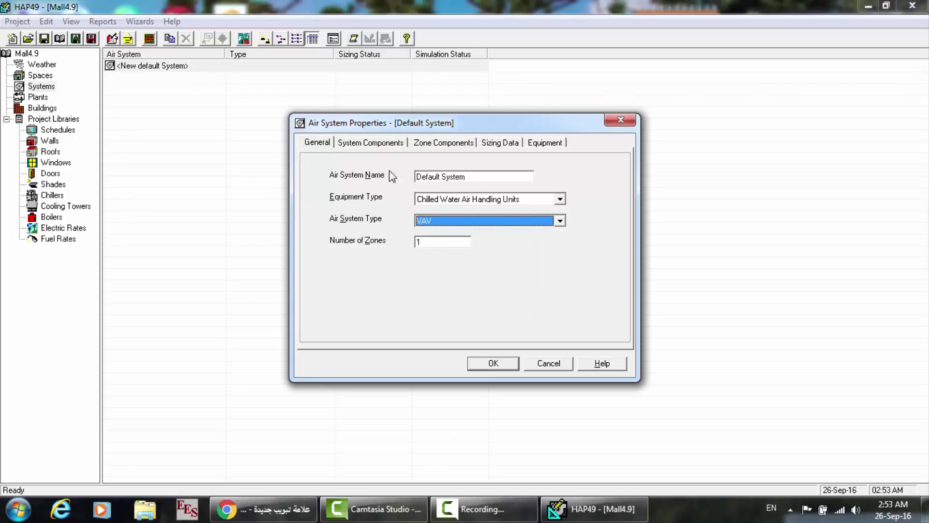
- Return to the supply terminal data and choose VAV Box as the terminal type for all zones
click(370, 145)
click(445, 144)
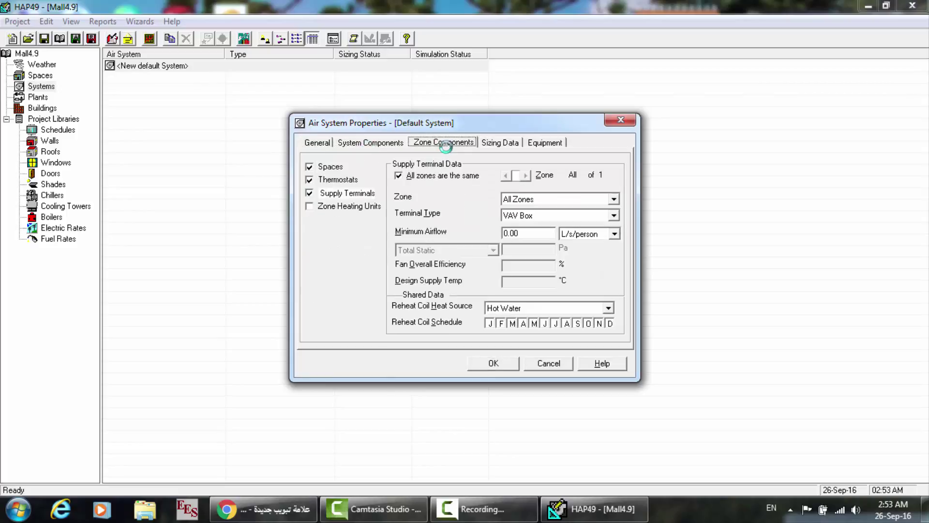
click(611, 200)
click(610, 200)
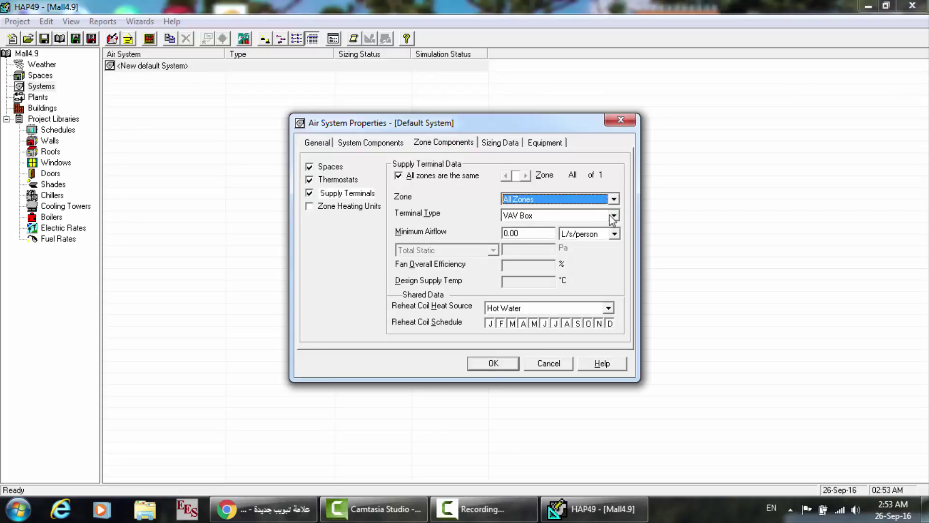
click(611, 216)
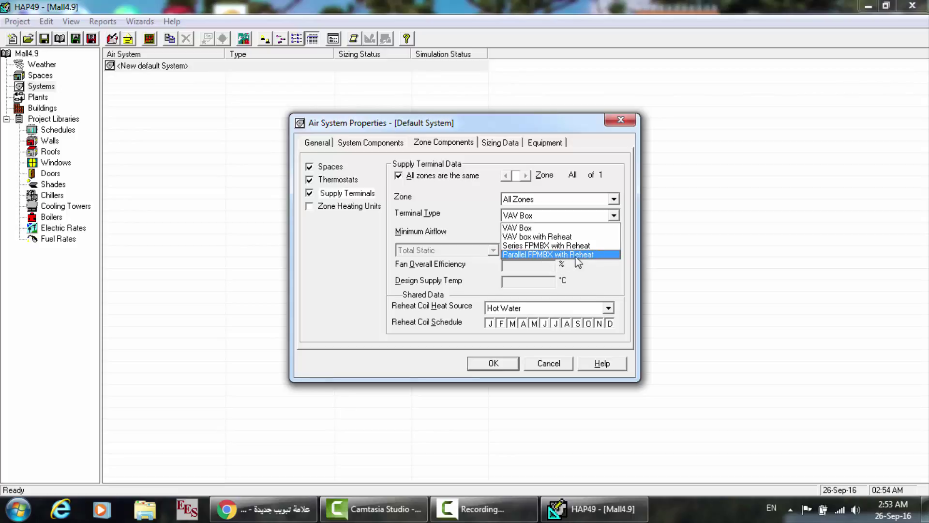
click(580, 227)
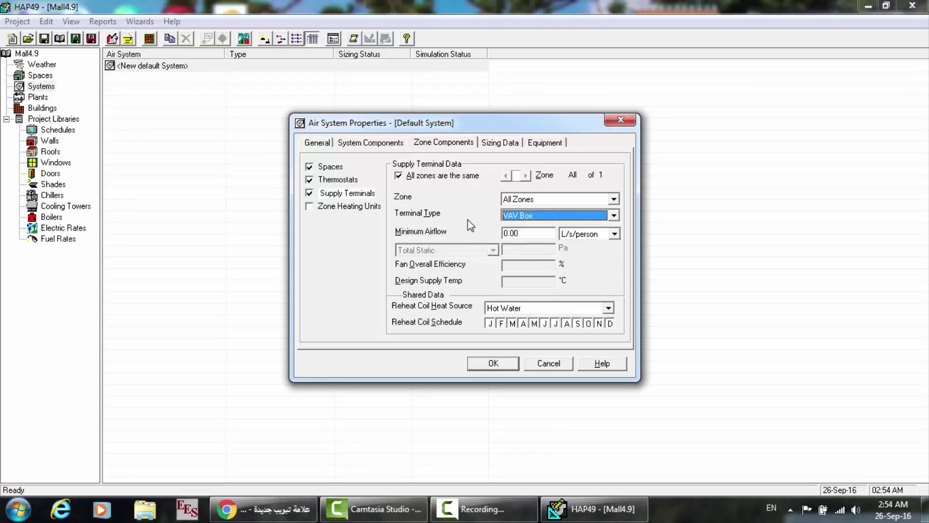
- Set the minimum supply terminal airflow for all zones to 10 ACH
click(534, 231)
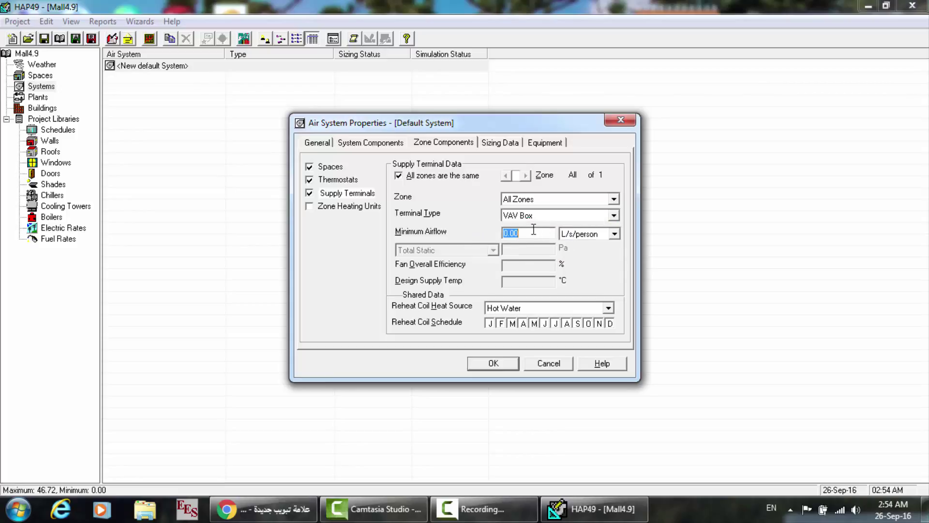
click(603, 235)
click(571, 281)
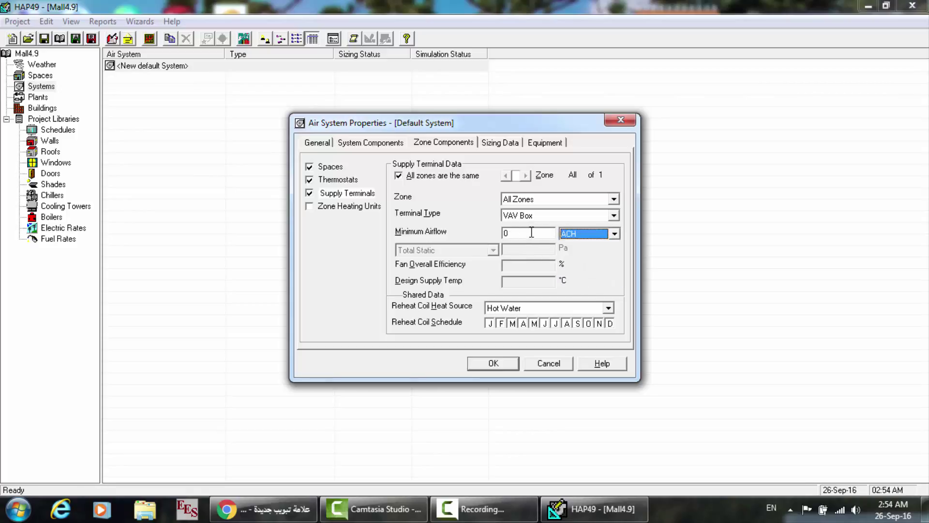
click(531, 232)
key(Delete)
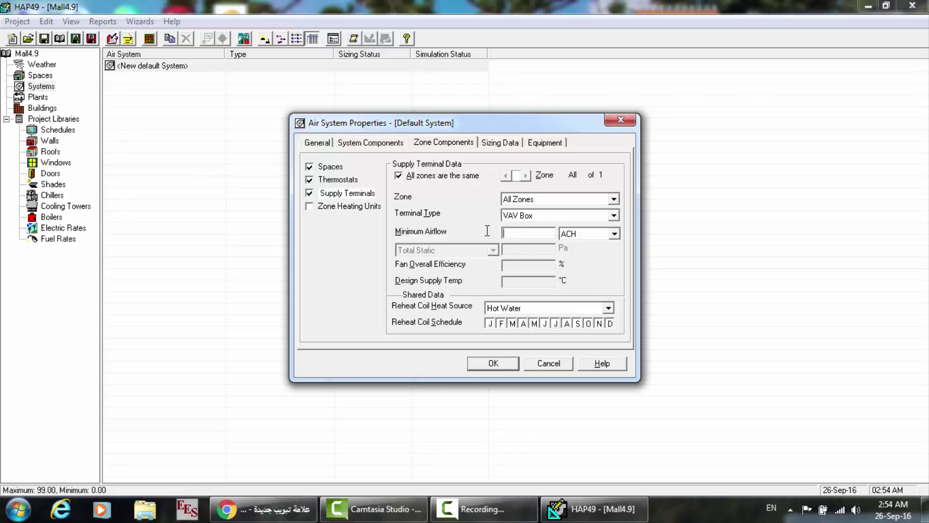
text(3)
key(BackSpace)
text(10)
- Change the terminal type for all zones to Series FPMBX with Reheat and set its fan total static to 50 Pa
click(614, 216)
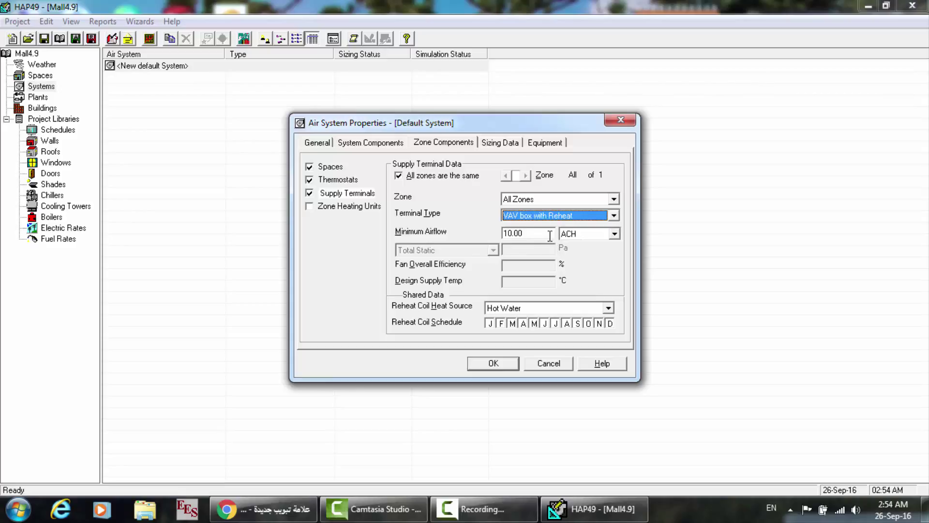
key(Down)
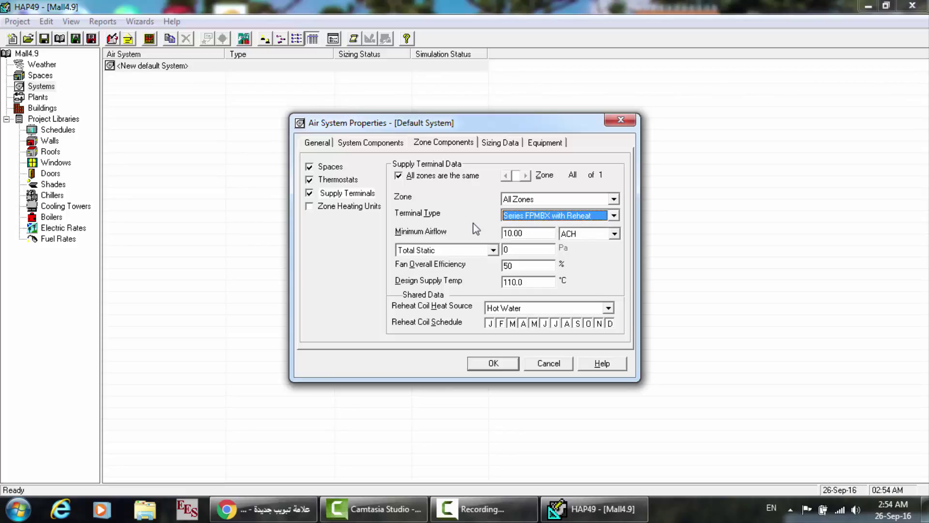
click(494, 250)
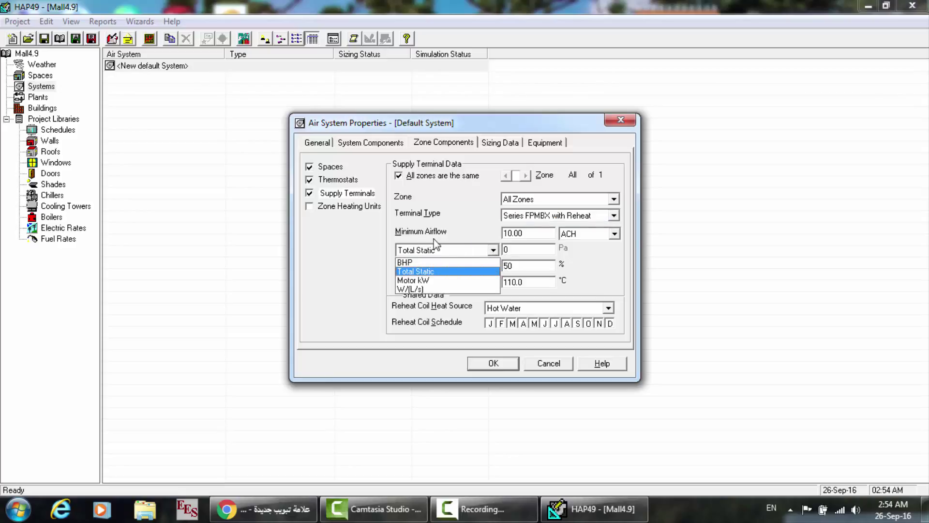
click(429, 271)
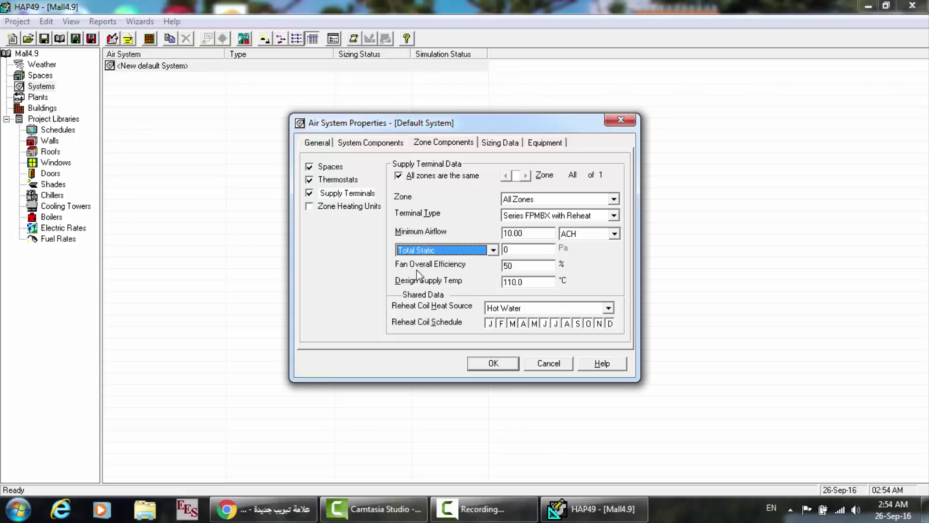
click(543, 251)
text(50)
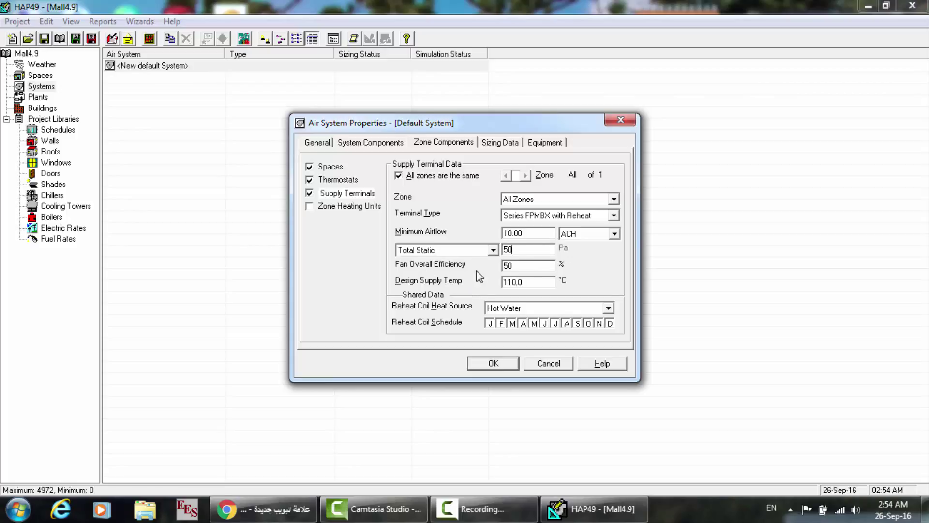
- Check the fan efficiency and design supply temperature, and switch the terminal type to Parallel FPMBX with Reheat
click(523, 264)
click(535, 284)
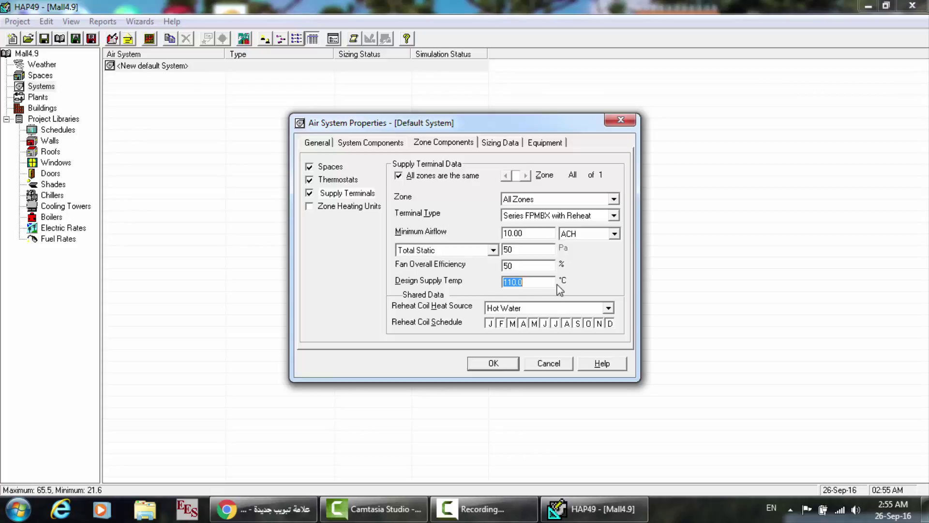
click(593, 217)
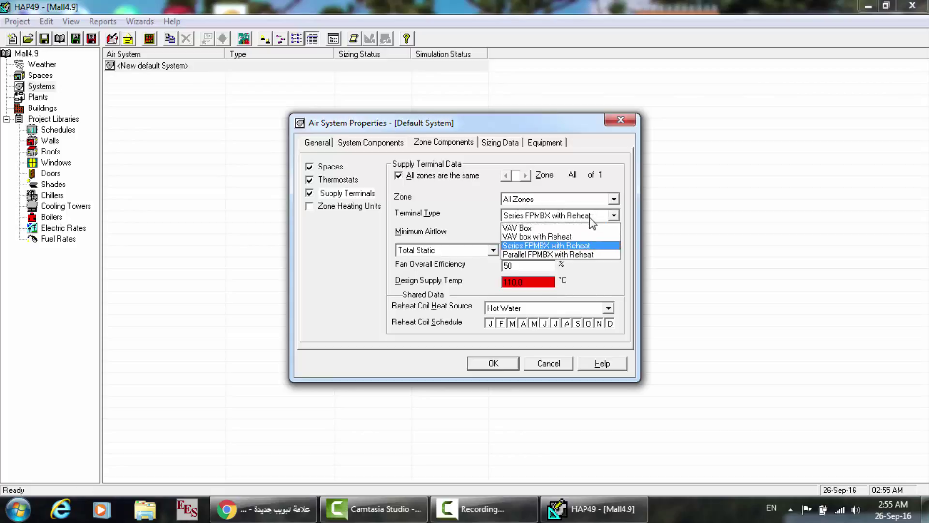
click(530, 256)
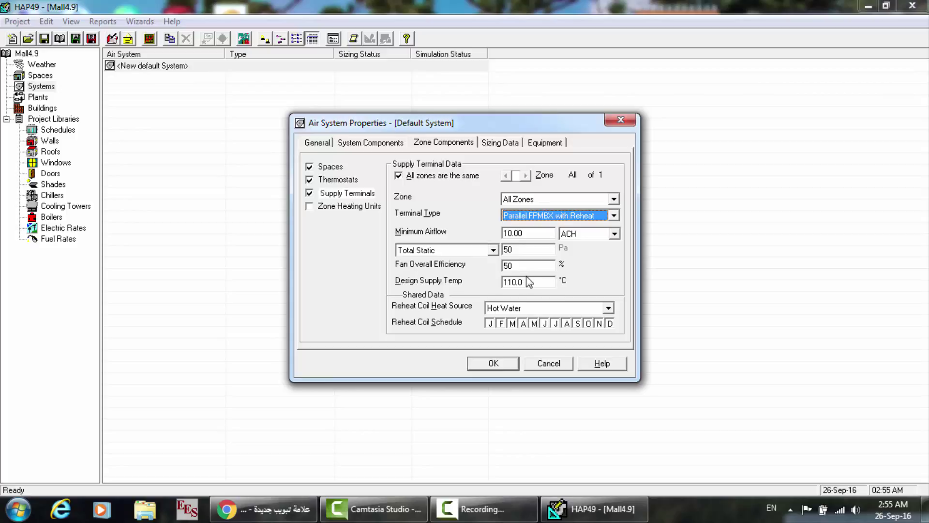
- Try a design supply temperature of 130 °C for the parallel fan-powered terminals
click(529, 283)
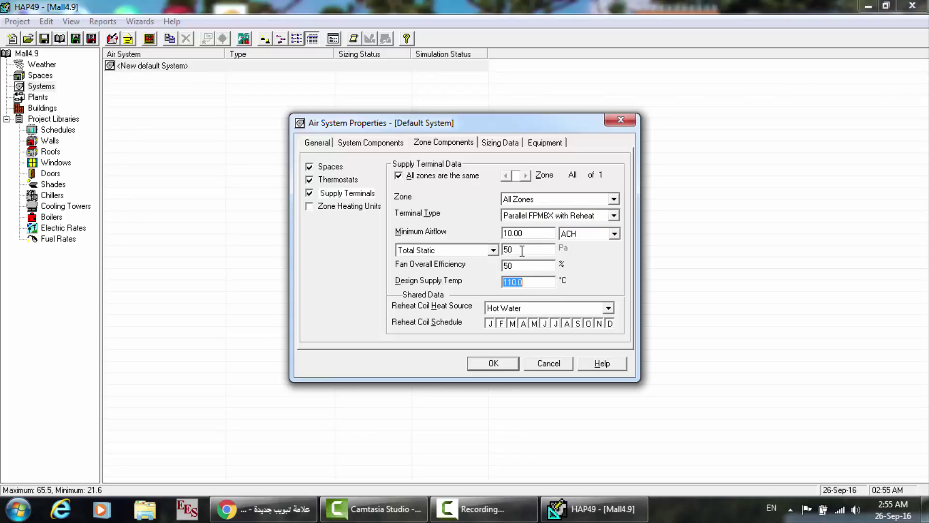
click(520, 248)
click(522, 281)
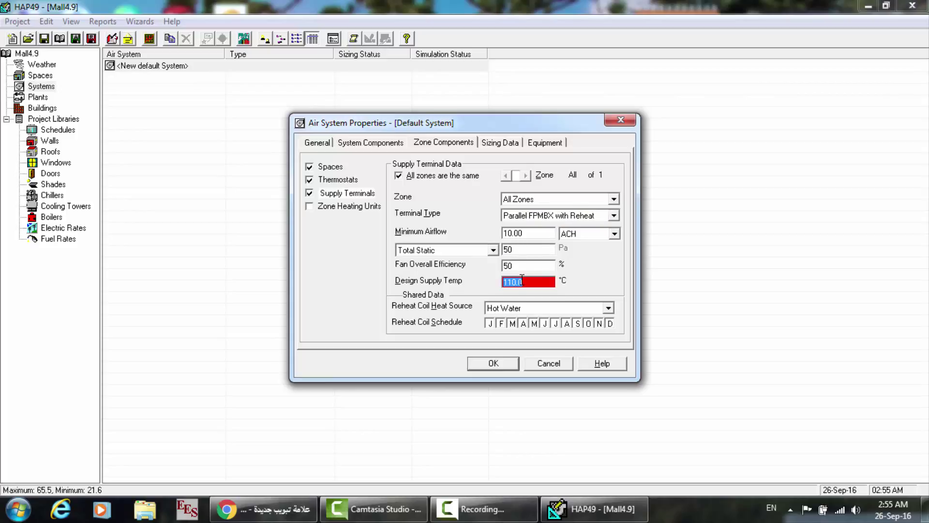
click(522, 281)
text(0.00)
key(BackSpace)
key(BackSpace)
key(BackSpace)
key(BackSpace)
key(BackSpace)
key(BackSpace)
key(BackSpace)
key(BackSpace)
text(00)
click(530, 264)
click(526, 283)
text(130)
click(541, 268)
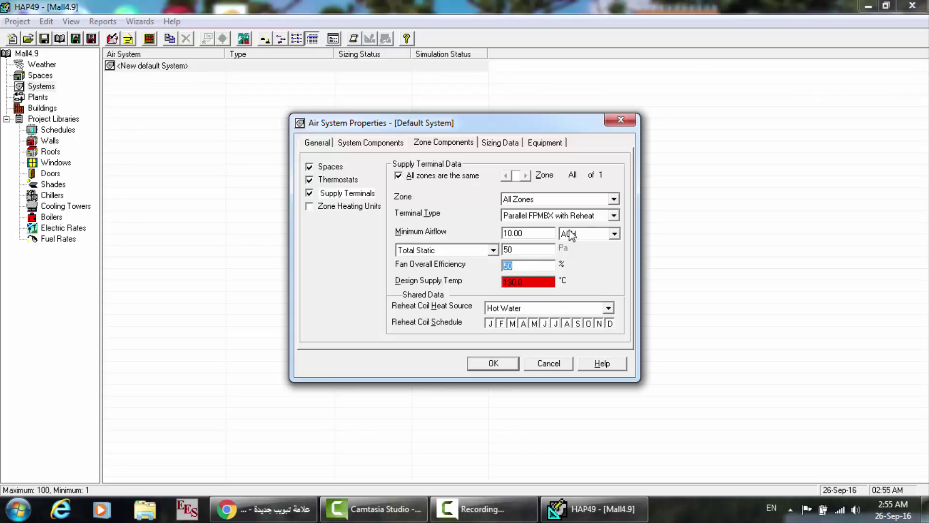
- Return the terminal type to Series FPMBX with Reheat and try a design supply temperature of 90 °C
click(589, 218)
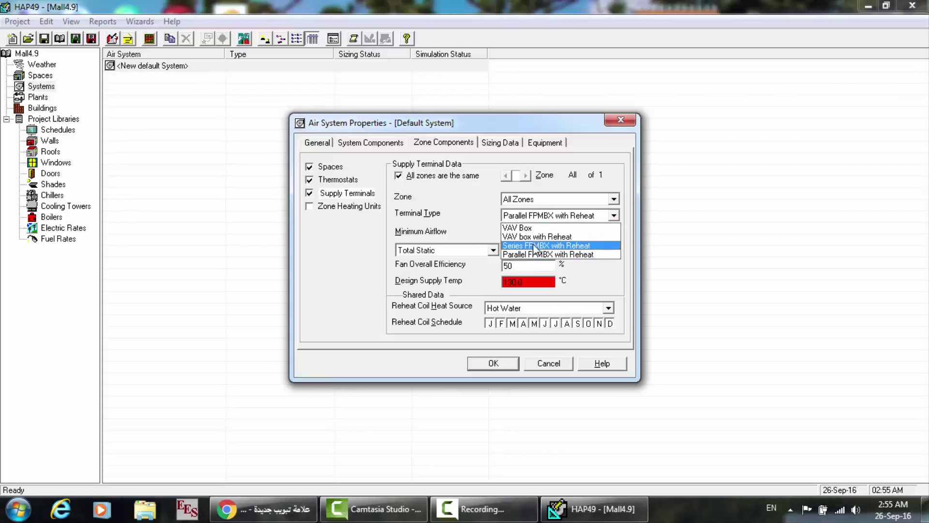
click(531, 249)
click(527, 283)
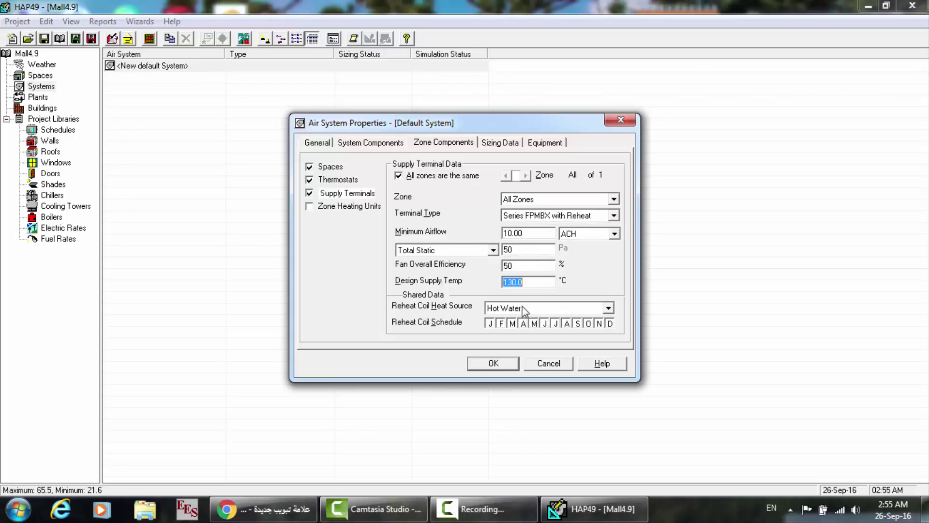
click(522, 310)
click(500, 297)
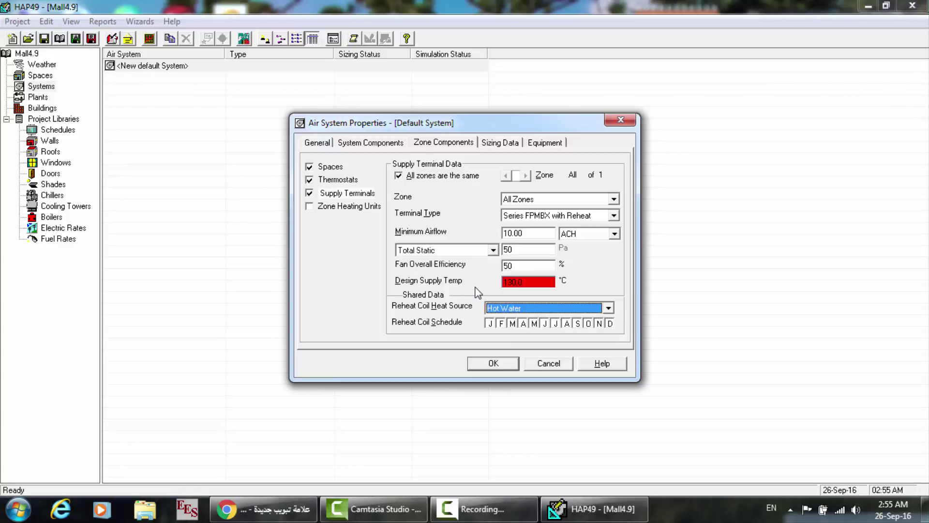
click(521, 285)
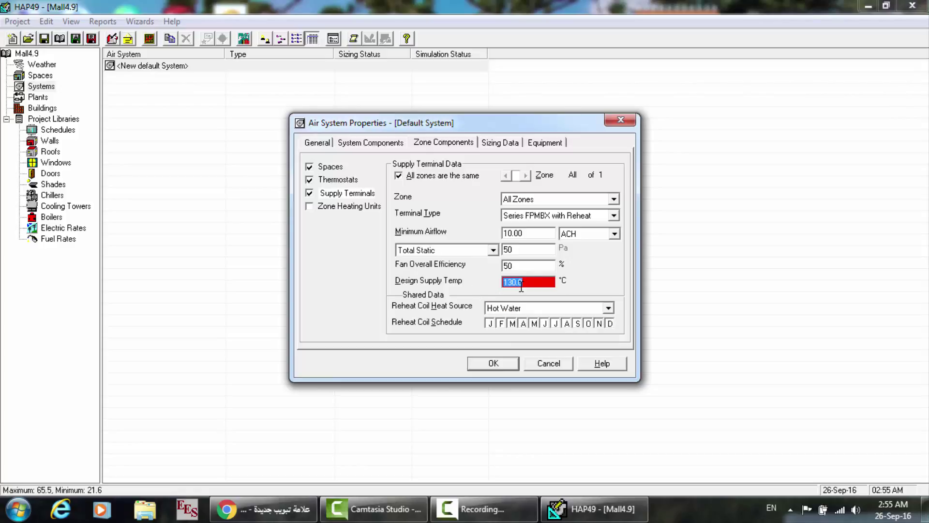
text(90)
click(575, 234)
click(545, 247)
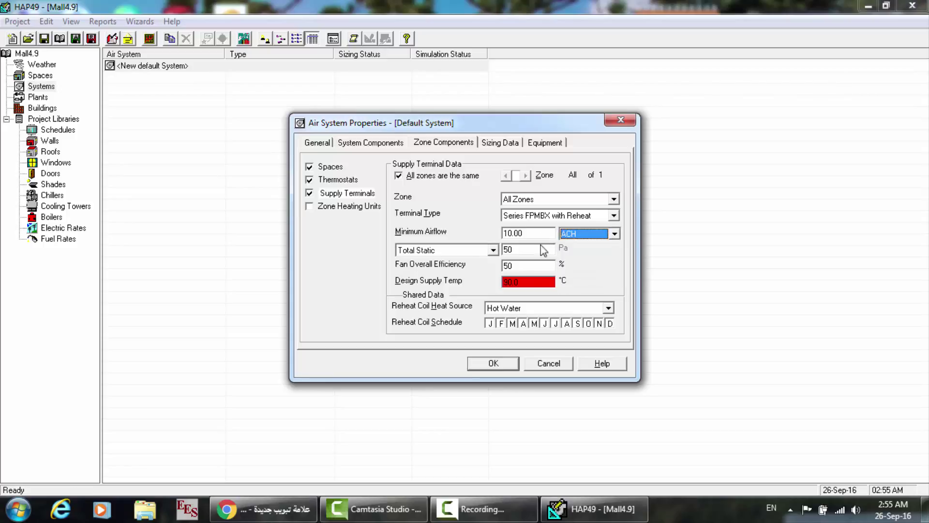
- Change the terminal fan performance input from total static to BHP
click(521, 283)
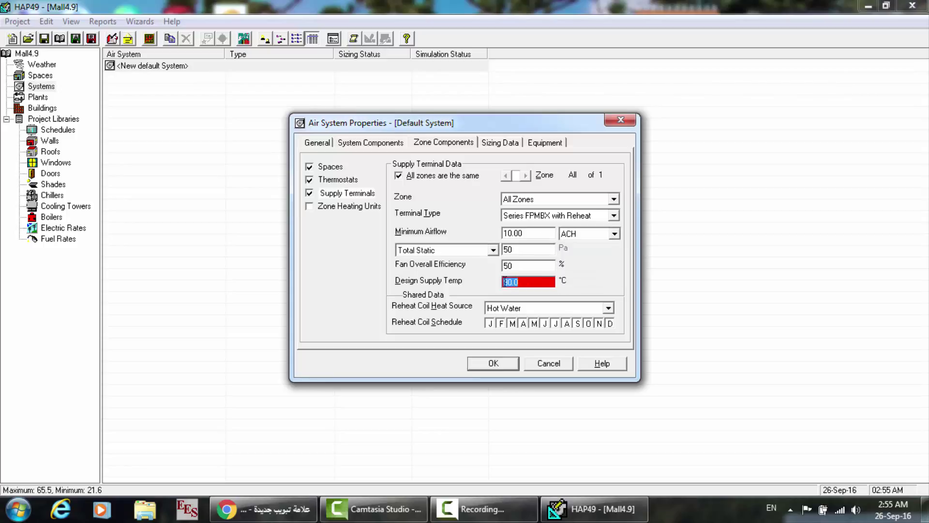
click(516, 267)
click(479, 254)
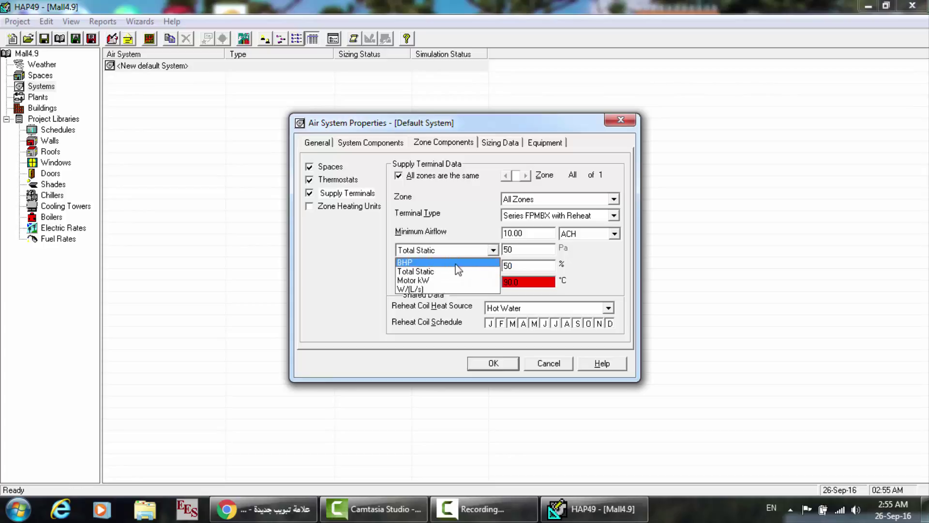
click(429, 271)
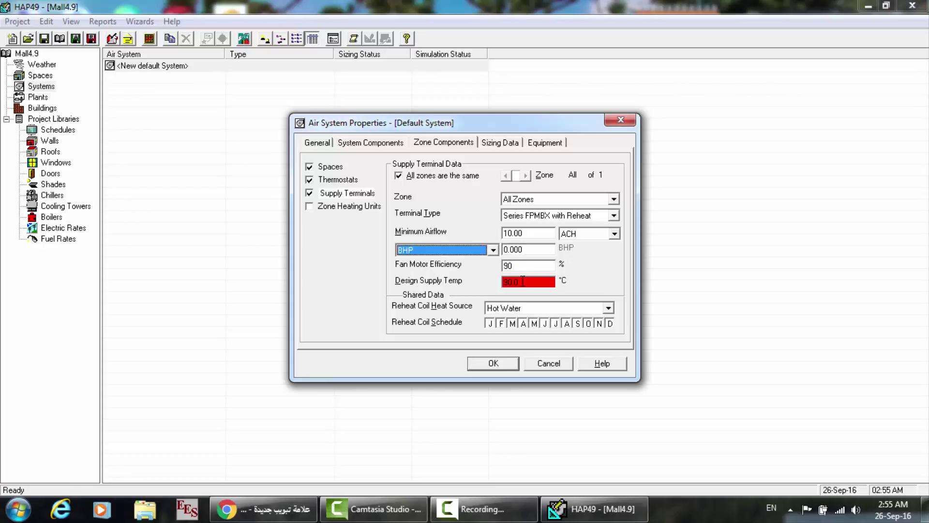
click(522, 282)
click(512, 267)
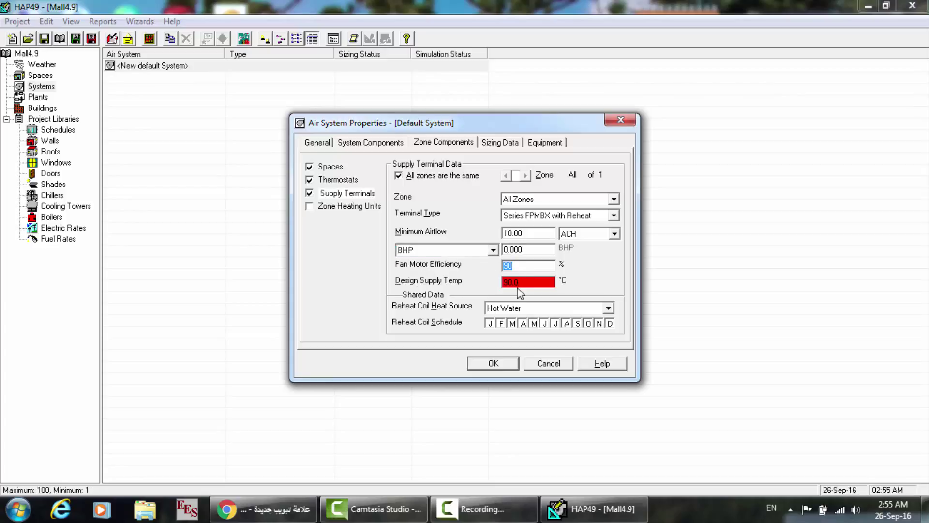
- Try design supply temperatures of 40 °C and 50 °C for the series fan-powered terminals
click(527, 283)
text(40)
click(529, 268)
click(525, 249)
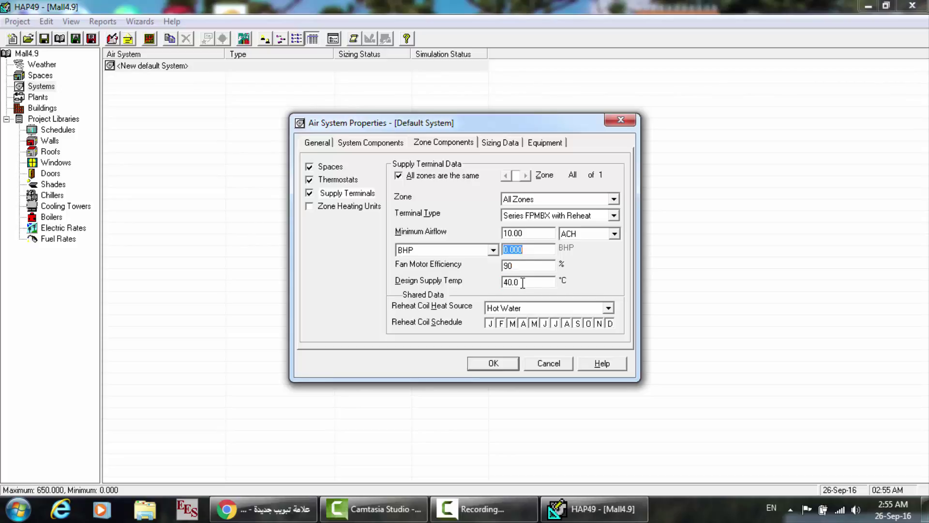
click(523, 284)
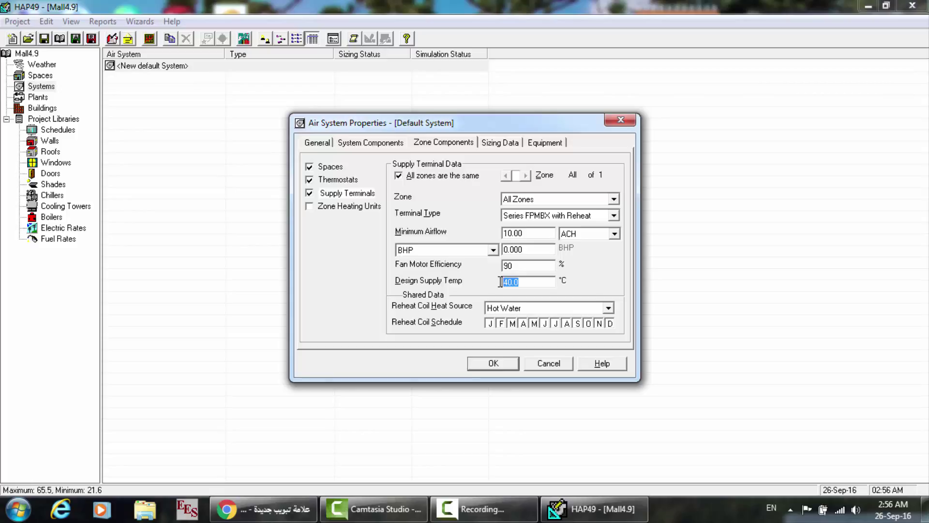
text(50.0)
click(536, 265)
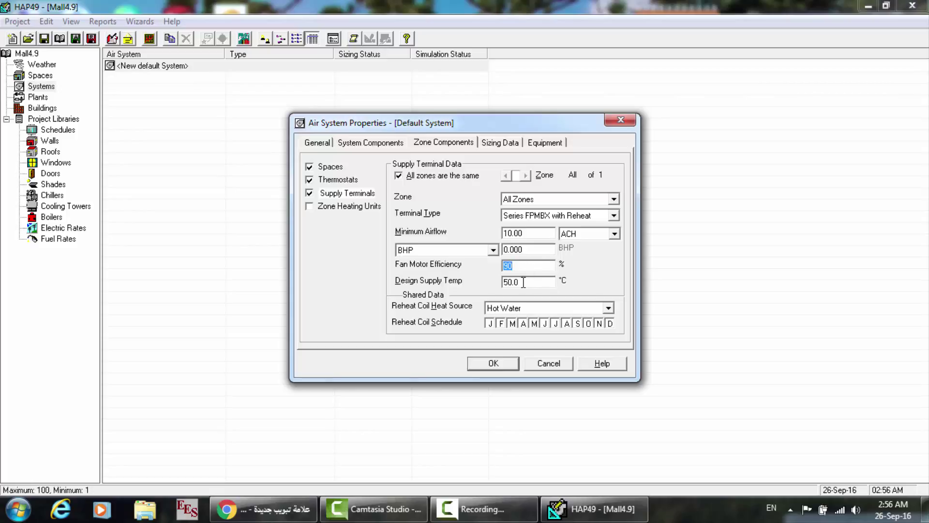
- Try design supply temperatures of 100 °C and 90 °C for the series fan-powered terminals
click(523, 281)
text(100)
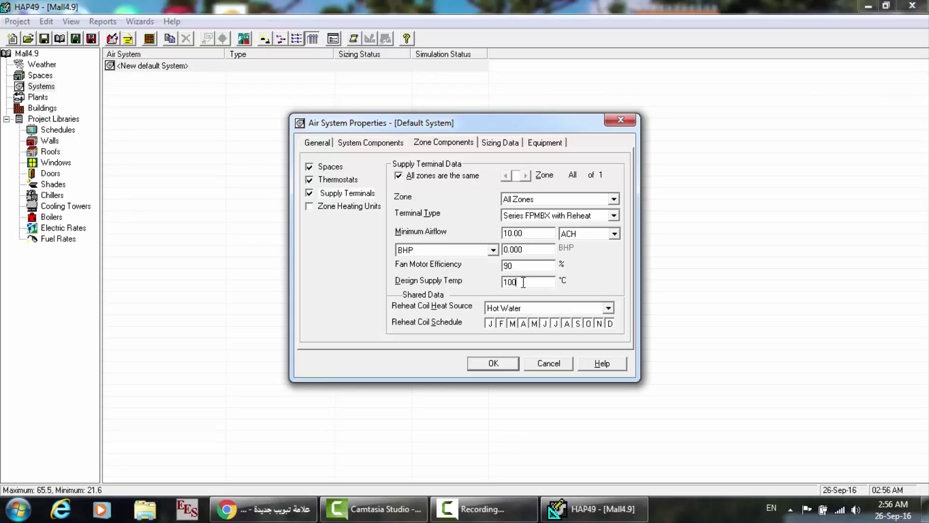
click(529, 269)
click(525, 281)
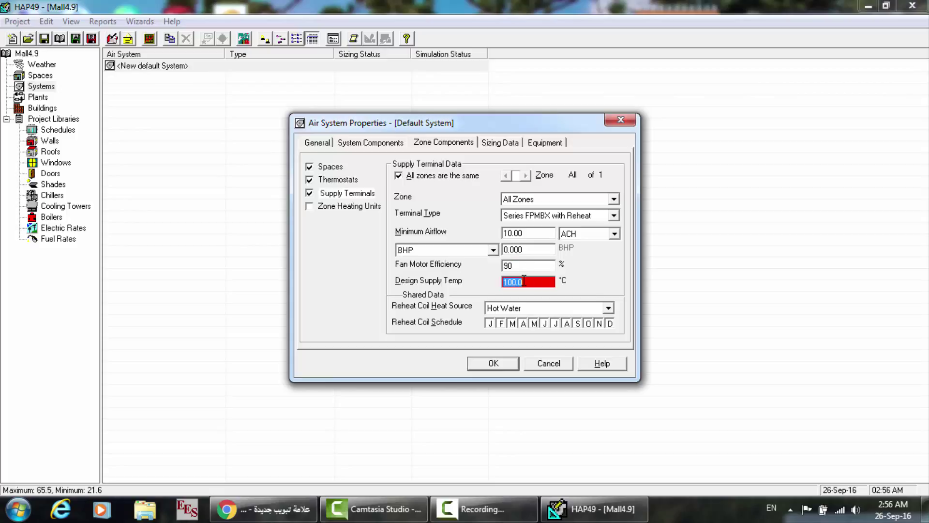
text(90)
- Set the fan motor efficiency to 80% and try design supply temperatures of 80, 70 and 60 °C
click(524, 266)
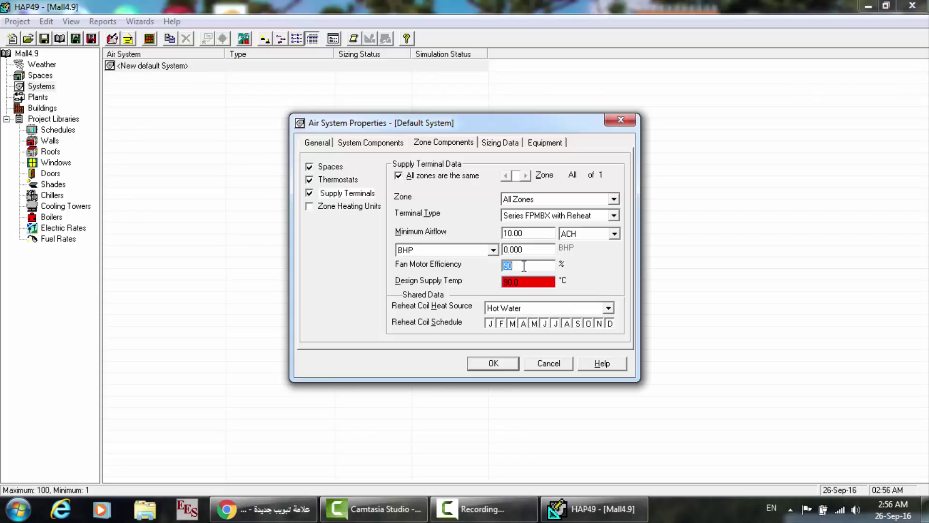
text(80)
click(525, 285)
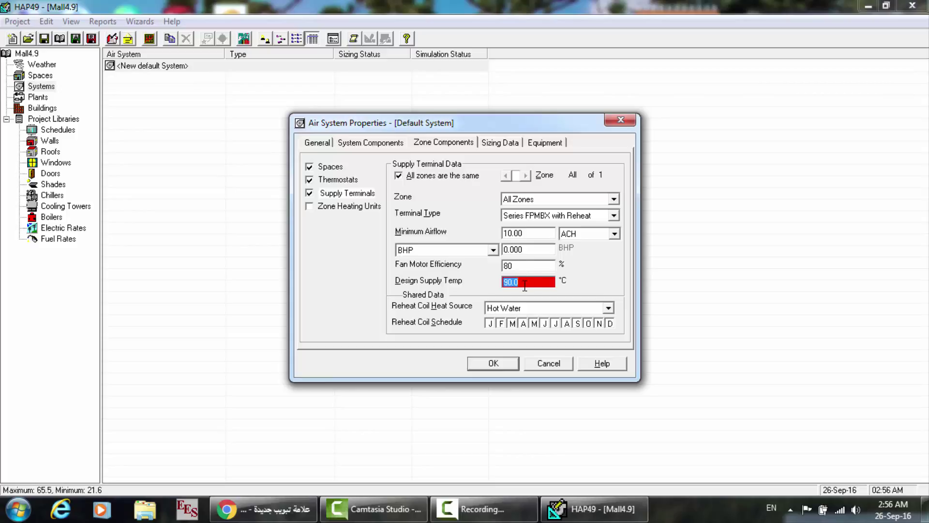
text(80)
click(527, 266)
click(520, 282)
text(70)
click(522, 266)
click(520, 282)
text(60)
- Set the fan motor efficiency to 90% and try design supply temperatures of 70 and 65 °C
click(530, 264)
text(90)
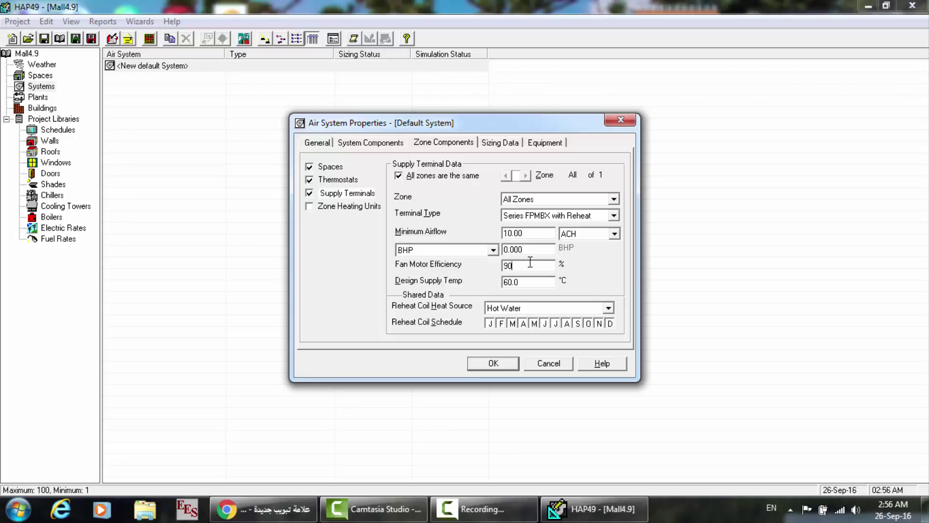
click(528, 284)
text(70)
click(523, 267)
click(520, 283)
text(65)
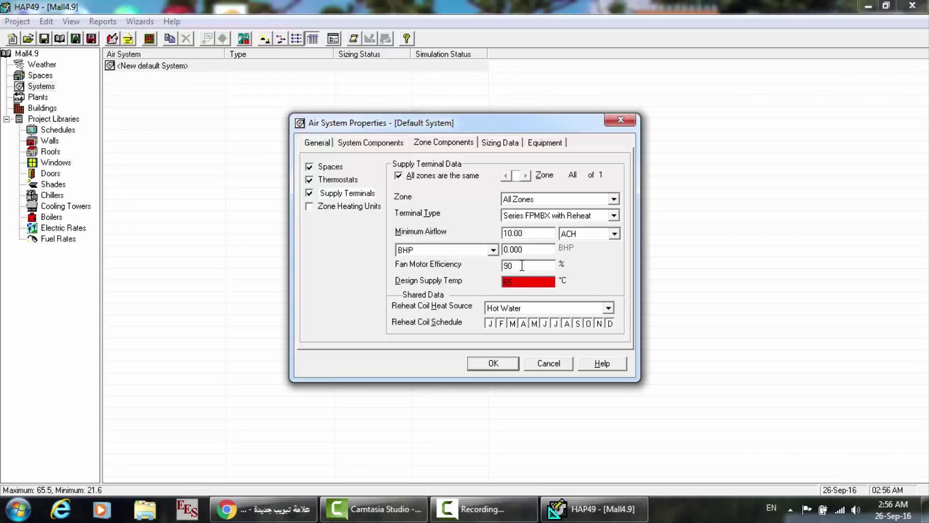
- Try a fan motor efficiency of 100%, set it to 30%, and enter a design supply temperature of 110 °C
click(522, 264)
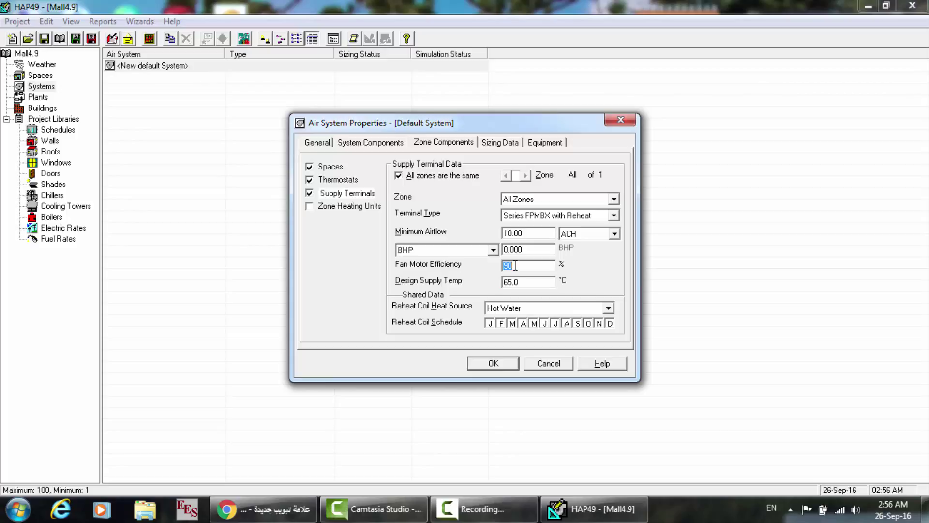
text(100)
drag(514, 265, 500, 266)
text(30)
double_click(521, 280)
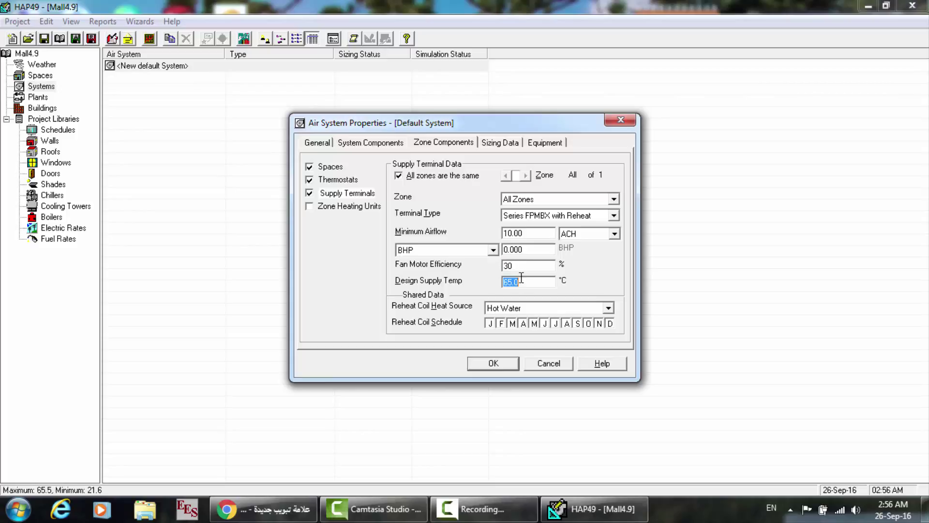
text(110)
click(528, 265)
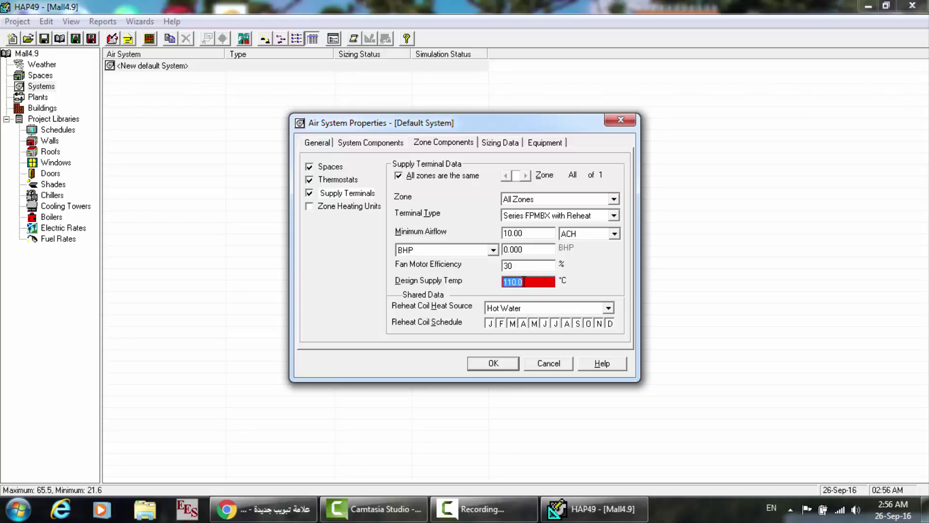
- Try design supply temperatures of 80 °C and 70 °C with the fan motor efficiency at 30%
text(80)
click(524, 267)
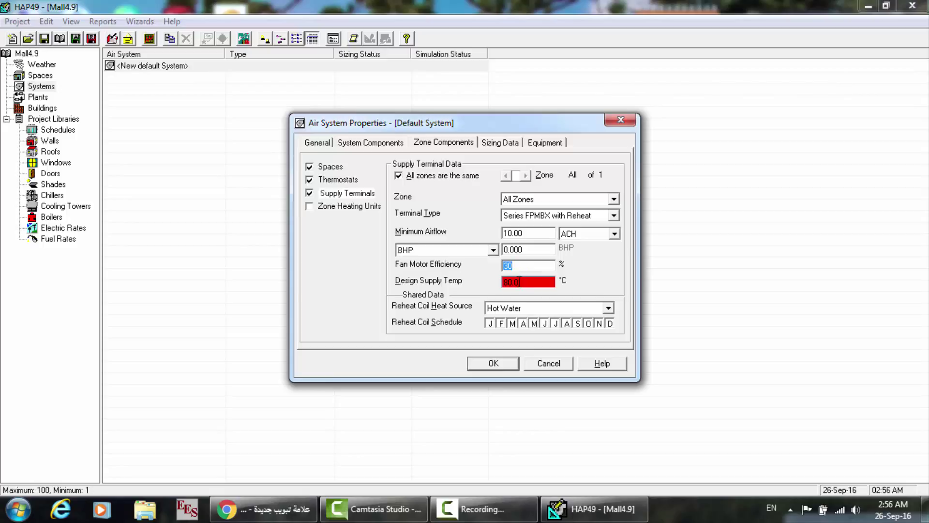
click(519, 281)
text(70)
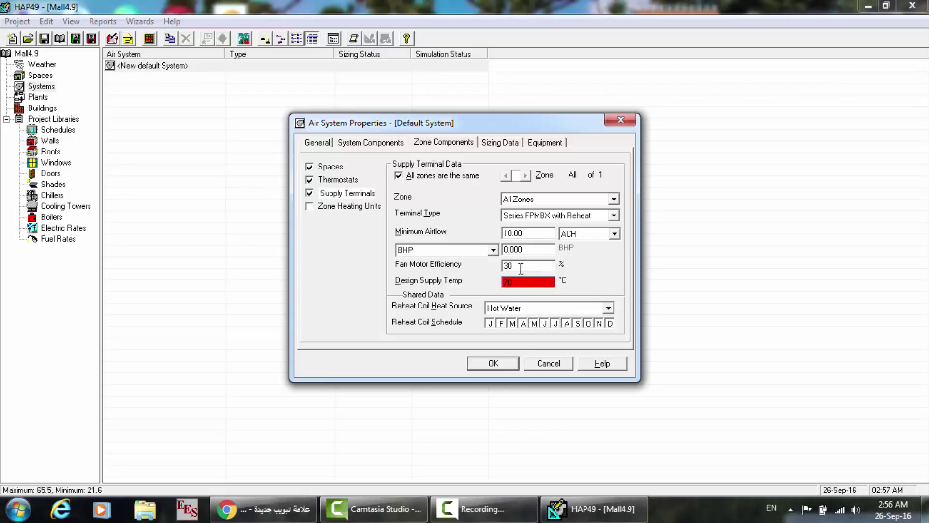
- Set the fan motor efficiency to 80% and the design supply temperature to 65 °C
click(521, 267)
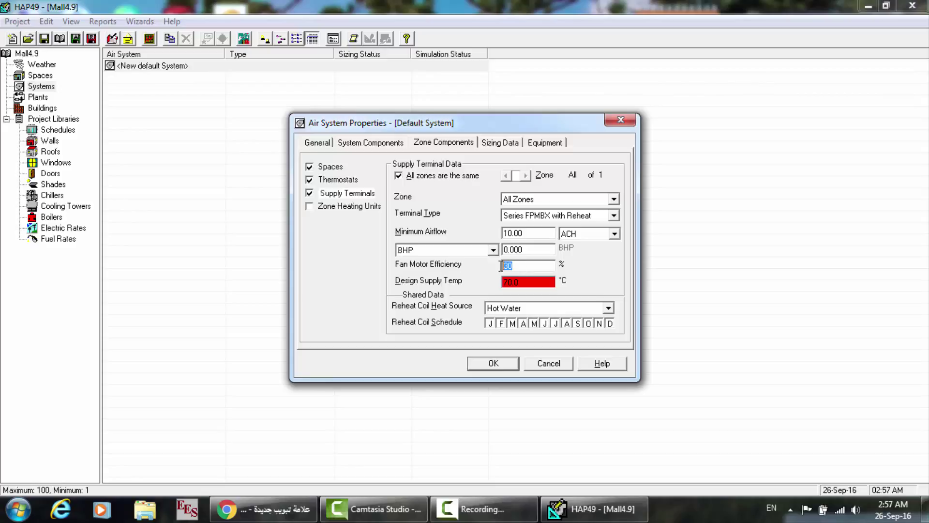
text(80)
click(520, 284)
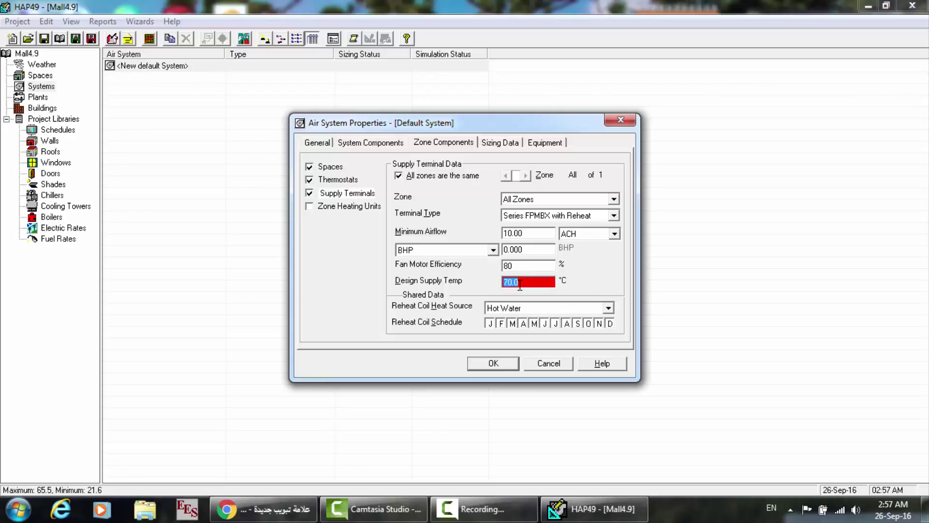
text(65)
click(523, 269)
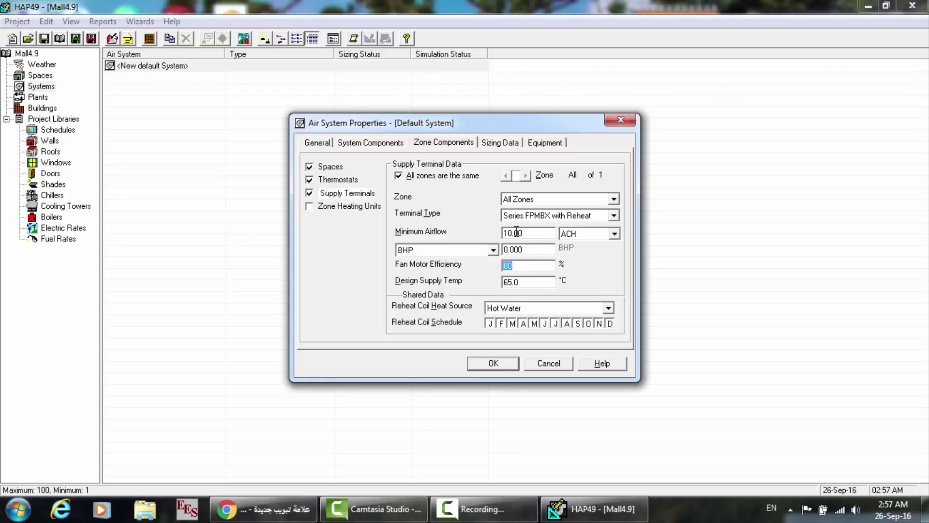
- Define the terminal fan by Total Static instead of BHP and enter 50 Pa
click(530, 251)
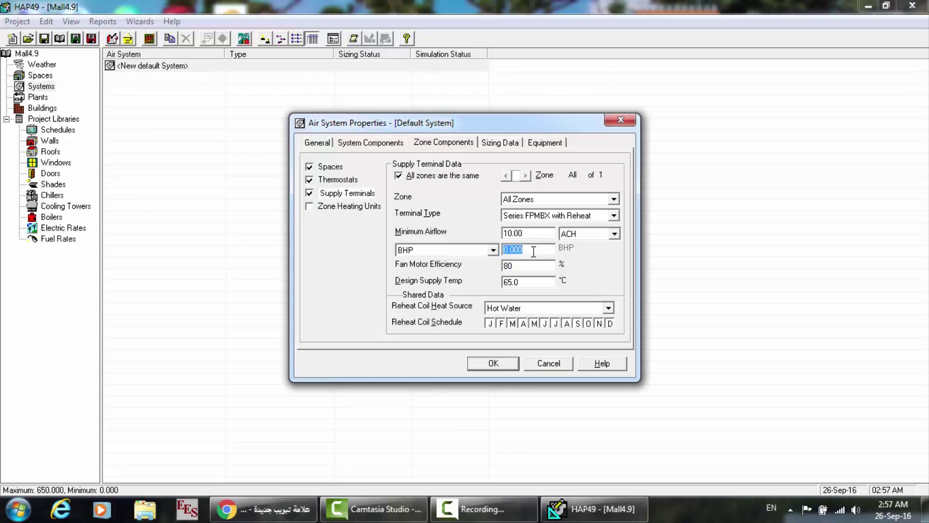
click(493, 250)
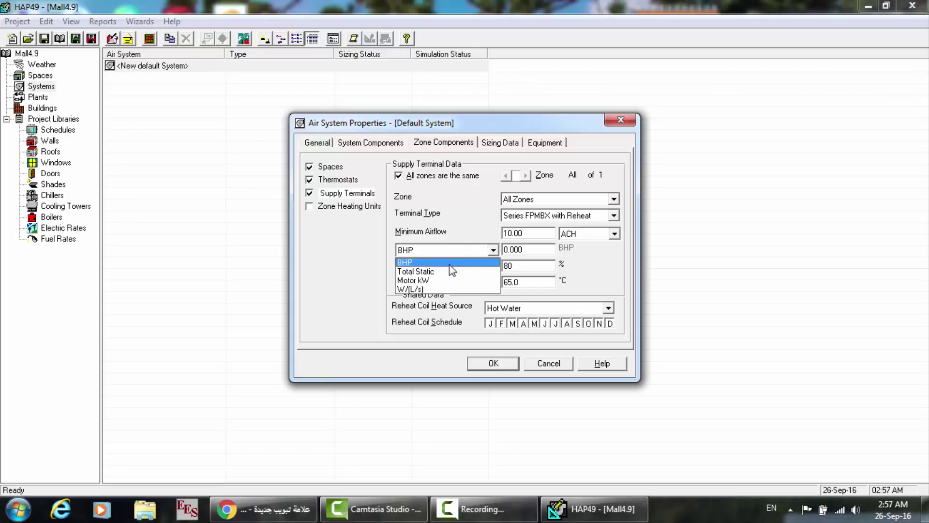
click(419, 271)
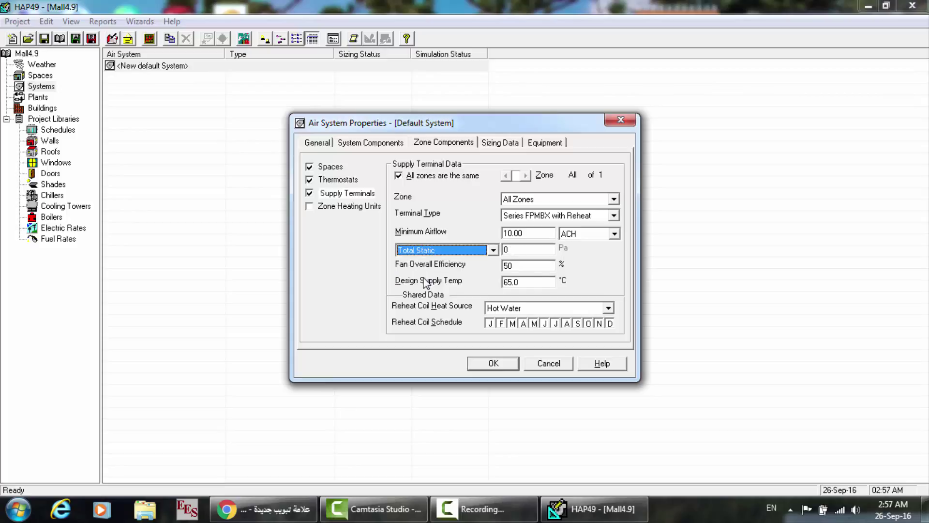
click(515, 250)
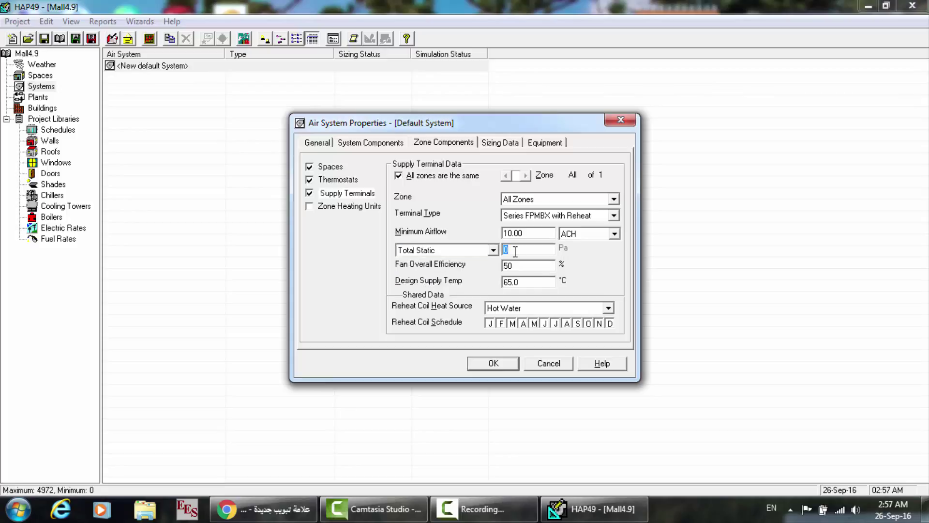
text(50)
- Try design supply temperatures of 110 °C and 80 °C with the fan defined by total static
click(531, 280)
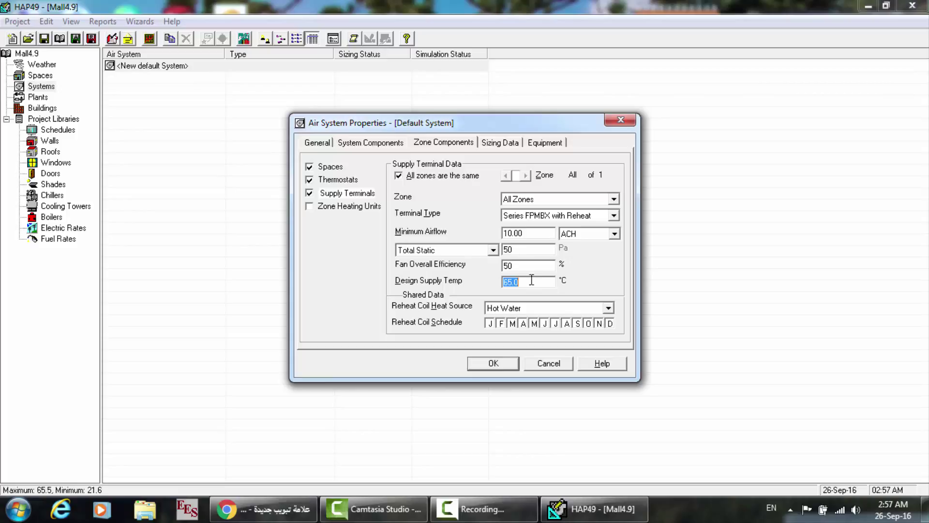
text(110)
click(529, 265)
click(519, 283)
text(80)
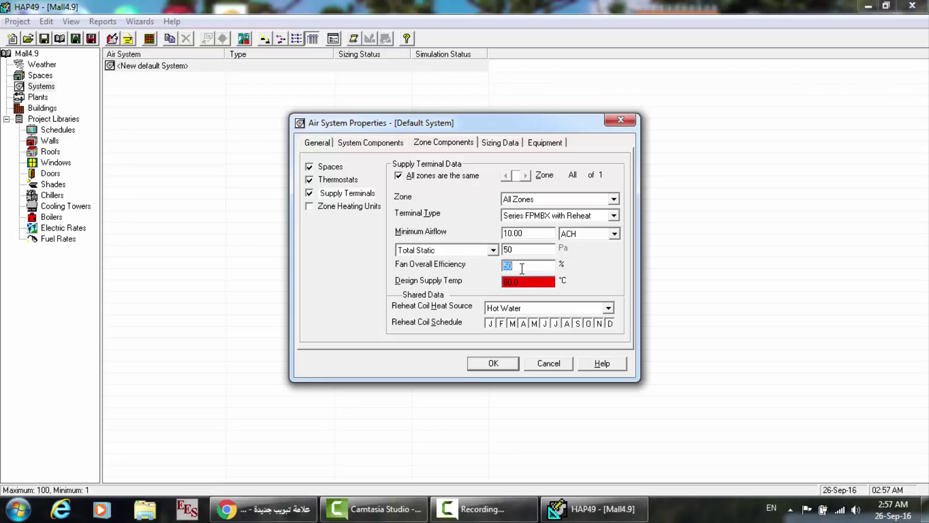
- Set the design supply temperature to 65 °C and keep all zones the same for the supply terminals
click(515, 284)
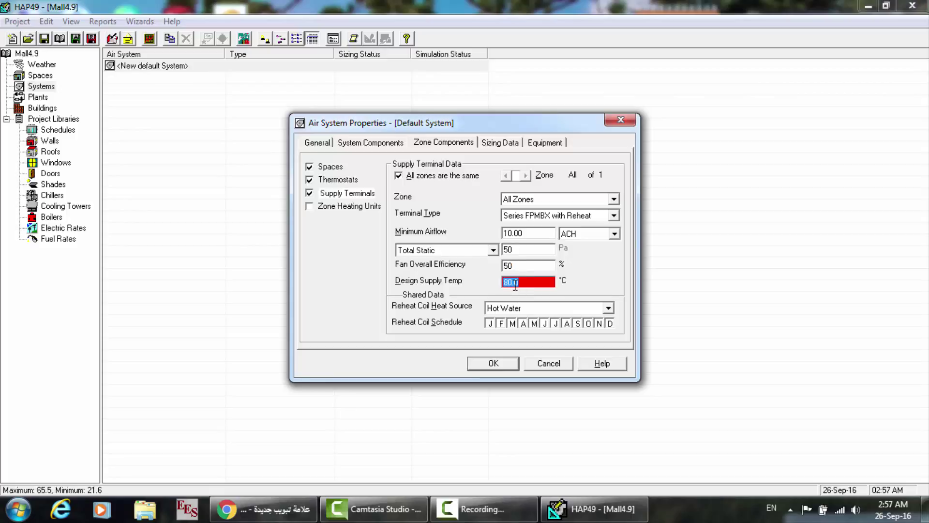
text(65)
click(533, 264)
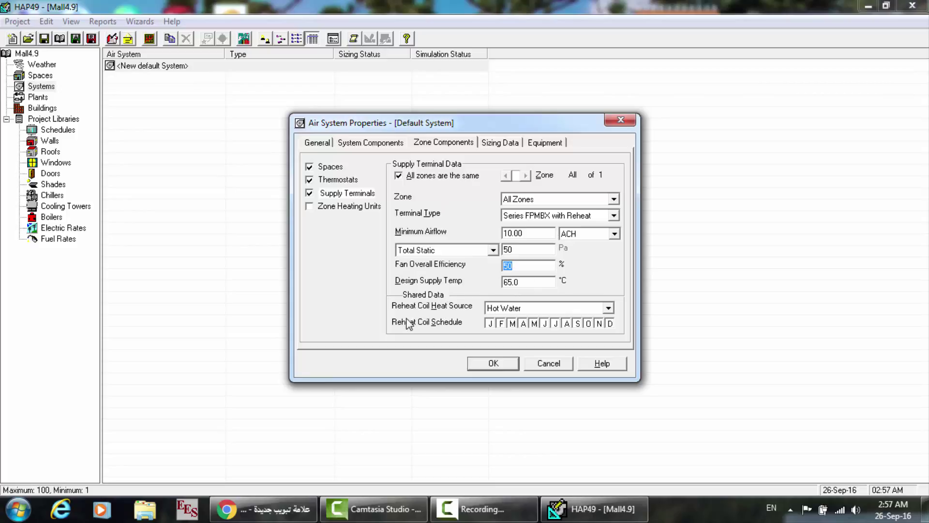
click(400, 175)
click(400, 176)
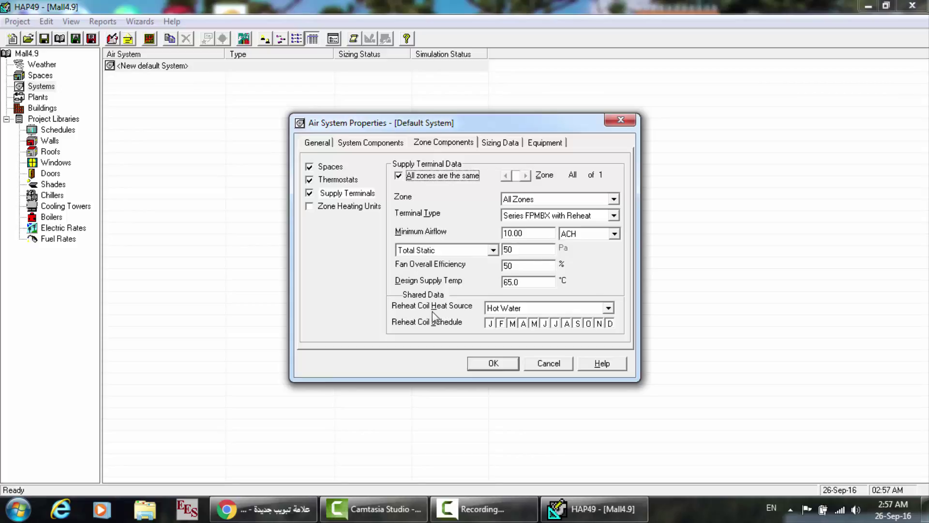
- Set the reheat coil heat source to Steam and schedule the coil on only for April through July
click(553, 308)
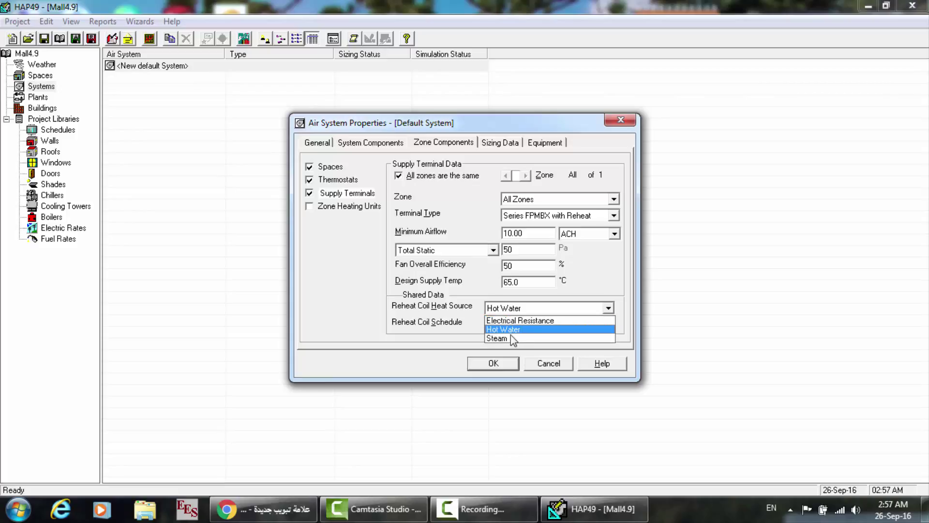
click(512, 337)
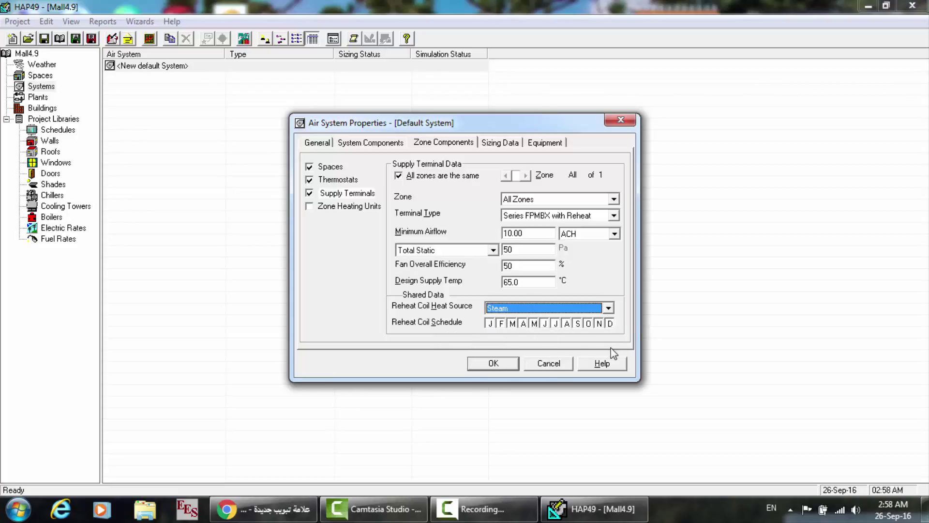
click(491, 324)
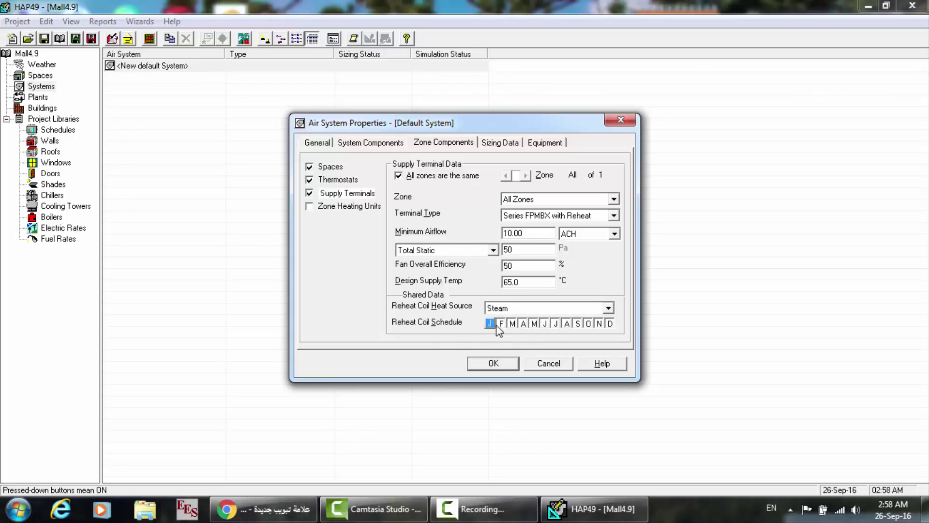
click(502, 323)
click(512, 324)
click(545, 324)
click(556, 323)
click(566, 323)
click(578, 323)
click(588, 324)
click(588, 323)
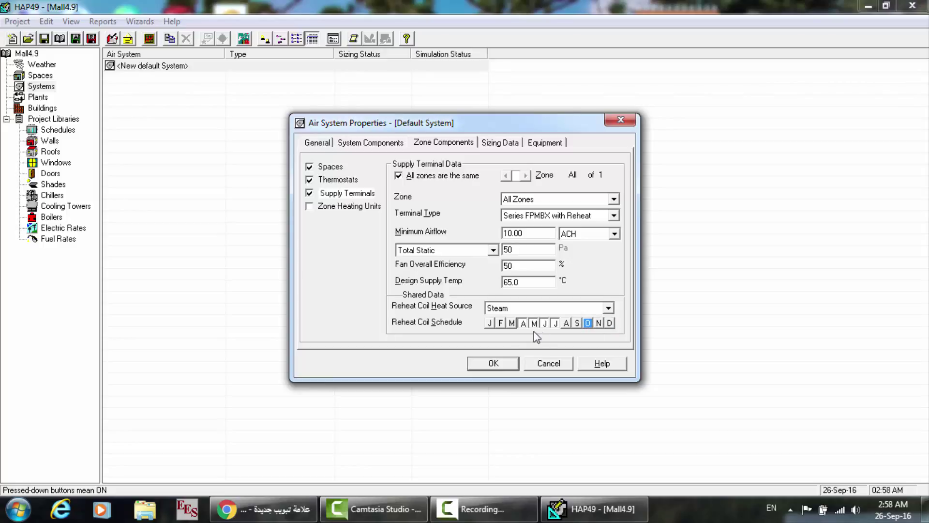
- Switch the reheat coil off for April through July and toggle its September, October and November schedule settings
click(534, 323)
click(555, 324)
click(525, 324)
click(544, 324)
click(598, 323)
click(577, 324)
click(600, 325)
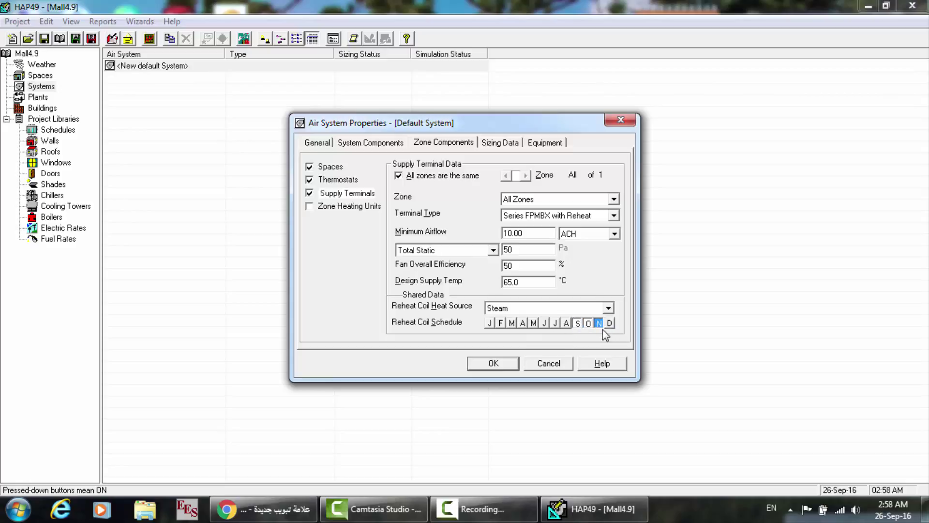
click(588, 323)
click(599, 323)
click(588, 324)
- View the zone heating unit settings and return to the supply terminal data
click(342, 209)
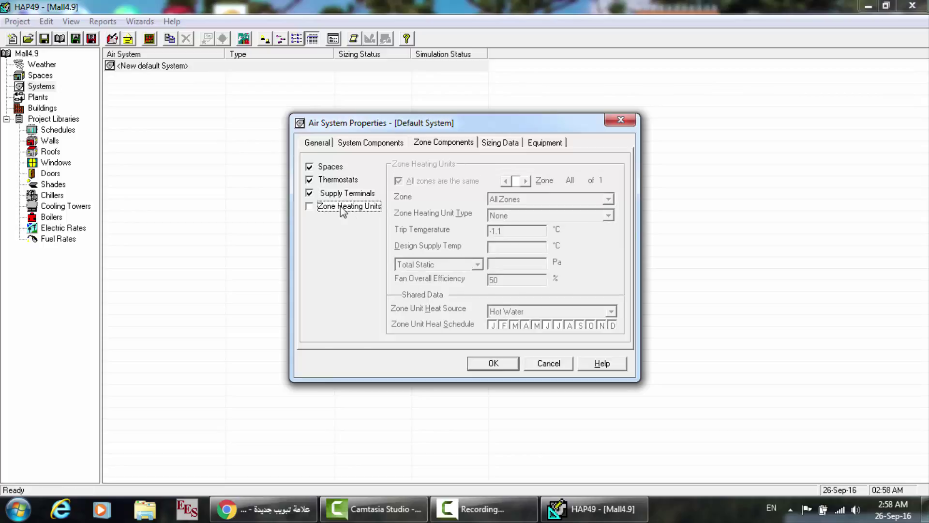
click(314, 207)
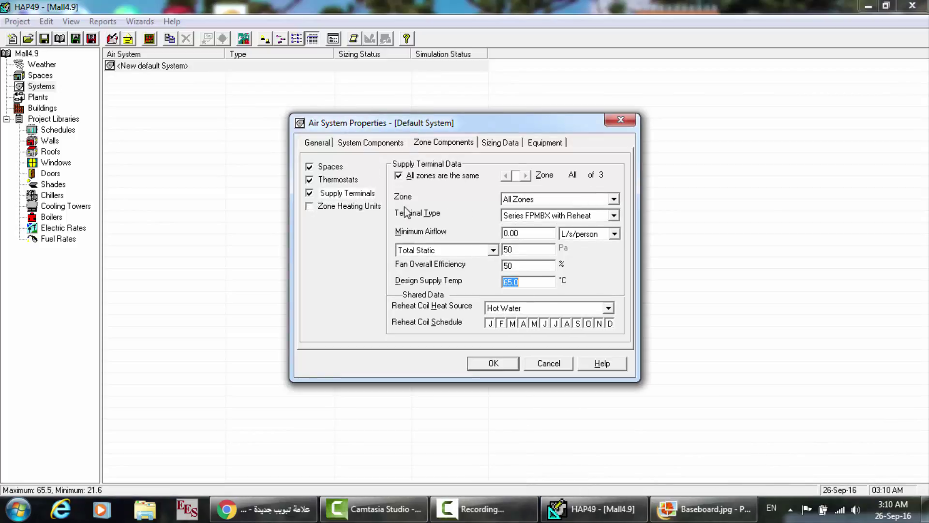
click(342, 207)
click(343, 194)
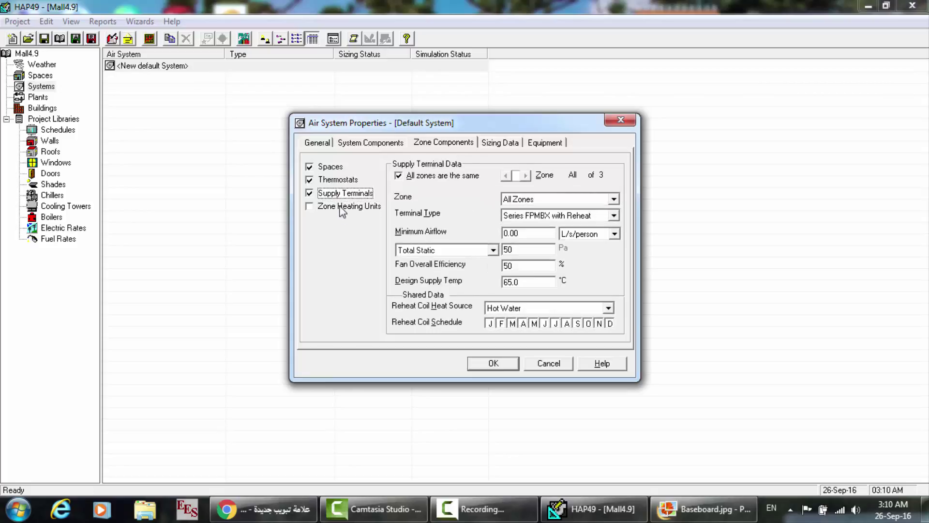
- Try design supply temperatures of 110, 90 and 80 °C for the three-zone series fan-powered terminals
click(524, 281)
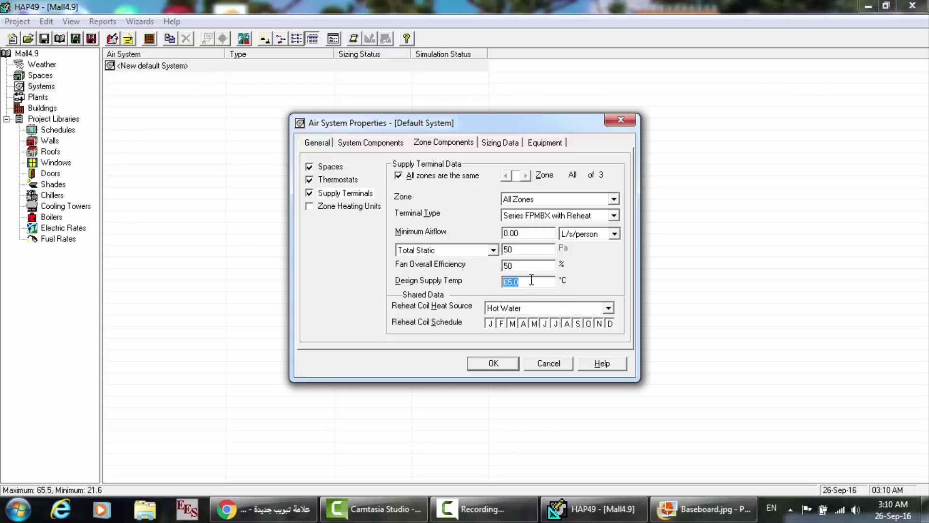
text(110)
click(516, 265)
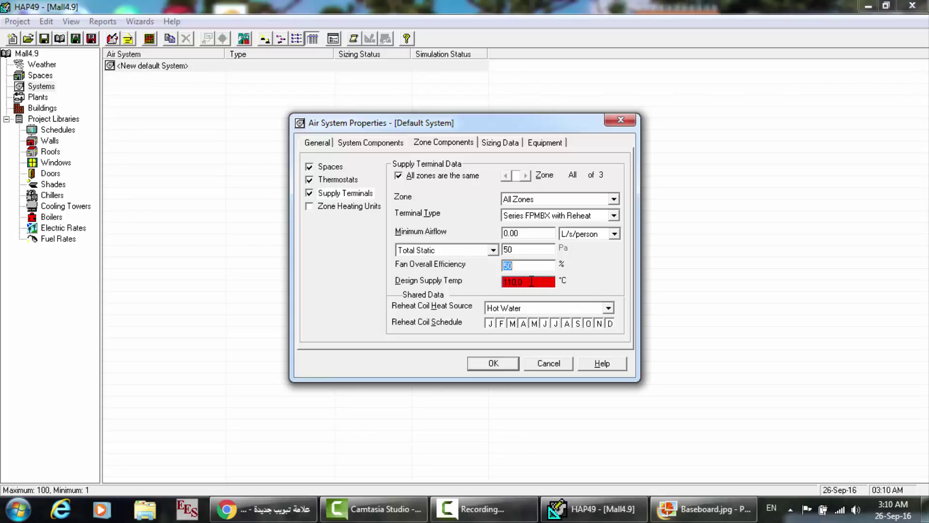
click(531, 282)
text(90)
click(530, 262)
click(528, 282)
text(80)
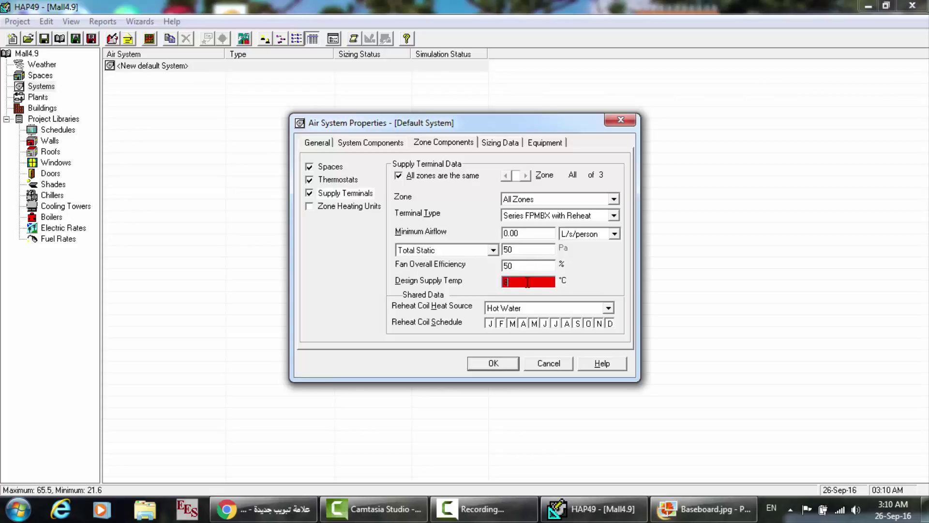
click(516, 264)
- Test the lower design supply temperature limit with 10, 21.6 and 21.5 °C
click(537, 282)
text(10)
key(shift+Tab)
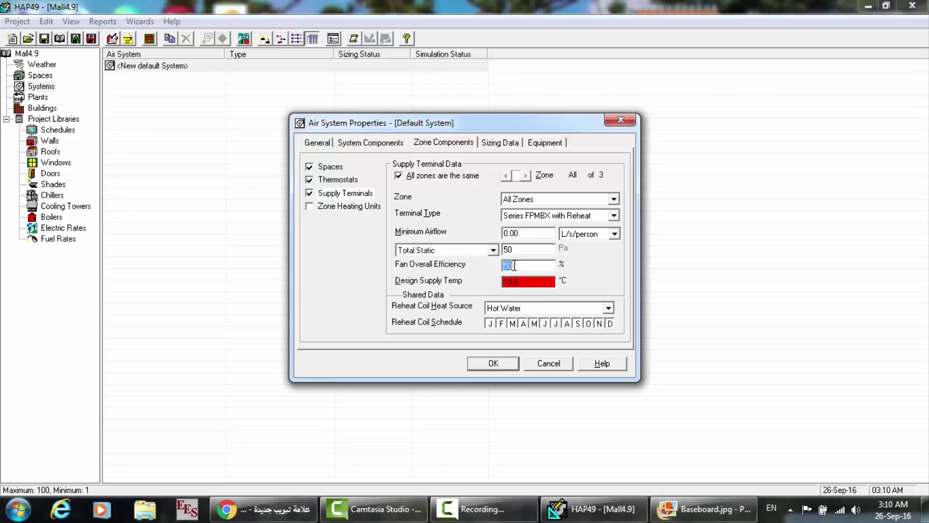
key(Tab)
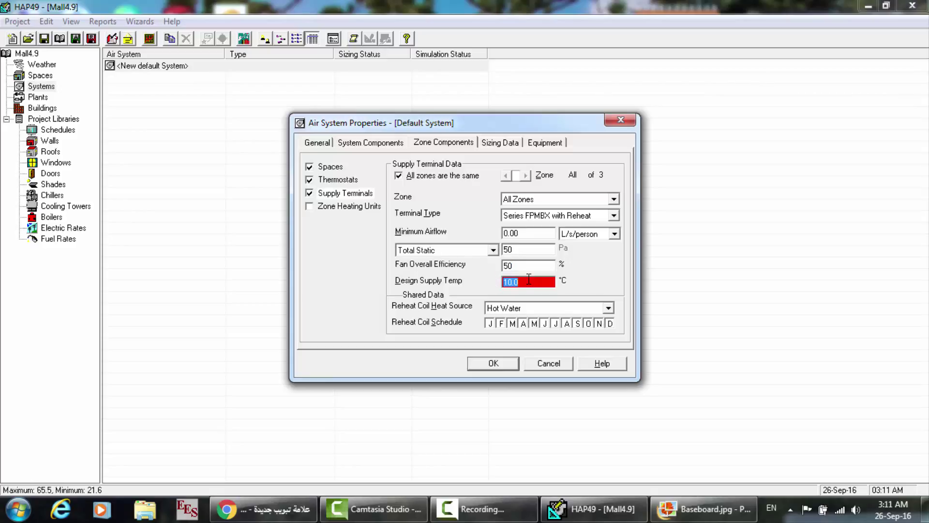
text(21.6)
key(shift+Tab)
key(Tab)
text(21.5)
key(shift+Tab)
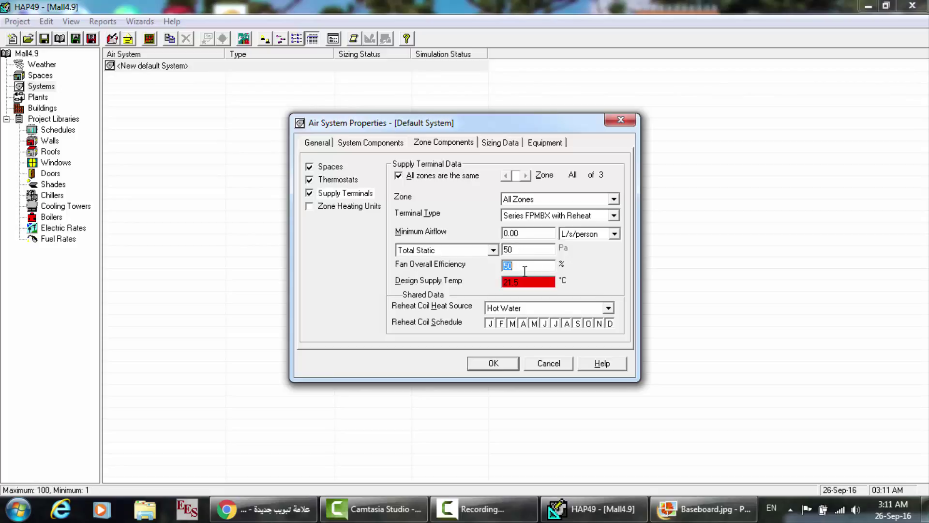
- Test the upper design supply temperature limit with 65.5 and 65.6 °C
key(Tab)
text(65.5)
key(shift+Tab)
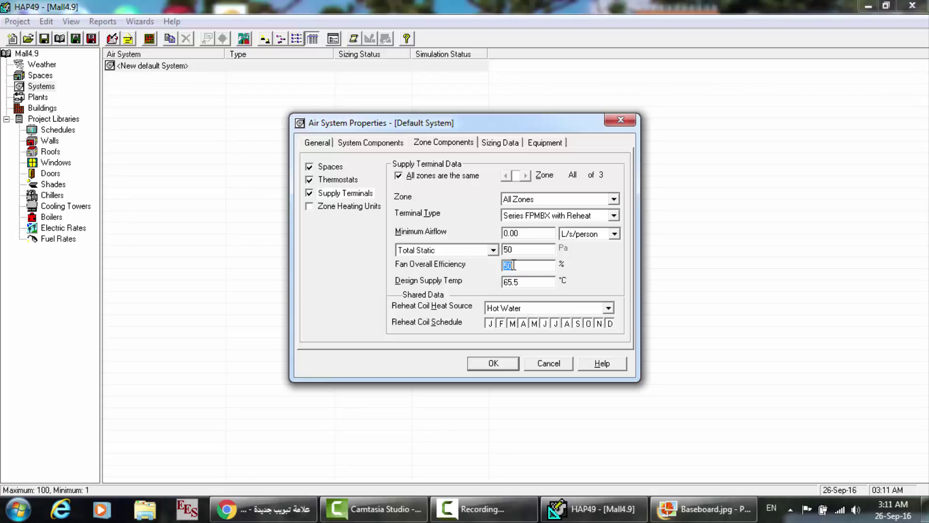
key(Tab)
text(65.5)
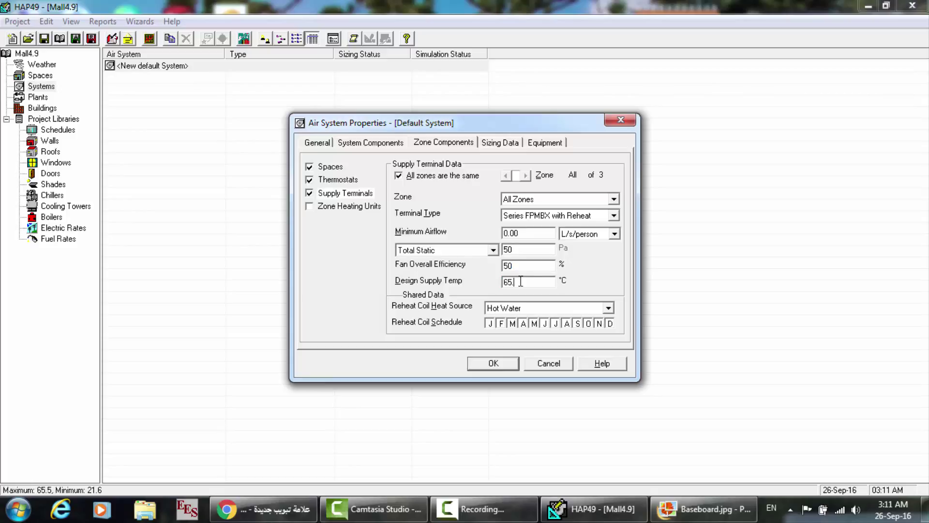
key(shift+Tab)
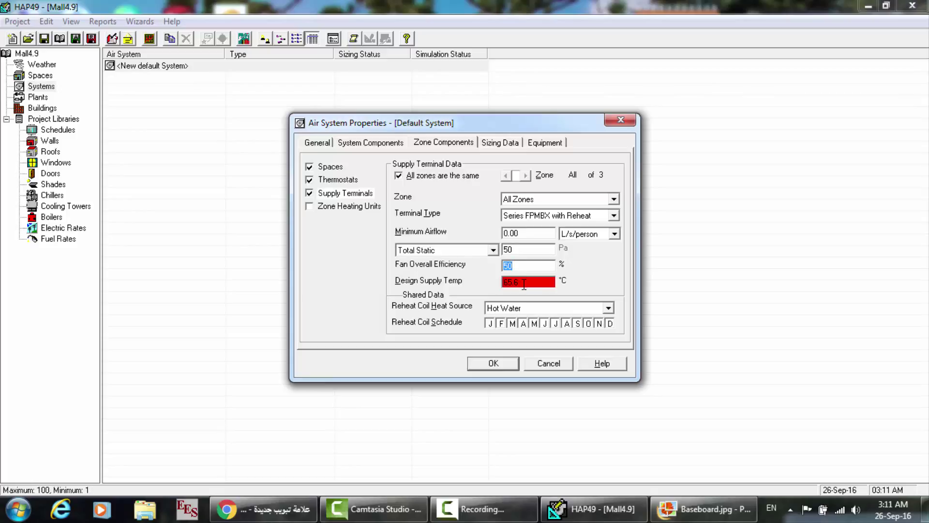
- Set the design supply temperature of the supply terminals to 65.5 °C
key(Tab)
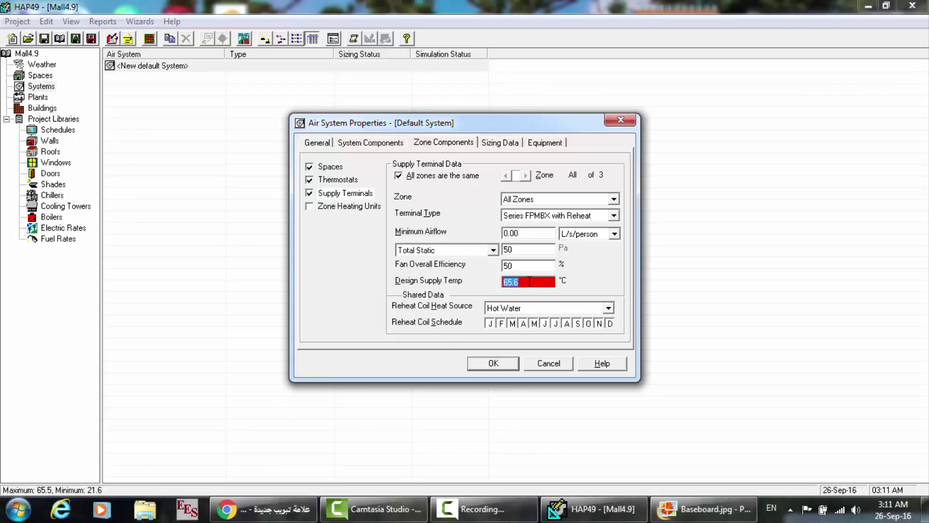
text(65.6)
key(BackSpace)
text(5)
click(526, 270)
- Enable zone heating units and allow their settings to differ between zones
click(345, 207)
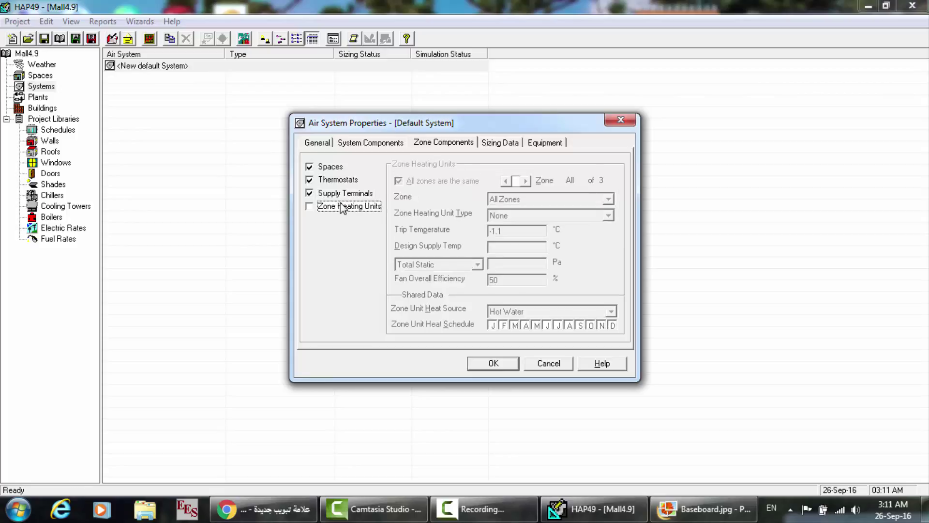
click(309, 207)
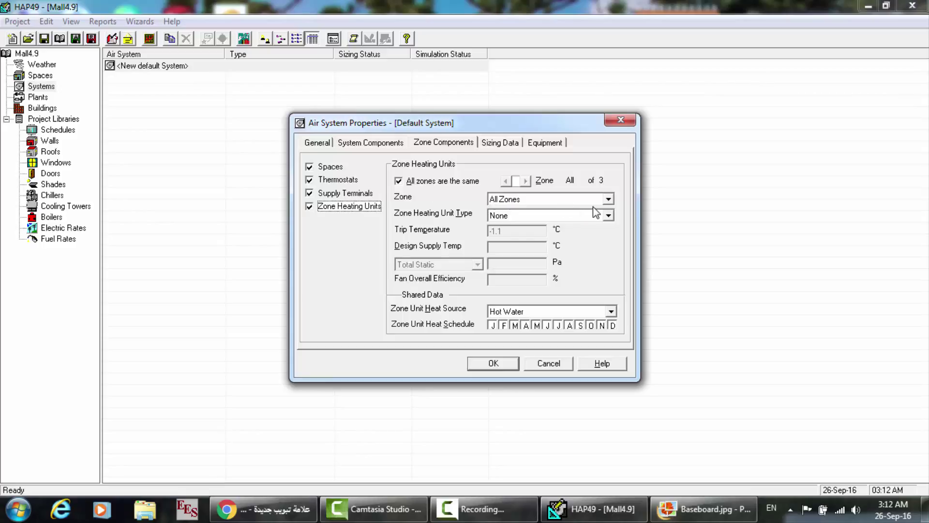
click(413, 182)
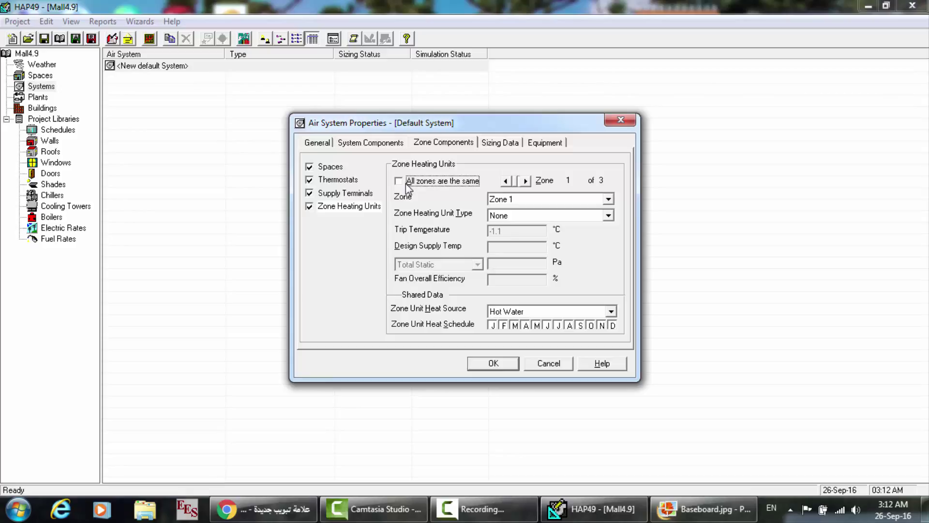
- Step through the zone heating unit settings of zones 1 and 2
click(405, 184)
click(405, 183)
click(525, 182)
click(525, 182)
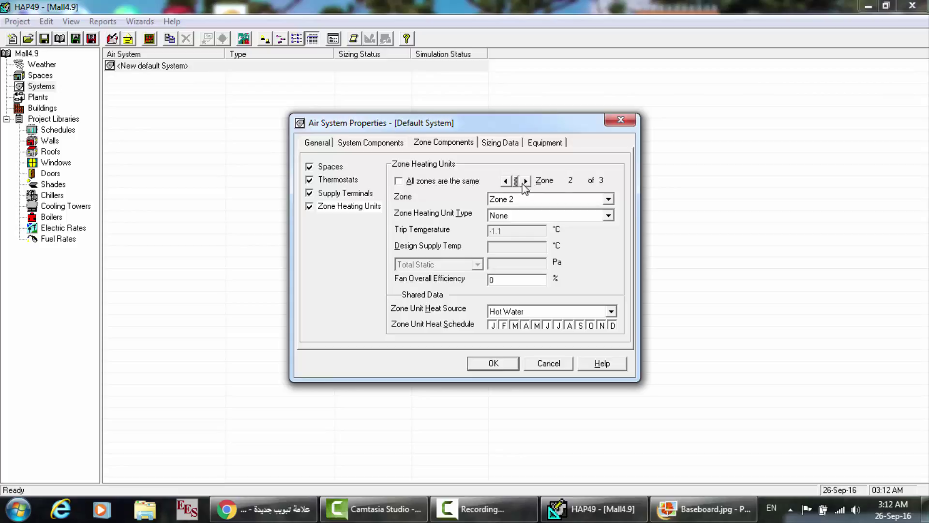
click(507, 181)
click(506, 181)
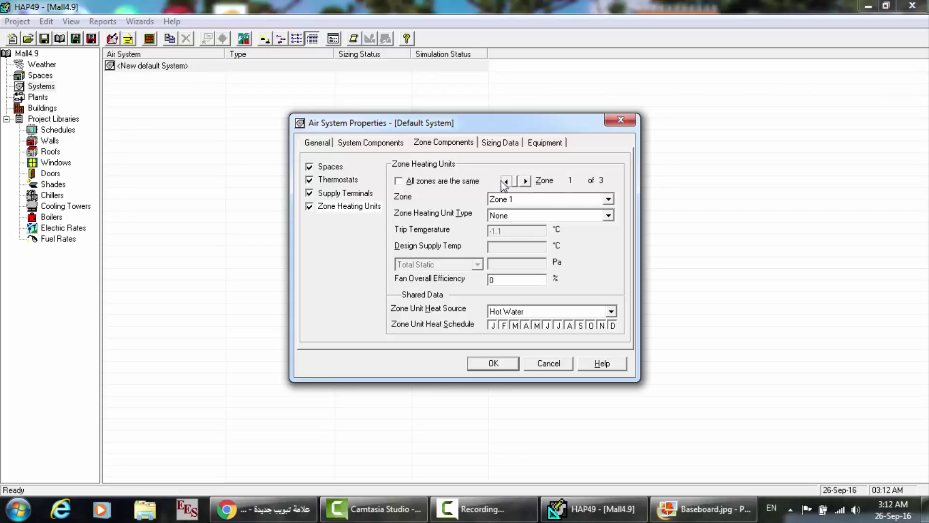
- Make the zone heating unit settings the same for all zones
click(399, 182)
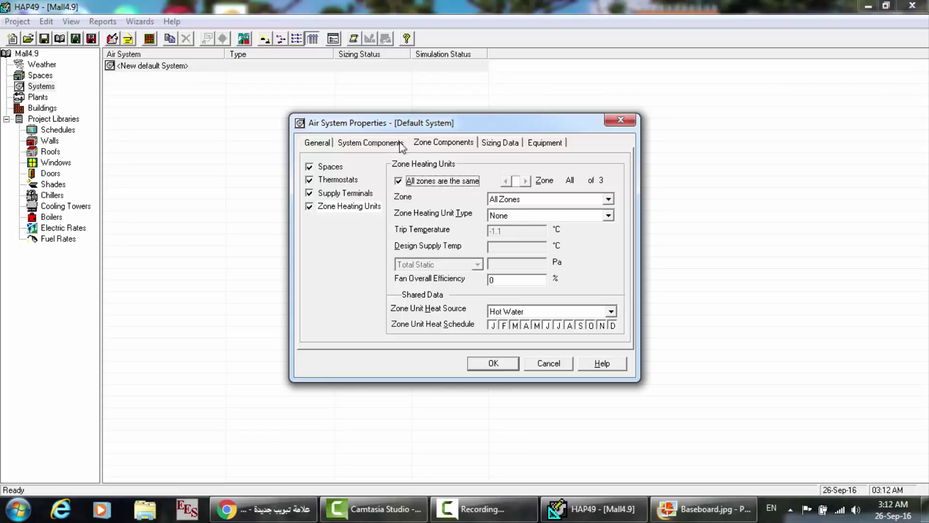
click(332, 194)
click(325, 207)
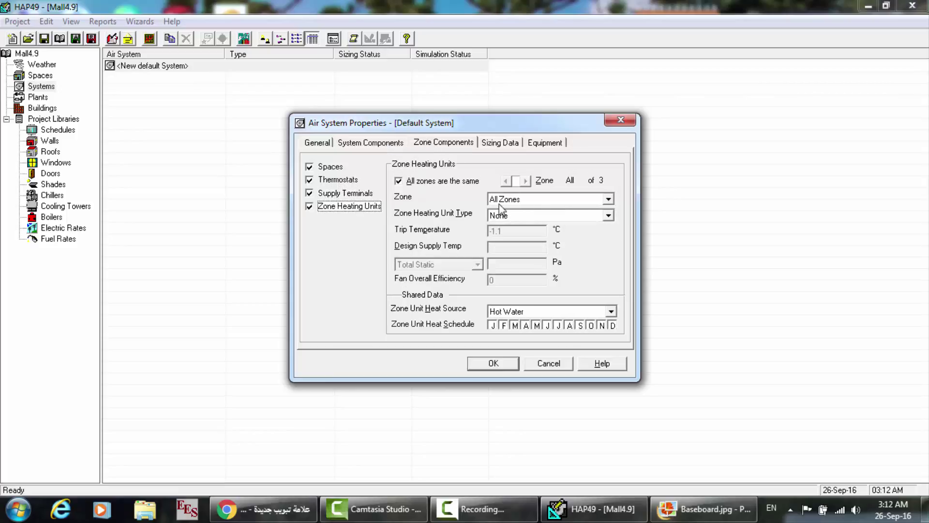
- Change the default system's air system type to CAV - Single Zone
click(321, 142)
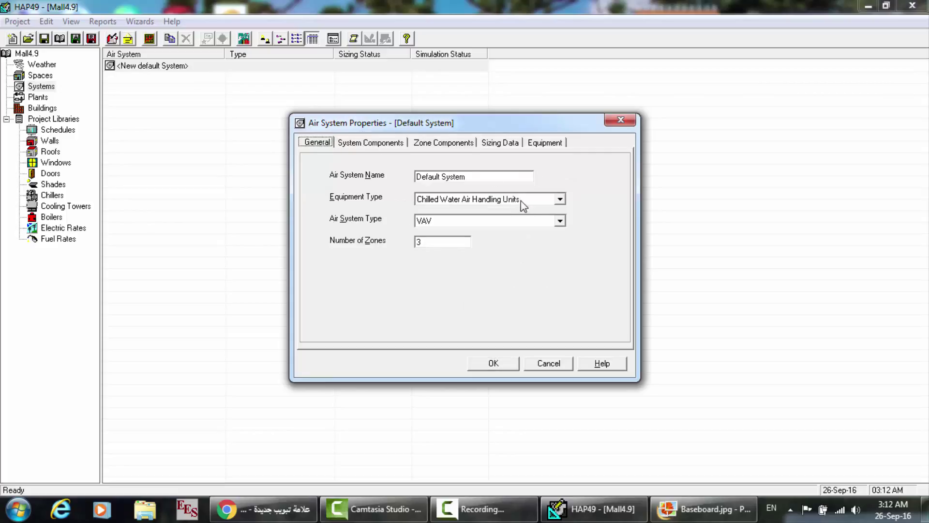
click(535, 219)
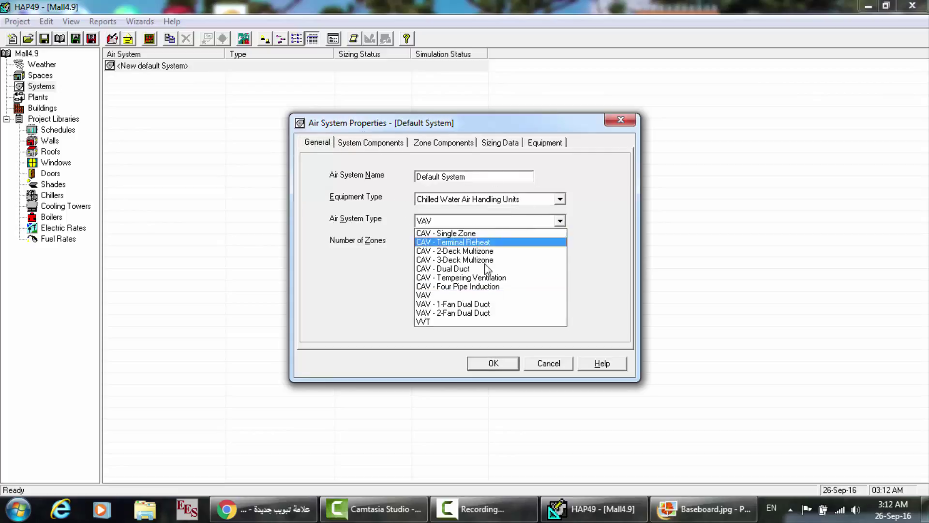
click(455, 234)
click(398, 142)
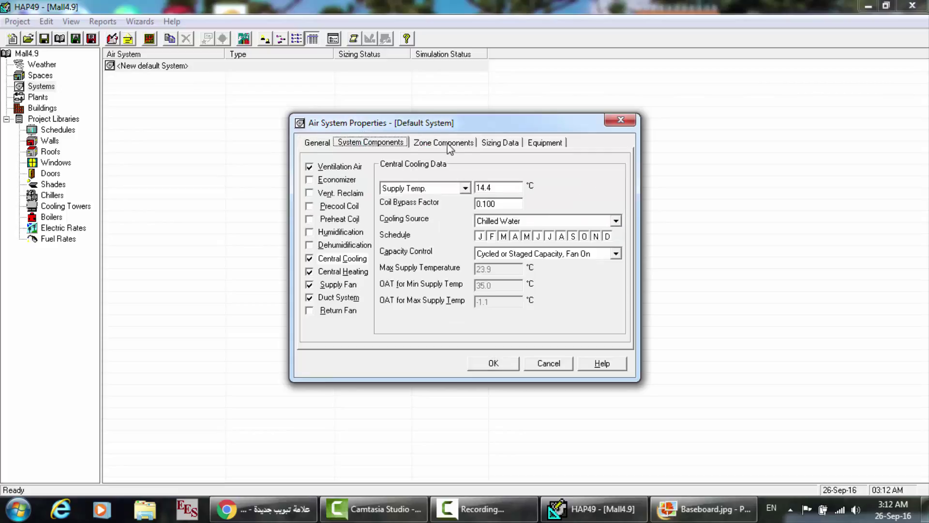
- Enable zone heating units for the single-zone system with settings shared by all zones
click(447, 143)
click(338, 212)
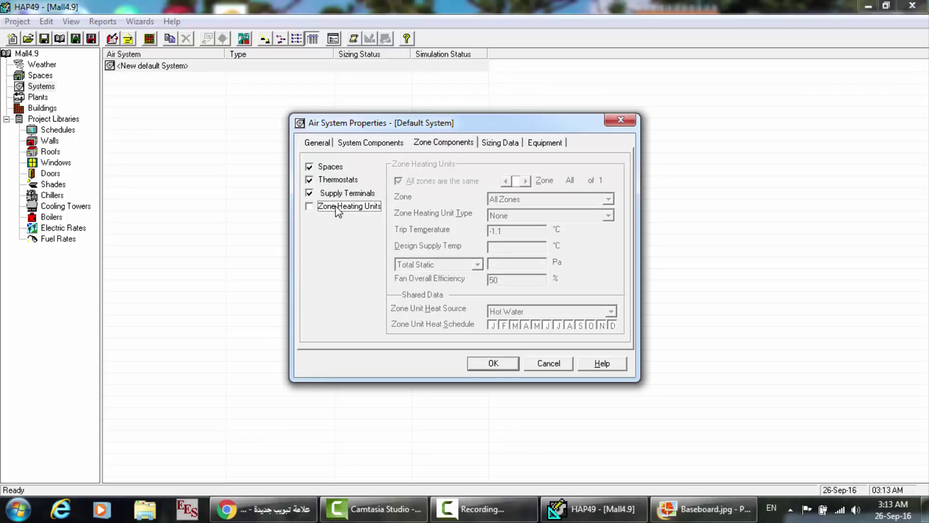
click(312, 206)
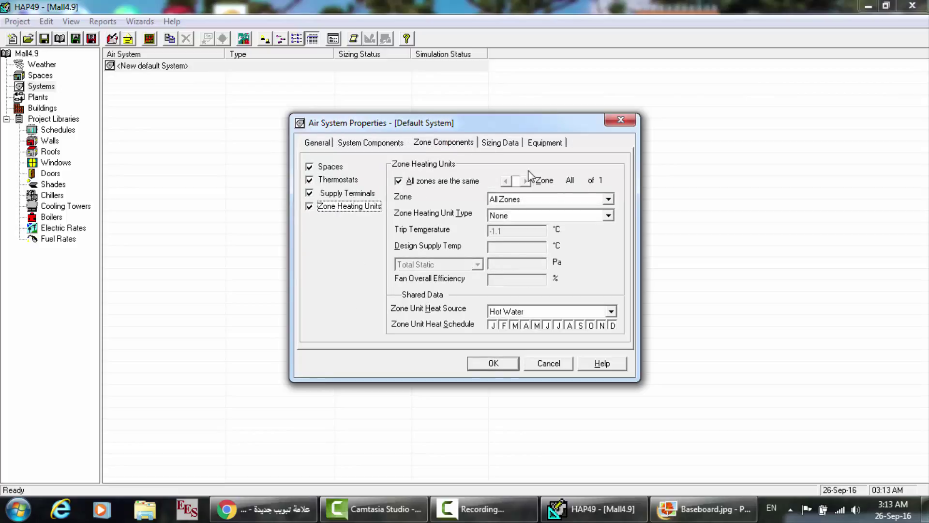
click(426, 182)
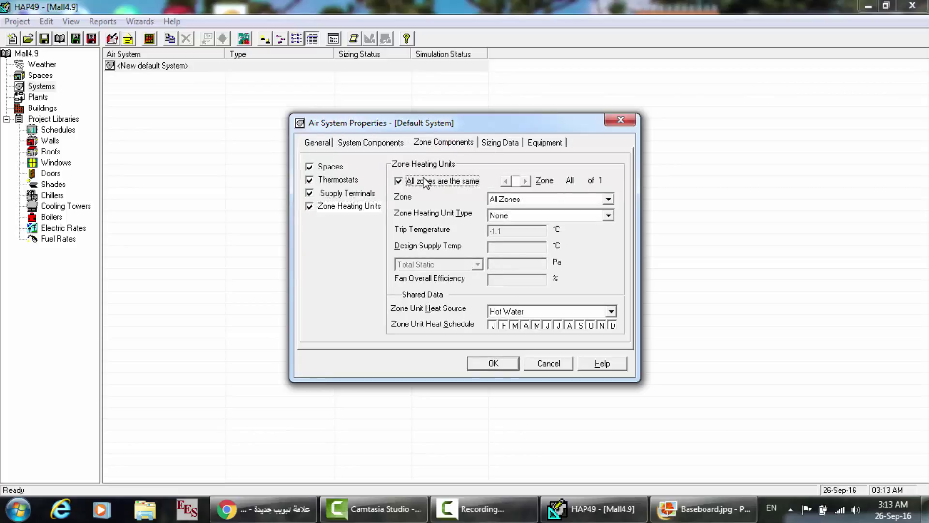
click(580, 203)
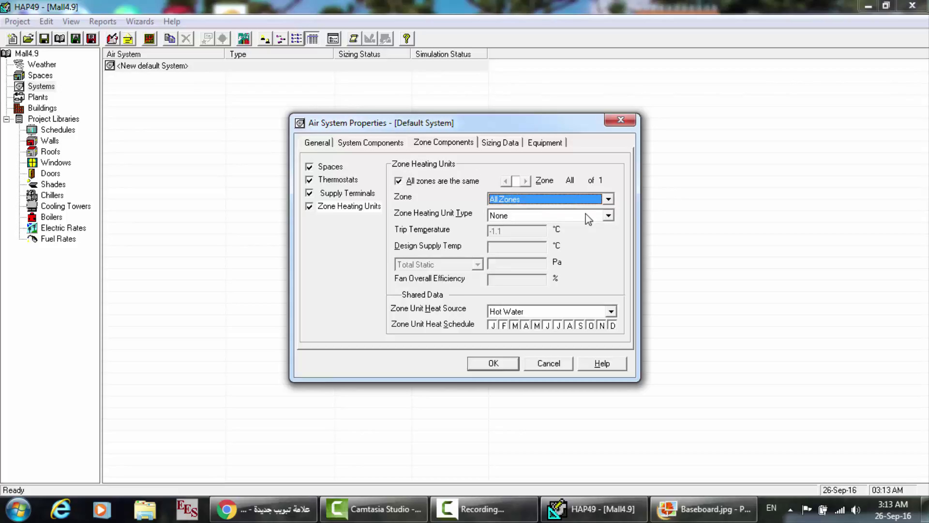
- Check the baseboard picture in Photo Gallery and set the zone heating unit type to Baseboard, OAT Control in HAP
click(587, 216)
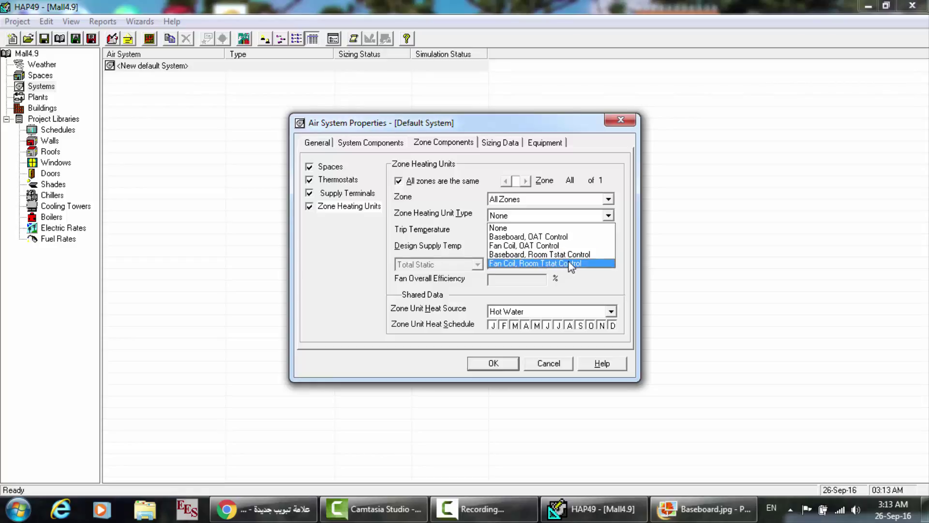
click(704, 508)
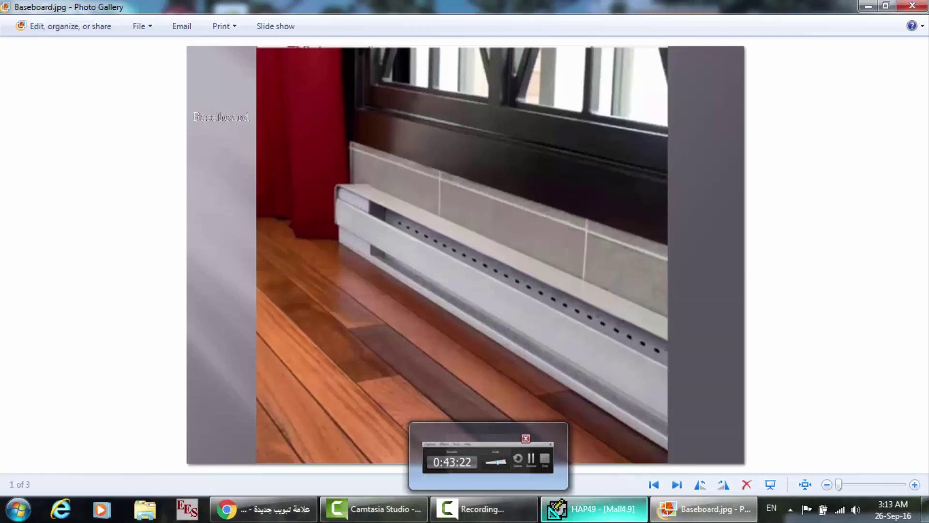
click(590, 508)
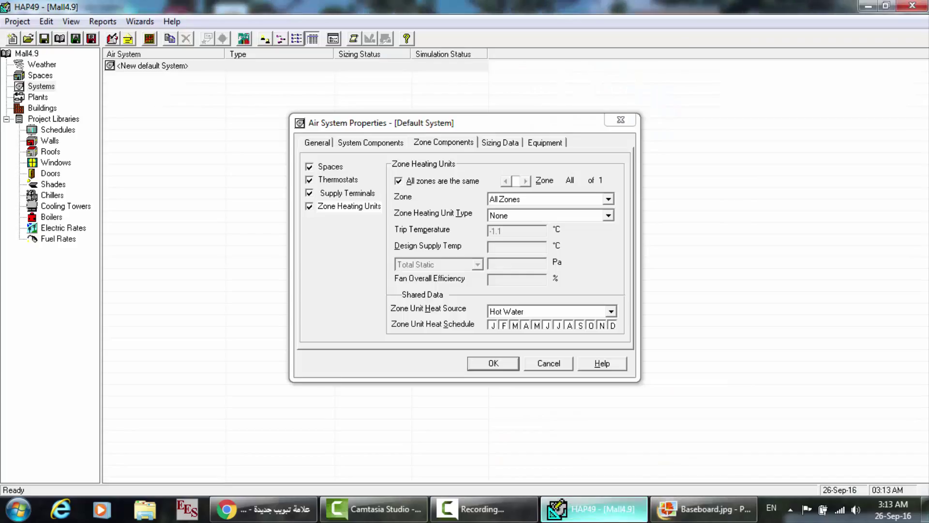
click(579, 216)
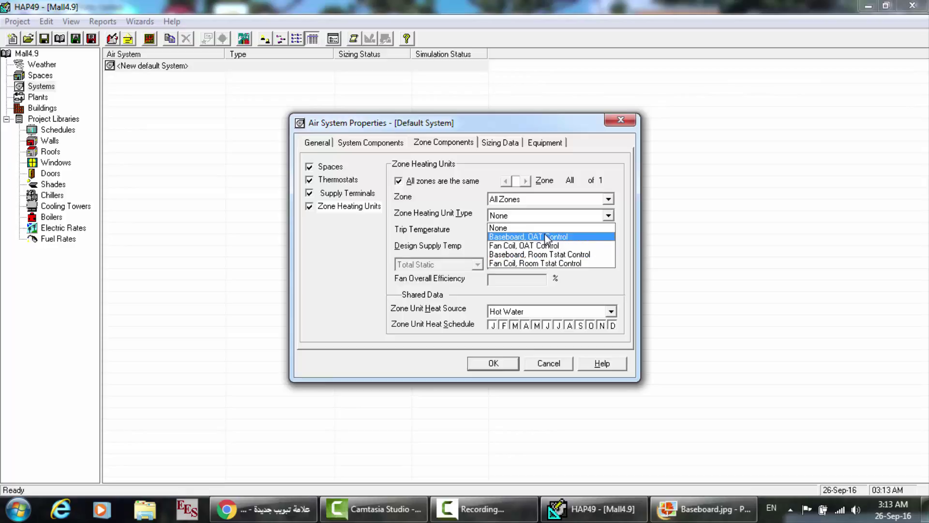
click(546, 237)
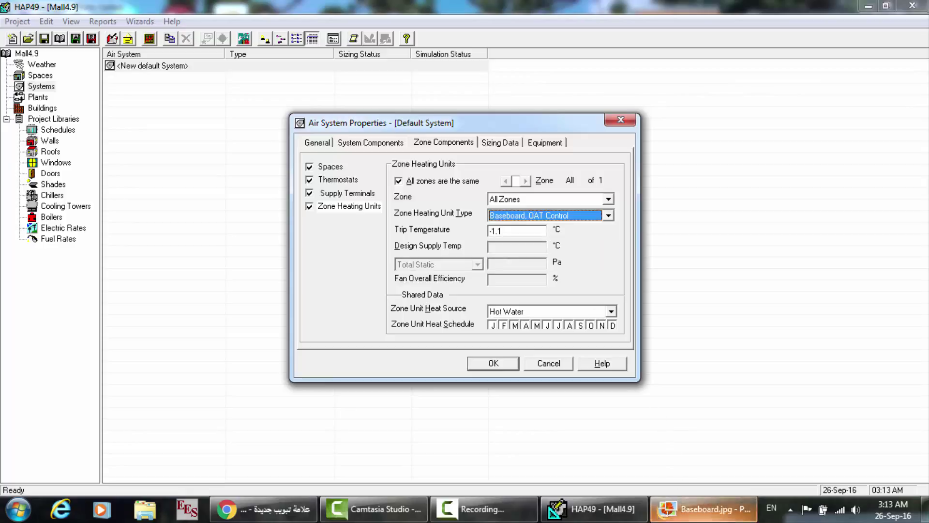
- Switch to Photo Gallery to compare the baseboard and fan coil pictures, and return to HAP
key(alt+Tab)
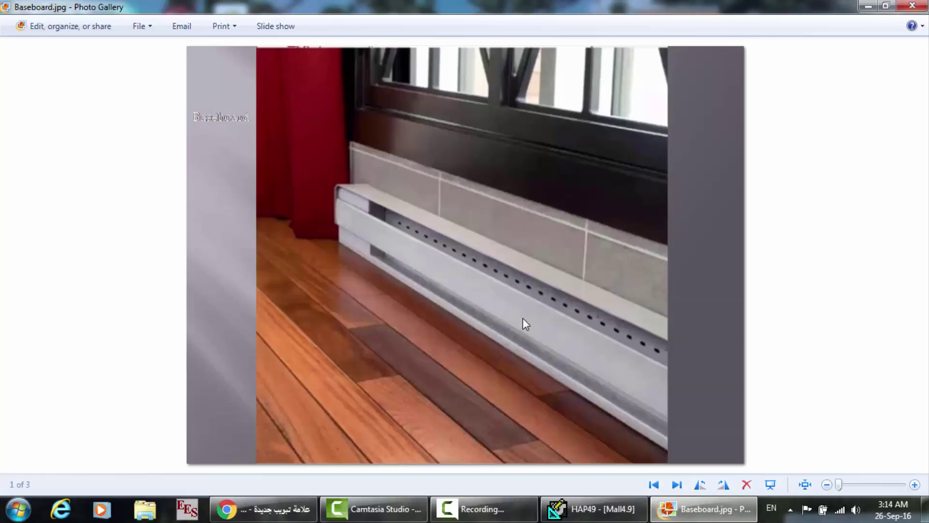
key(Right)
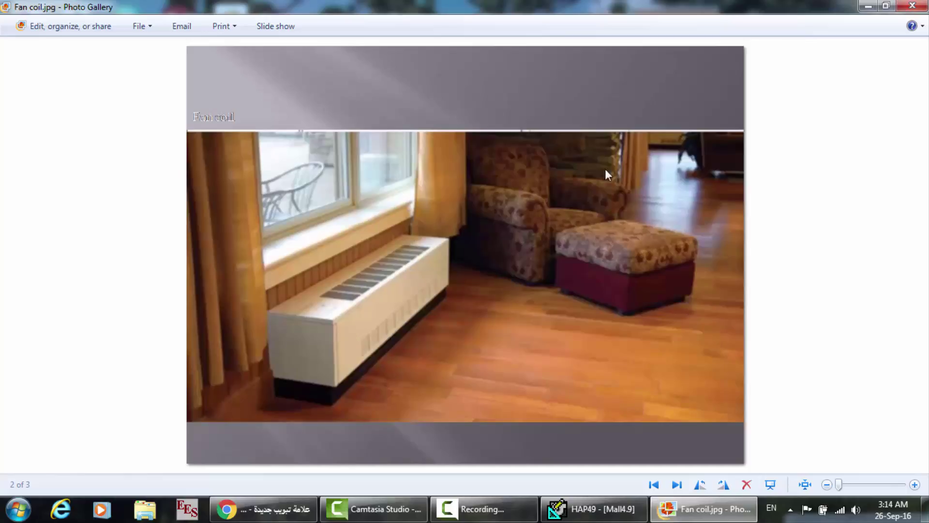
click(591, 509)
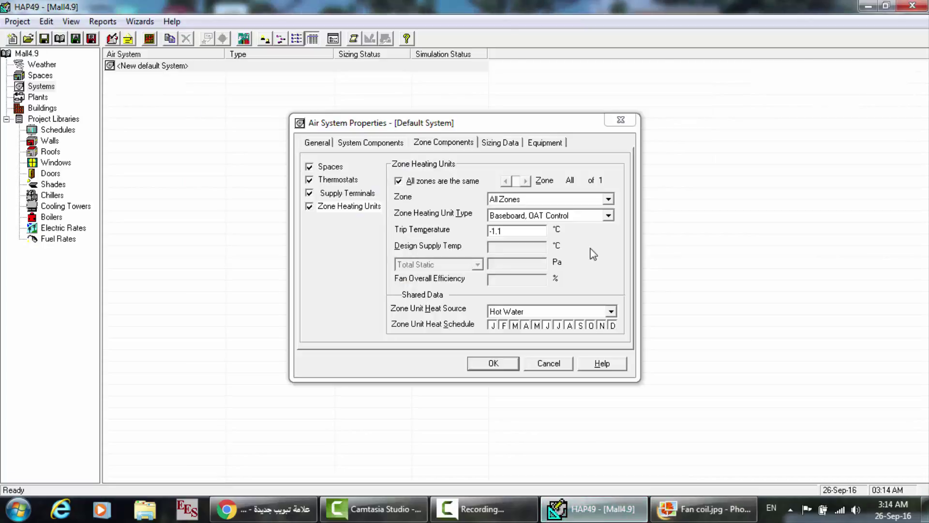
- Reselect Baseboard, OAT Control and try trip temperatures of -2 and -5 °C
click(600, 217)
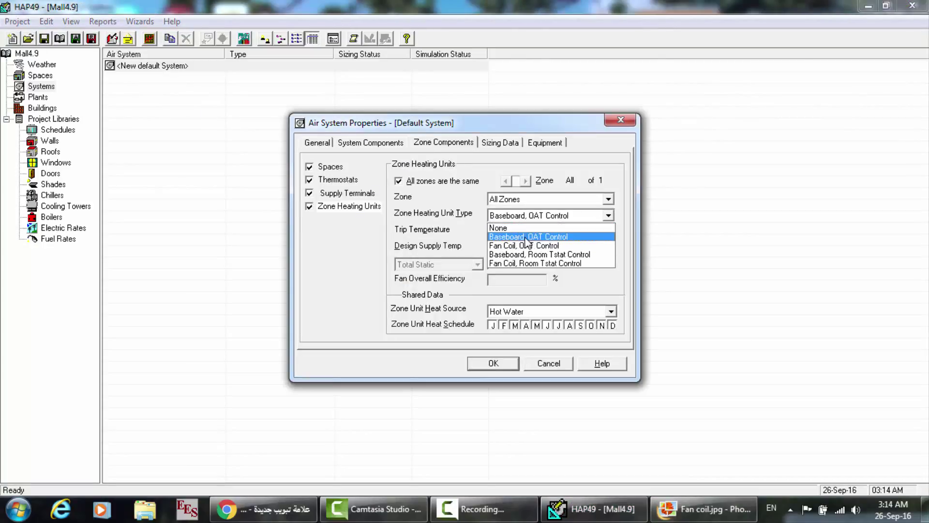
click(566, 237)
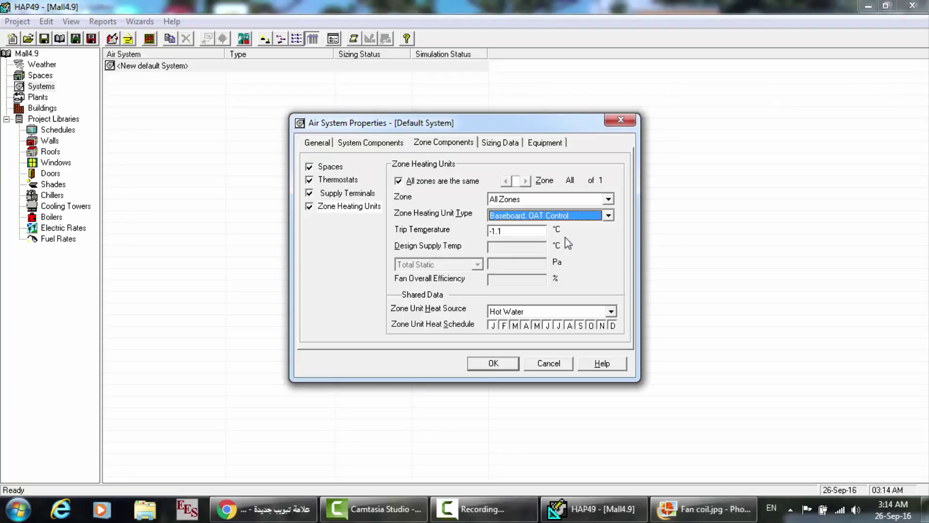
key(Tab)
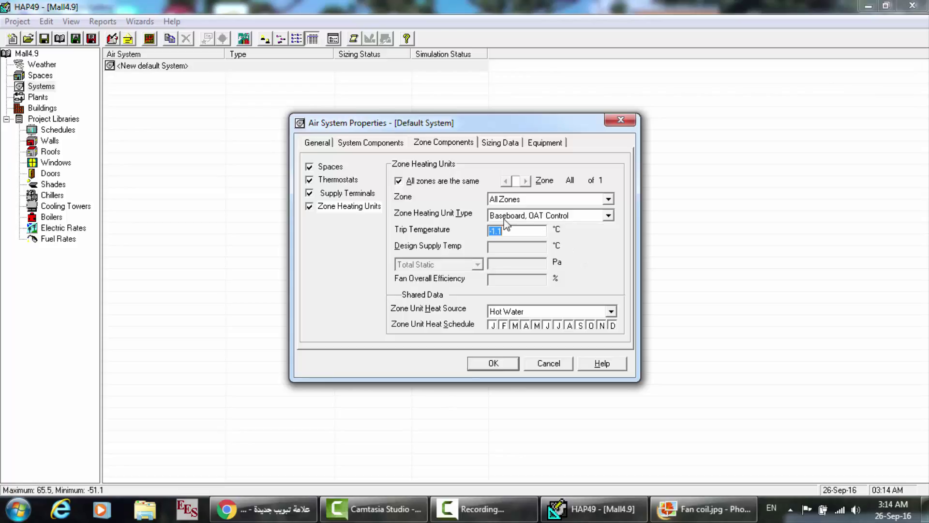
text(-2)
key(BackSpace)
key(BackSpace)
text(-5)
double_click(486, 231)
- Try the Fan Coil, OAT Control and Baseboard, Room Tstat Control unit types, and return to Baseboard, OAT Control
click(607, 216)
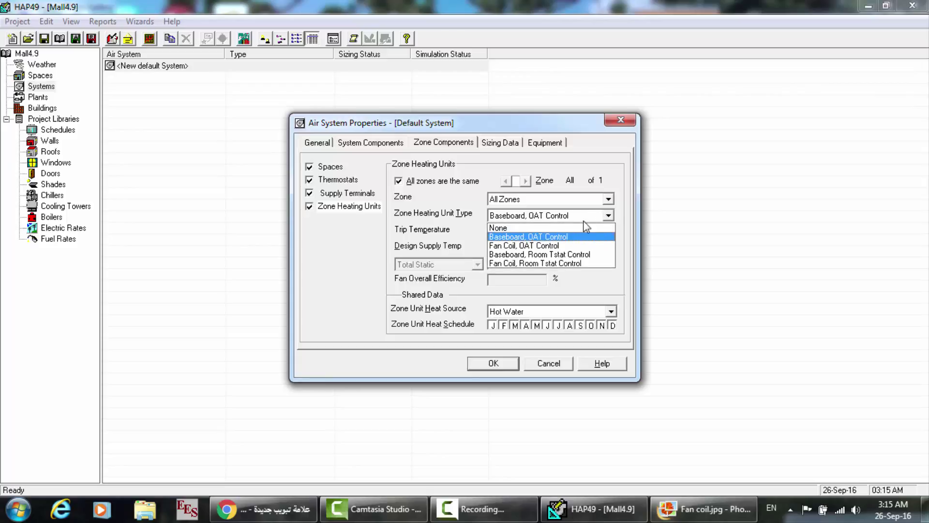
click(537, 245)
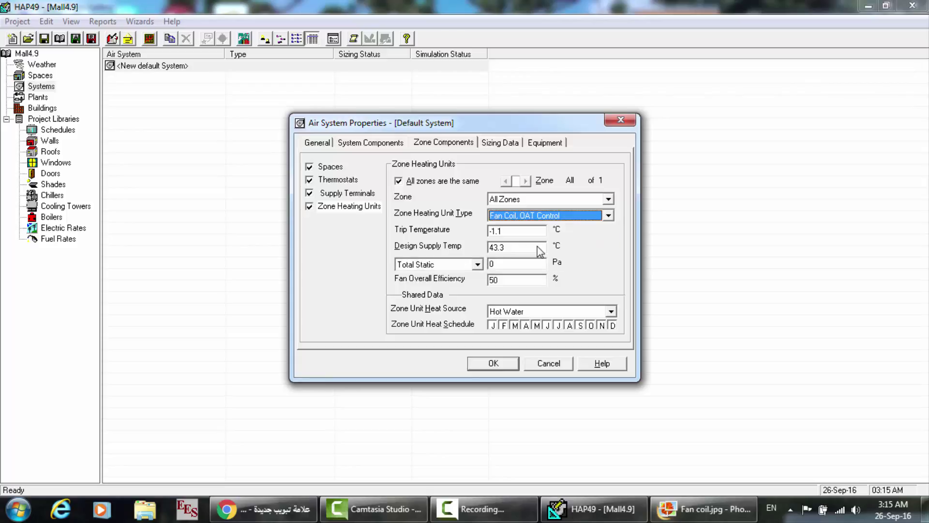
scroll(611, 222, up, 1)
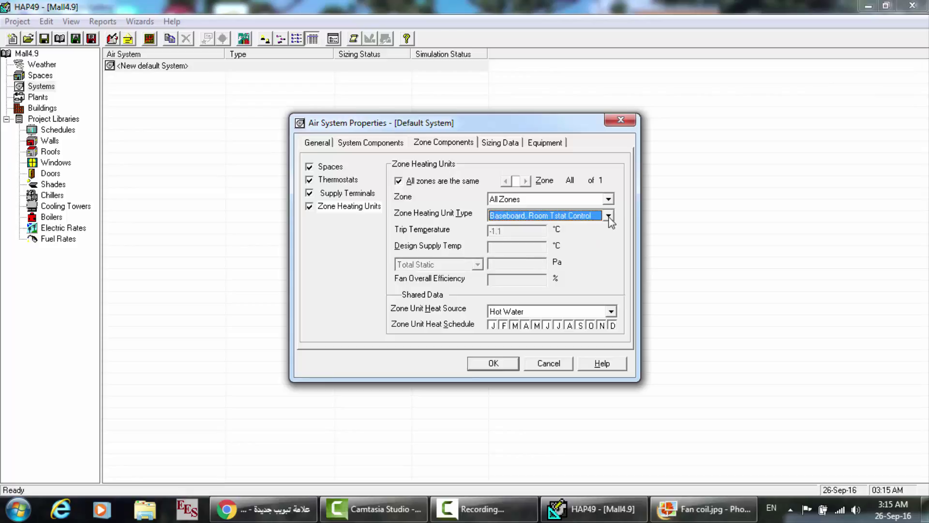
click(609, 217)
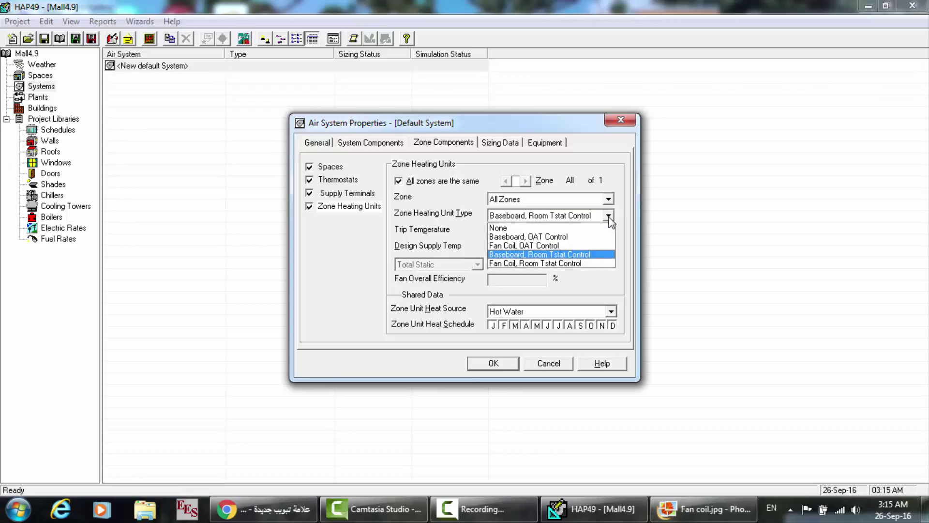
click(559, 256)
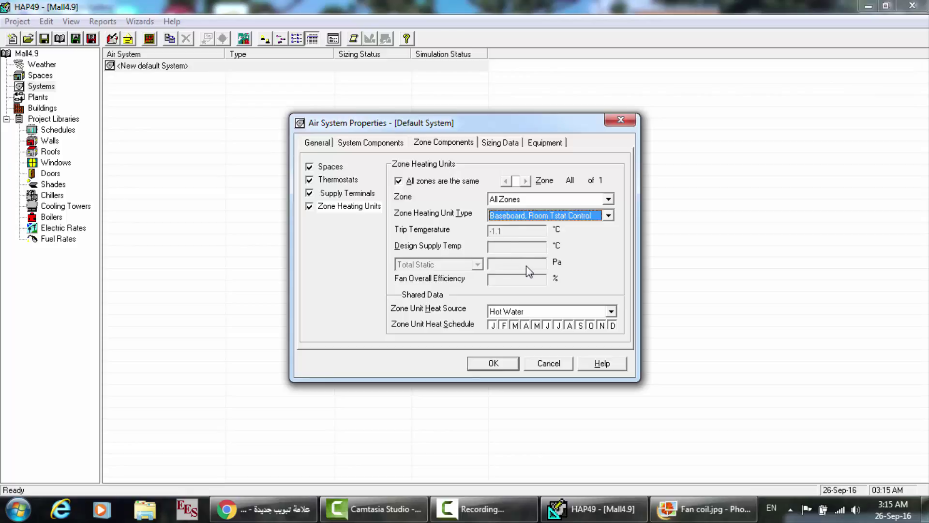
scroll(597, 218, down, 1)
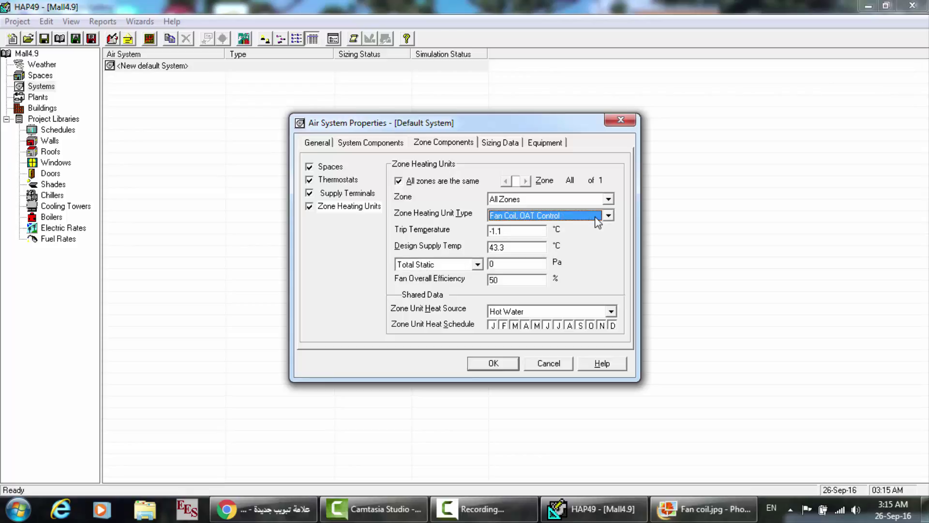
scroll(597, 222, up, 2)
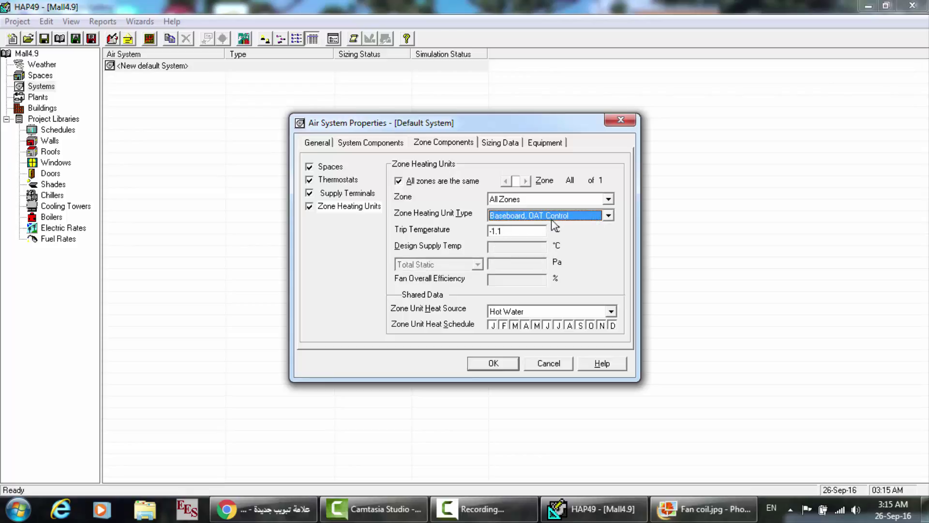
click(523, 231)
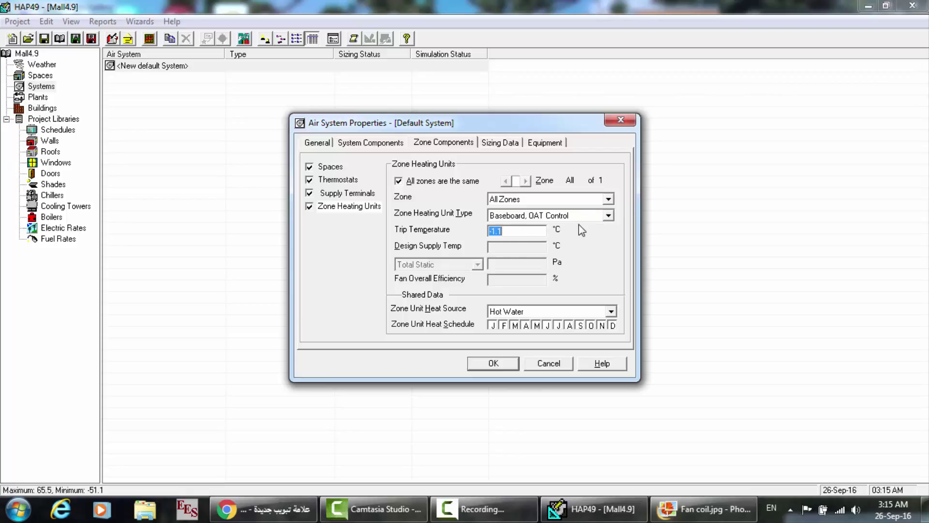
- Compare the trip temperature setting under Baseboard, Room Tstat Control and Baseboard, OAT Control, leaving OAT Control selected
click(603, 216)
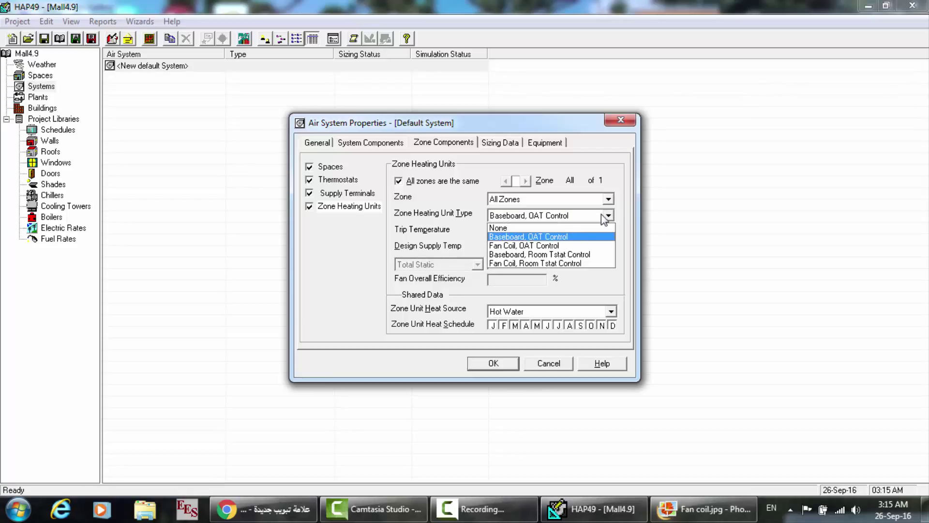
click(538, 253)
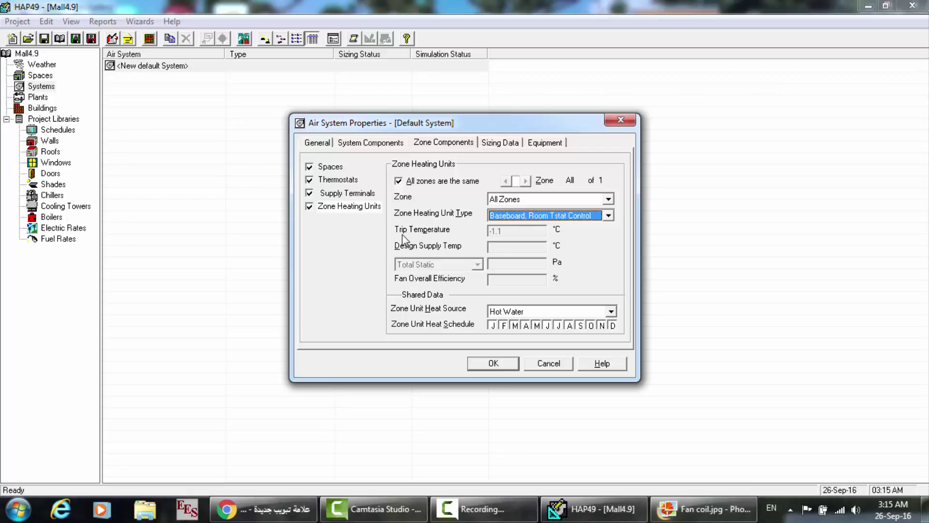
click(609, 216)
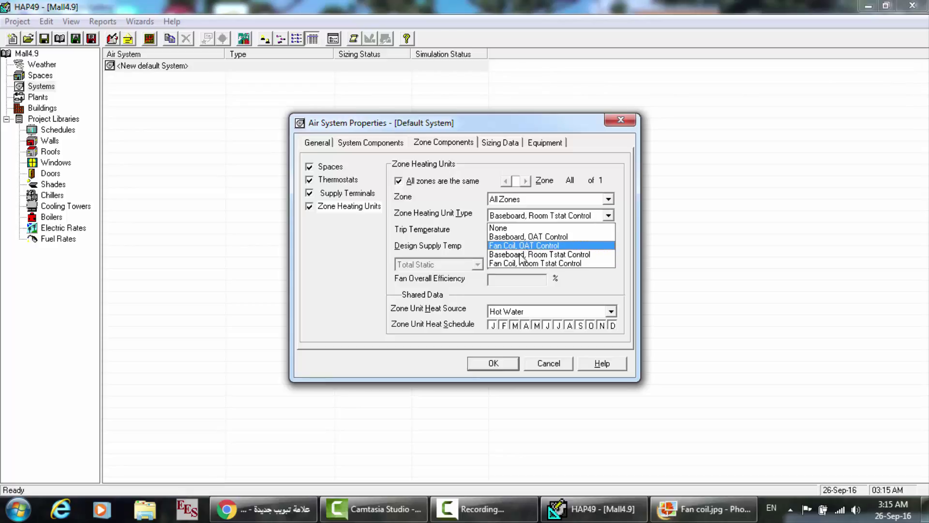
click(527, 236)
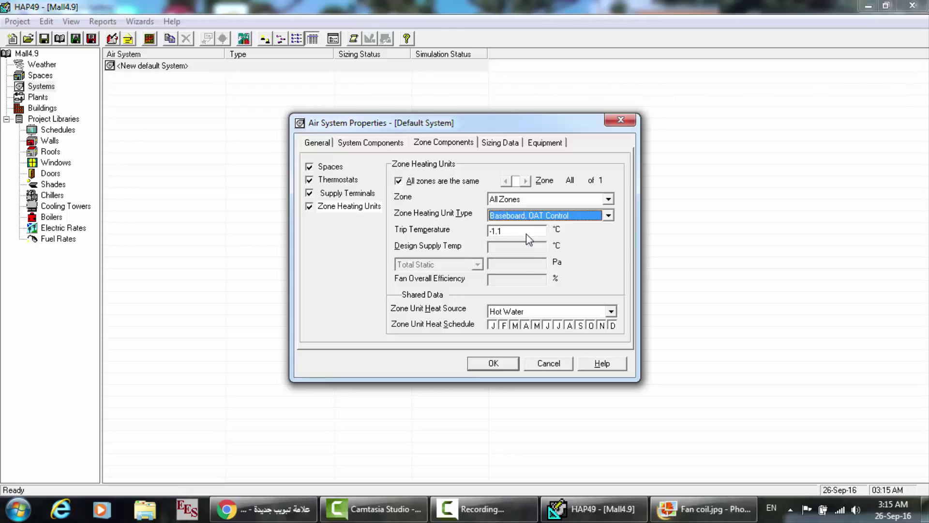
key(Tab)
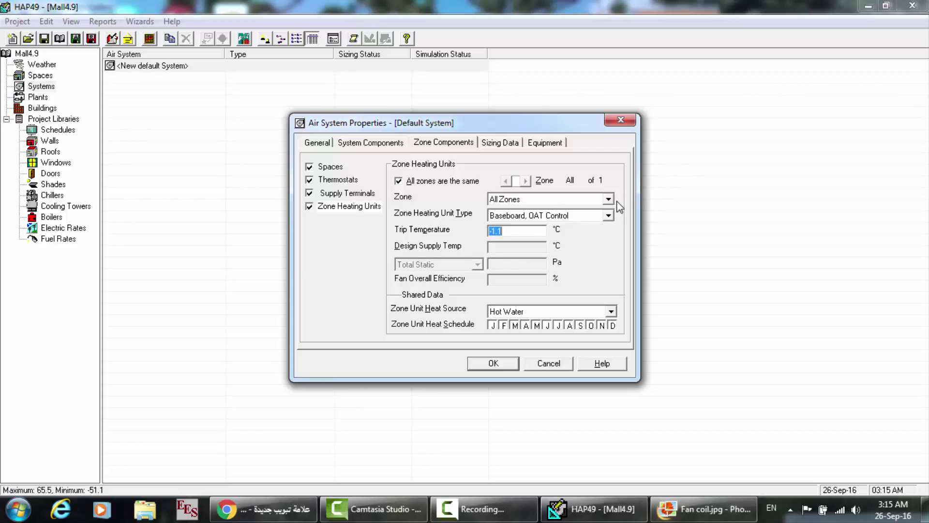
- Switch the zone heating unit type to Fan Coil, OAT Control and set the trip temperature to -2 °C
click(605, 215)
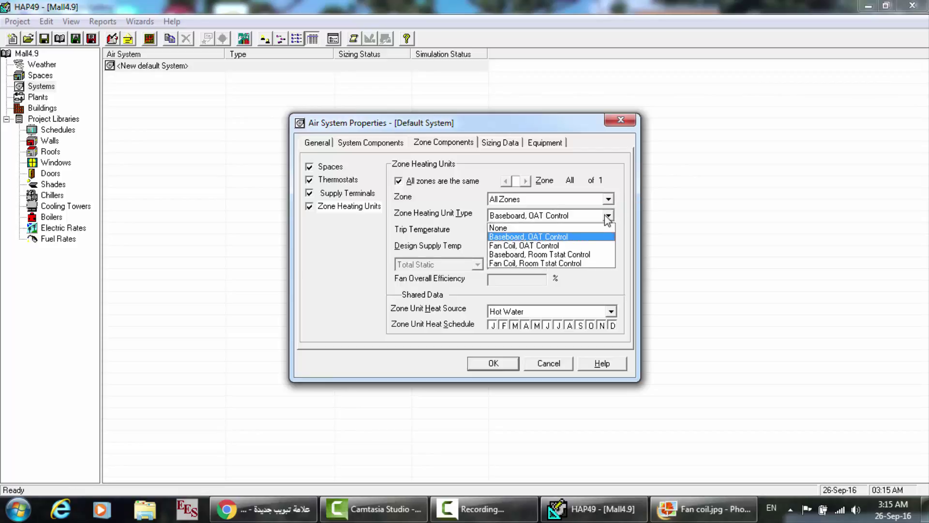
click(559, 245)
click(516, 230)
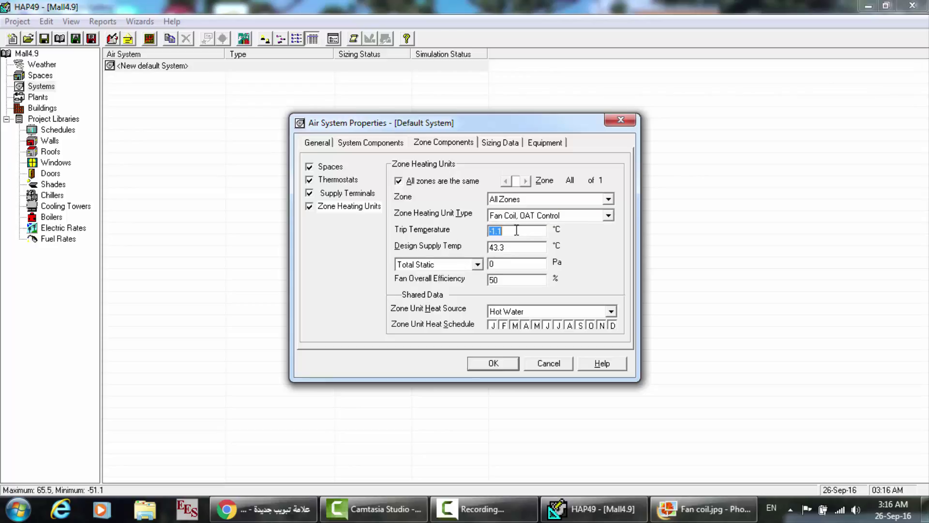
text(-2)
click(519, 247)
- Keep Total Static as the fan coil's fan performance option and set it to 50 Pa
click(475, 265)
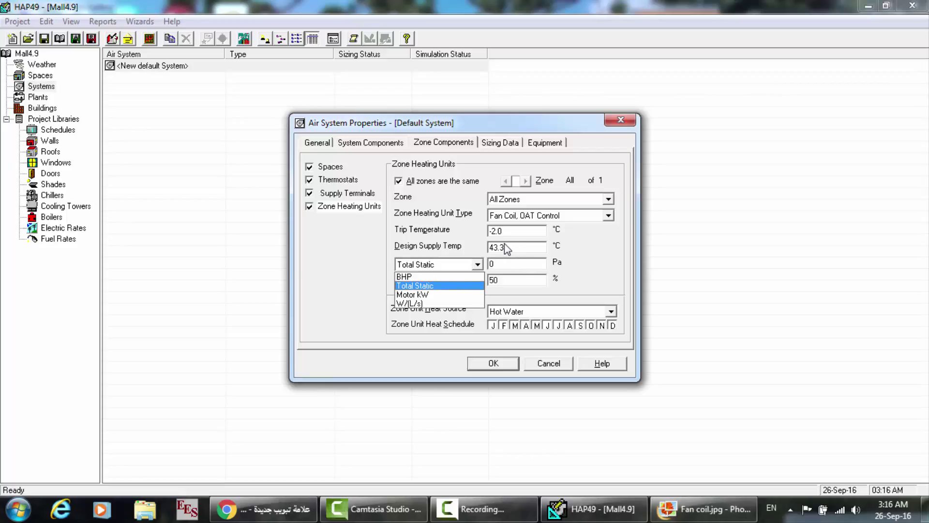
click(411, 286)
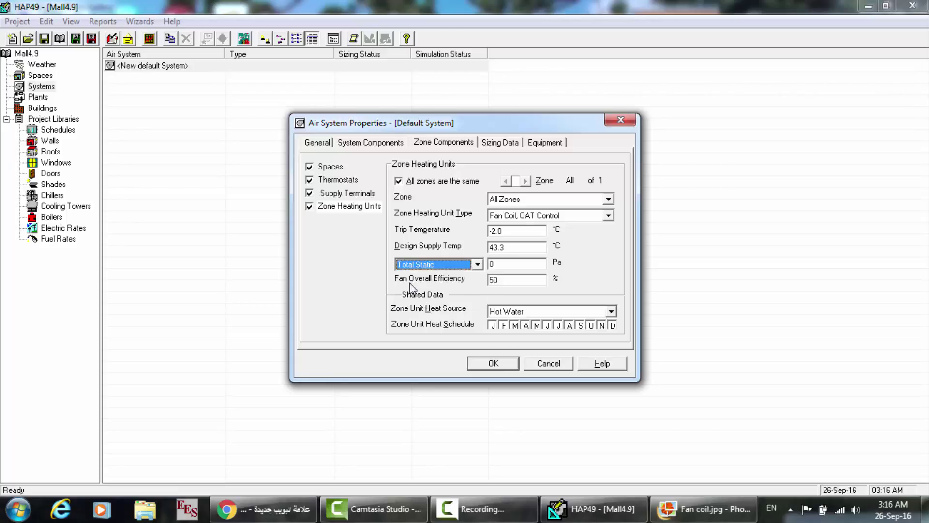
double_click(506, 263)
text(50)
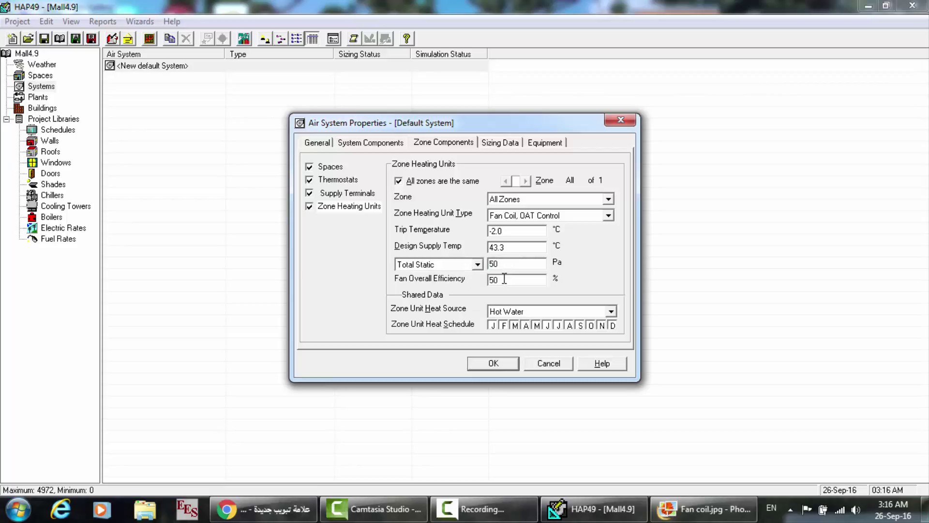
double_click(504, 280)
- Change the zone heating unit type for all zones to Fan Coil, Room Tstat Control
click(585, 215)
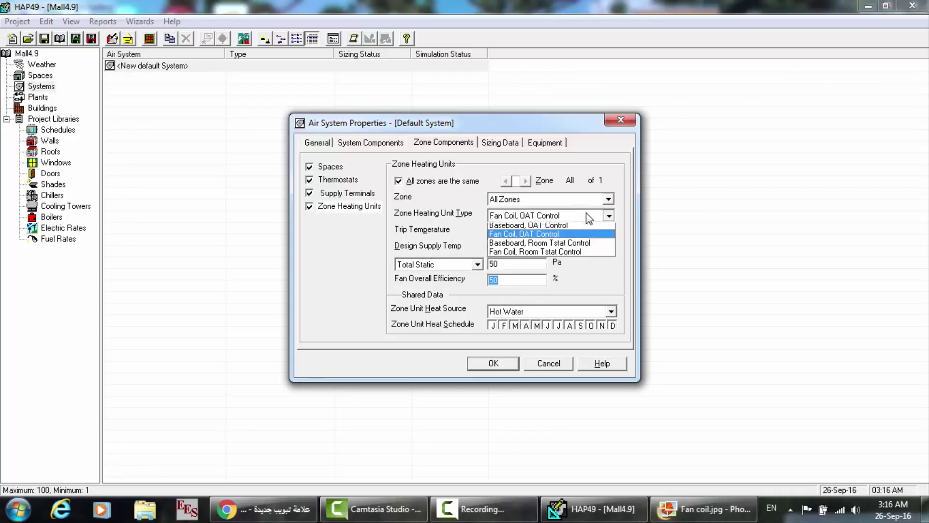
click(450, 235)
click(512, 230)
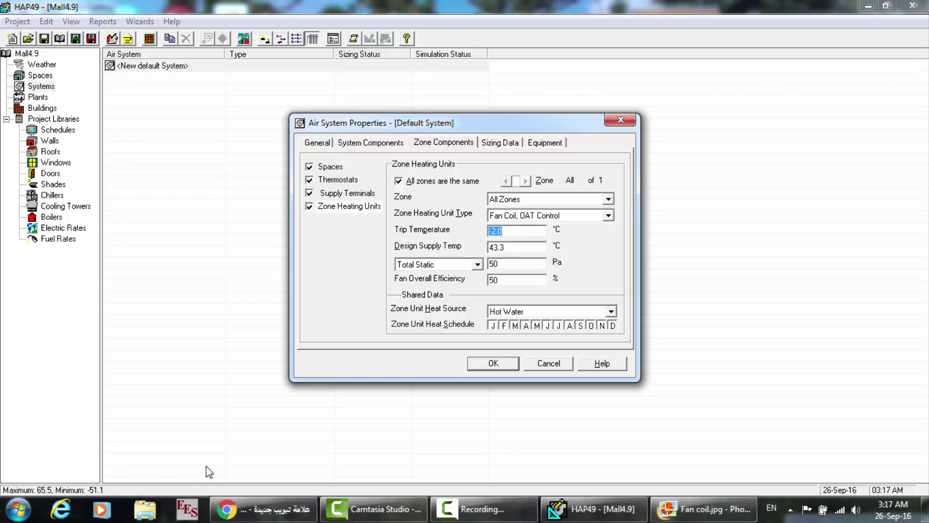
click(609, 217)
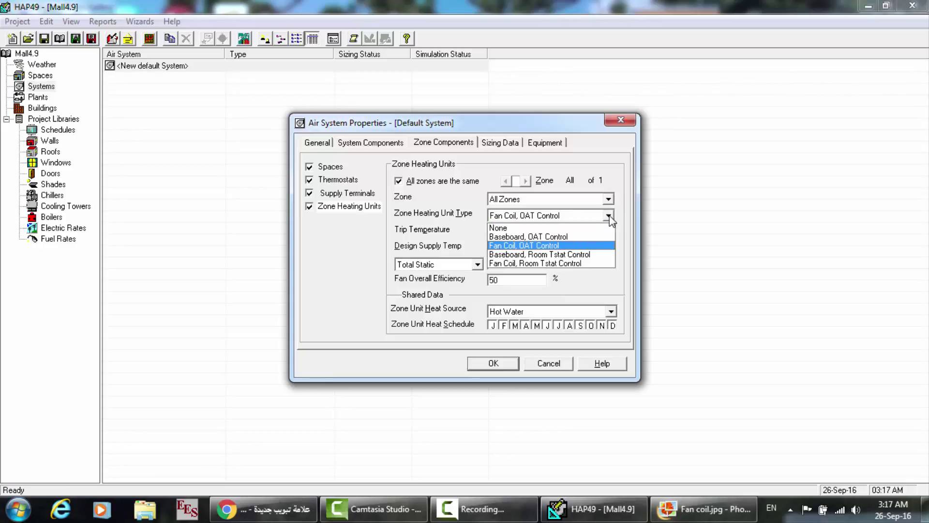
click(523, 264)
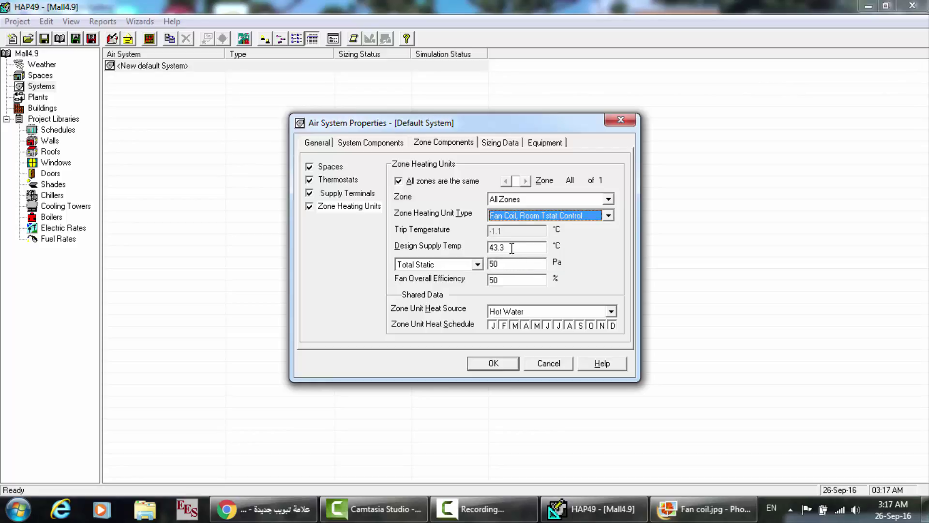
click(512, 248)
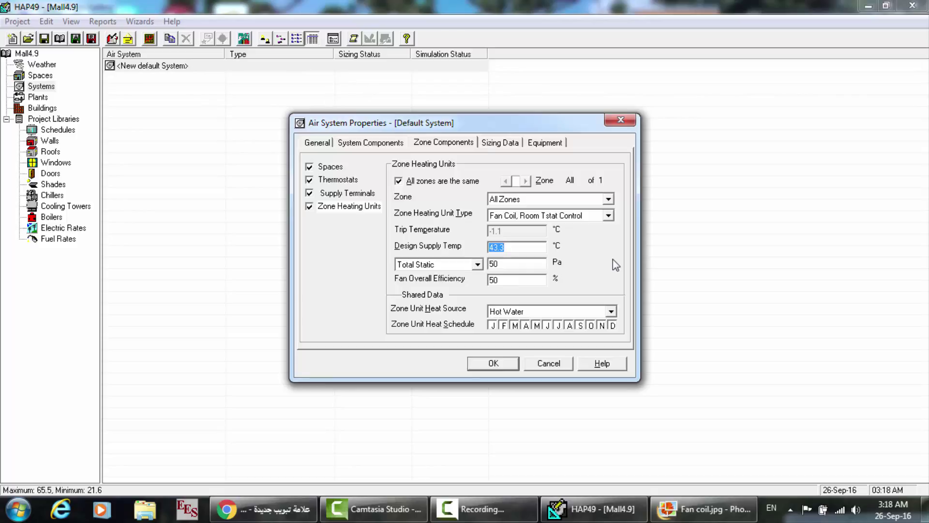
- Examine the design supply temperature, total static and available unit types for the thermostat-controlled fan coil
click(477, 264)
click(501, 264)
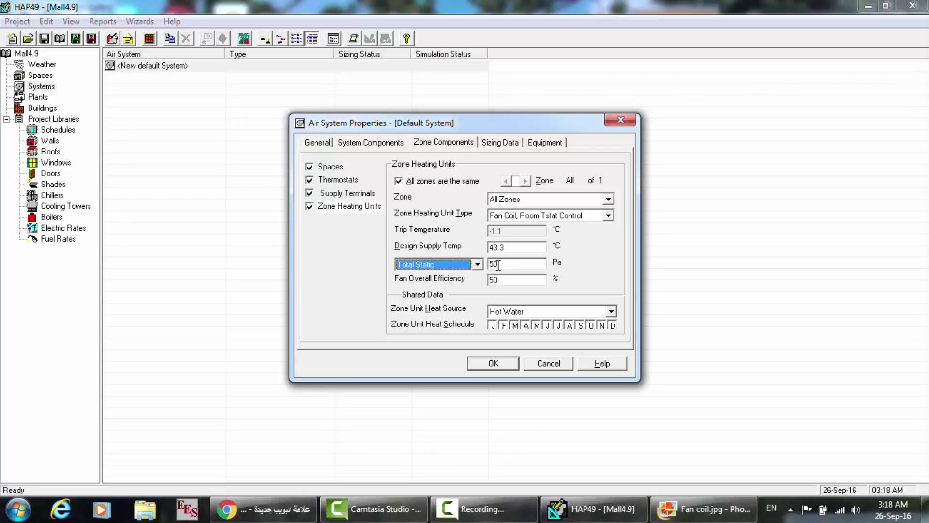
click(463, 265)
click(499, 267)
click(512, 247)
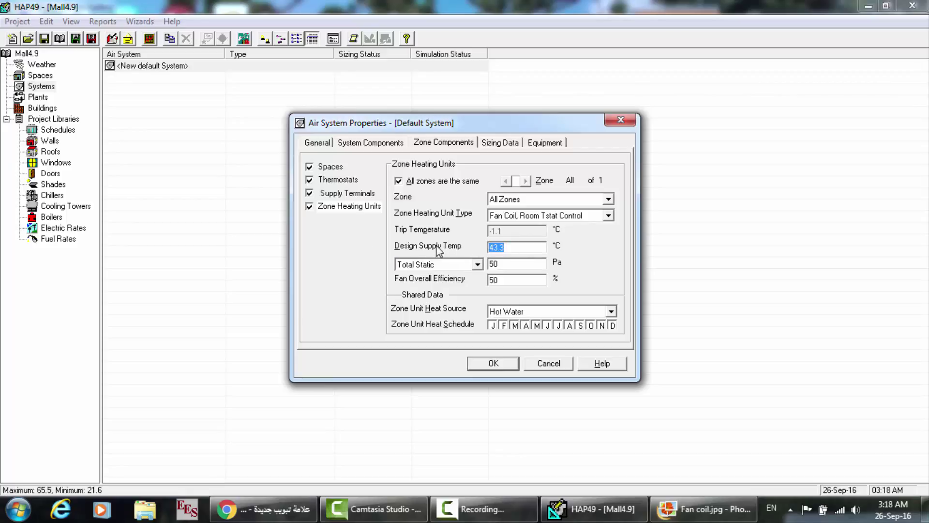
click(514, 262)
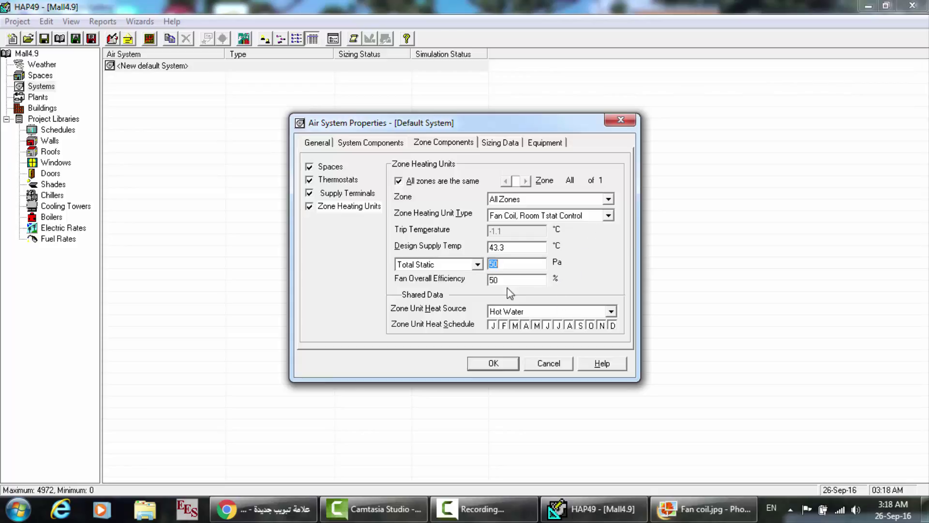
click(608, 215)
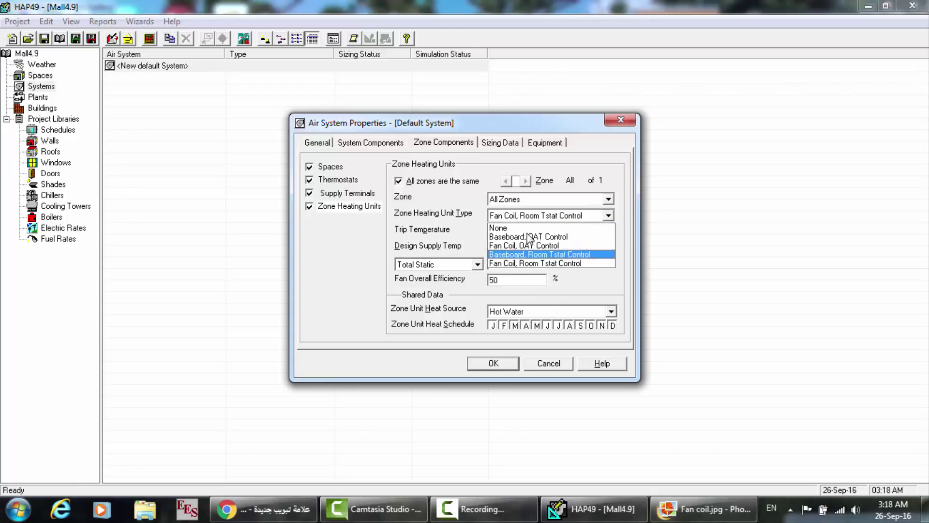
click(482, 283)
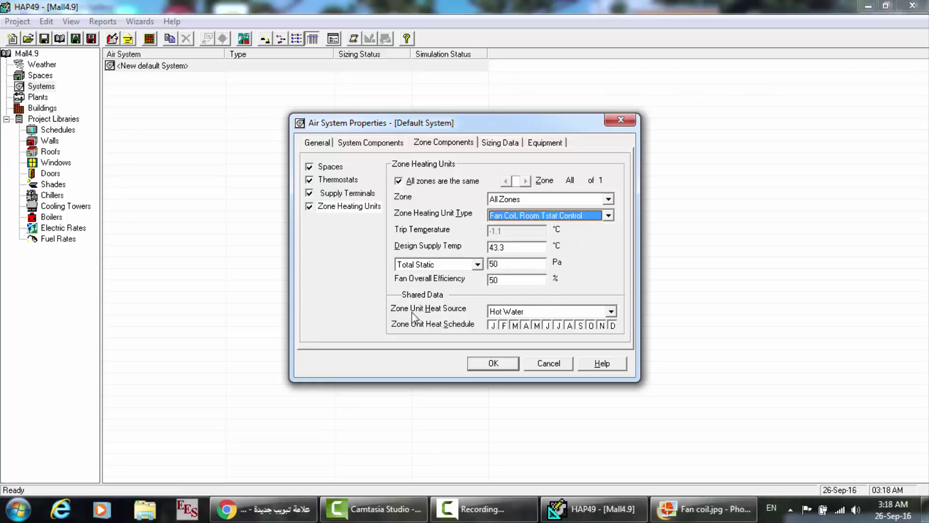
- Try Electrical Resistance as the zone unit heat source and switch it to Steam
click(565, 314)
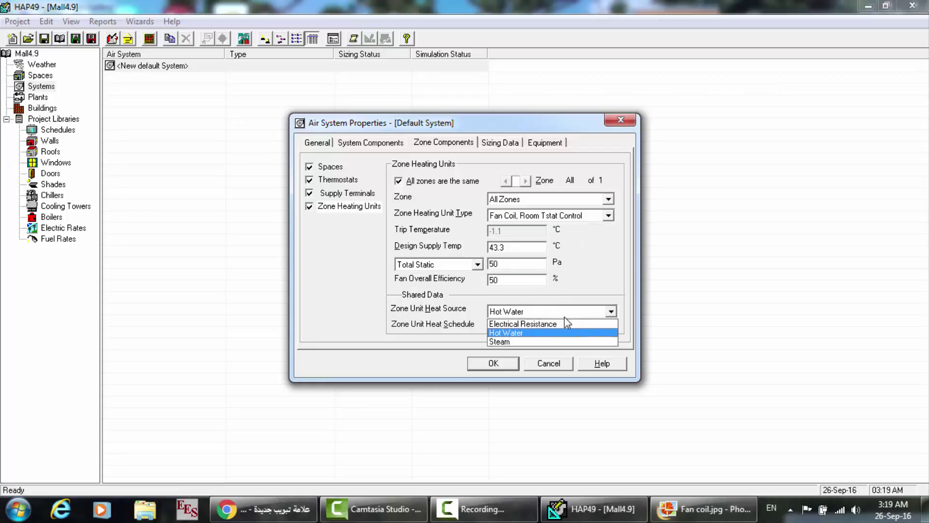
click(535, 324)
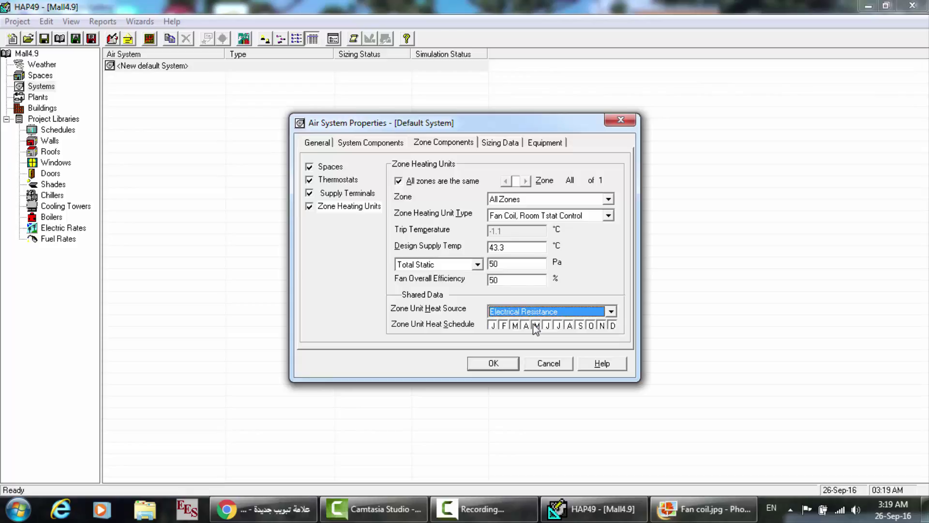
key(Down)
key(Down)
- Toggle individual months in the zone unit heat schedule, including February, November and December
click(503, 325)
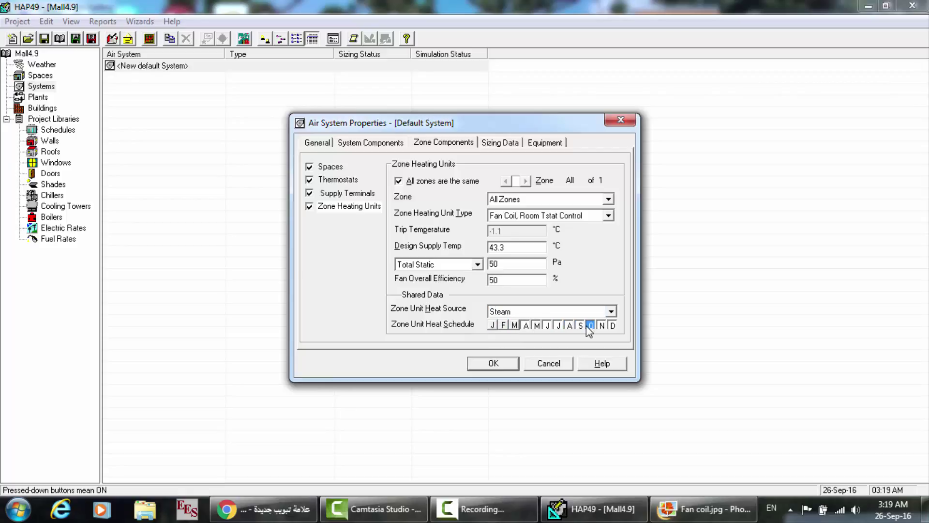
click(602, 325)
click(611, 326)
click(493, 326)
click(525, 326)
click(558, 325)
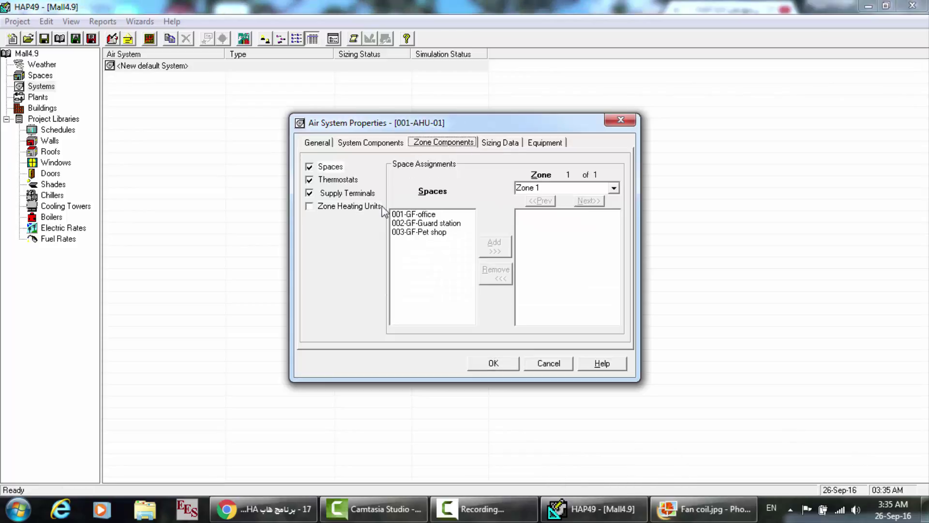
- Look at the sizing data of 001-AHU-01 and enable Zone Heating Units in its zone components
click(494, 144)
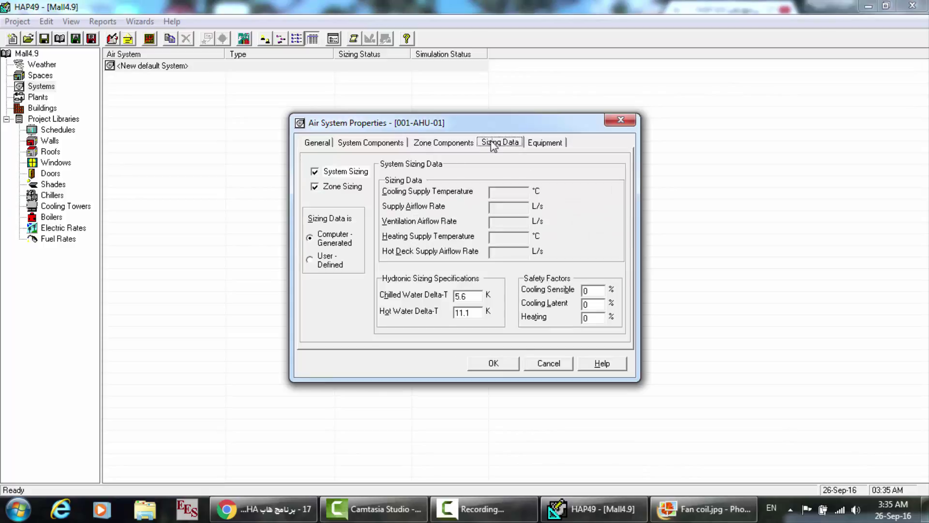
click(447, 145)
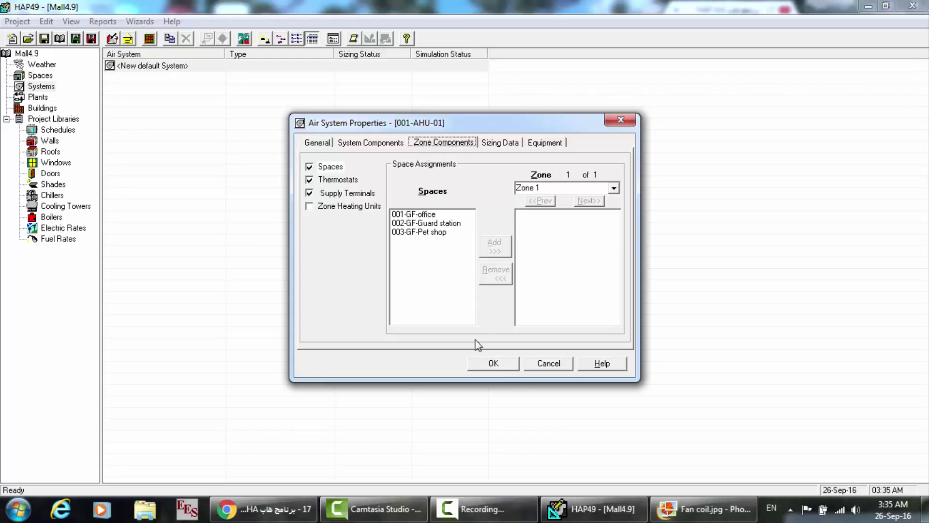
click(321, 211)
click(311, 208)
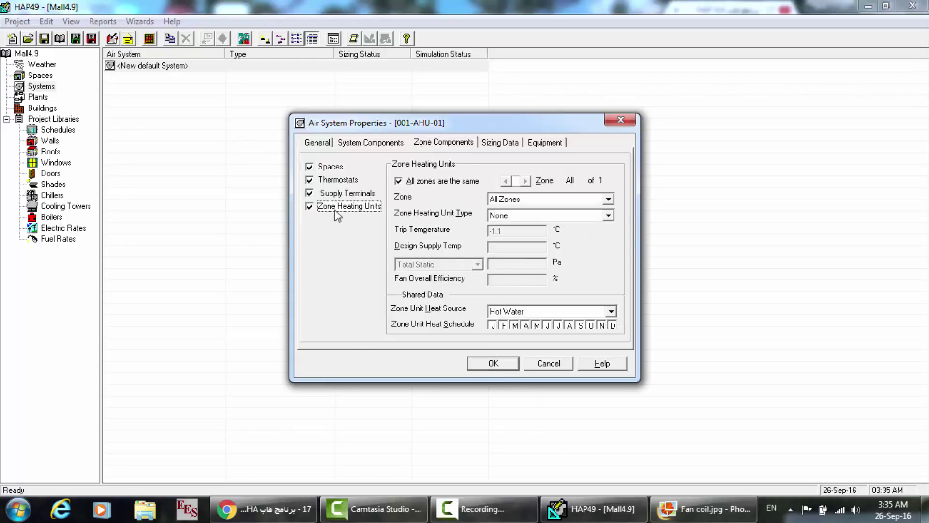
- Assign the spaces 001-GF-office, 002-GF-Guard station and 003-GF-Pet shop to Zone 1 of 001-AHU-01
click(502, 363)
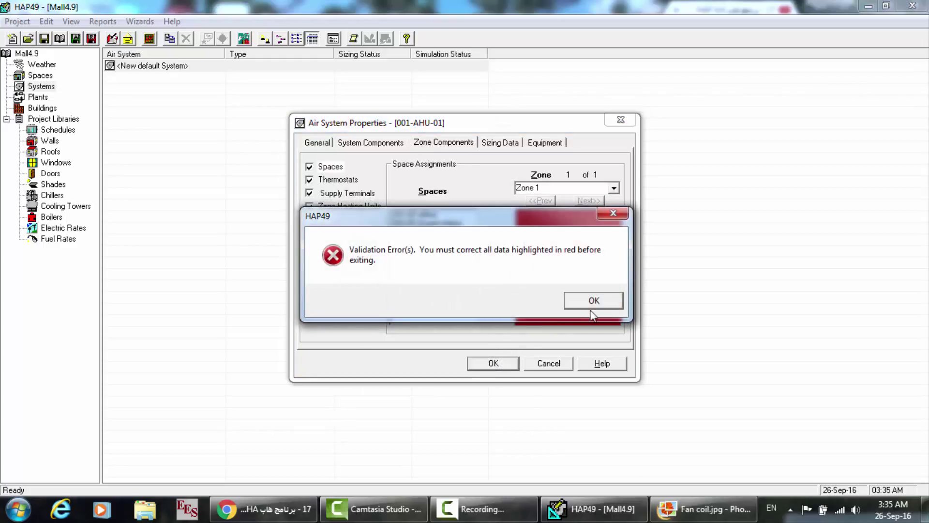
click(602, 299)
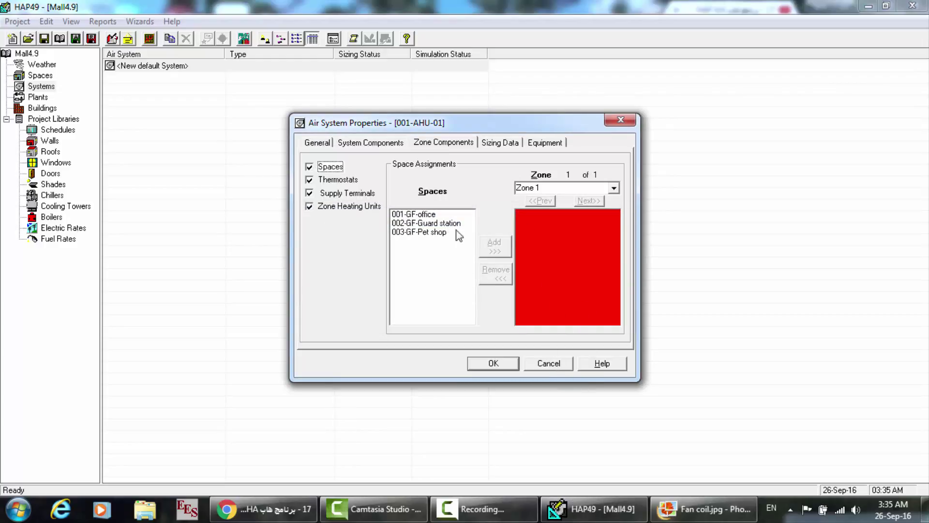
double_click(428, 215)
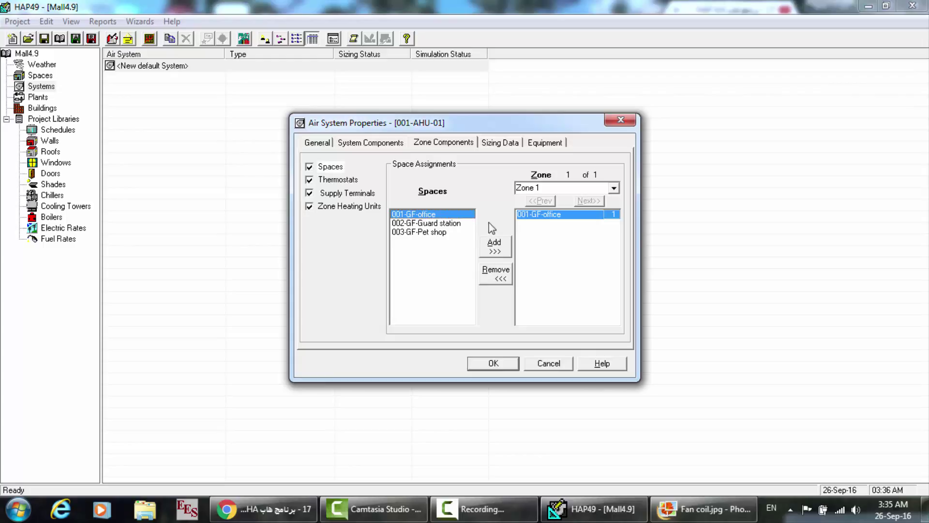
double_click(433, 224)
double_click(424, 232)
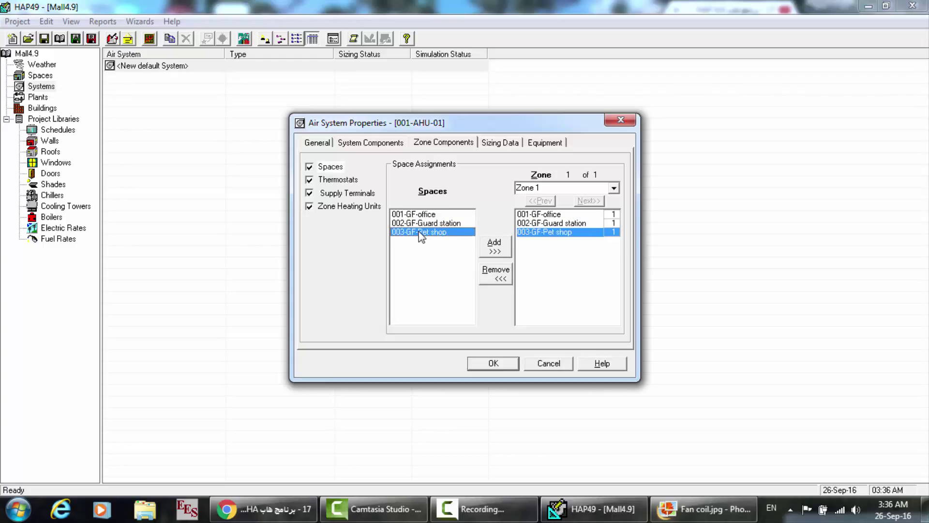
- Set the thermostat schedule to F/T schedule and save the 001-AHU-01 air system
click(501, 366)
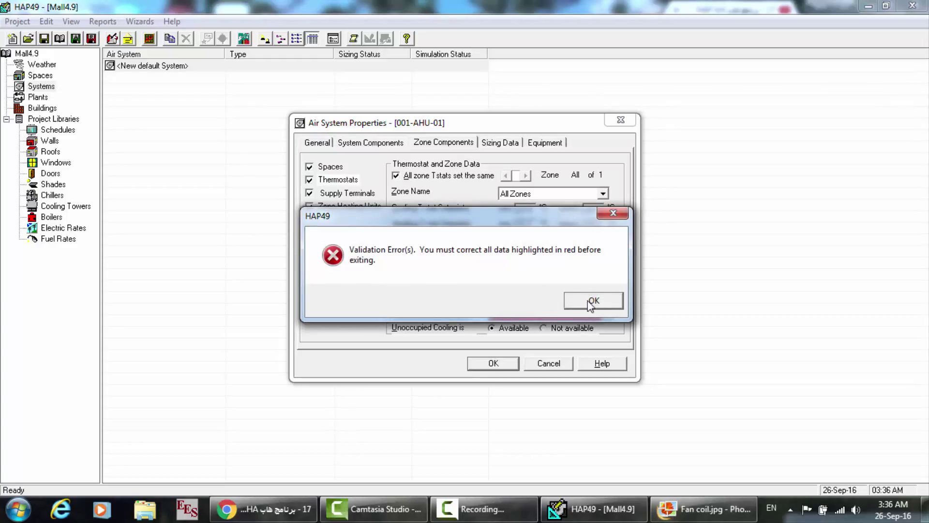
click(590, 302)
click(530, 314)
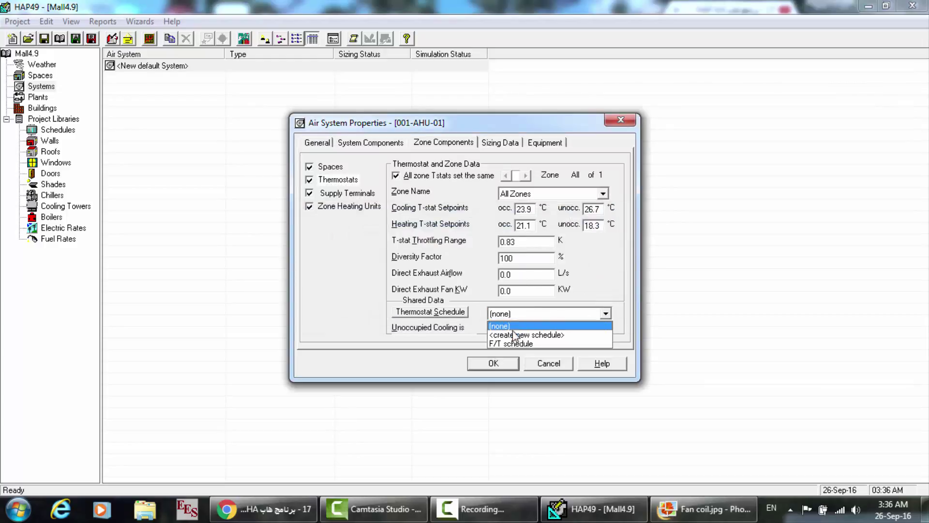
click(506, 343)
click(498, 364)
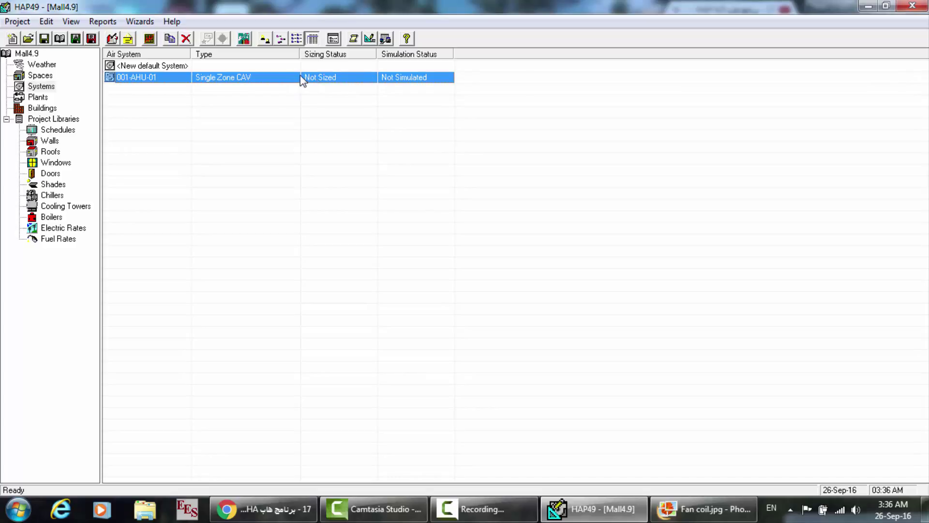
- View the input data report for 001-AHU-01, review both pages and close the report
right_click(267, 78)
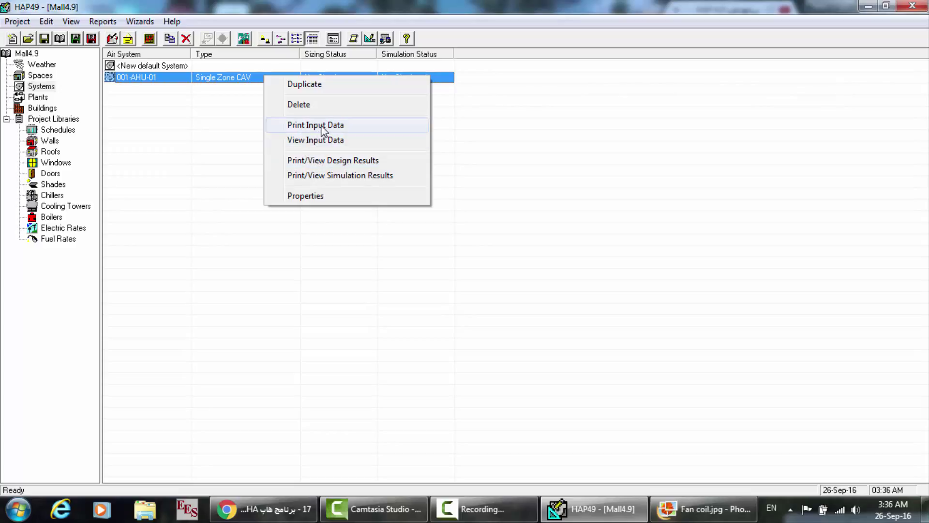
click(319, 147)
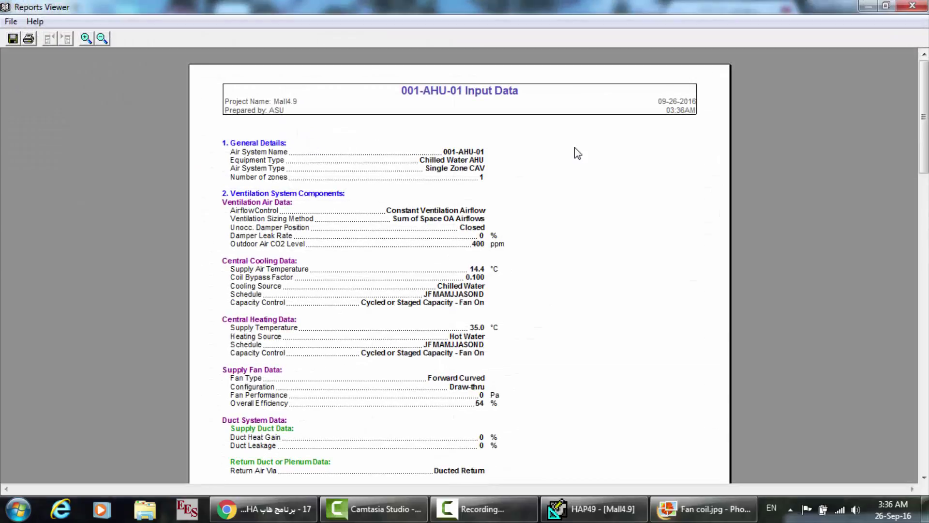
scroll(574, 147, down, 10)
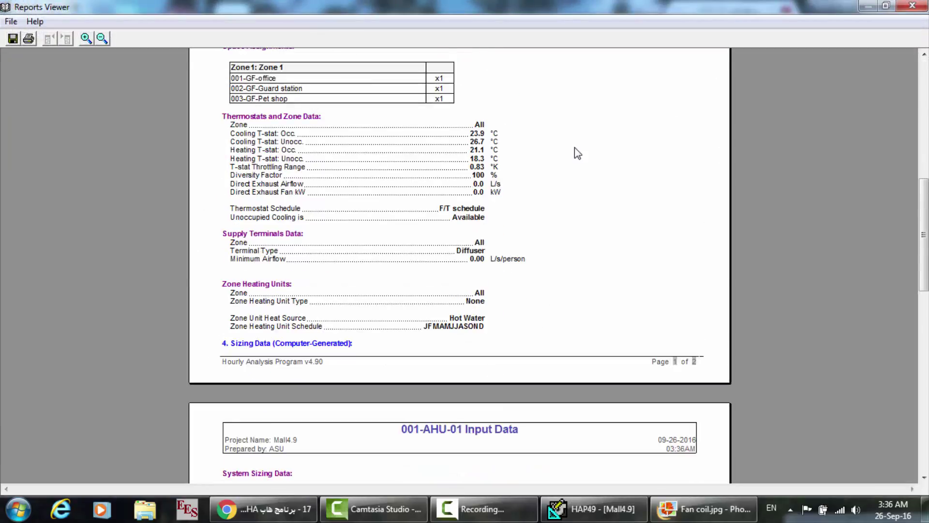
scroll(574, 148, down, 12)
scroll(574, 147, up, 12)
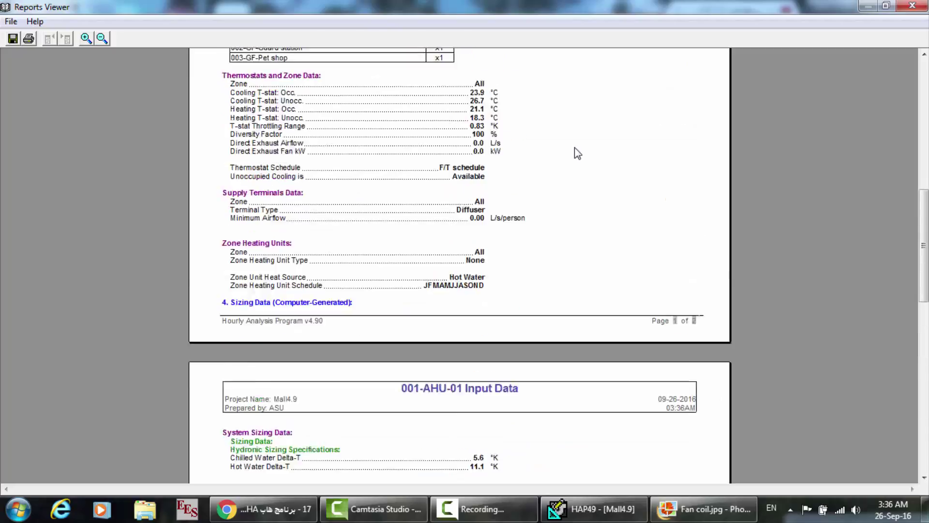
scroll(575, 148, down, 7)
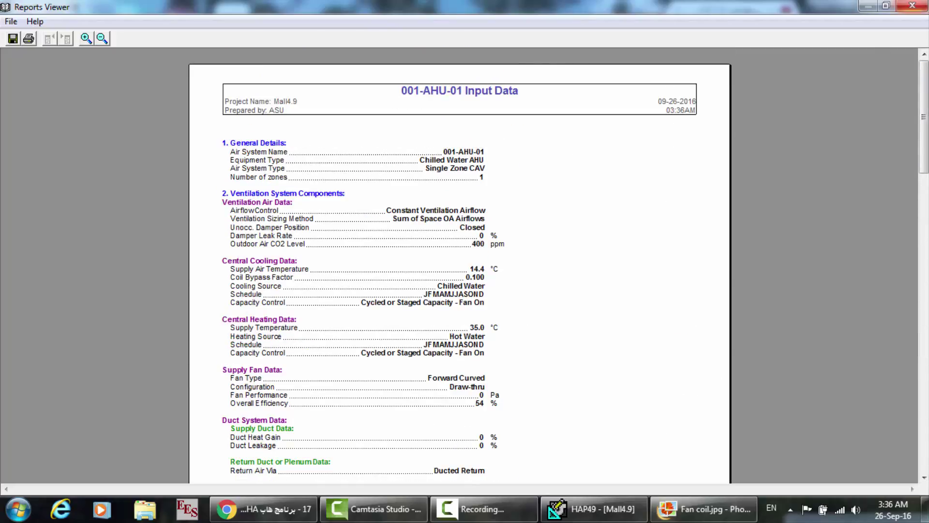
click(913, 6)
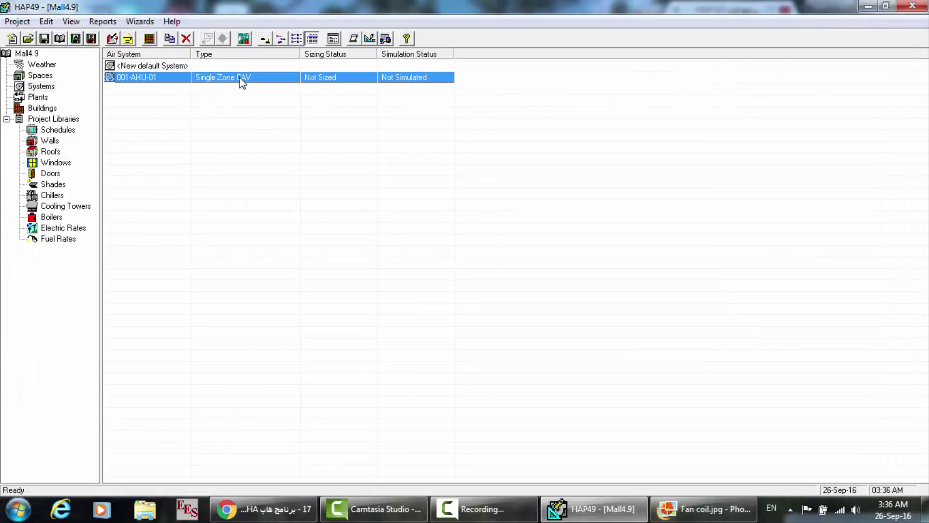
- Look at the available system design reports for 001-AHU-01 and leave the report selection without previewing or printing
right_click(304, 77)
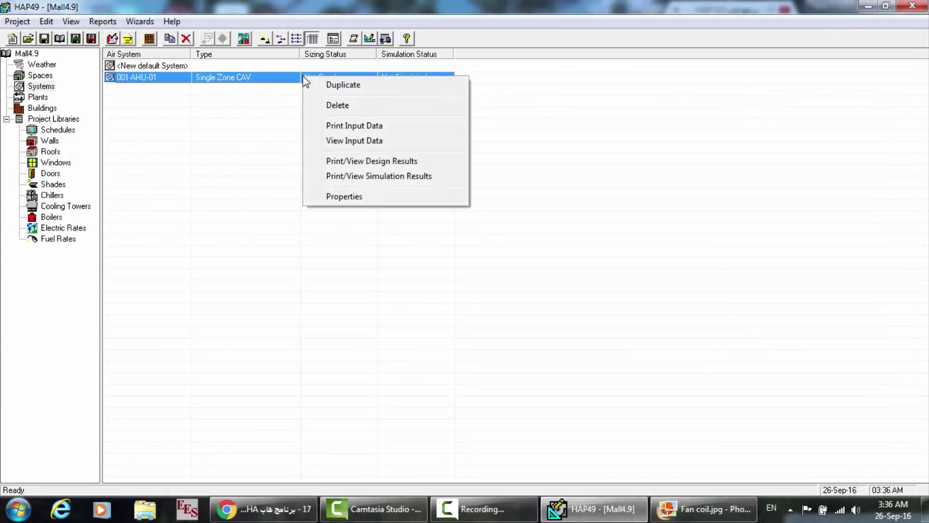
click(346, 164)
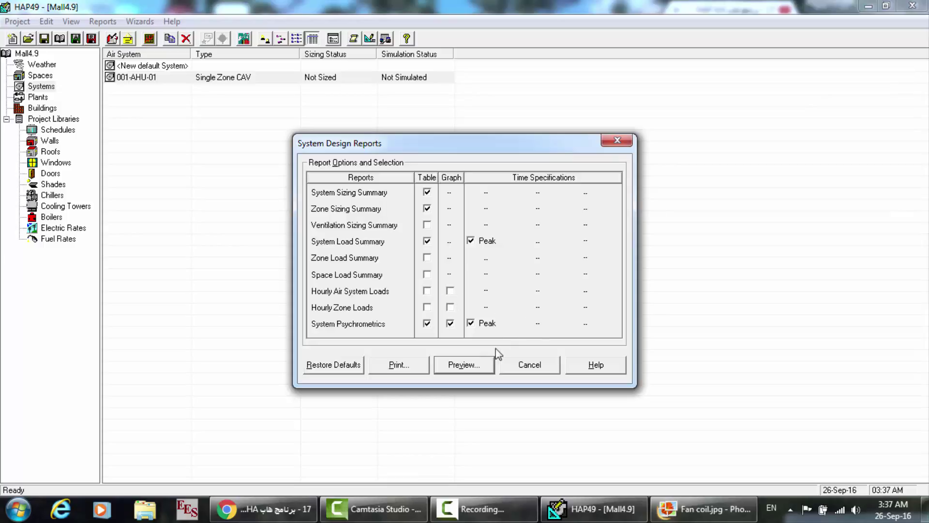
click(535, 368)
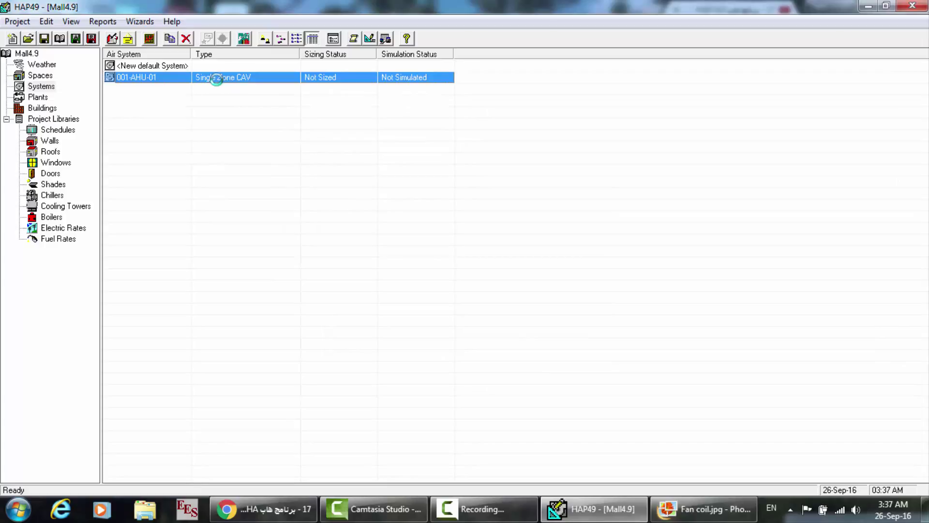
- Review the sizing data of 001-AHU-01 and the space assignments in its zone components, closing the air system properties after each check
click(500, 143)
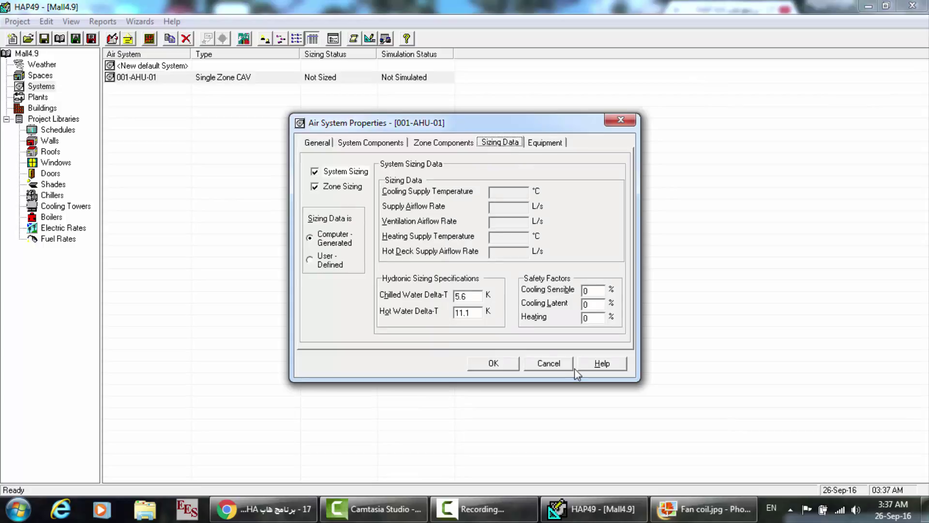
click(537, 367)
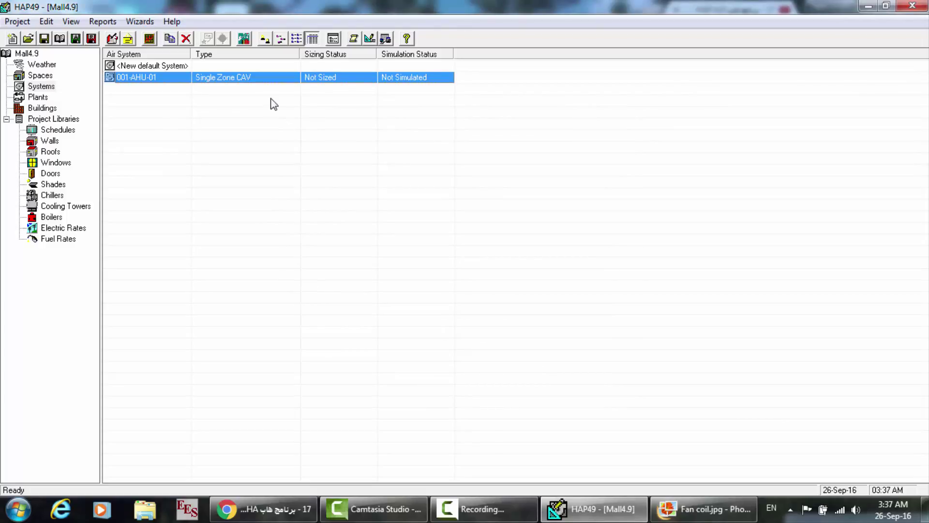
double_click(207, 79)
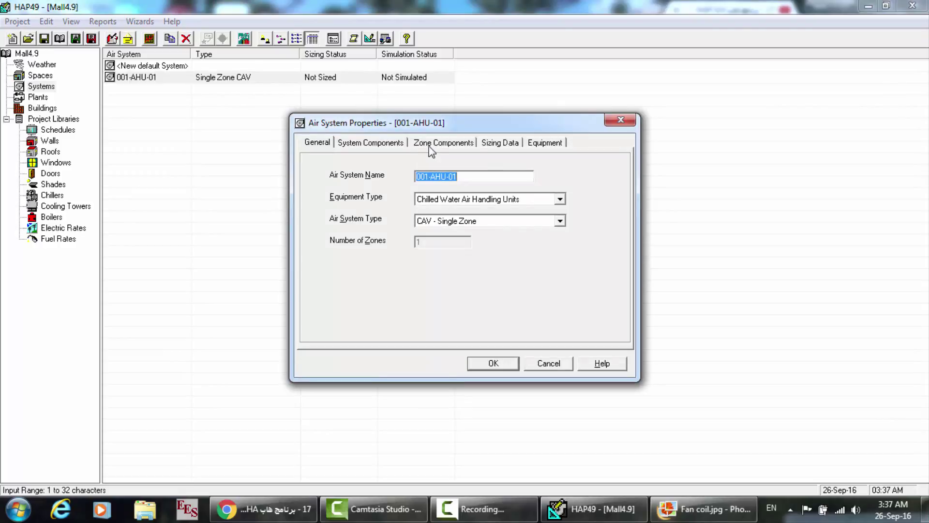
click(446, 144)
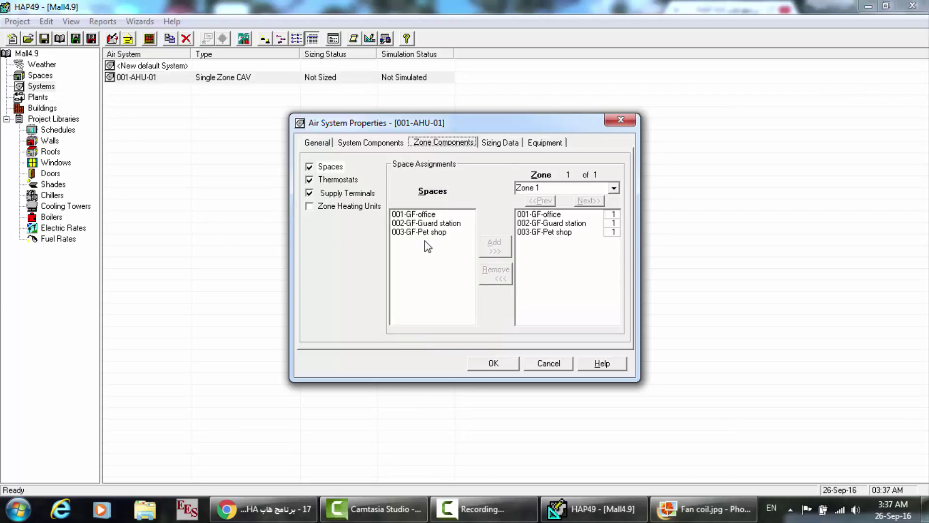
click(494, 366)
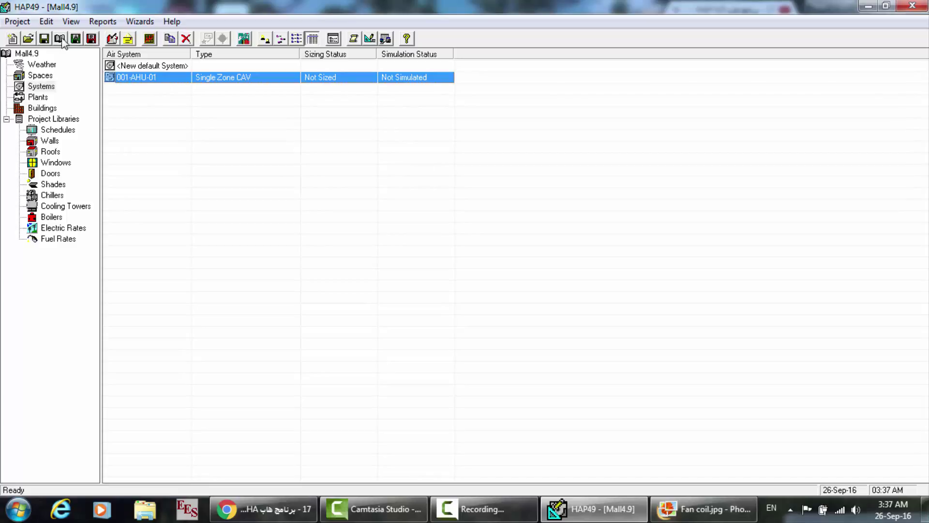
- Save the Mall4.9 project and dismiss the save confirmation
click(44, 38)
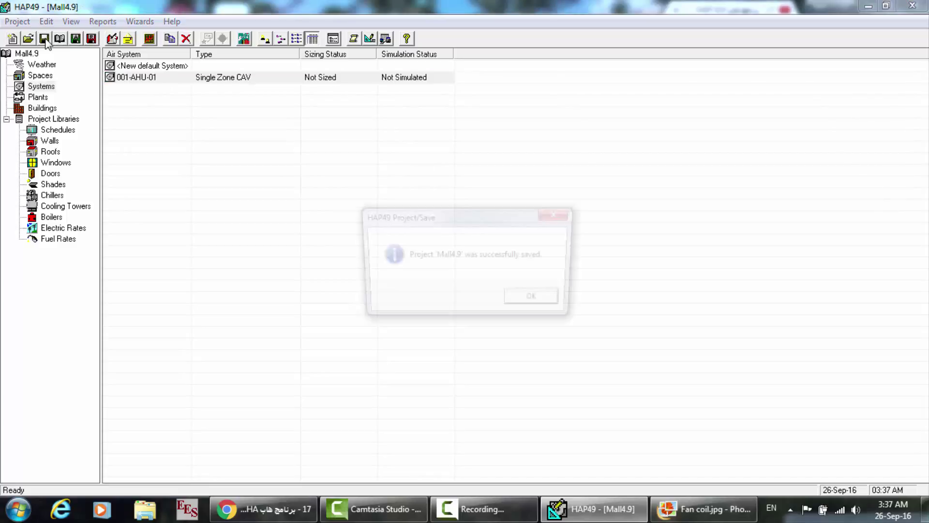
click(535, 299)
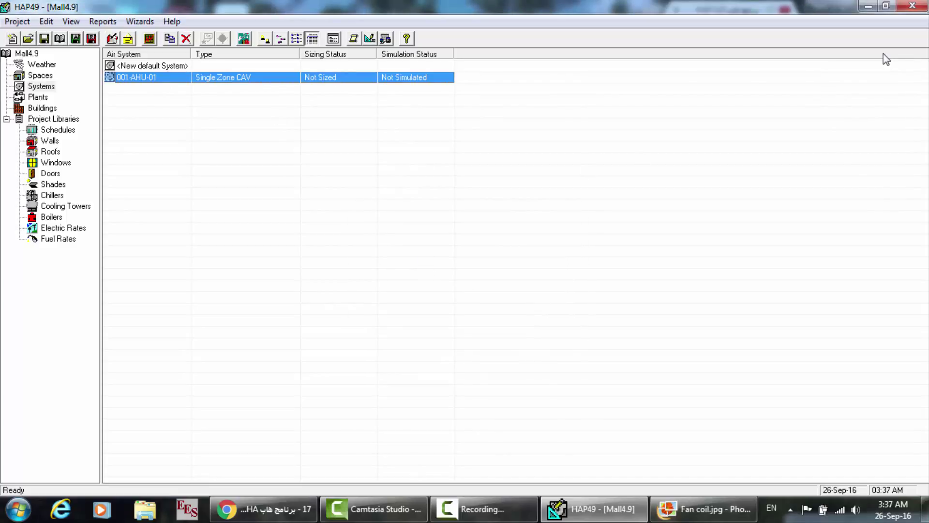